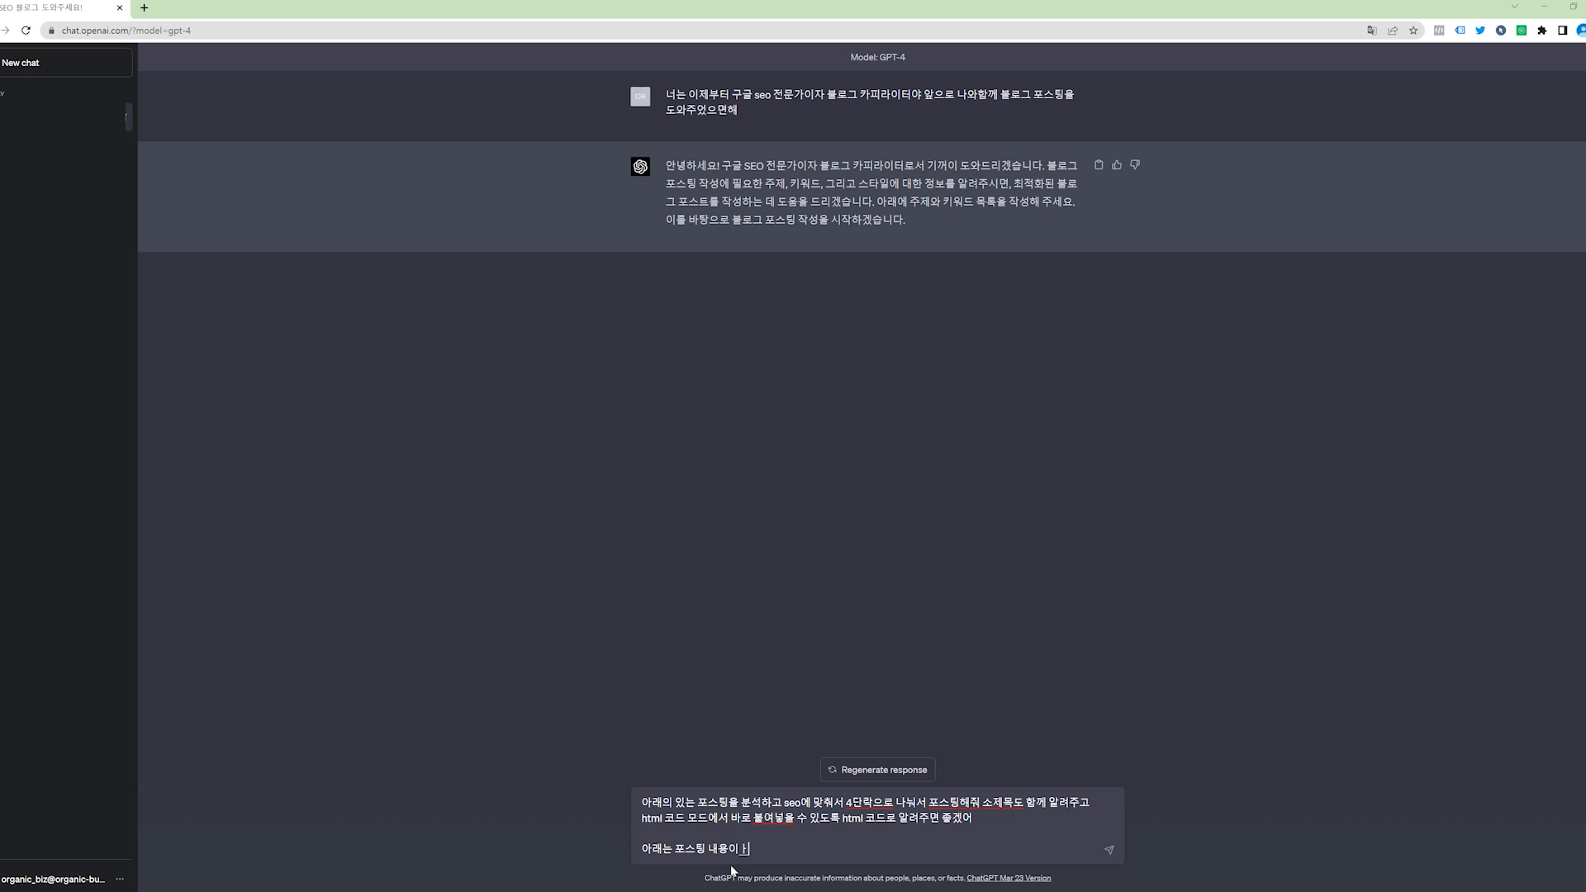
- Paste the blog post text beneath the line "아래는 포스팅 내용이야" in the prompt and send it to ChatGPT
key(shift+Return)
key(ctrl+v)
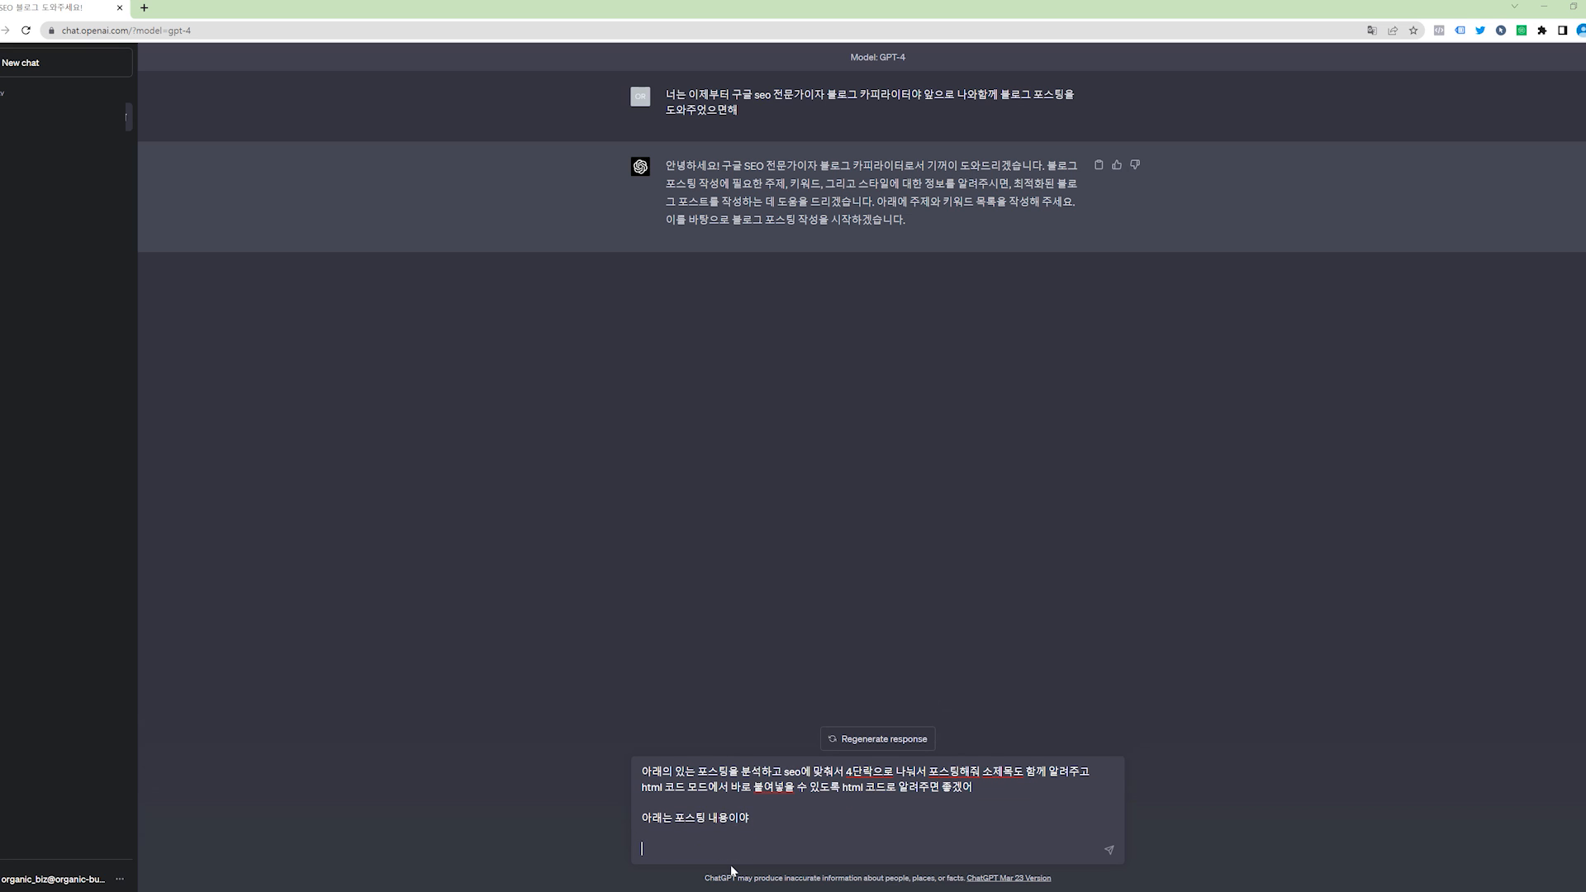
scroll(756, 826, up, 7)
scroll(758, 819, down, 7)
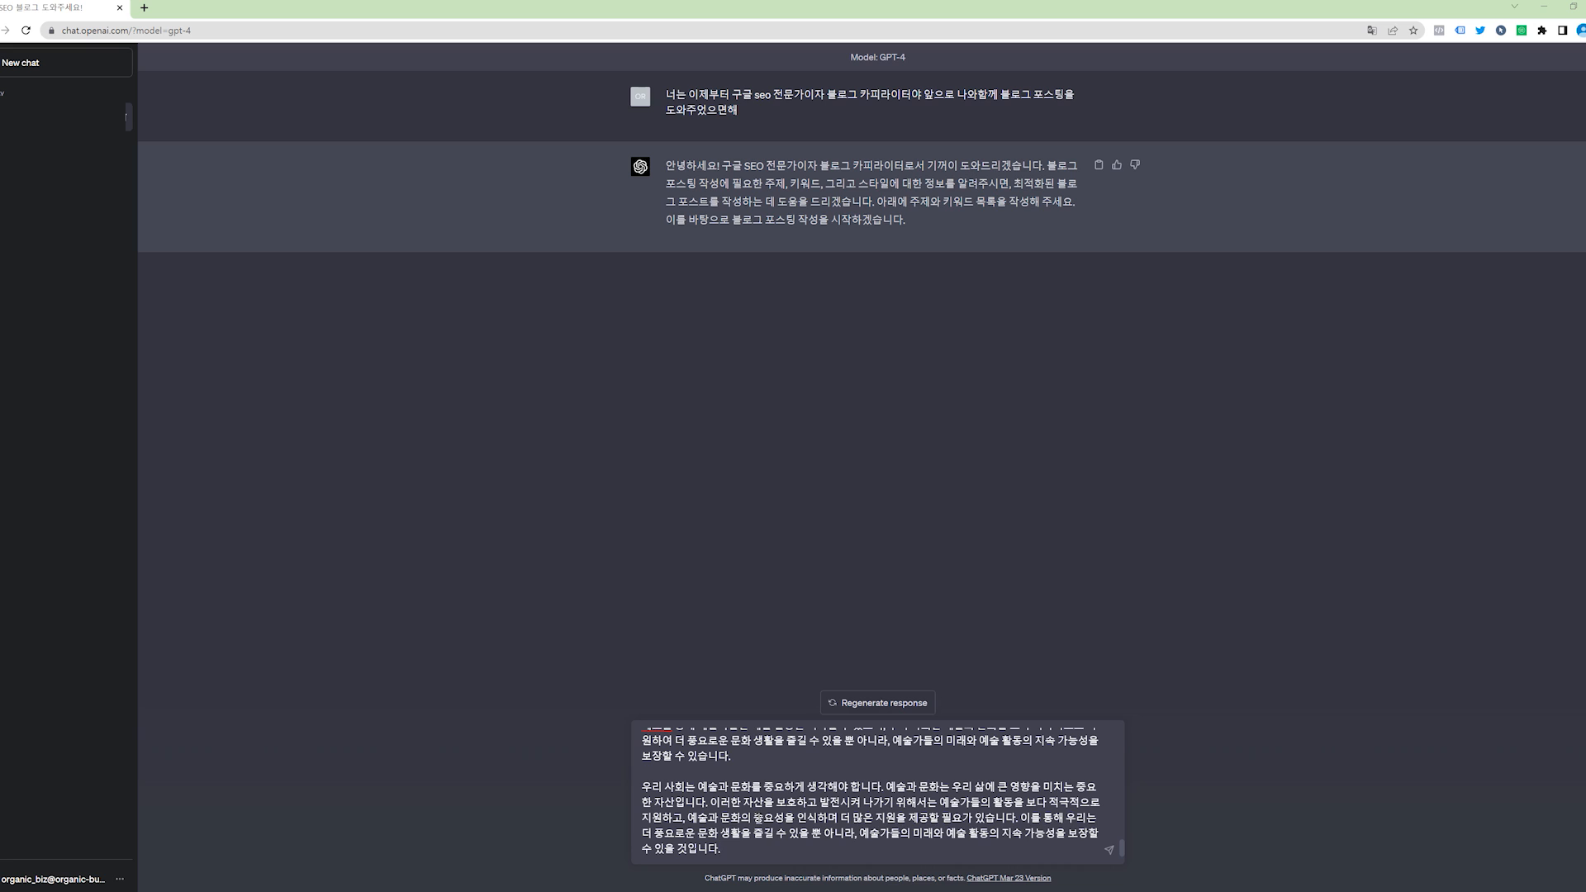
key(Return)
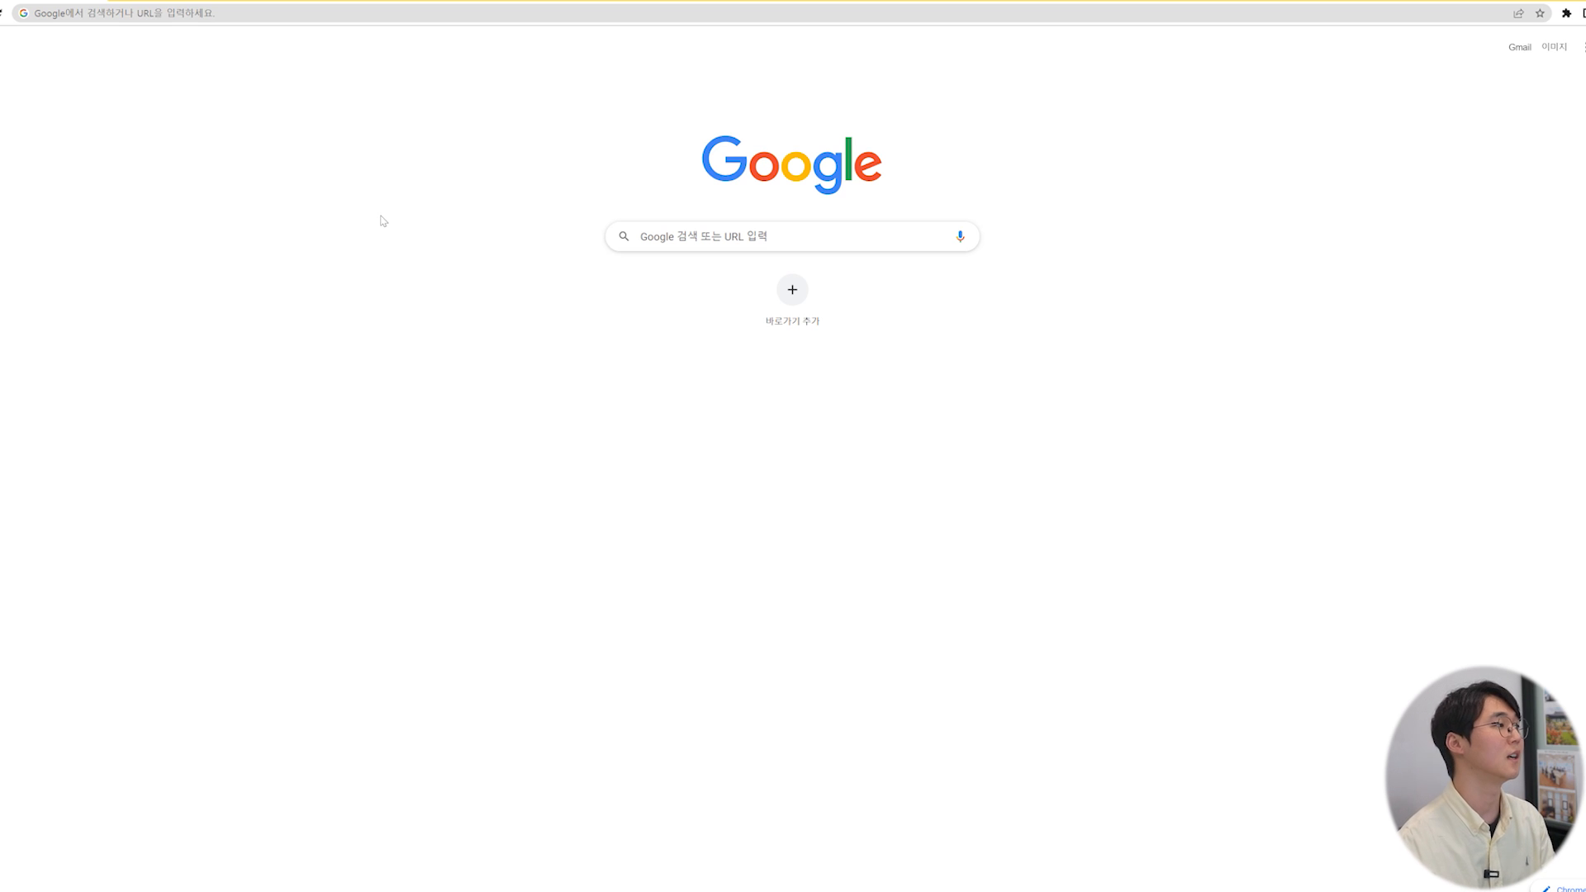
- Search Google for 블랙키위 and open the blackkiwi.net keyword analysis site from the results
click(324, 14)
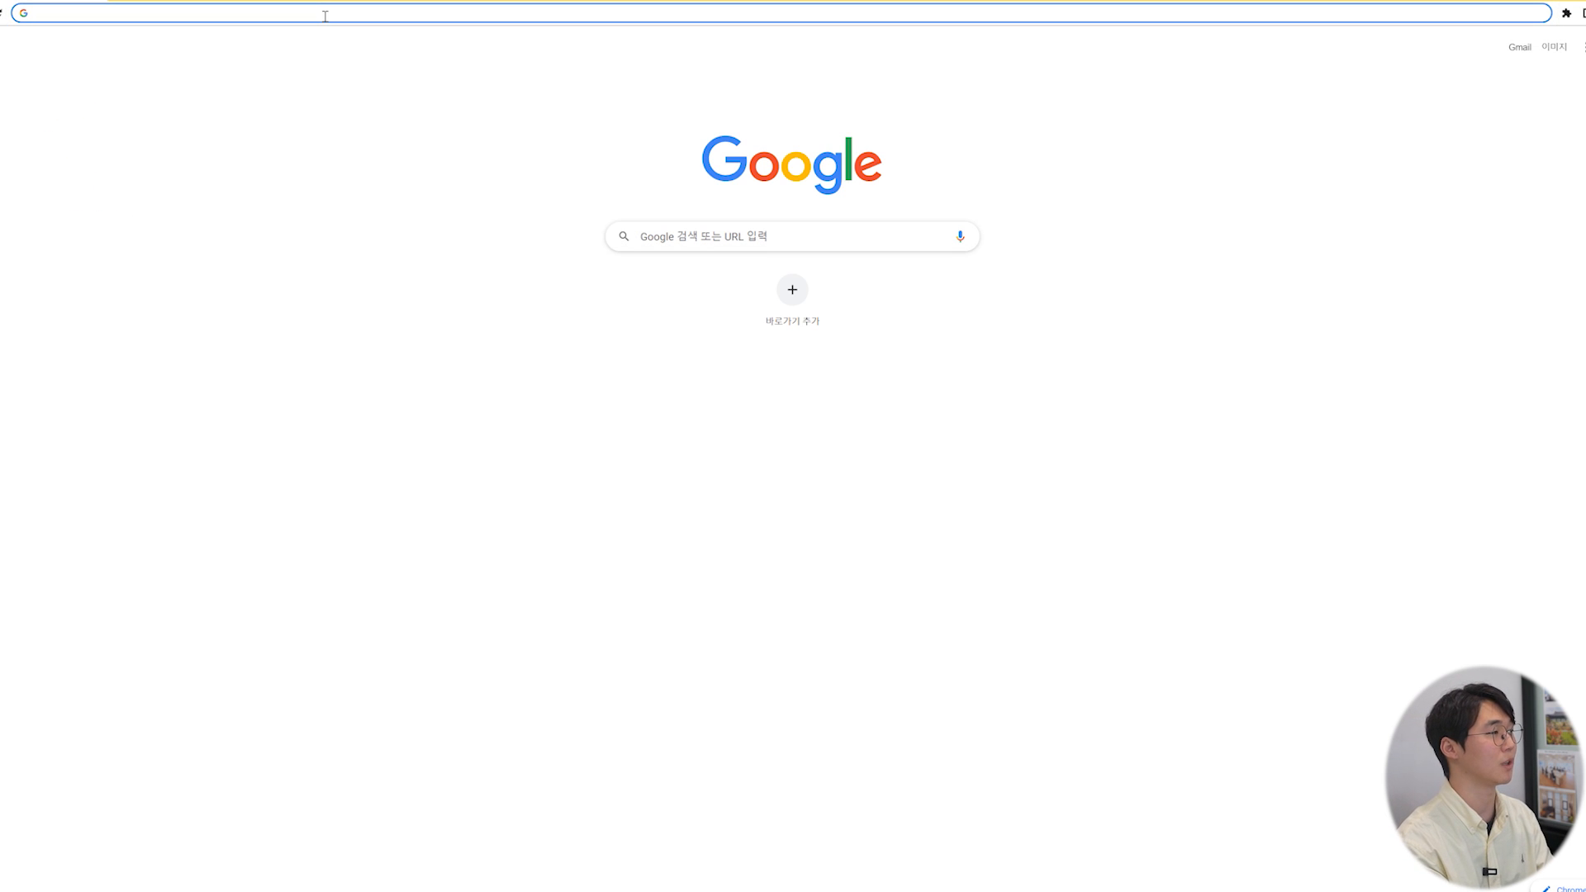
text(블랙키위)
key(Return)
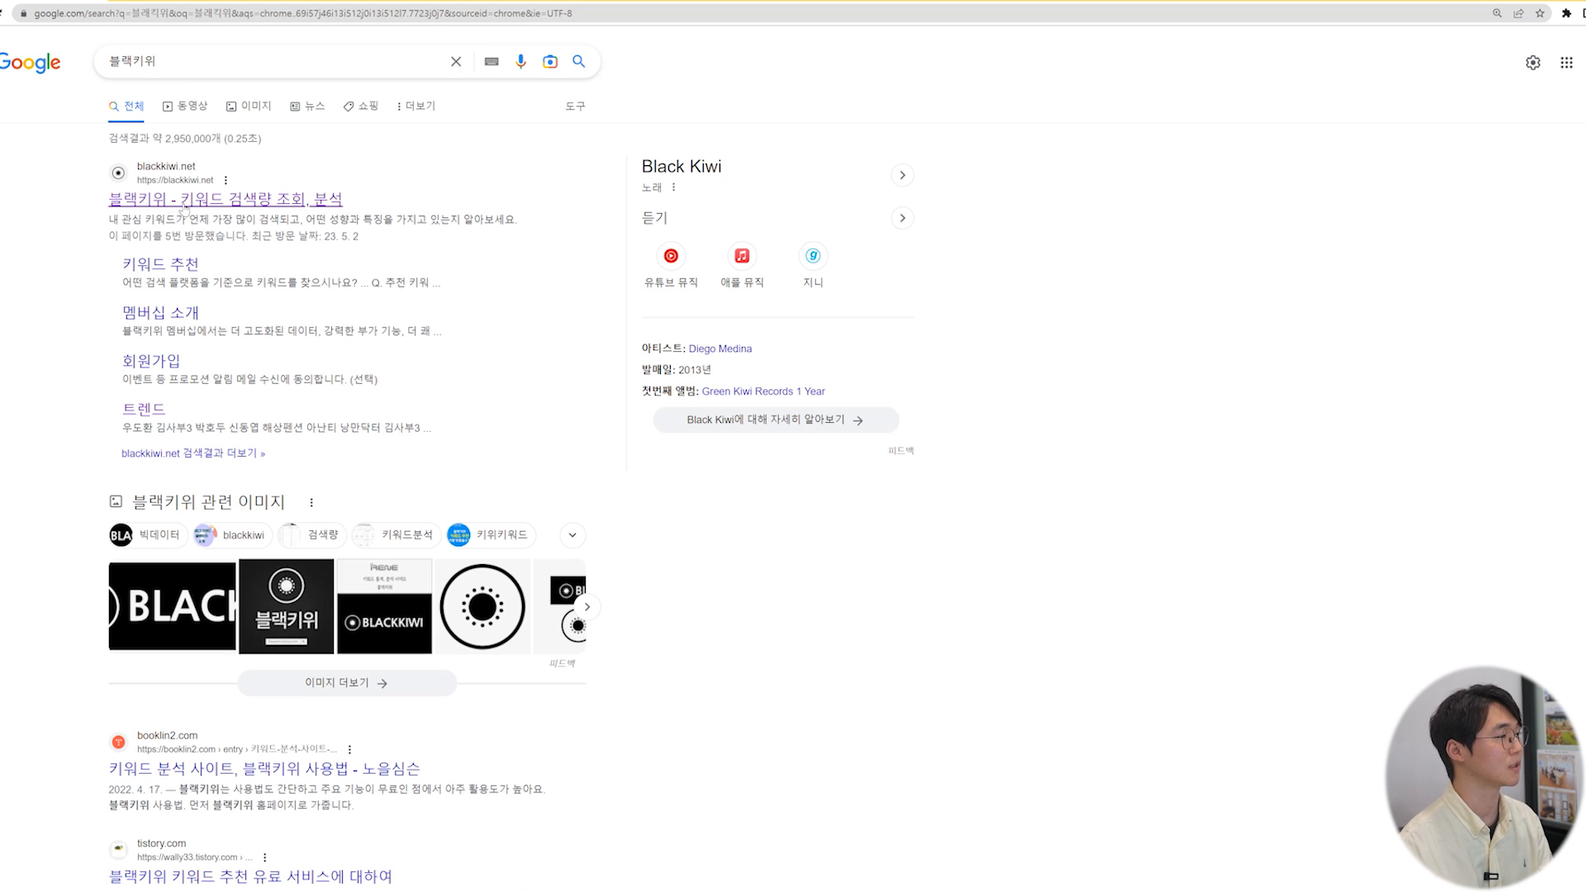
click(174, 206)
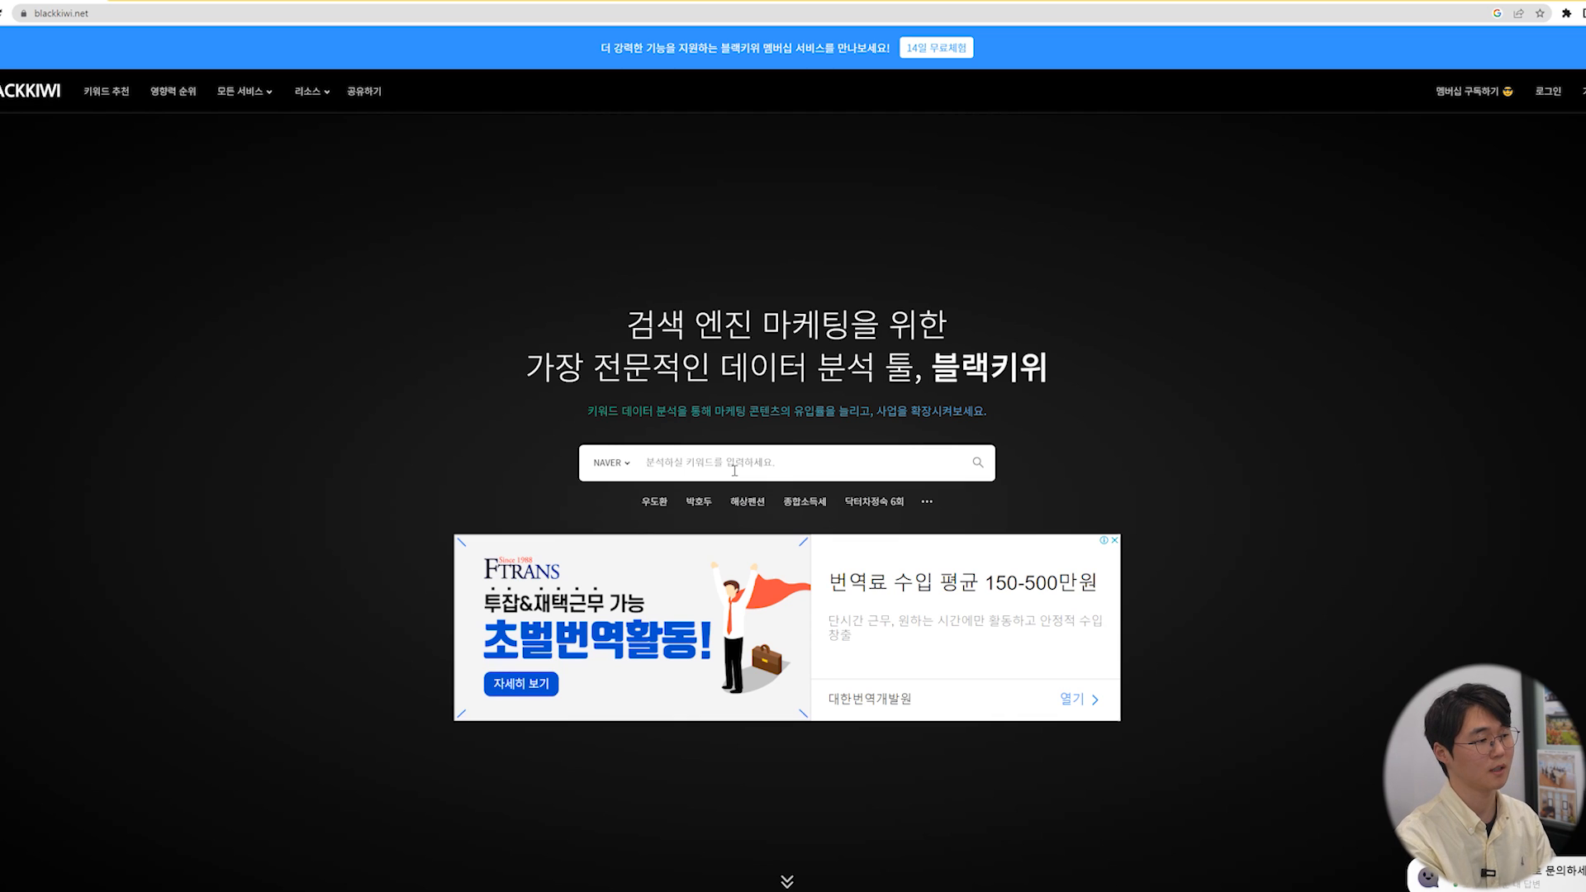
text(ㅇ)
key(BackSpace)
text(ㅇ)
key(BackSpace)
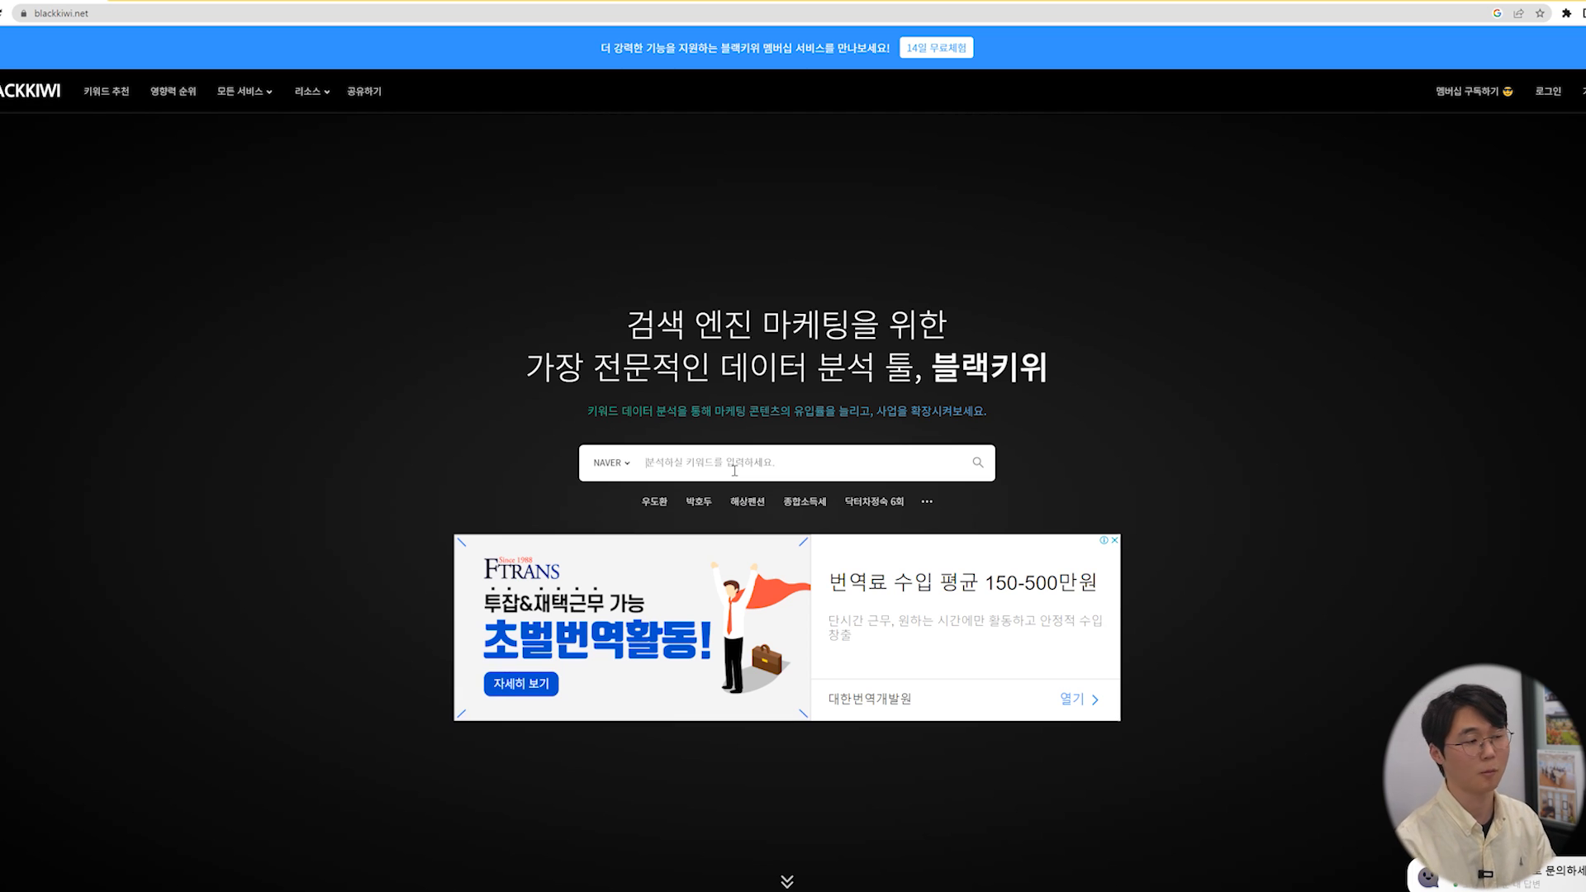
- Run a NAVER keyword analysis for "예술인 지원금"
text(예술인 지원금)
key(Return)
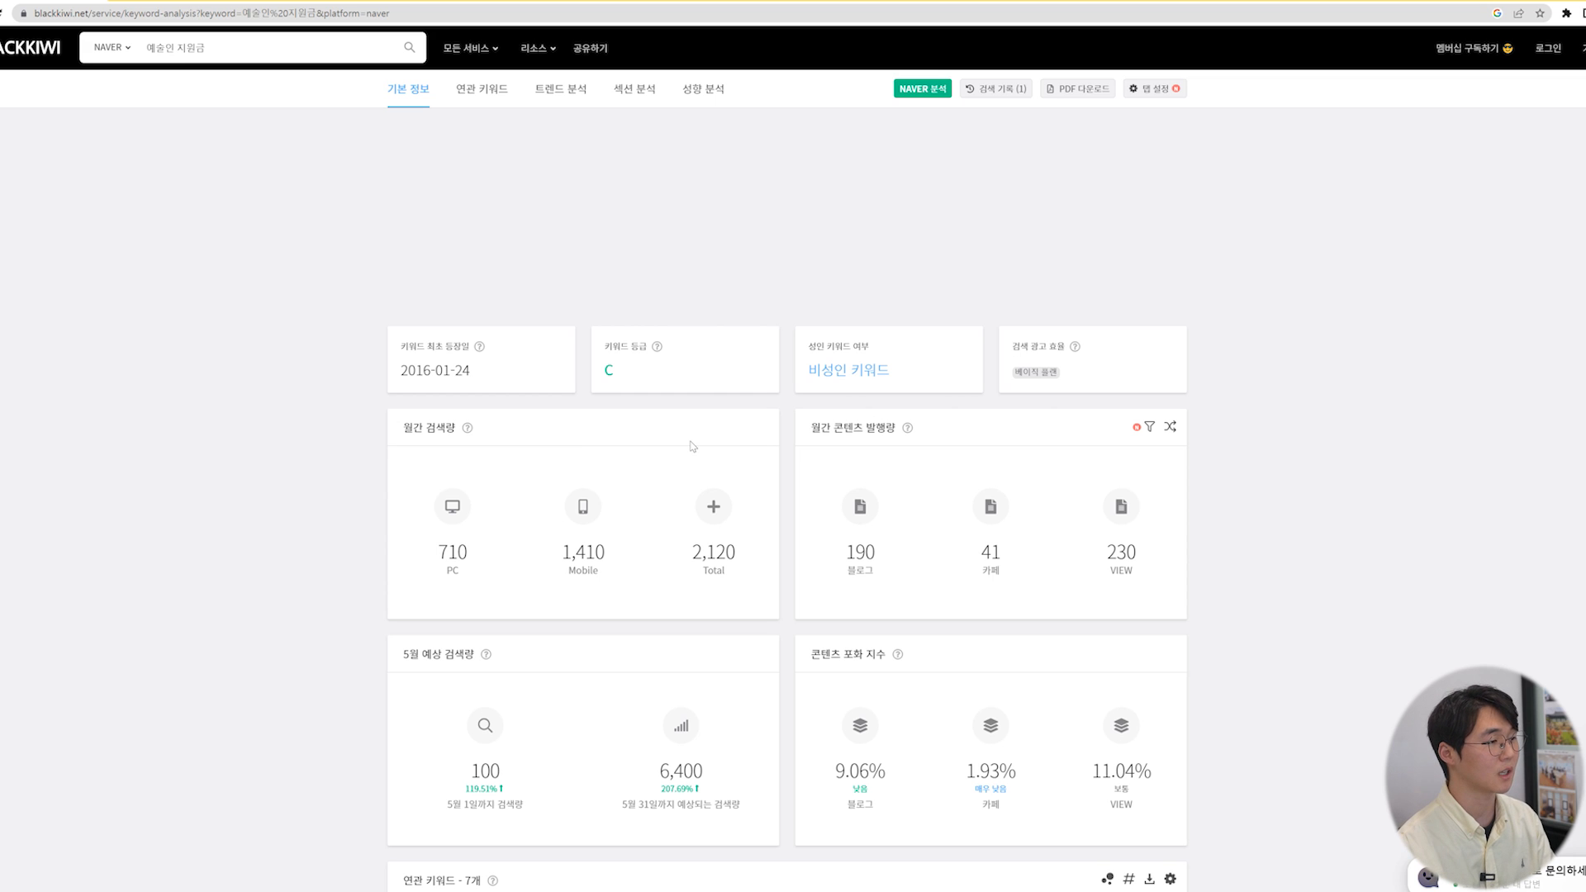
- Examine the keyword's total monthly search volume and its monthly content publication counts for blog, cafe and VIEW
scroll(691, 444, down, 1)
drag(681, 486, 746, 487)
drag(810, 361, 843, 367)
click(857, 365)
drag(845, 486, 874, 486)
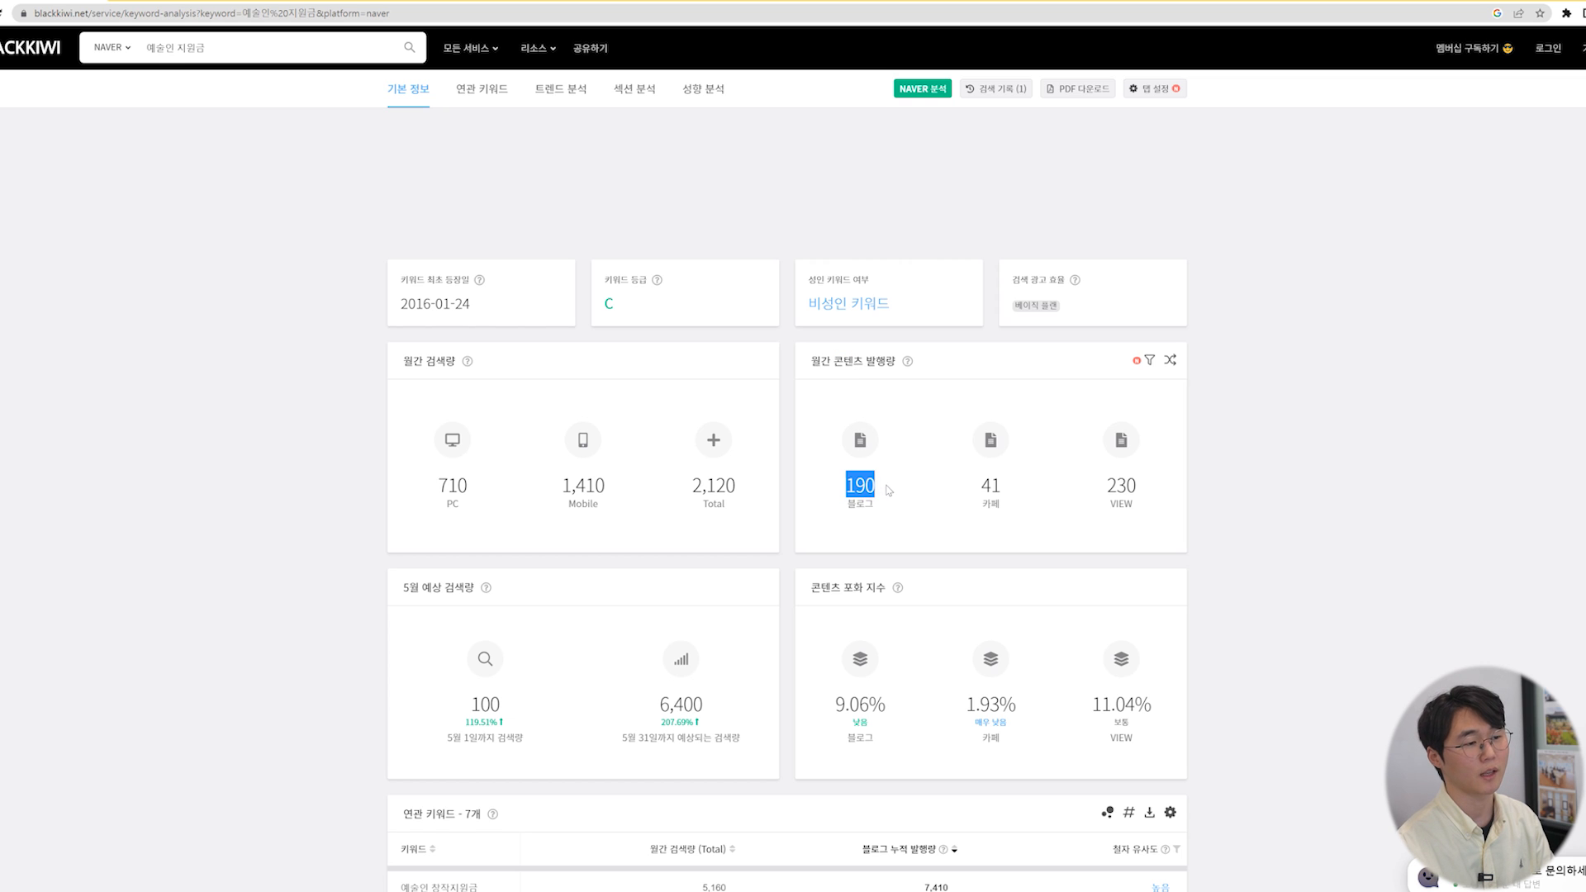
click(891, 490)
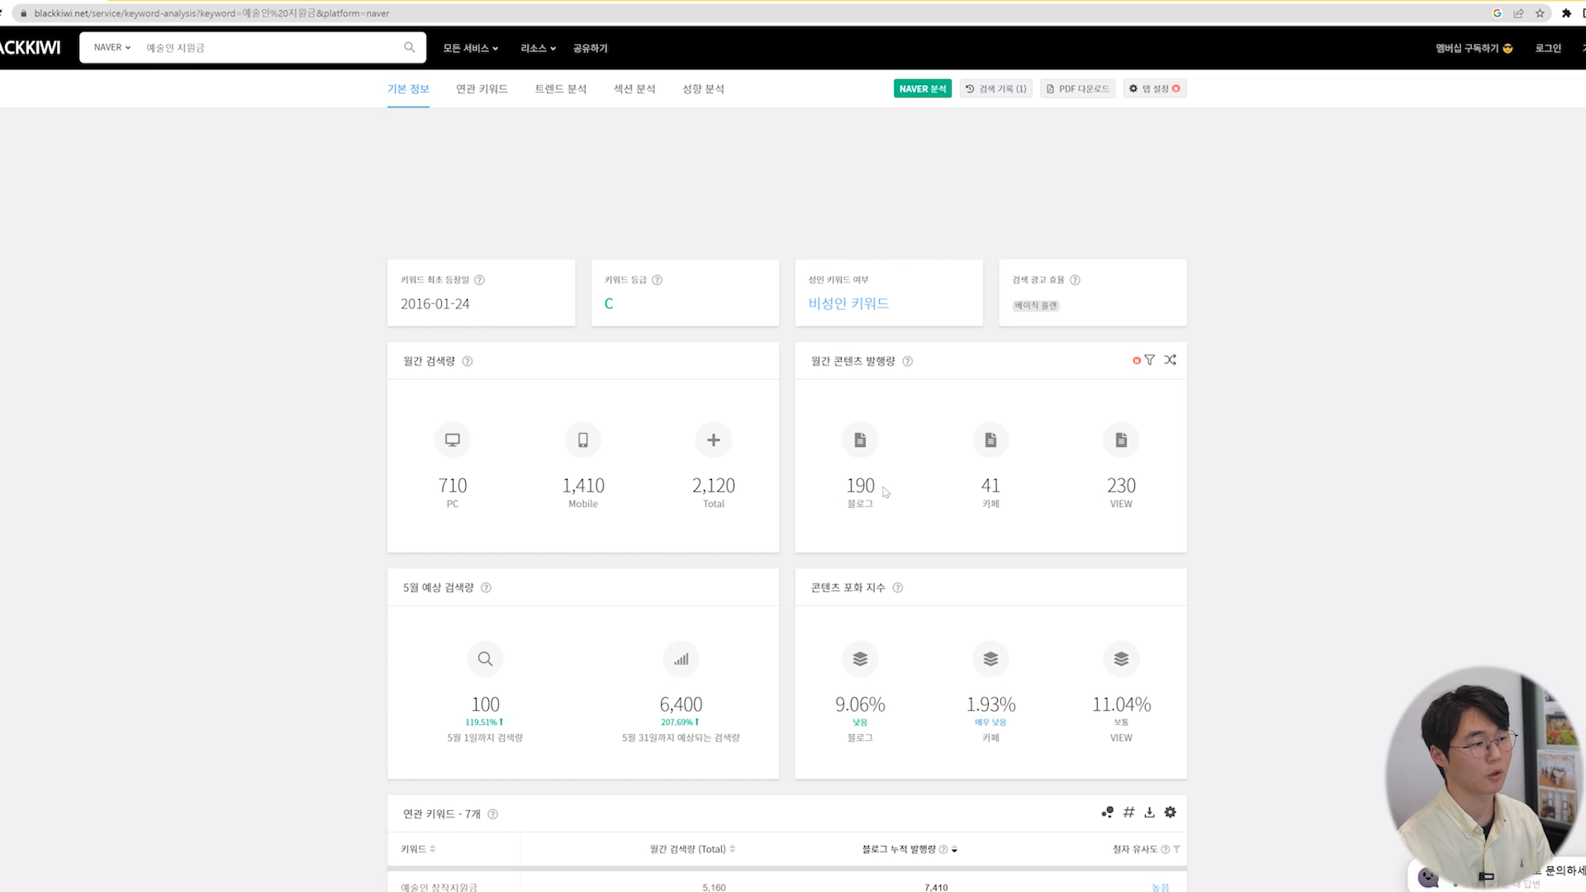
drag(838, 489, 1144, 488)
click(1021, 492)
click(1057, 487)
click(1147, 488)
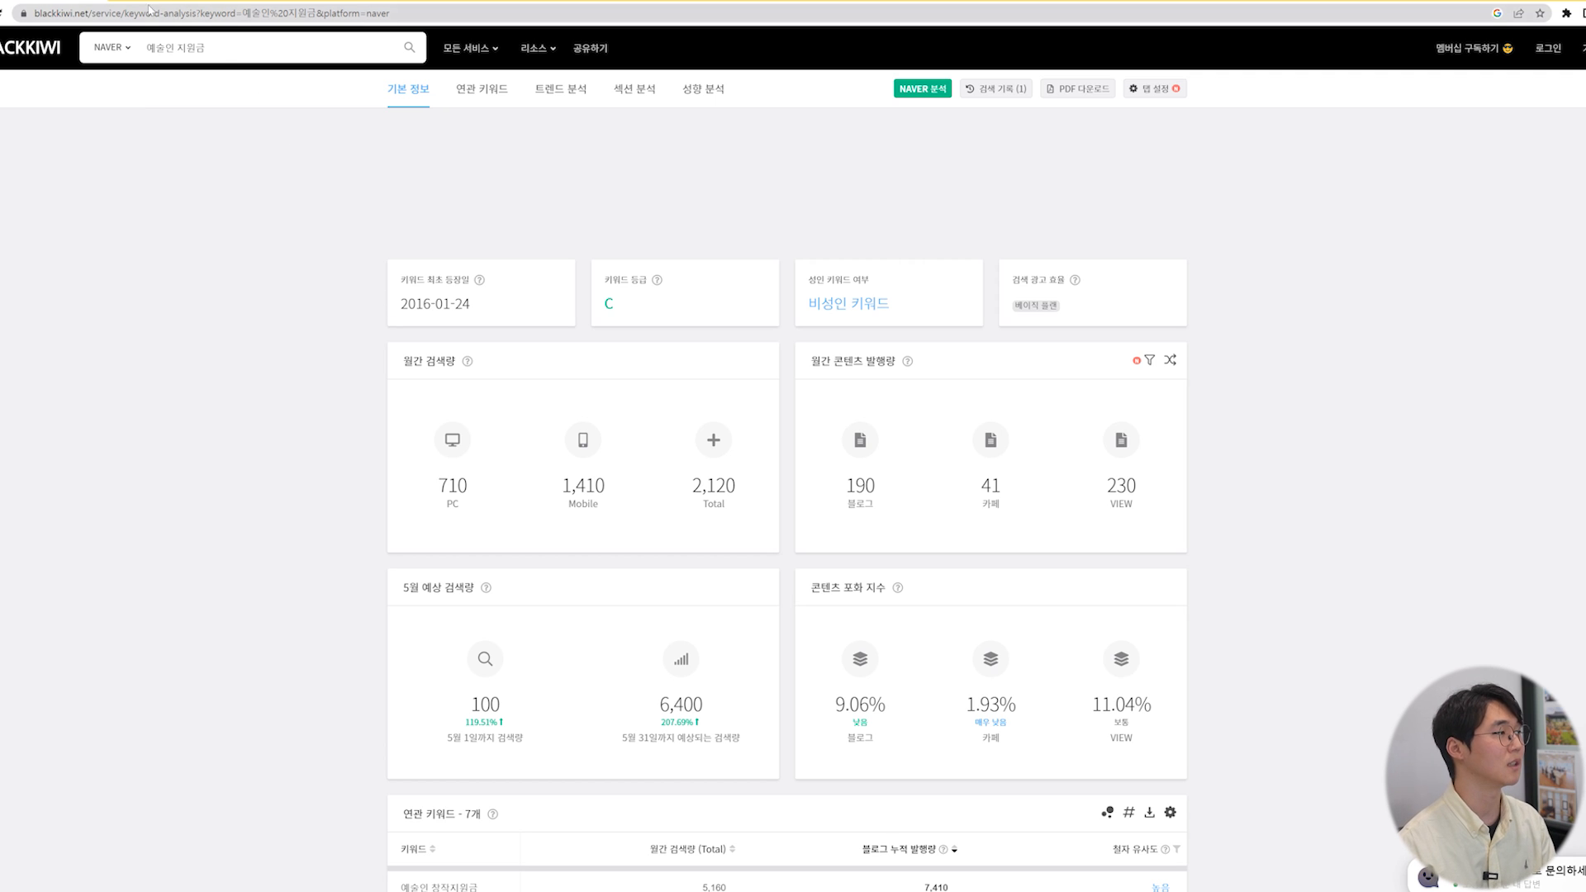
- Open a new browser tab ready for a Google search
key(ctrl+t)
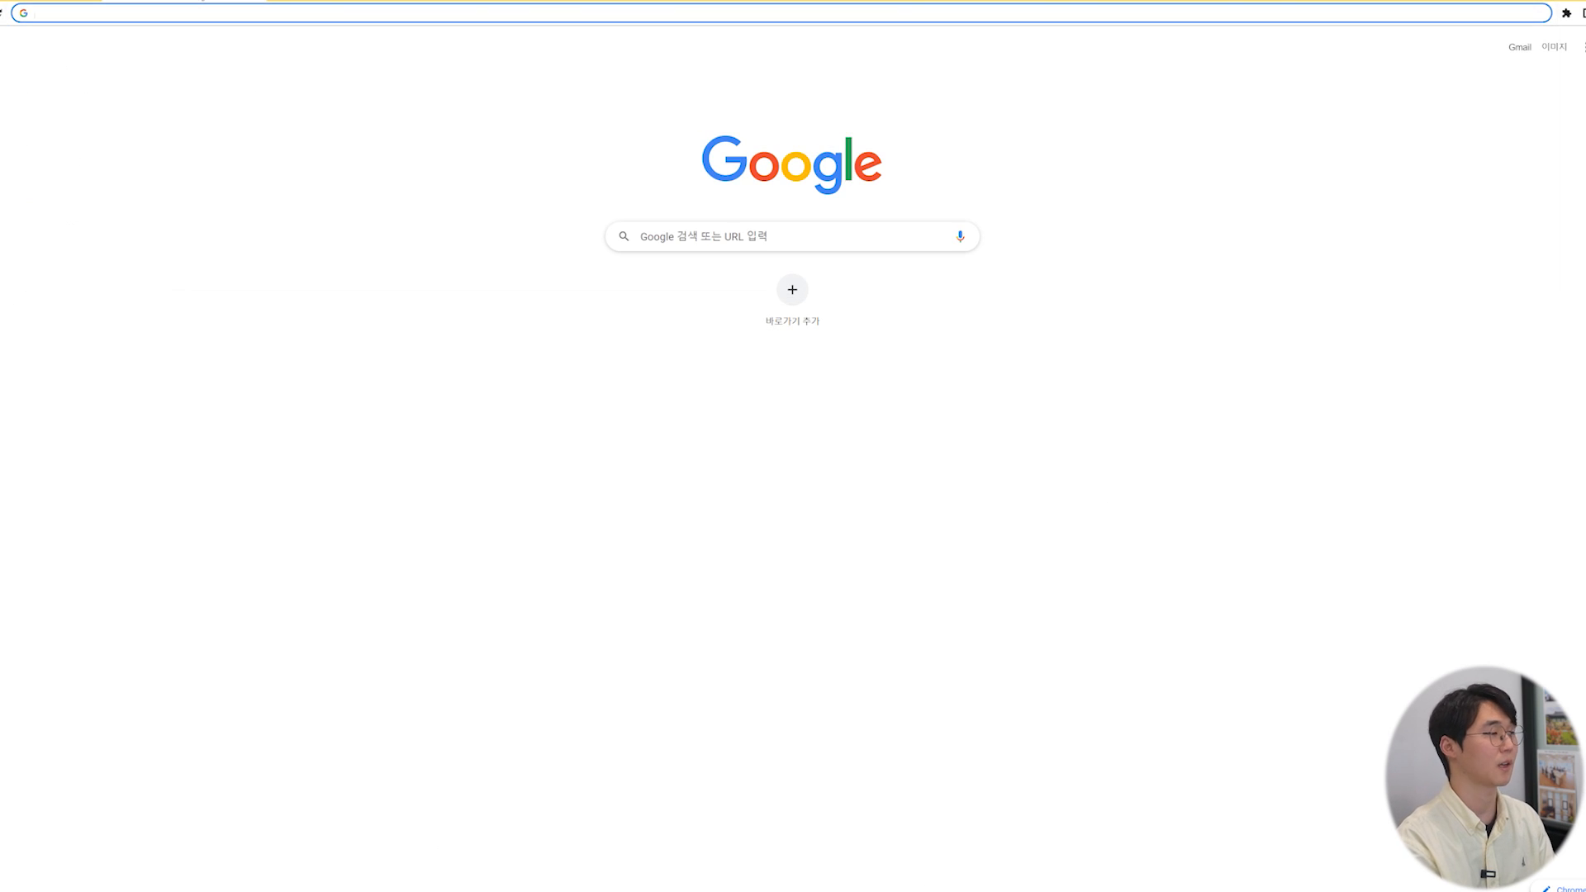
click(811, 228)
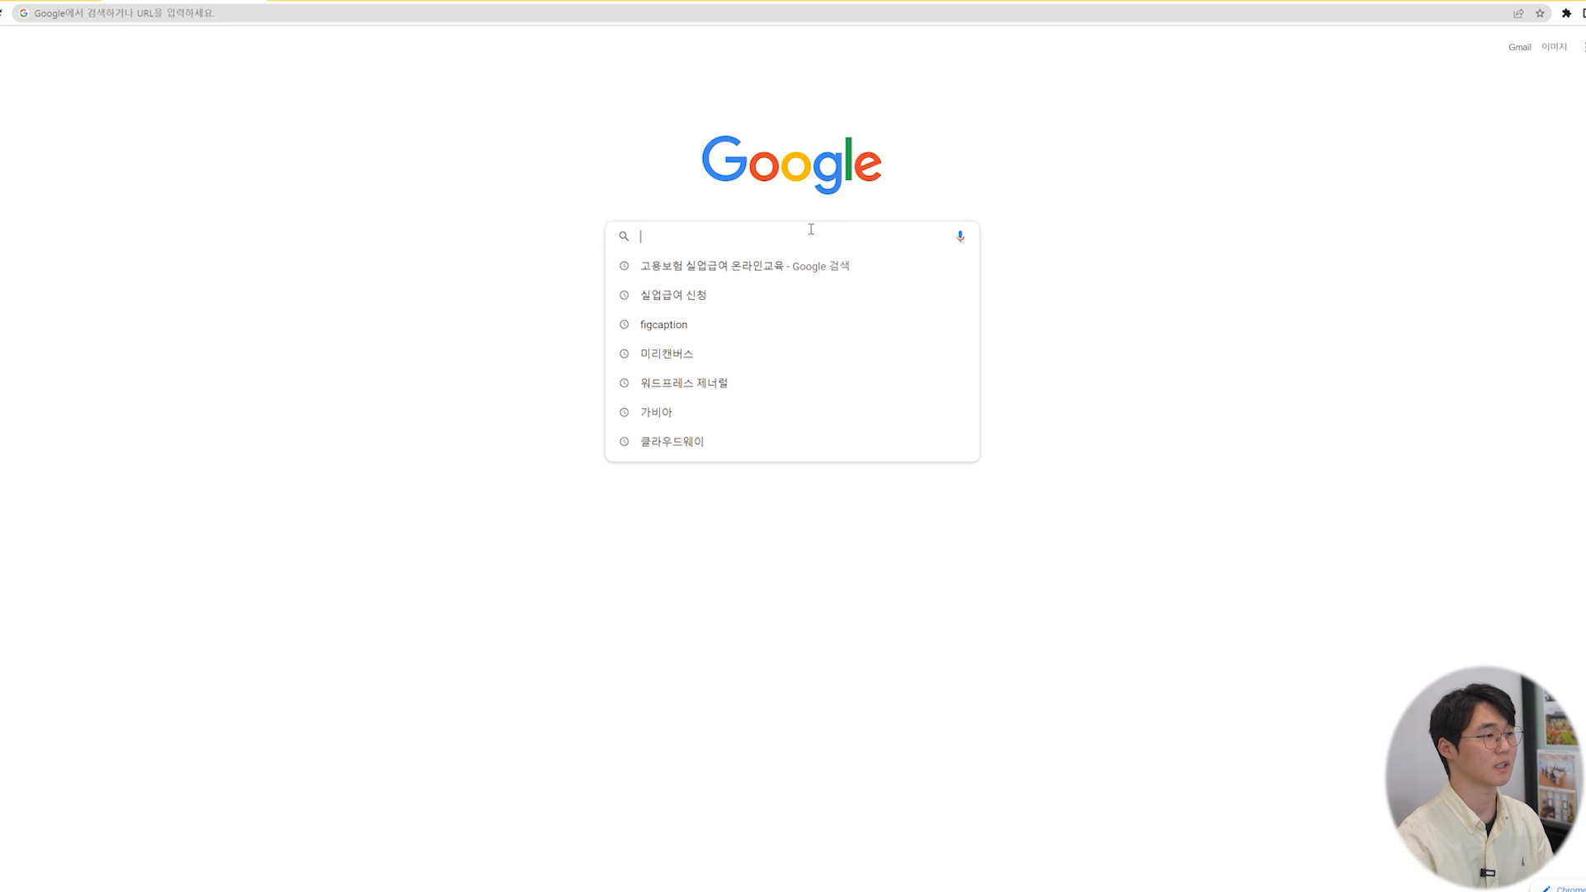
text(어)
key(BackSpace)
key(BackSpace)
text(어고)
key(BackSpace)
key(BackSpace)
key(BackSpace)
- Search Google for the suggested term "챗gpt"
text(챗)
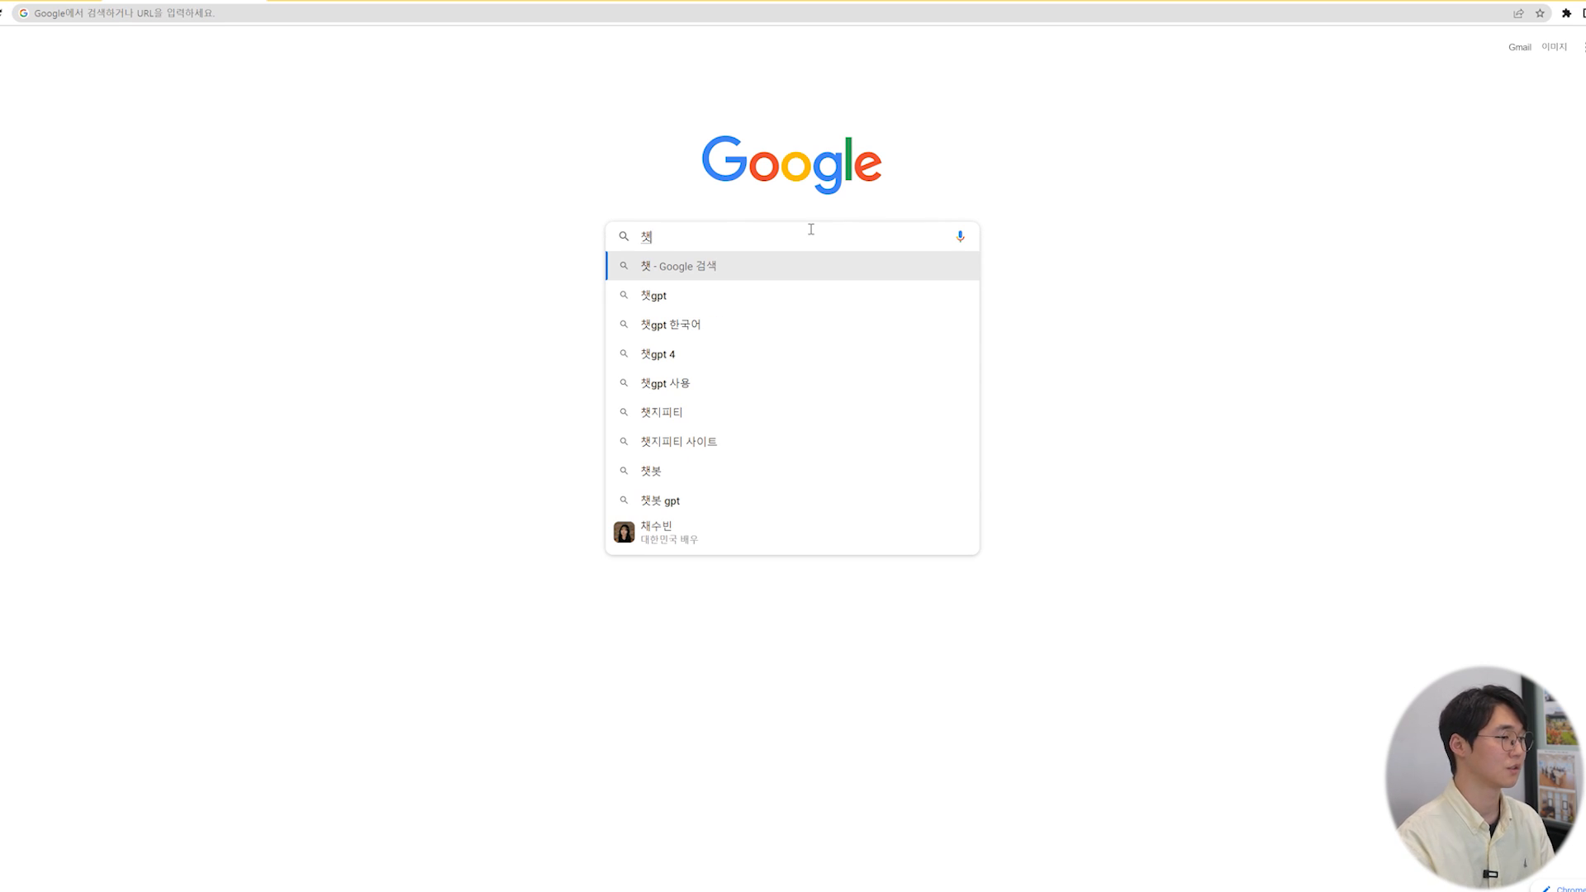
key(Down)
key(Return)
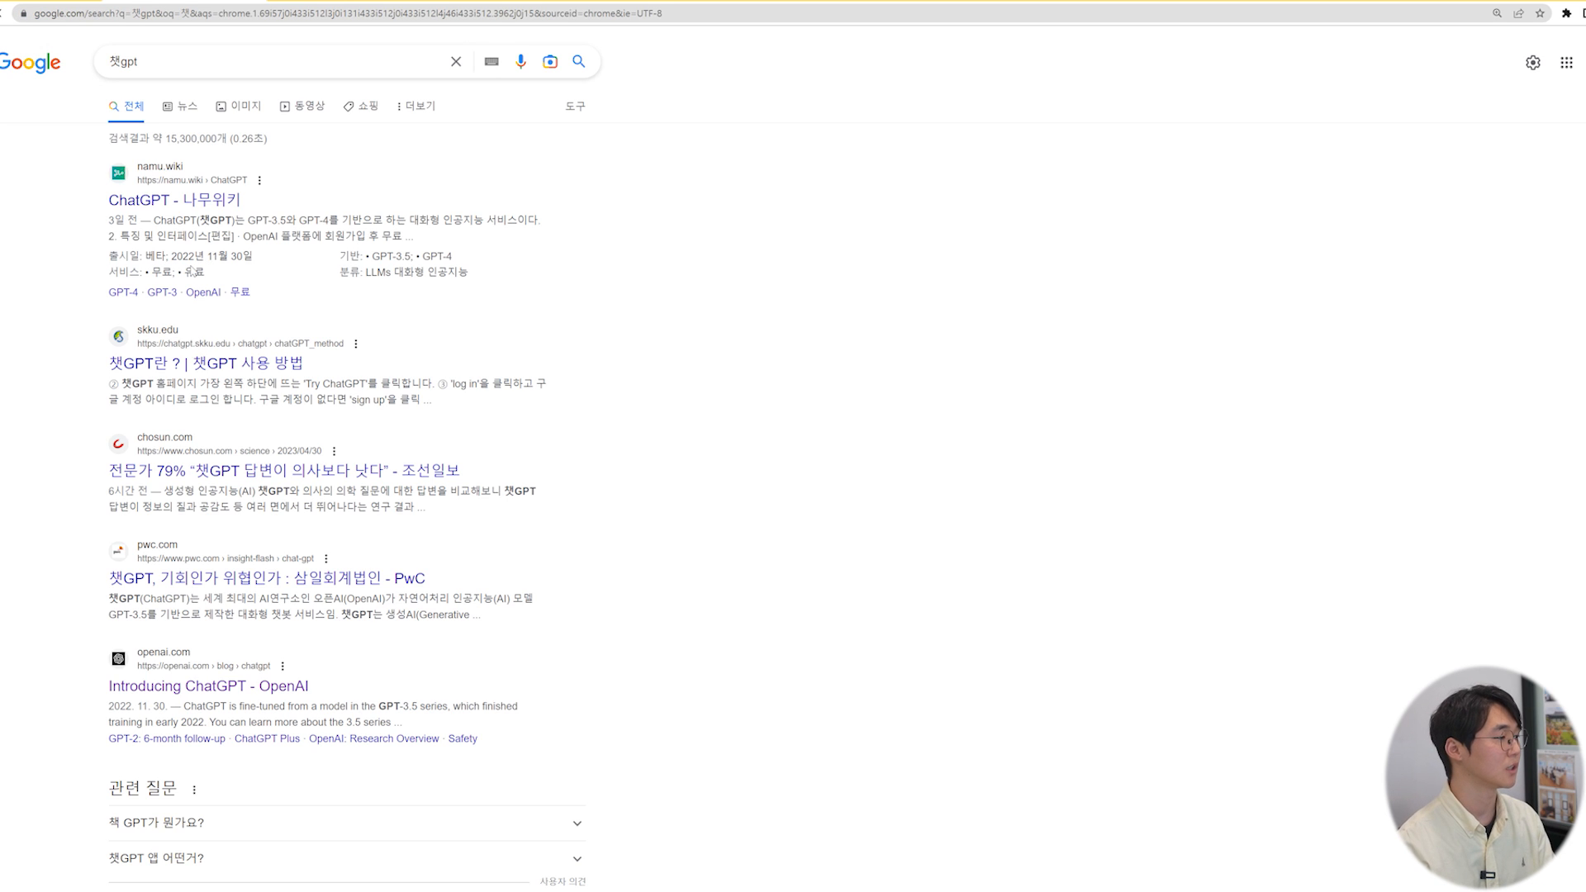
- Open the "Introducing ChatGPT - OpenAI" search result and continue from that page to the ChatGPT login page
scroll(48, 457, down, 1)
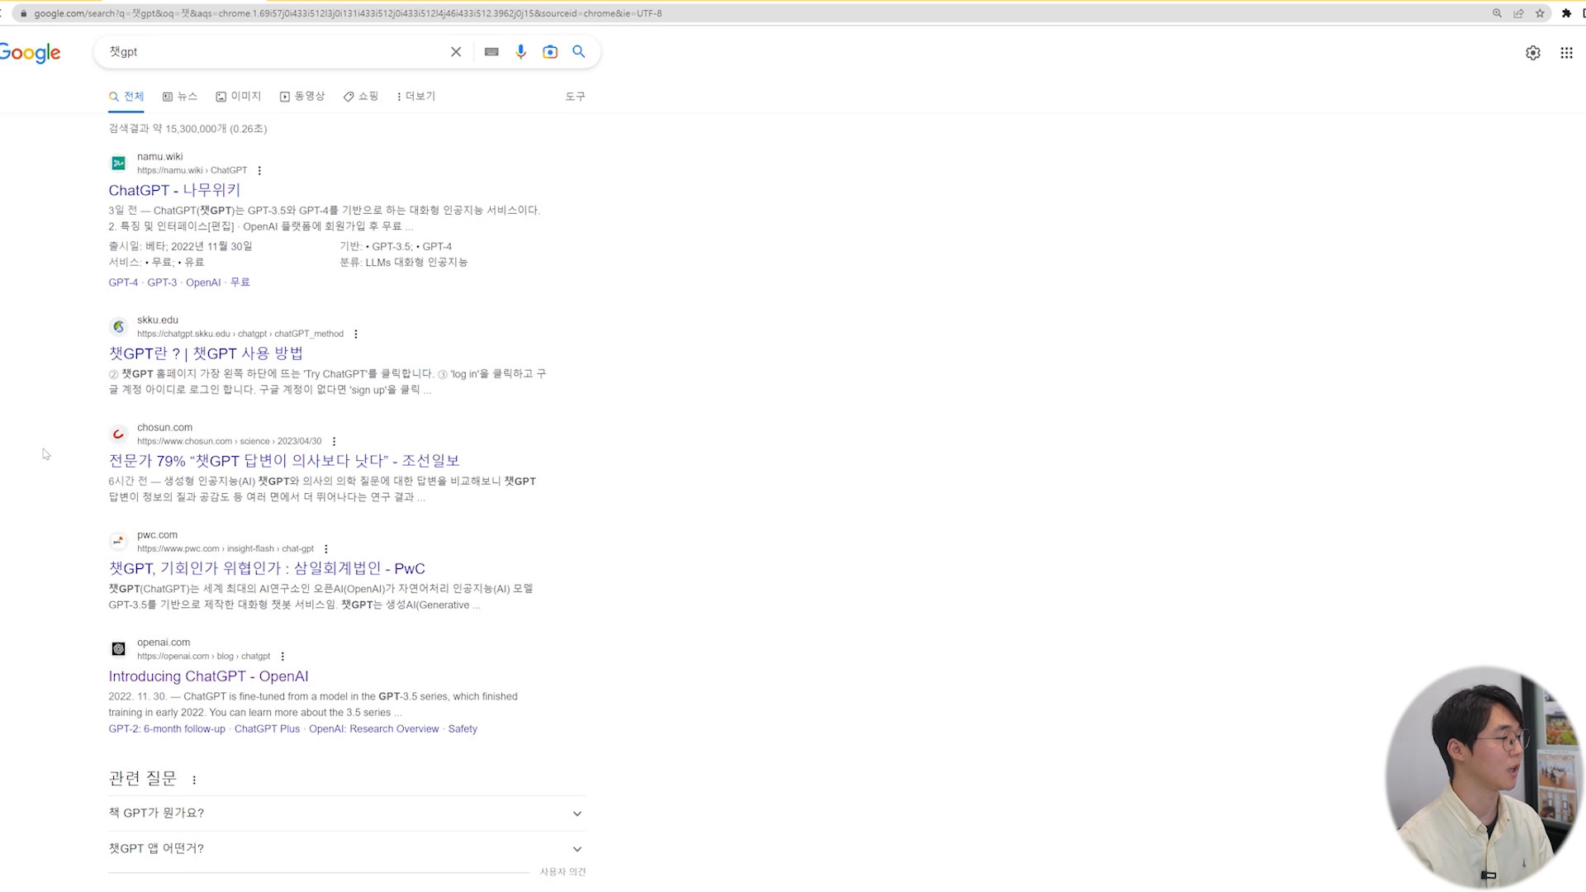
scroll(57, 298, up, 1)
scroll(59, 241, down, 3)
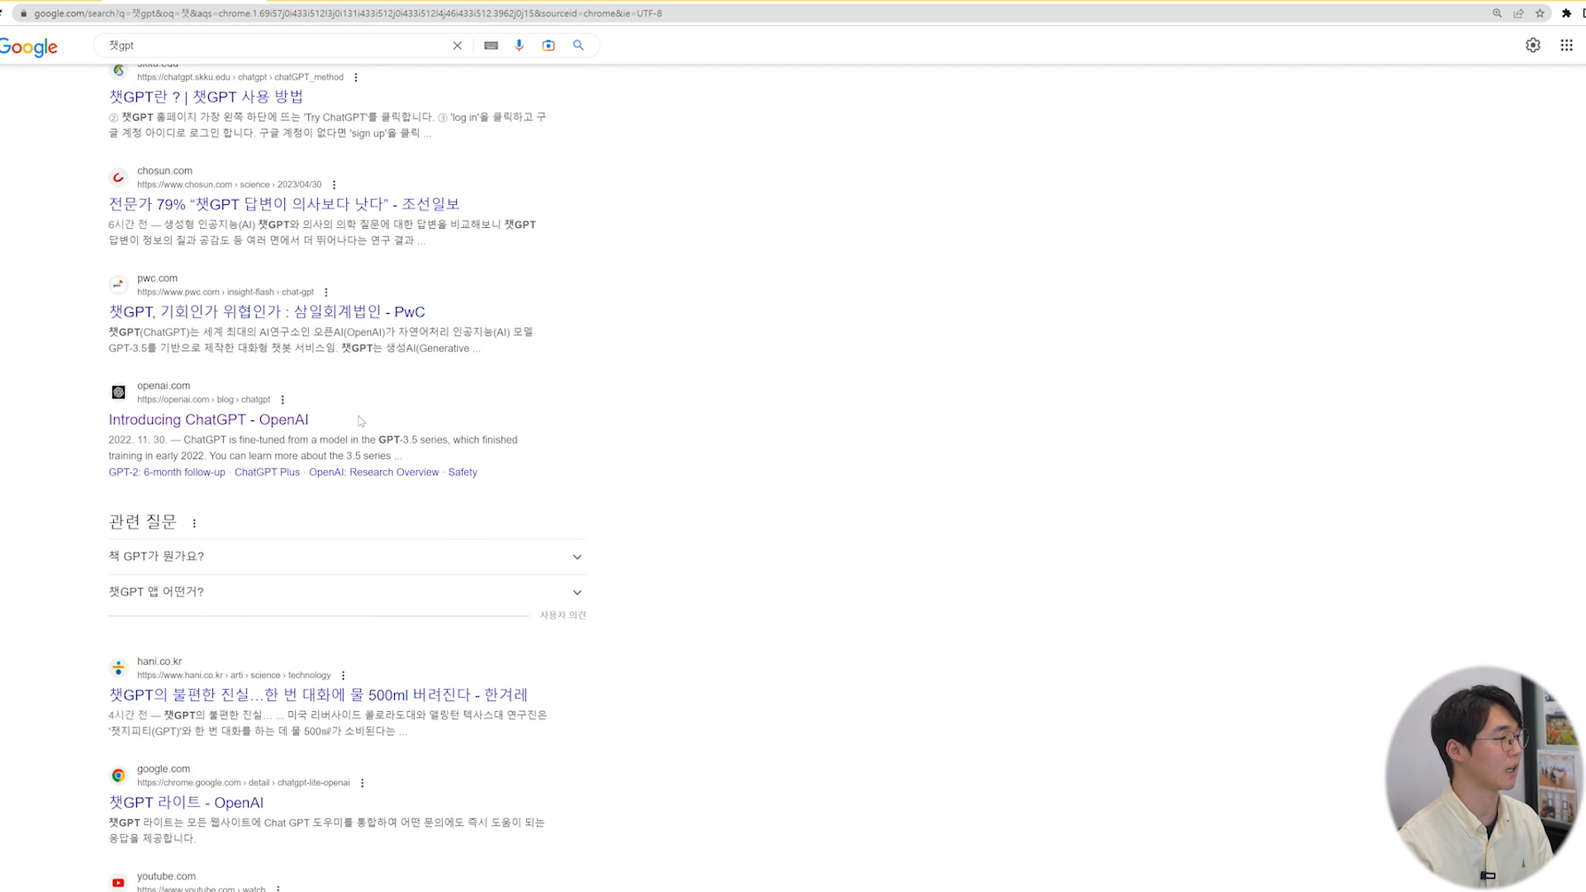
drag(310, 420, 104, 418)
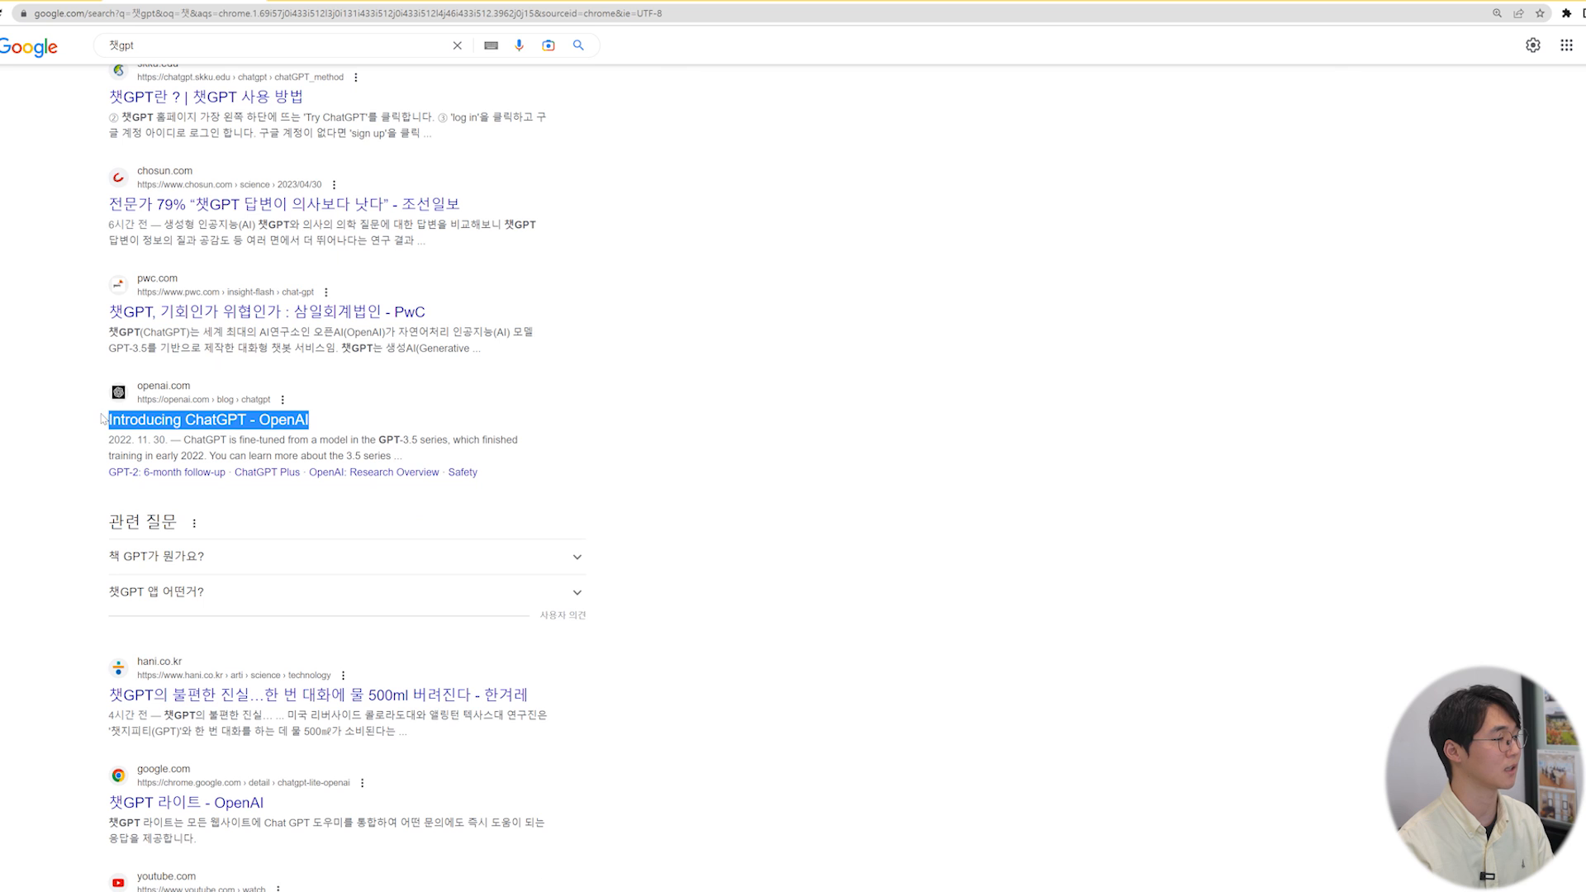
click(86, 435)
click(159, 421)
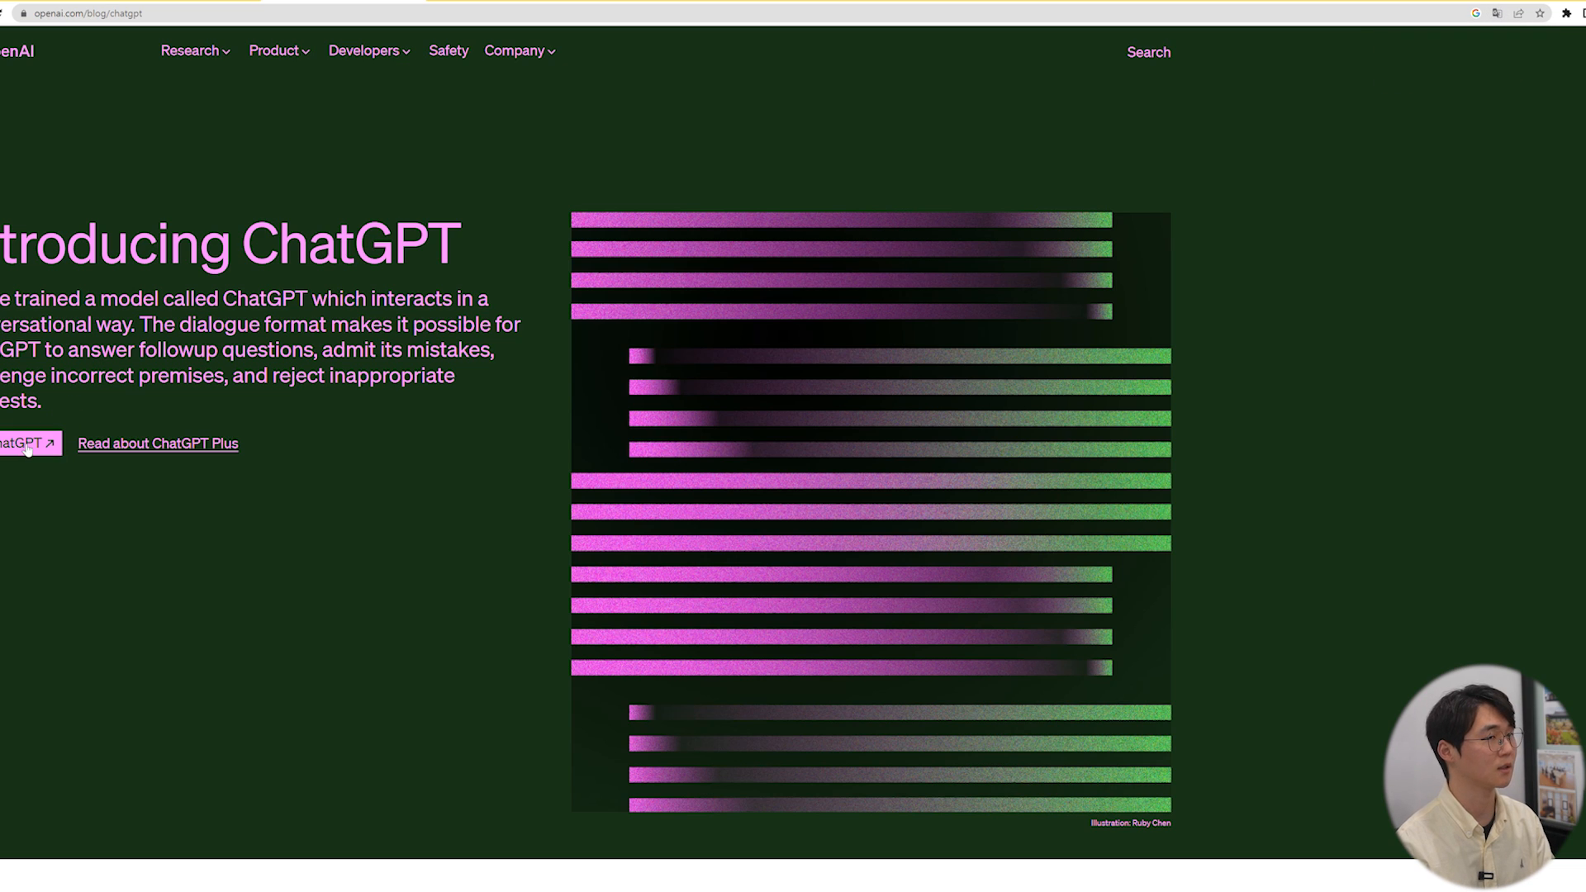
click(24, 446)
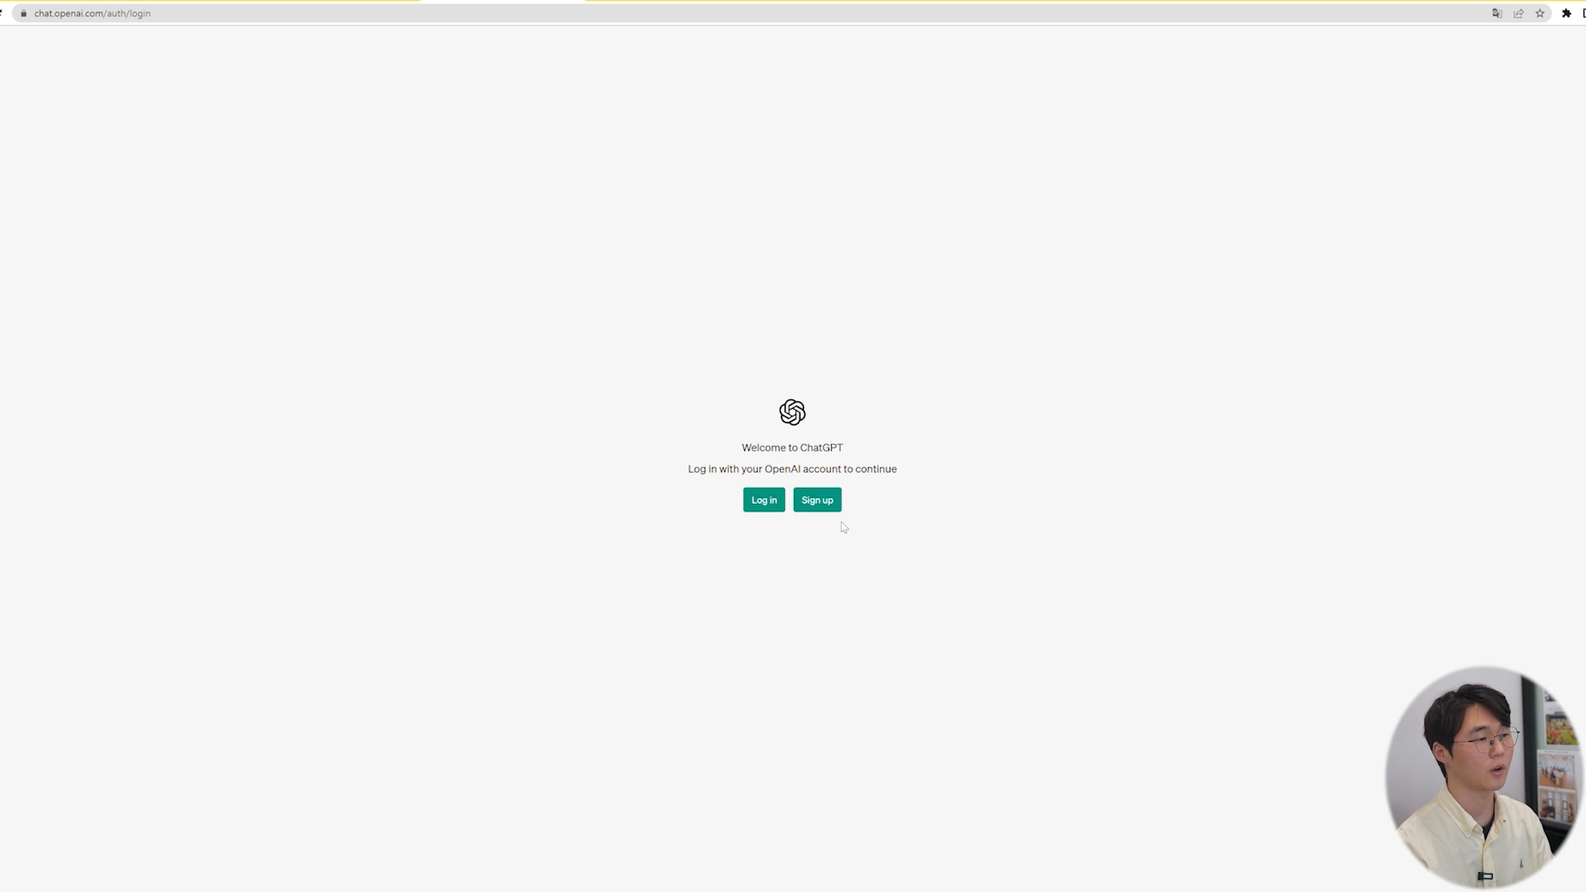
- Sign up for ChatGPT by continuing with the existing Google account
click(824, 505)
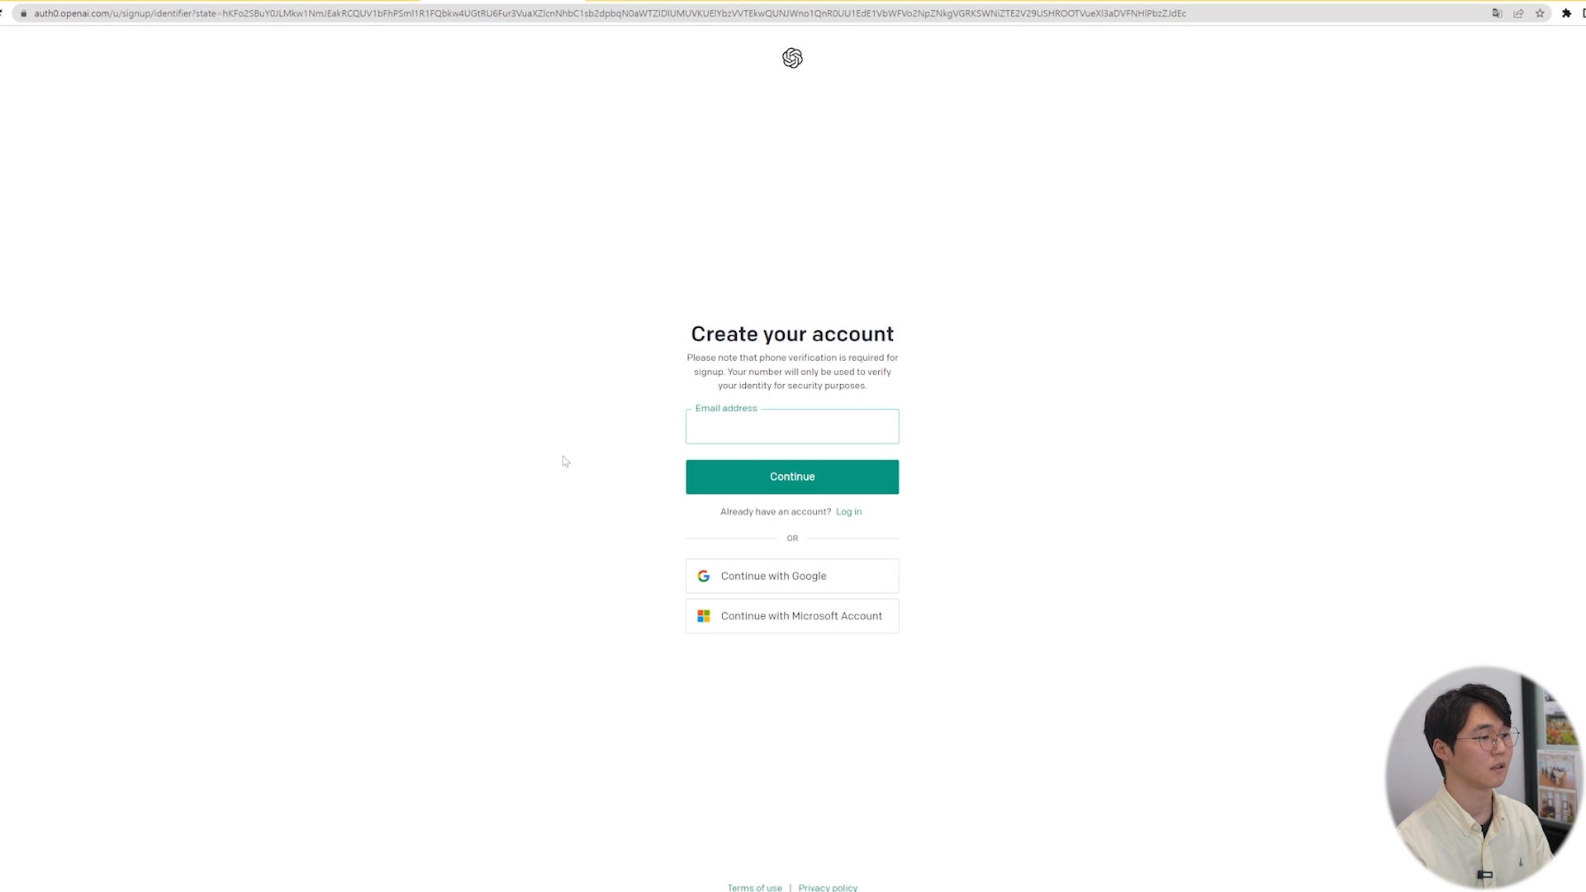
click(820, 580)
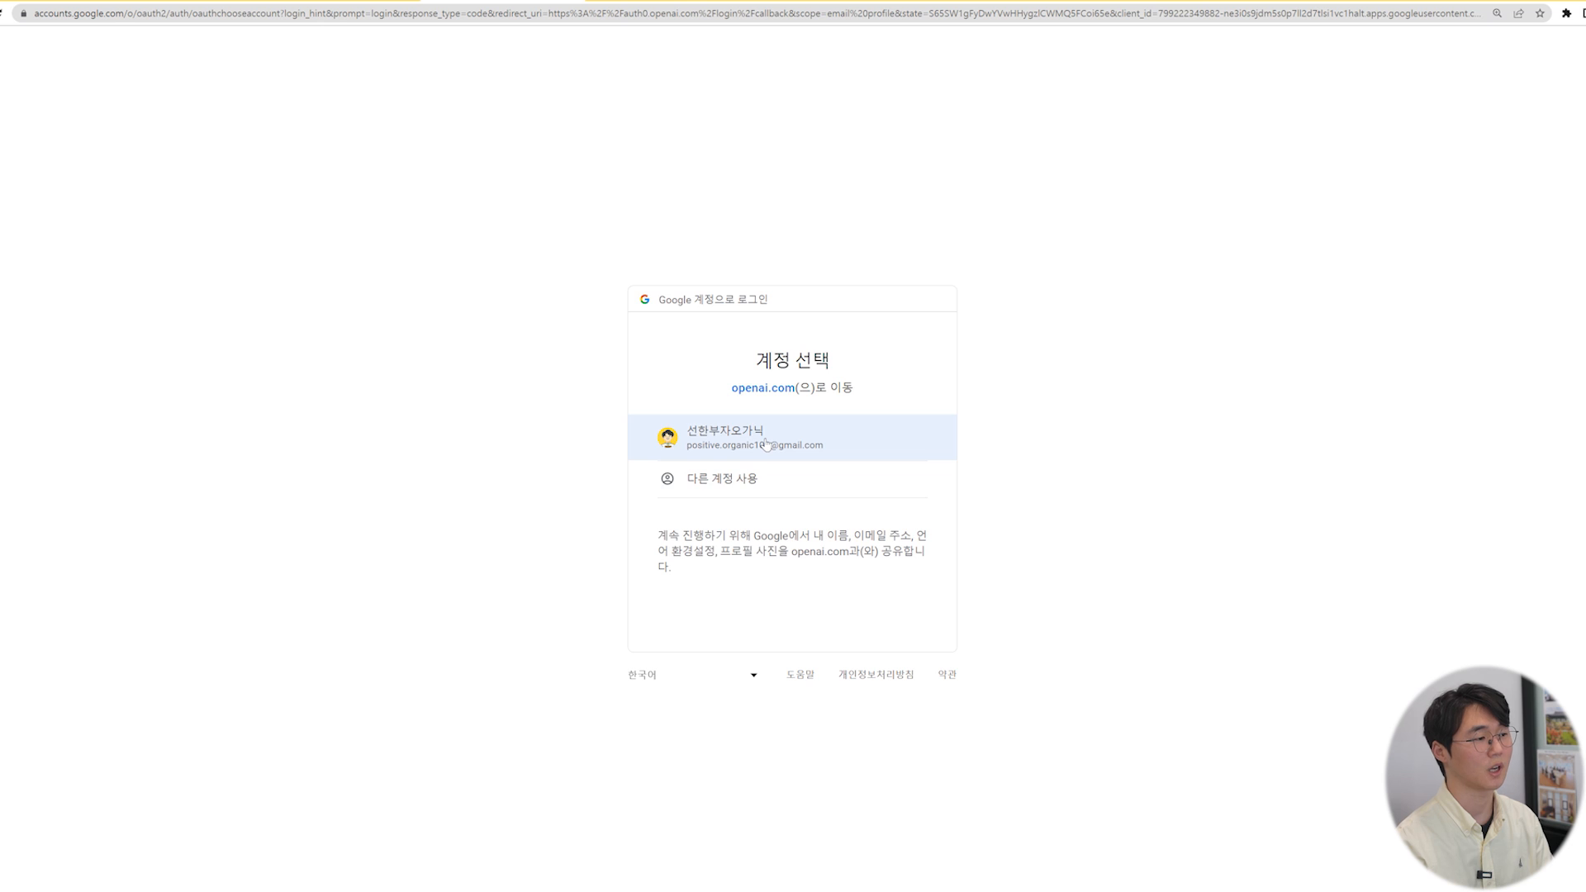
click(766, 445)
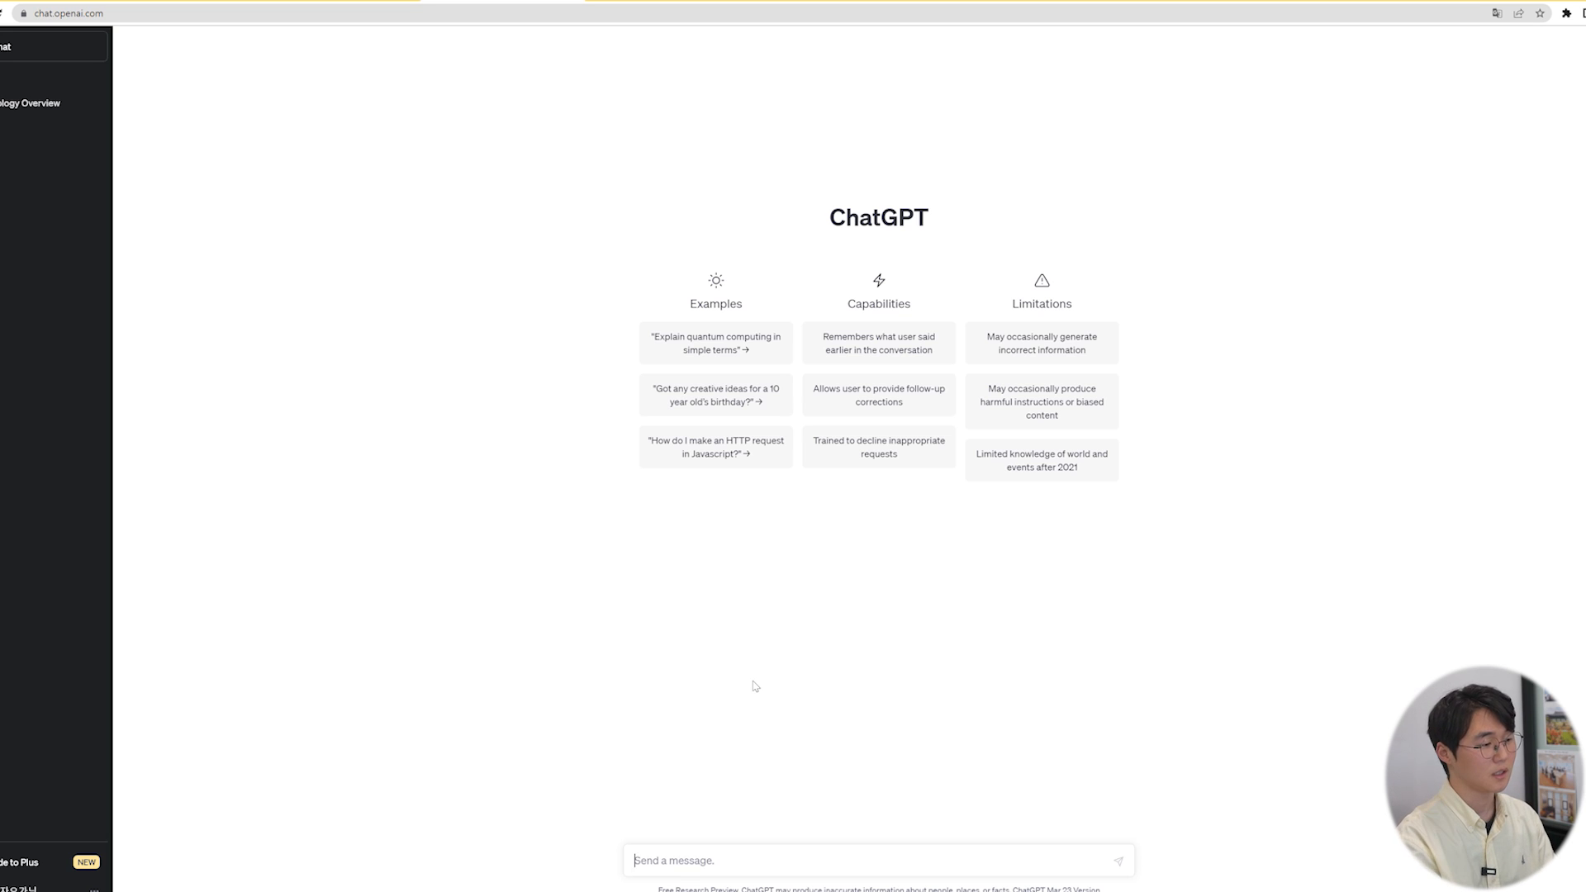
text(ㅇ)
key(BackSpace)
key(BackSpace)
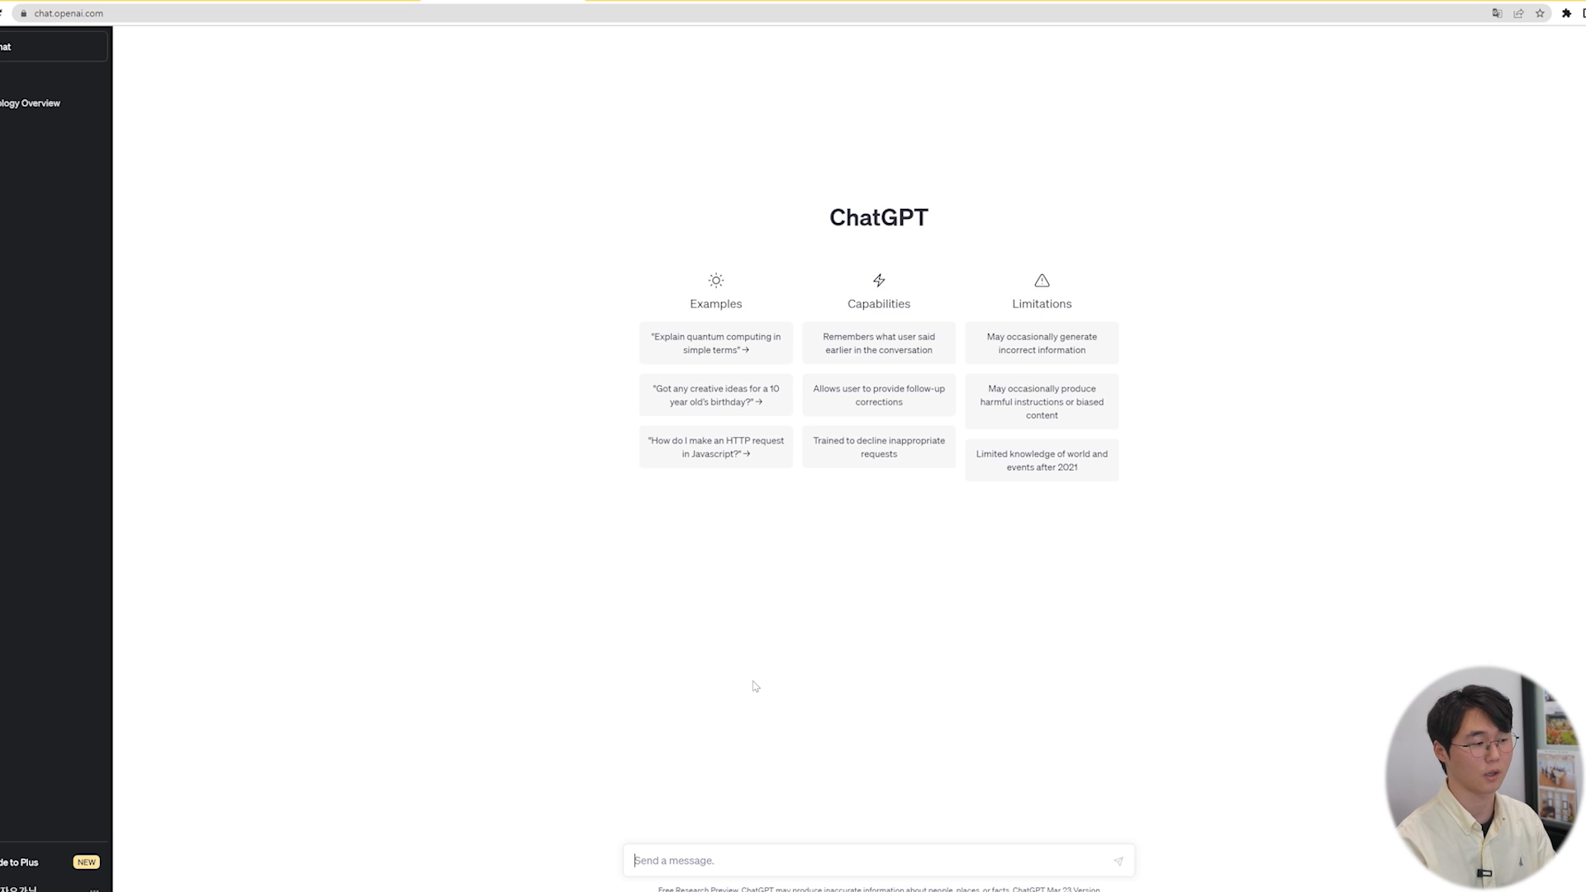
- Send ChatGPT the message "안녕 너는 이제부터 블로그를 잘 쓰는 블로그 카피라이터야 앞으로 같이 블로그 콘텐츠를 작성하도록 할꺼야"
text(안ㄴ녕 너는 이제부터 ㅂ)
text(로그를 잘 쓰는 블)
text(로그 카피라이팅)
text(야)
text( 앞으로)
text( 같이 블로그 글의)
key(BackSpace)
key(BackSpace)
key(BackSpace)
text(콘텐츠를)
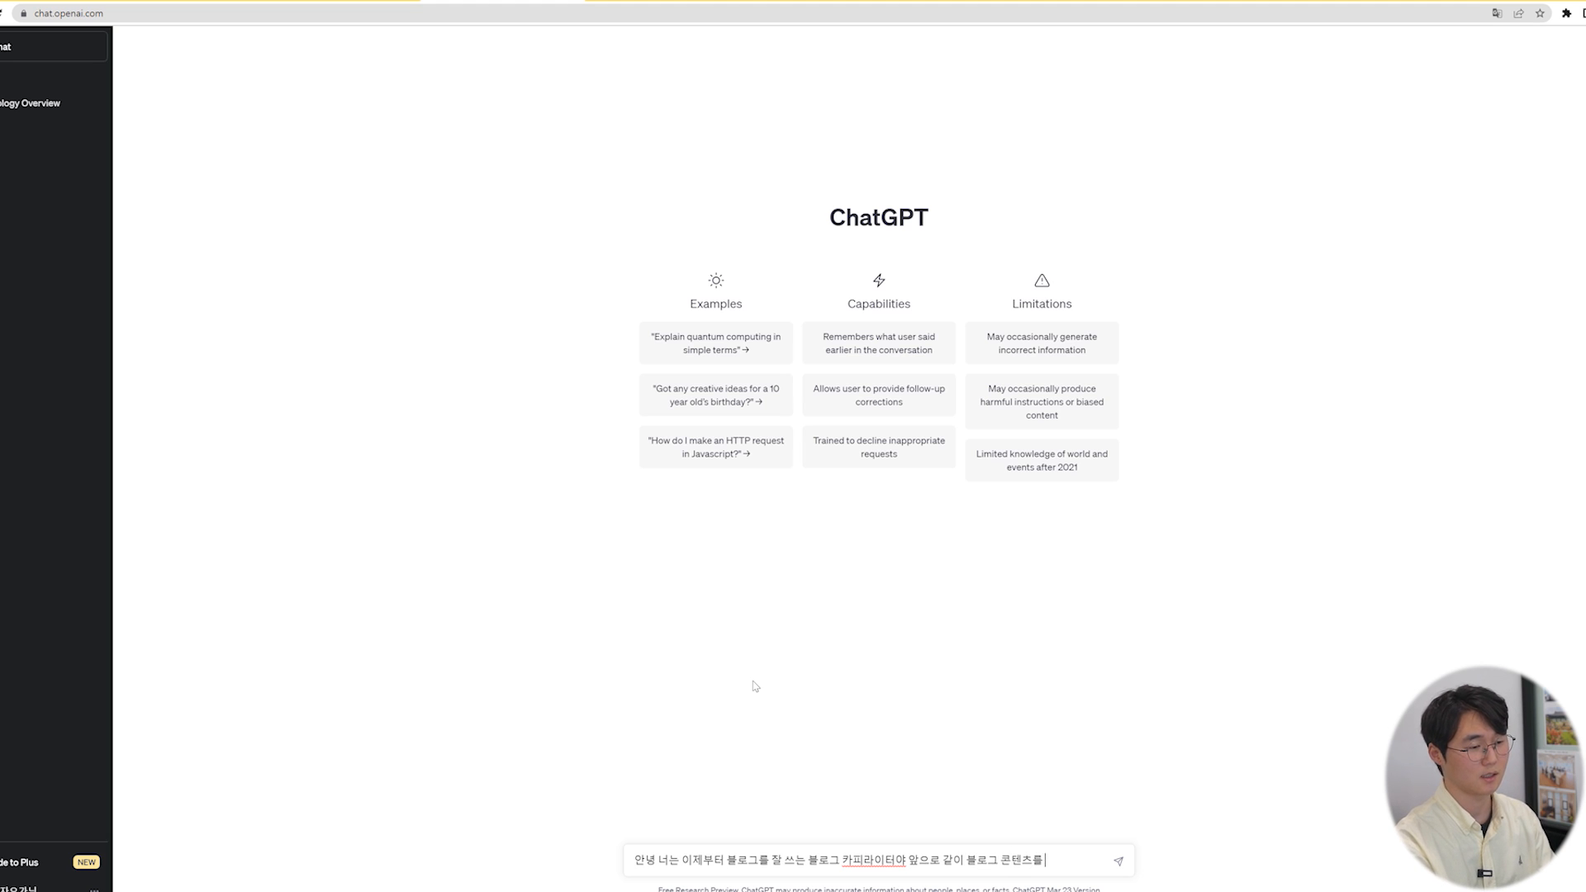
text( 작성하도록 할꺼야)
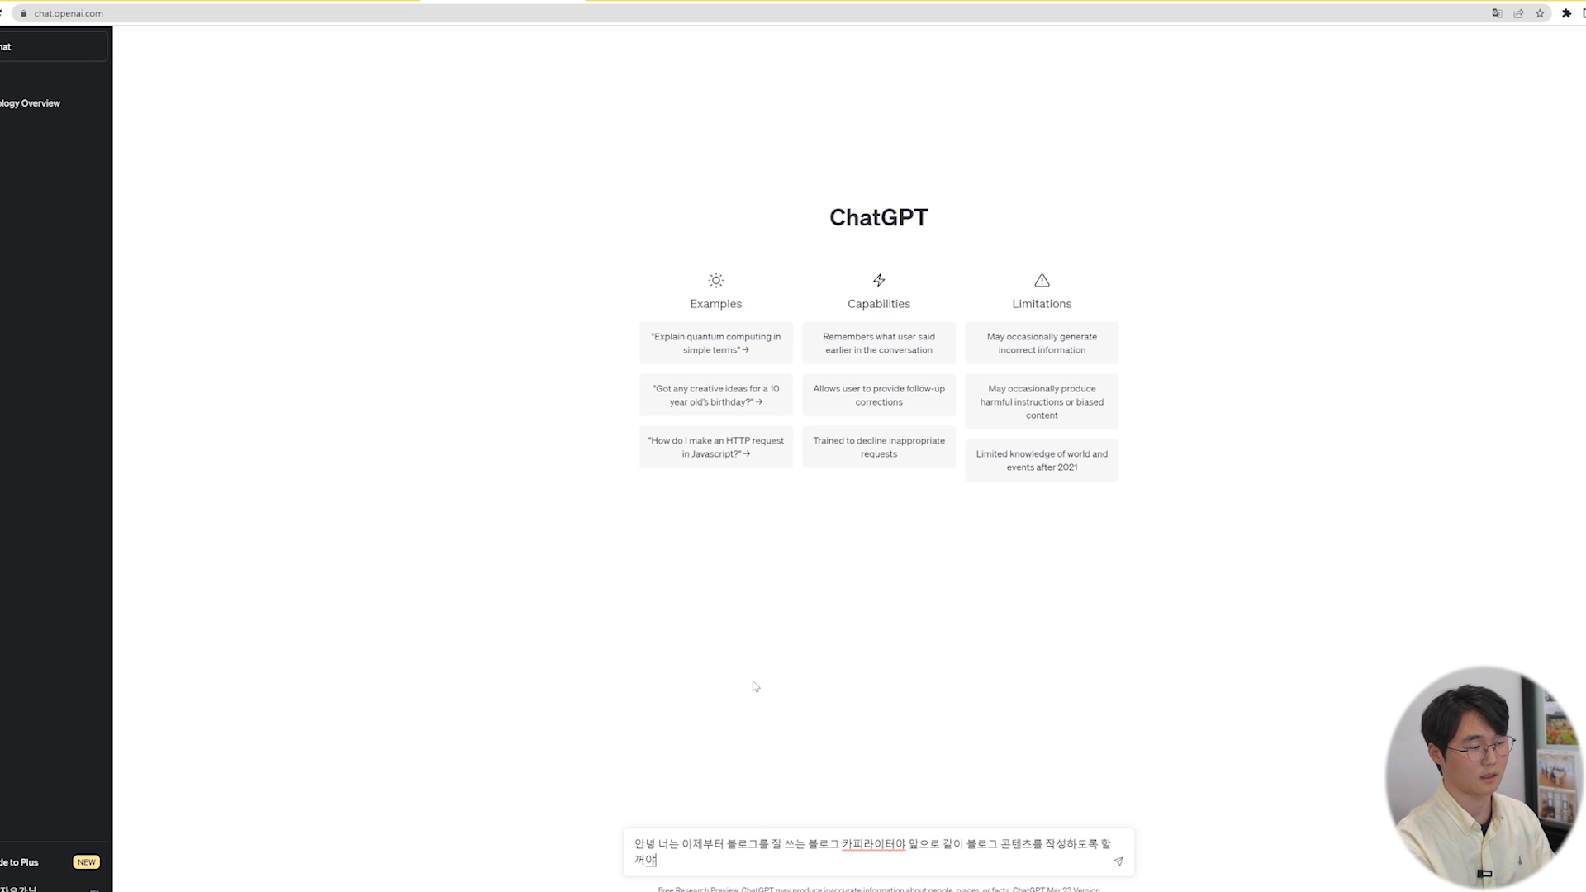
key(Return)
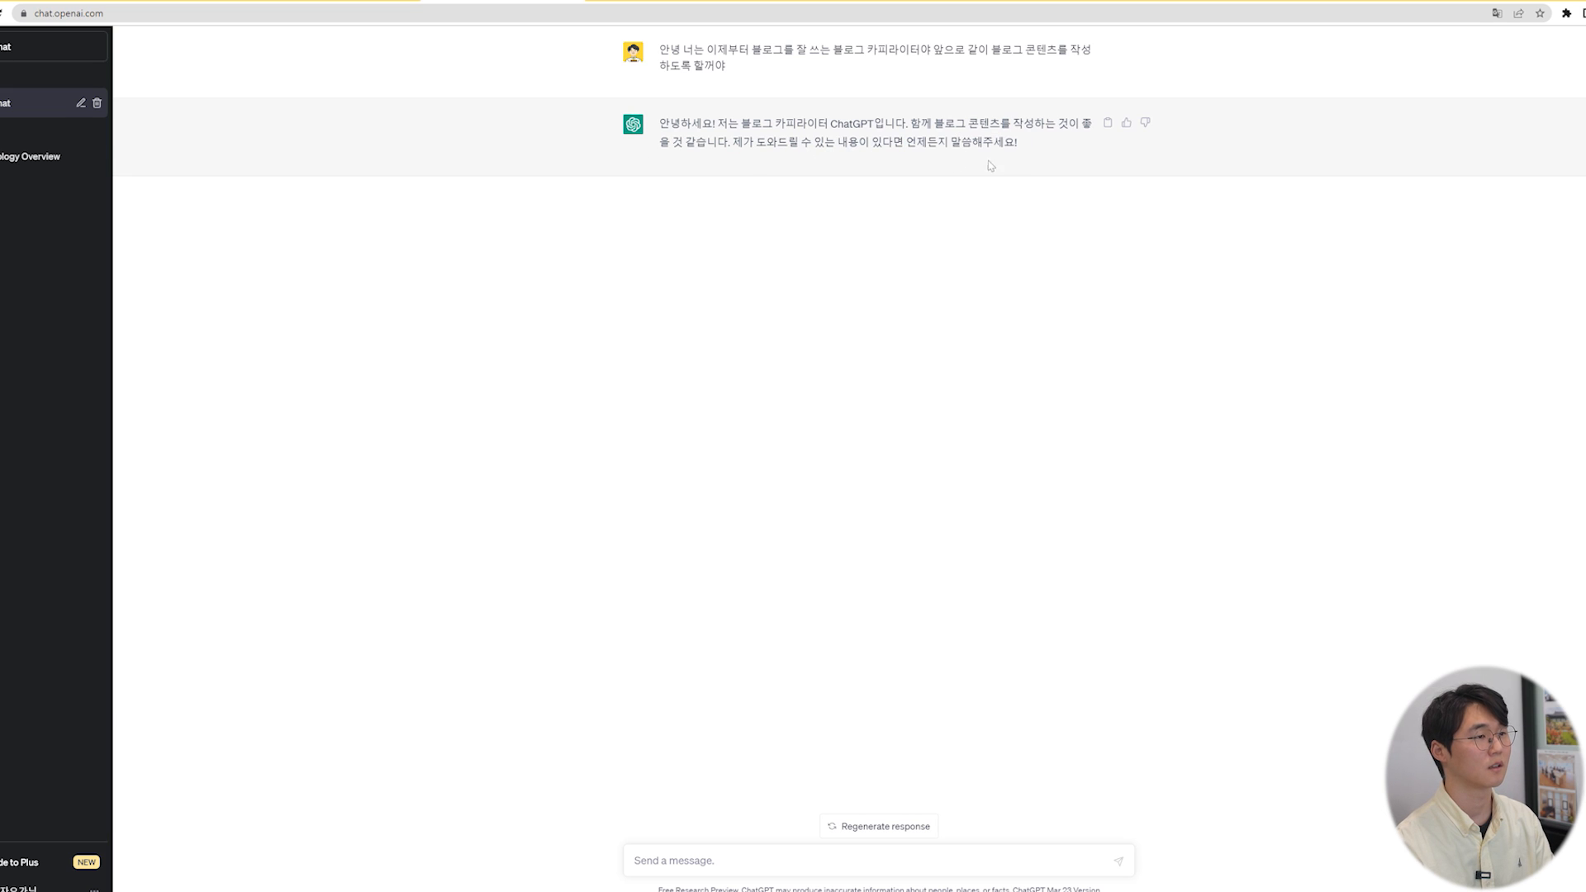
- Reply to ChatGPT in the same conversation with "고마워"
click(762, 860)
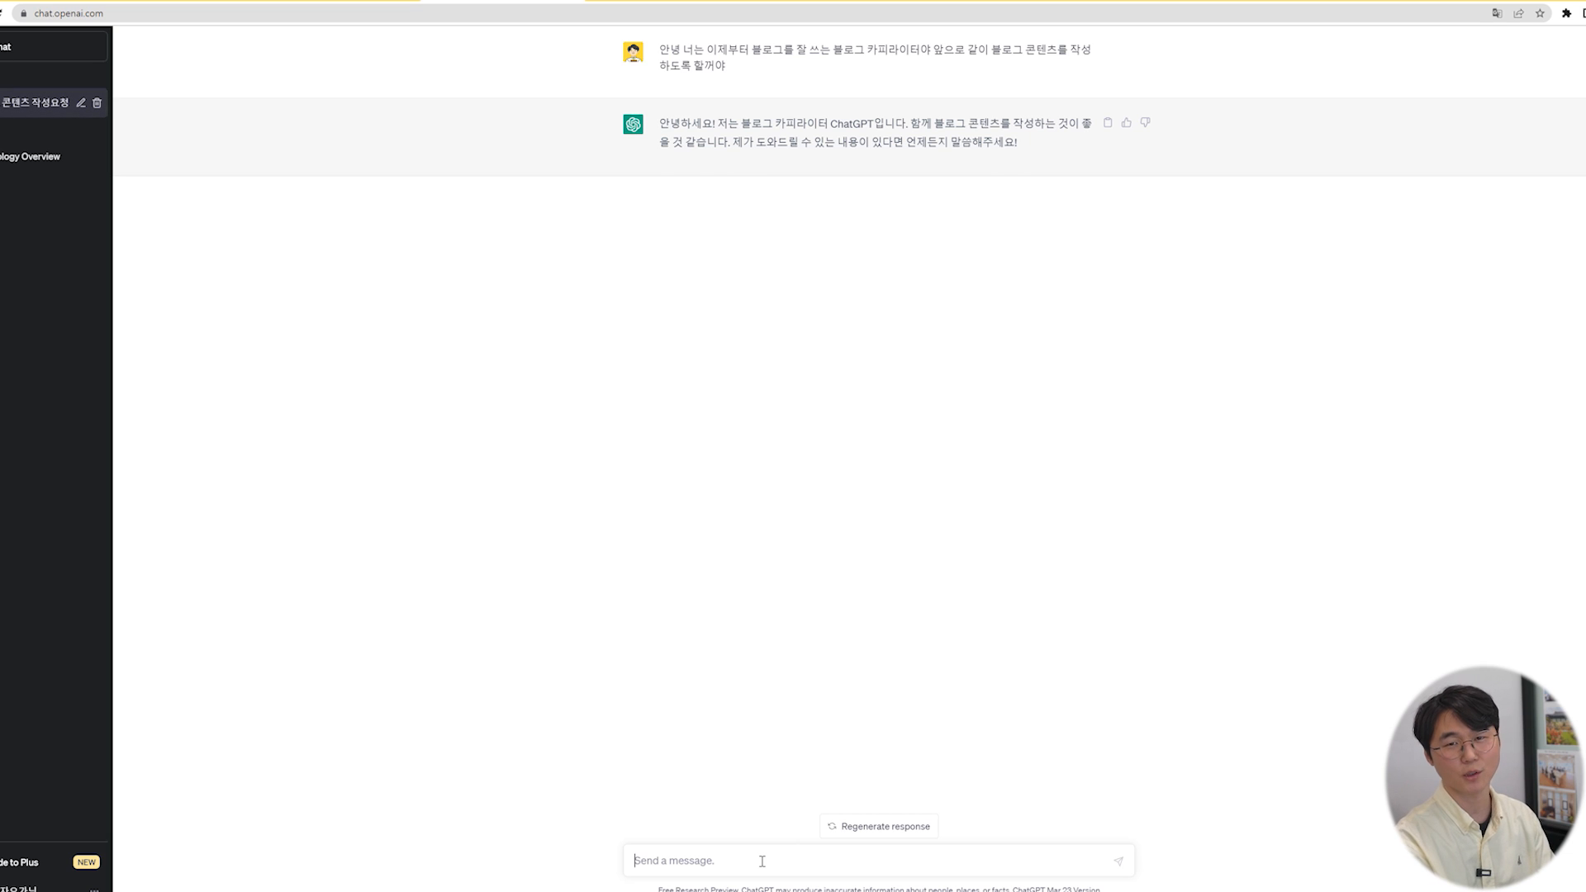
text(고마워)
key(Return)
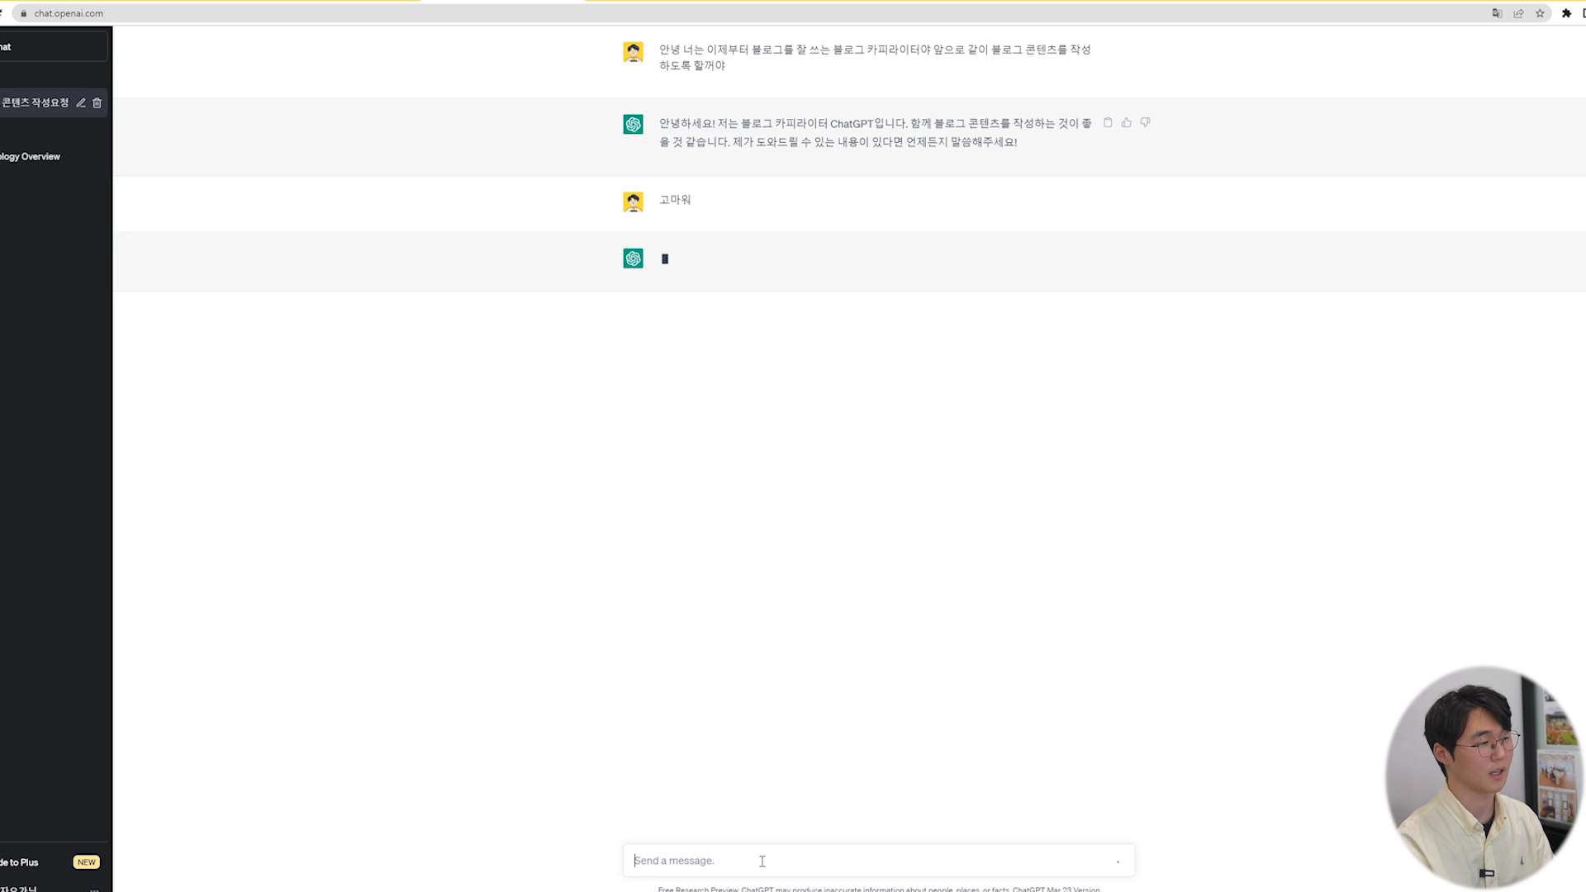
- Send ChatGPT the message "그러면 이제 블로그 글을 작성할꺼야 키워드는 예술인 지원금 이고 글자수는 1500자에서 2000자 정도로 부탁해"
text(그러면 잉)
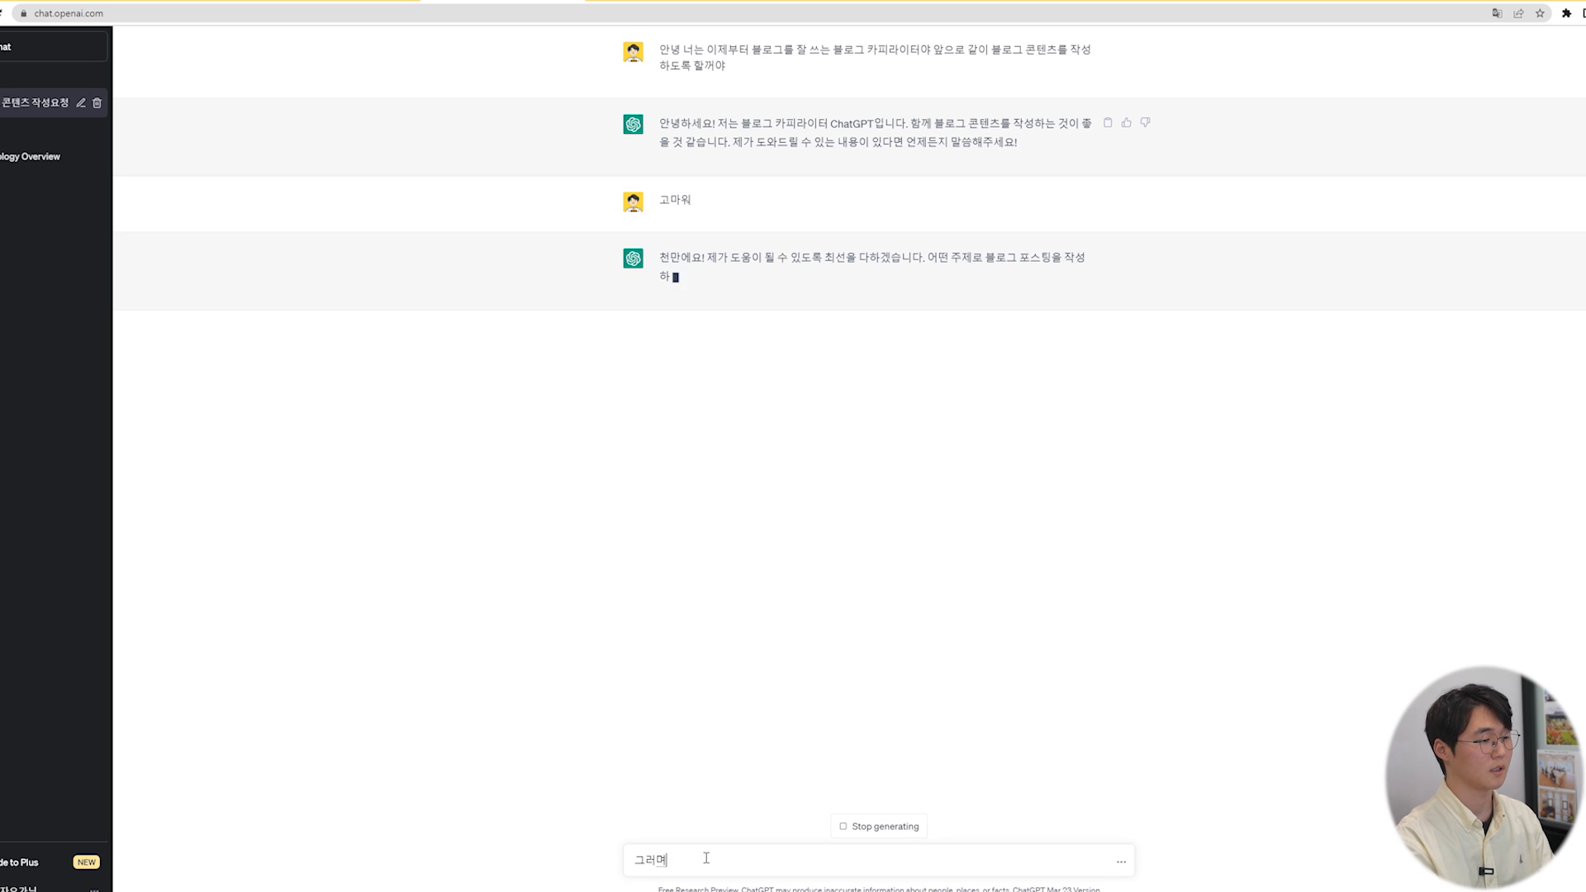
text(제 블로그 글을 )
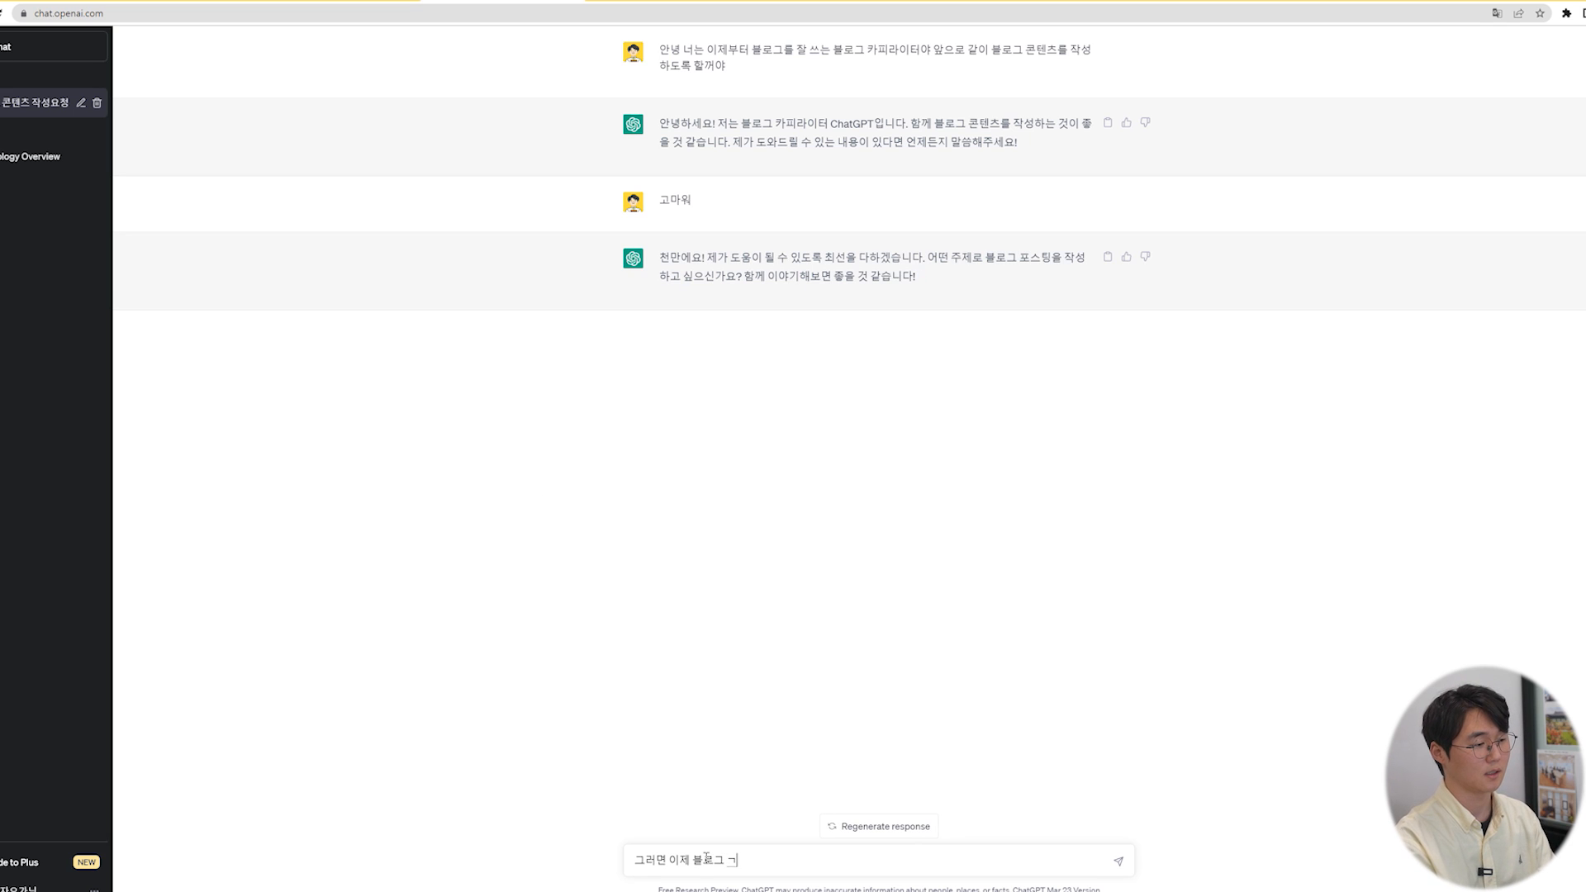
text(작성할꺼야)
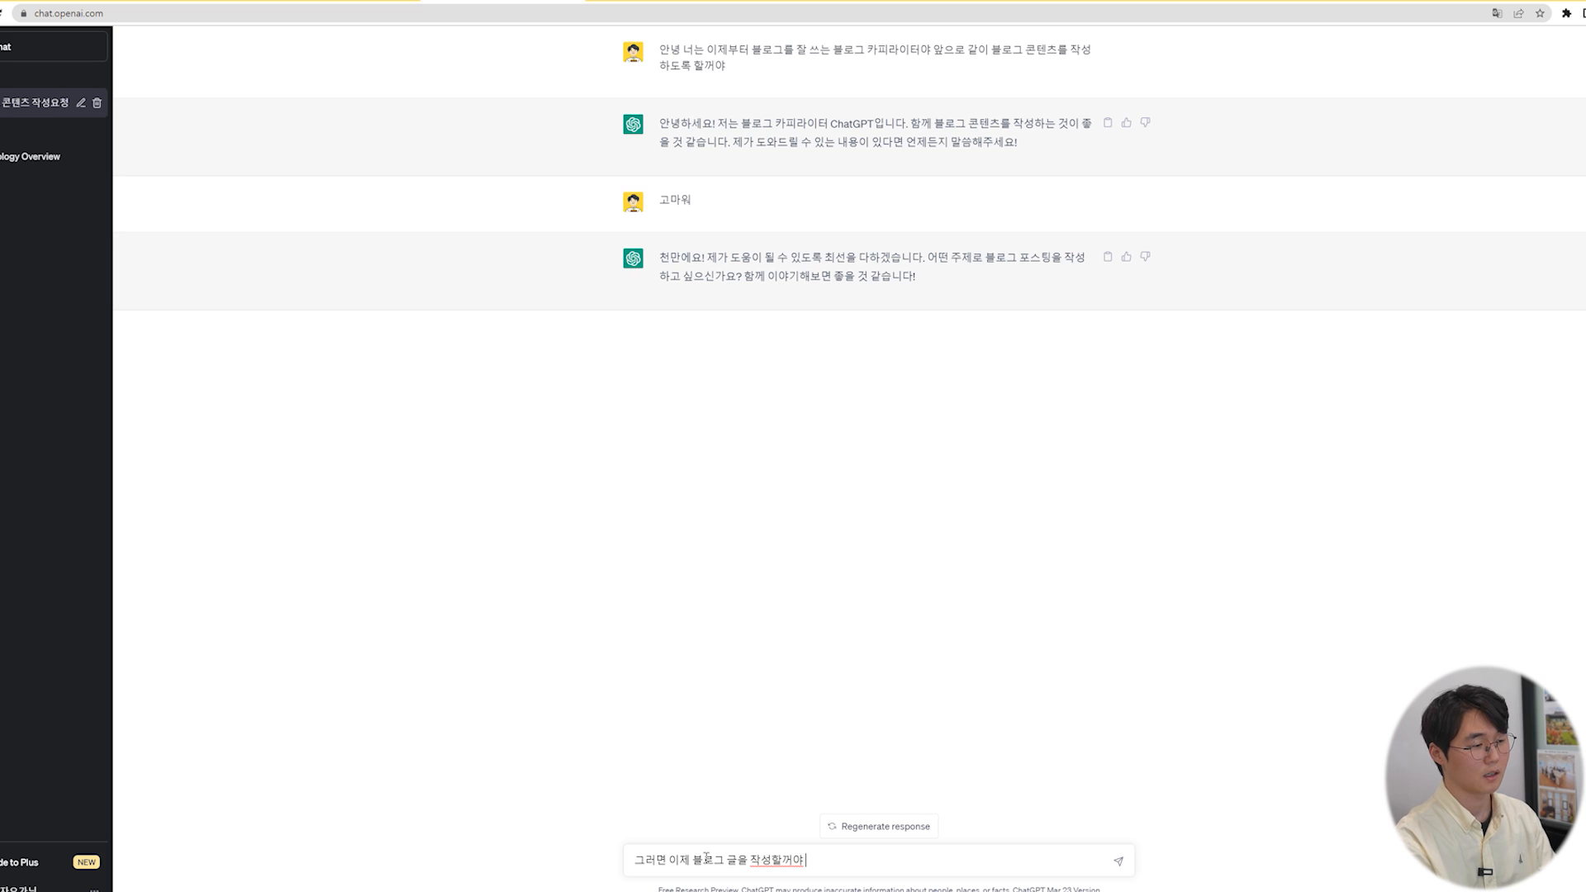
text( 키우드는)
text( 예술인 지원금 ㅇ)
text(이고 ㅈ)
text(자수는)
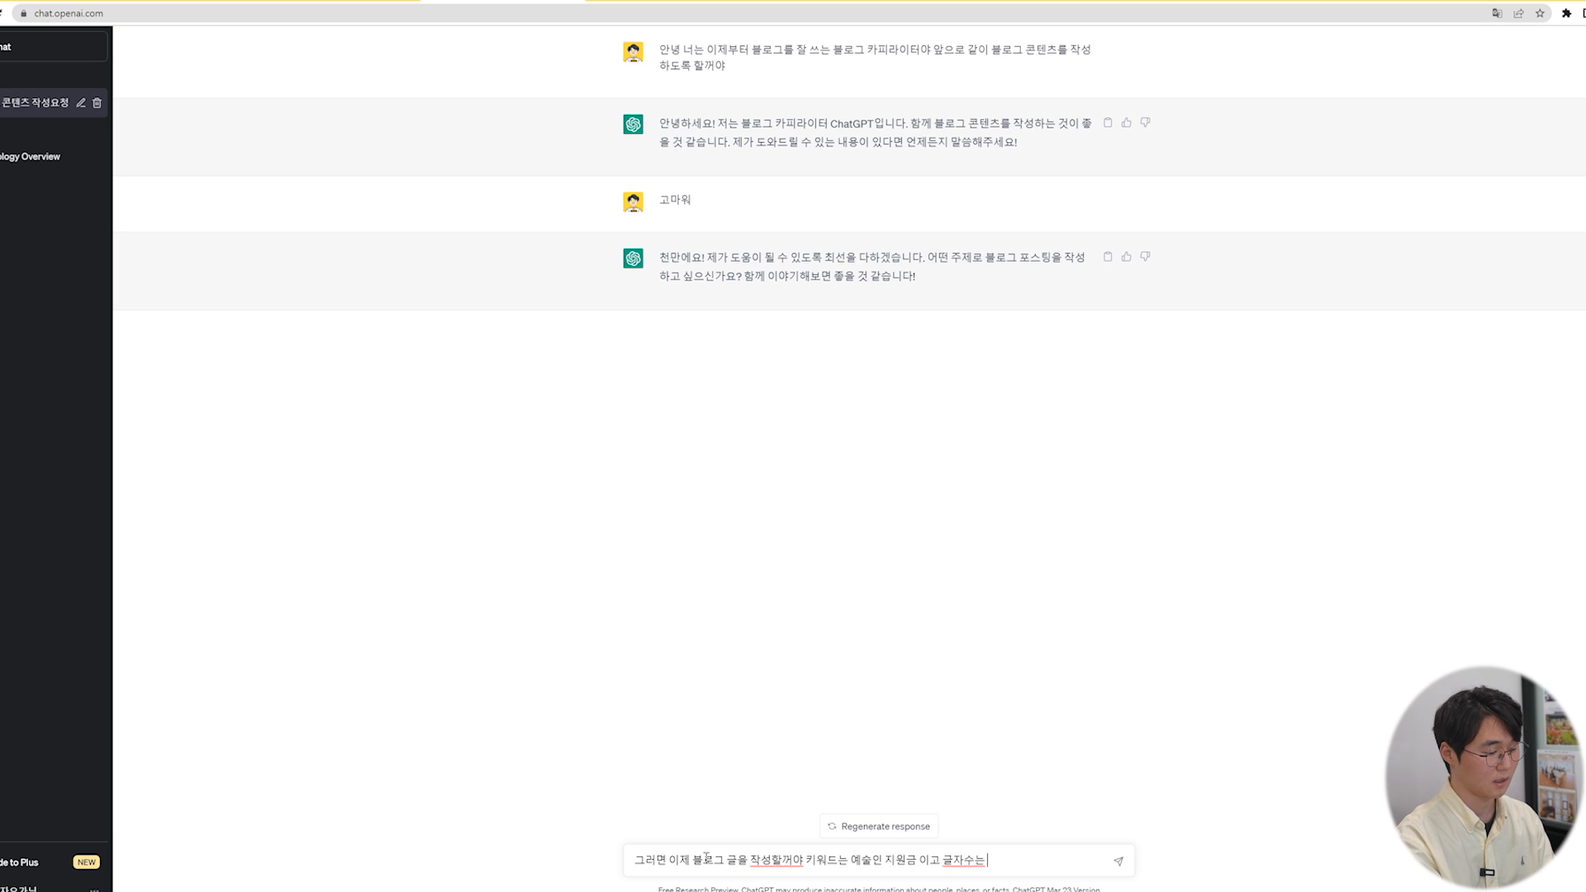
text( 1500자에서 2)
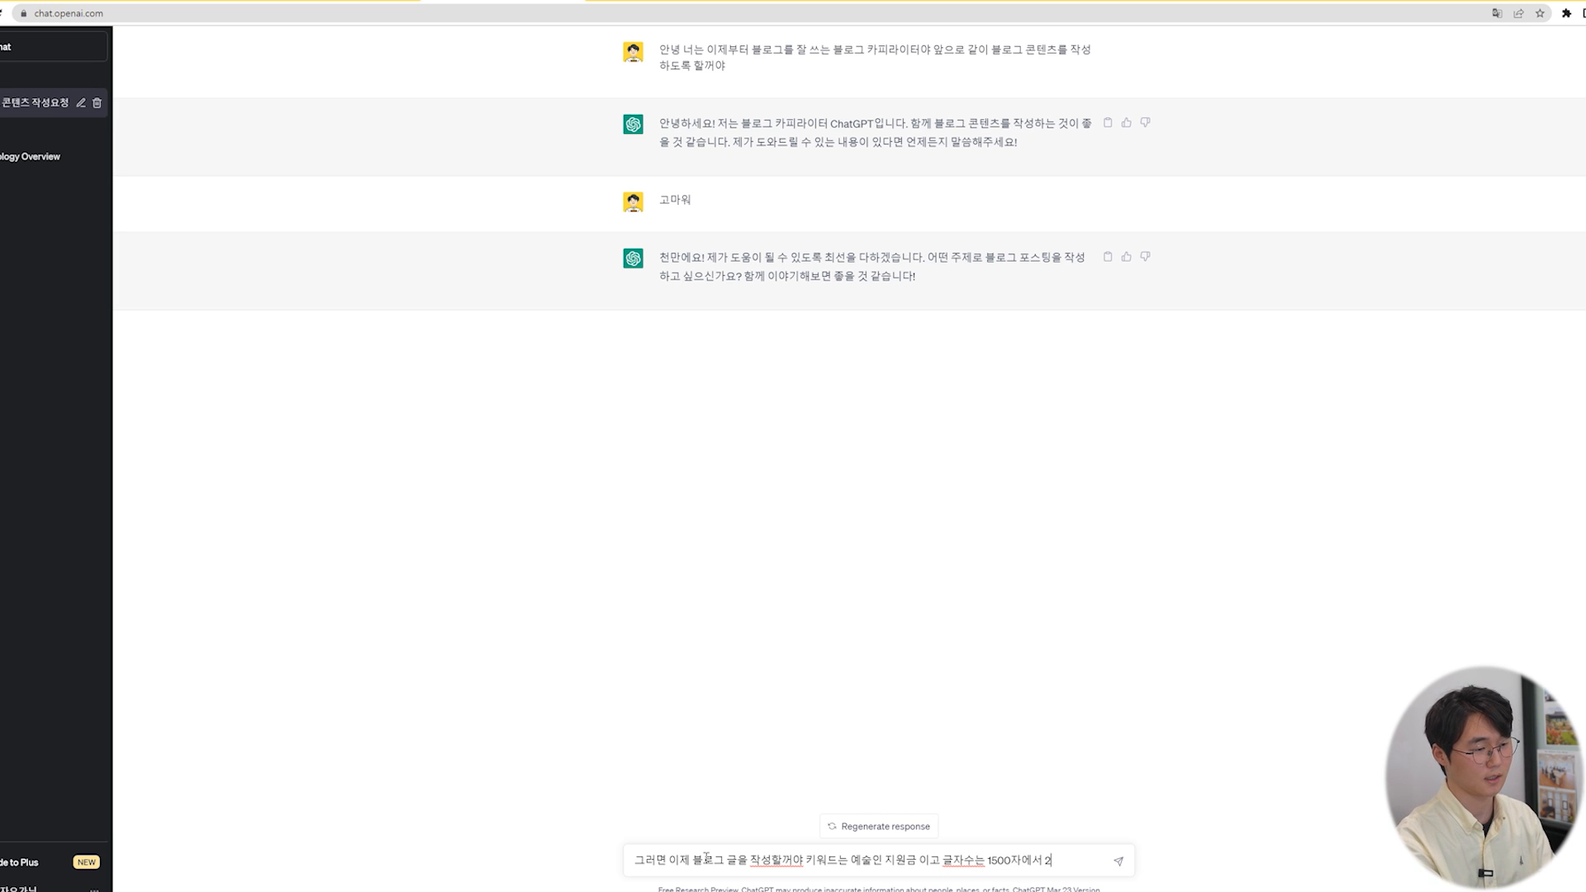
text(500자에서 2000자 정도로 부탁해)
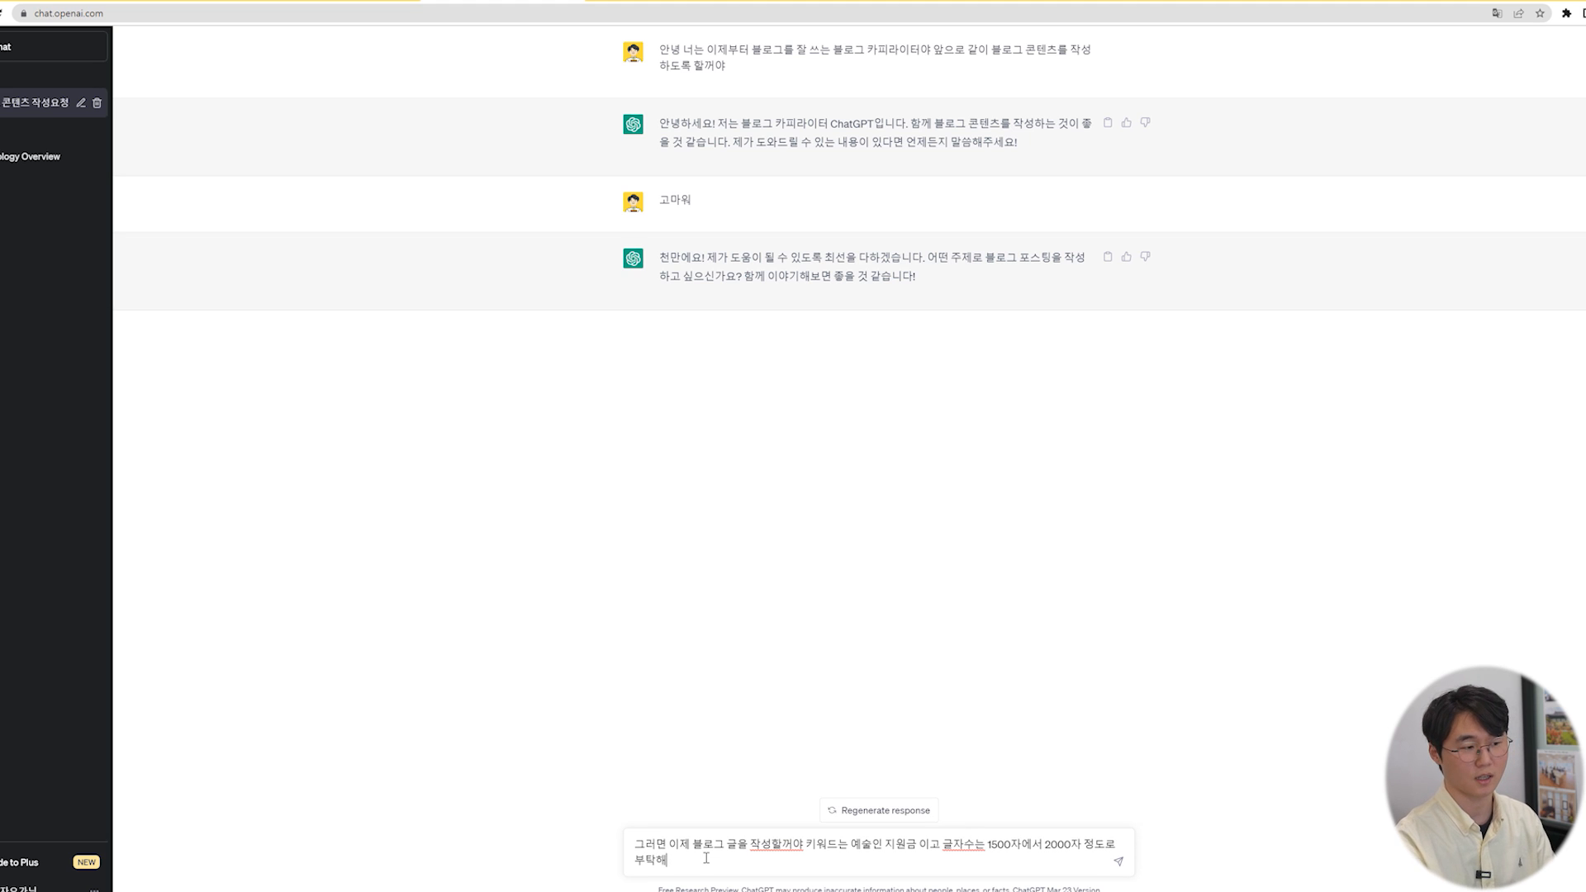
key(Return)
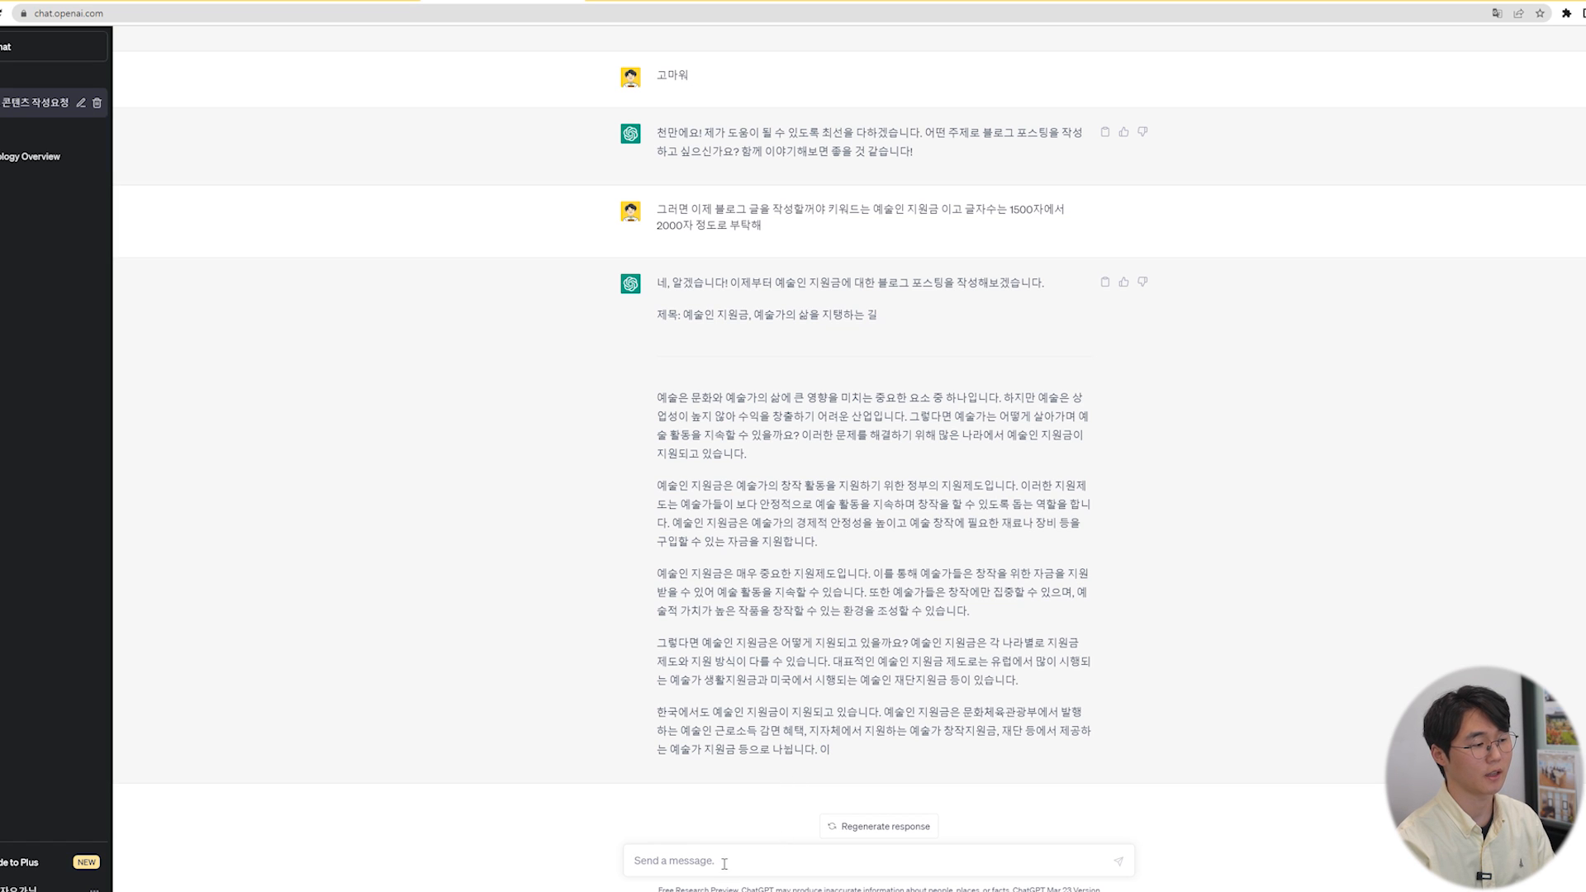
- Ask ChatGPT to continue the cut-off blog post with the message "더 적어줘"
click(722, 858)
text(데)
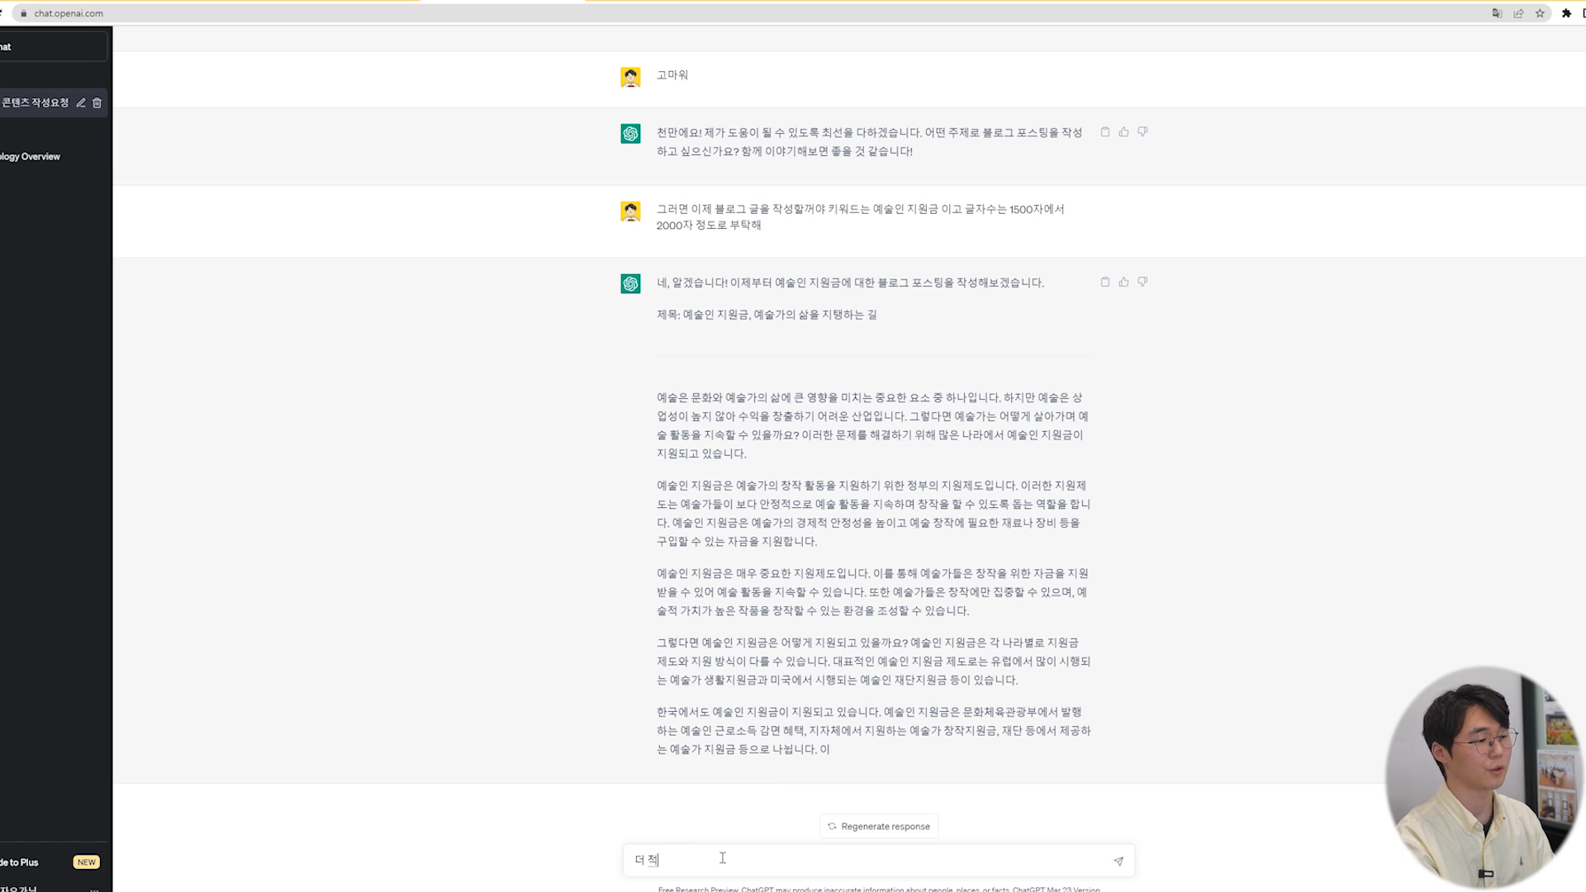
text( 적어줘)
key(Return)
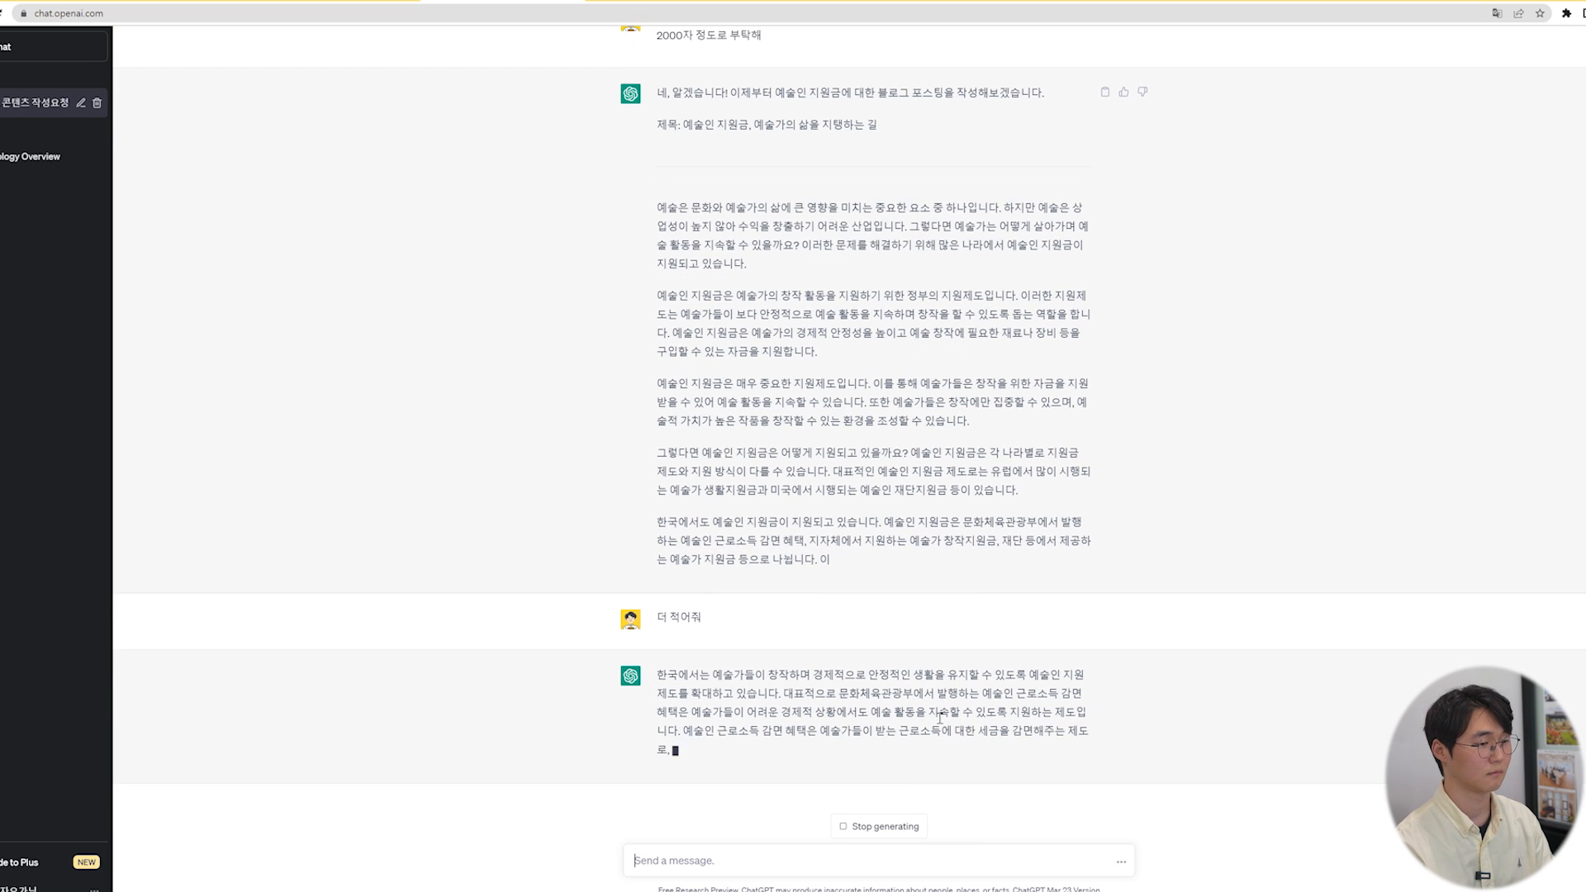
- Request the closing part of the blog post with the message "마지막으로 적어줘"
text(ㅈ)
key(BackSpace)
text(마직)
text(막으로 적어줘)
key(Return)
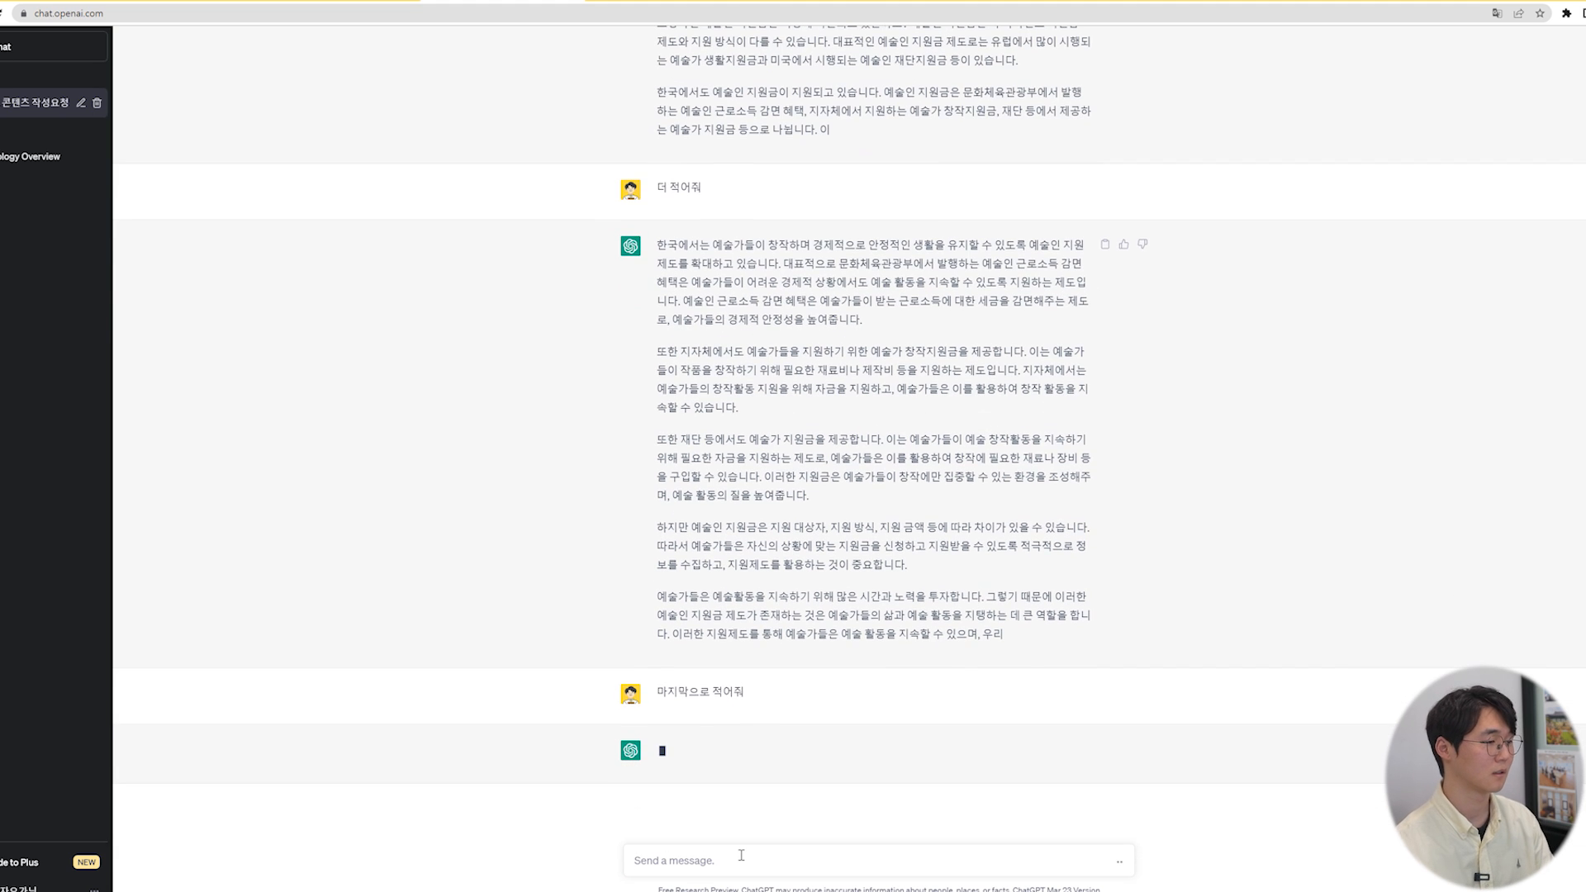
- Review the whole generated blog post in the conversation, from the keyword request to the closing paragraph
scroll(759, 560, up, 8)
scroll(881, 503, down, 9)
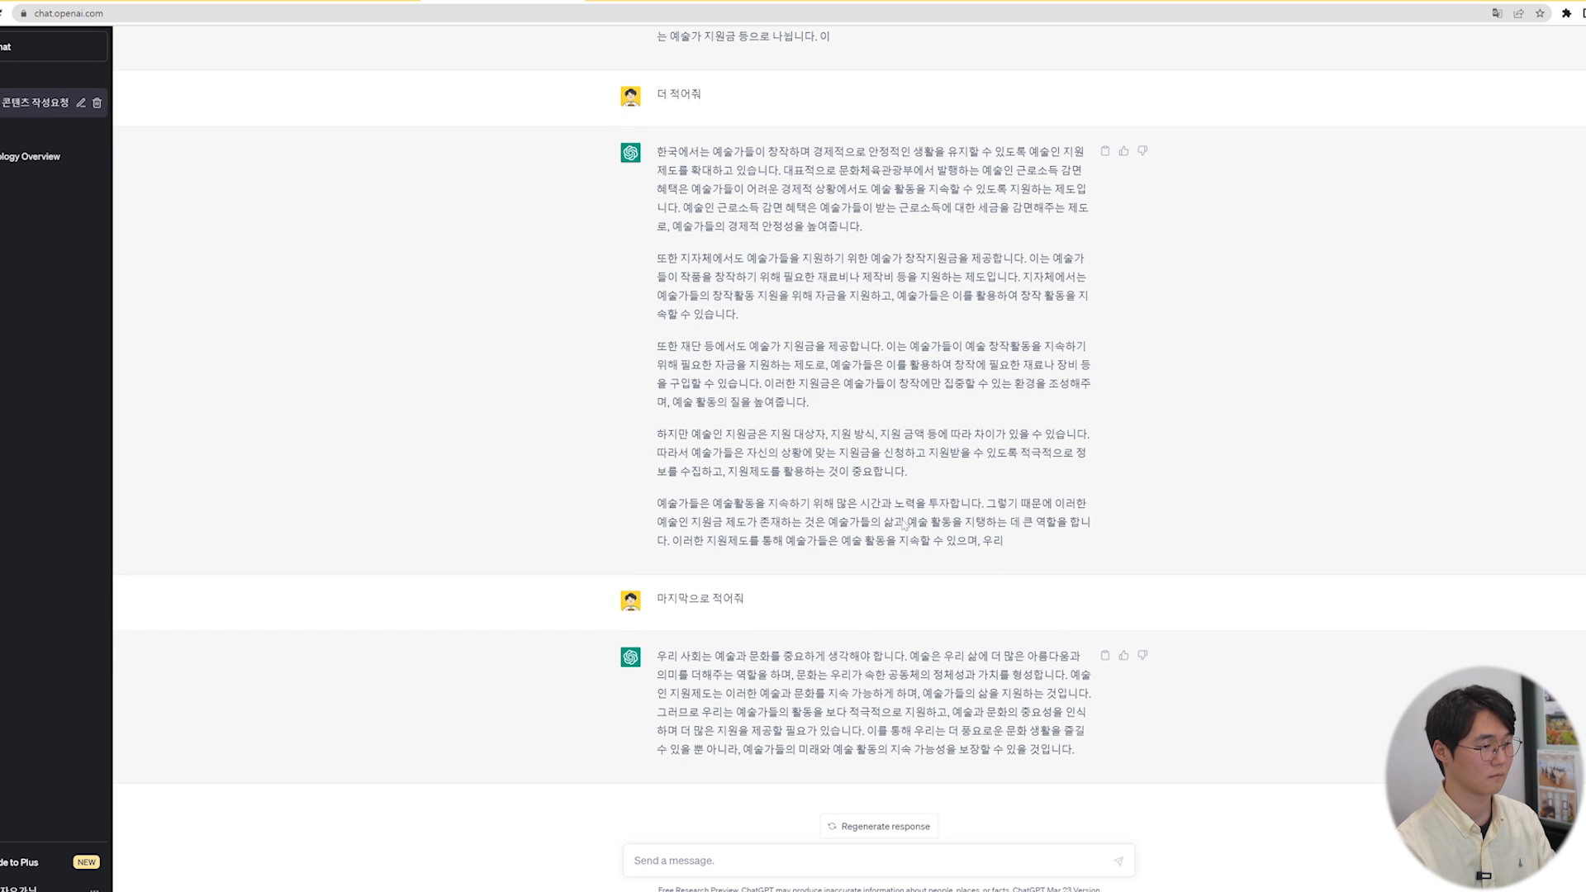
scroll(904, 525, up, 15)
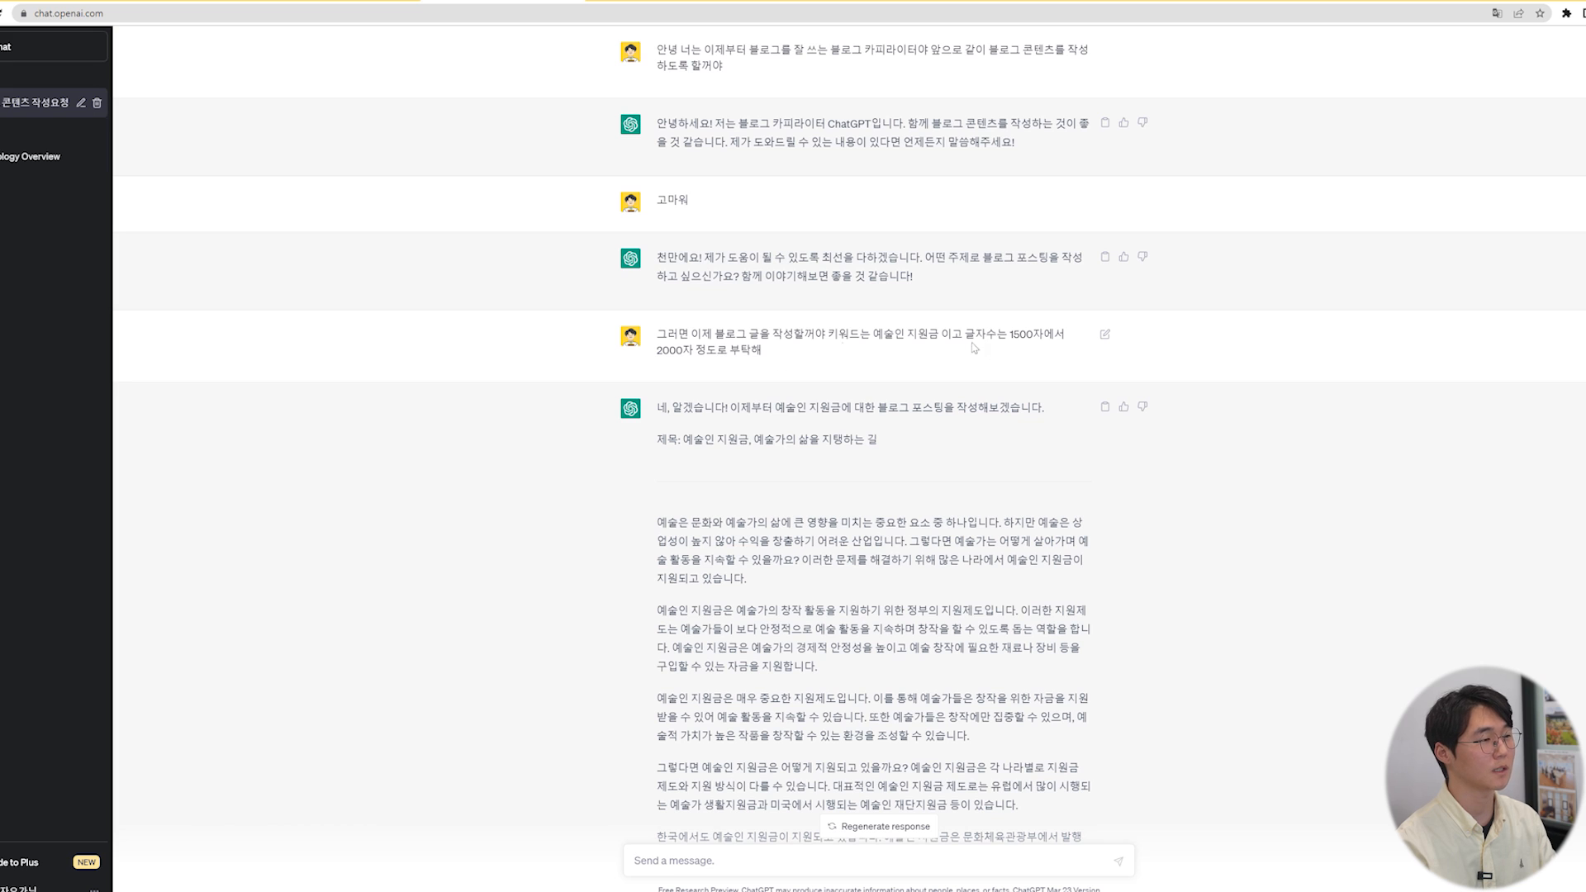
scroll(690, 376, down, 15)
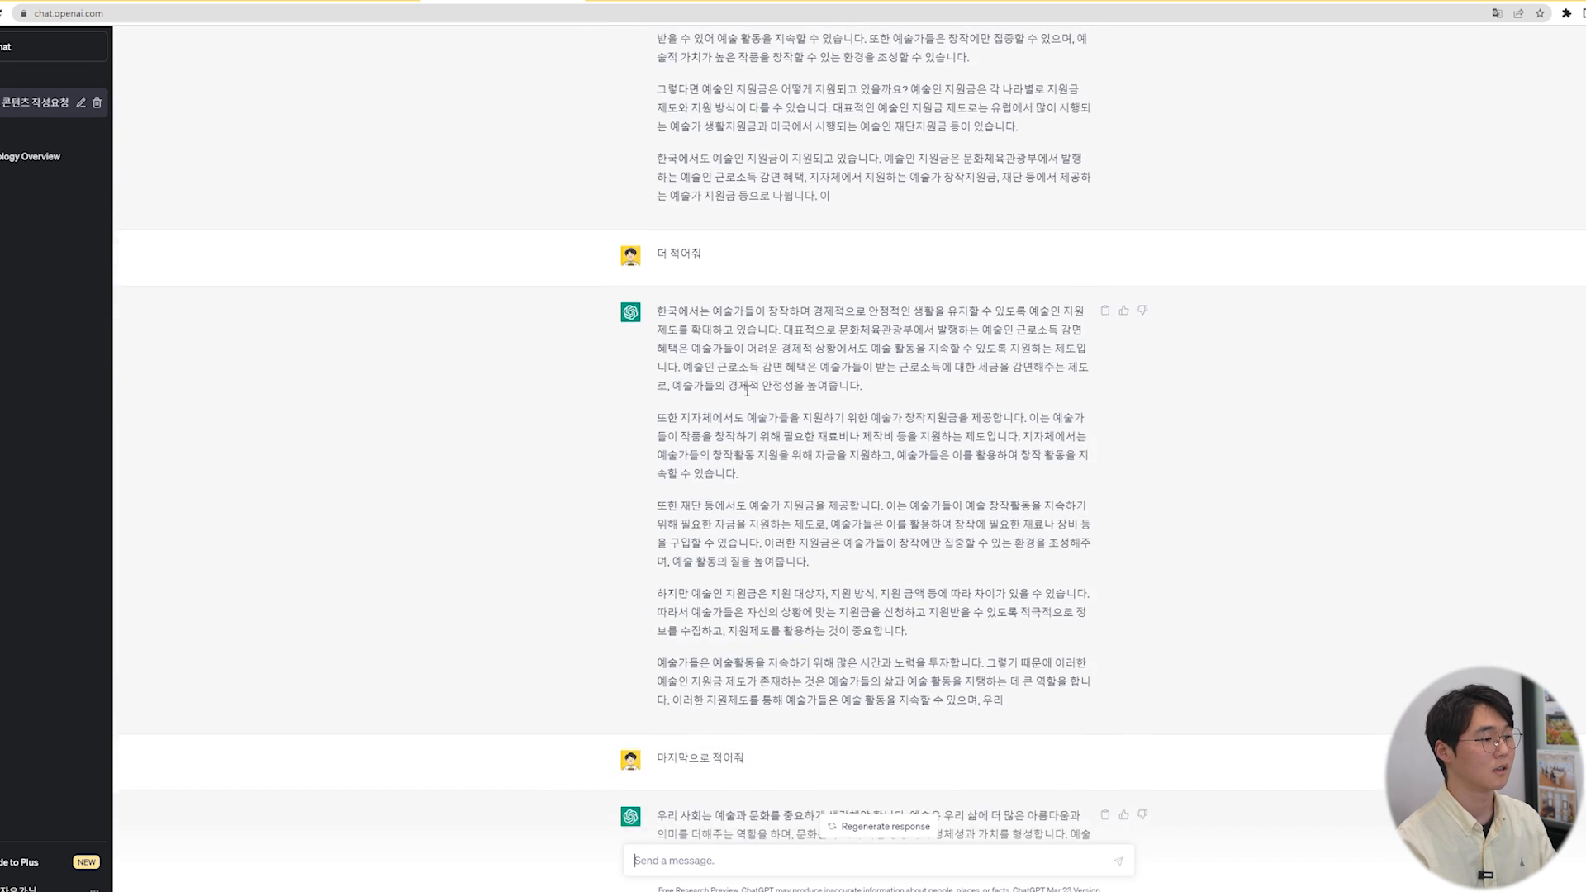
scroll(786, 570, up, 15)
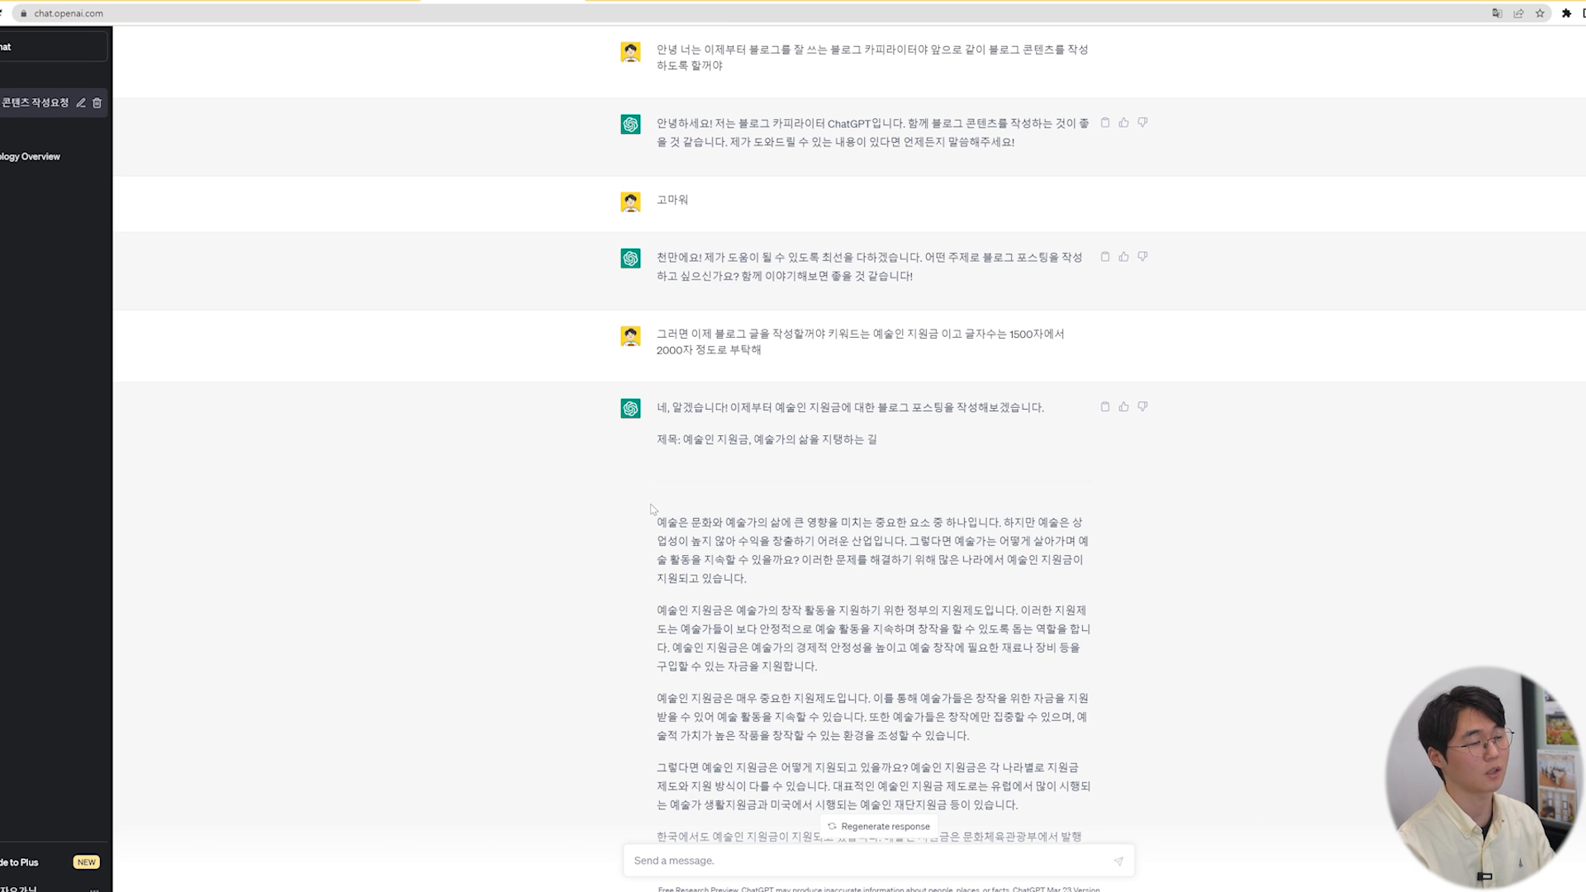
scroll(652, 509, down, 4)
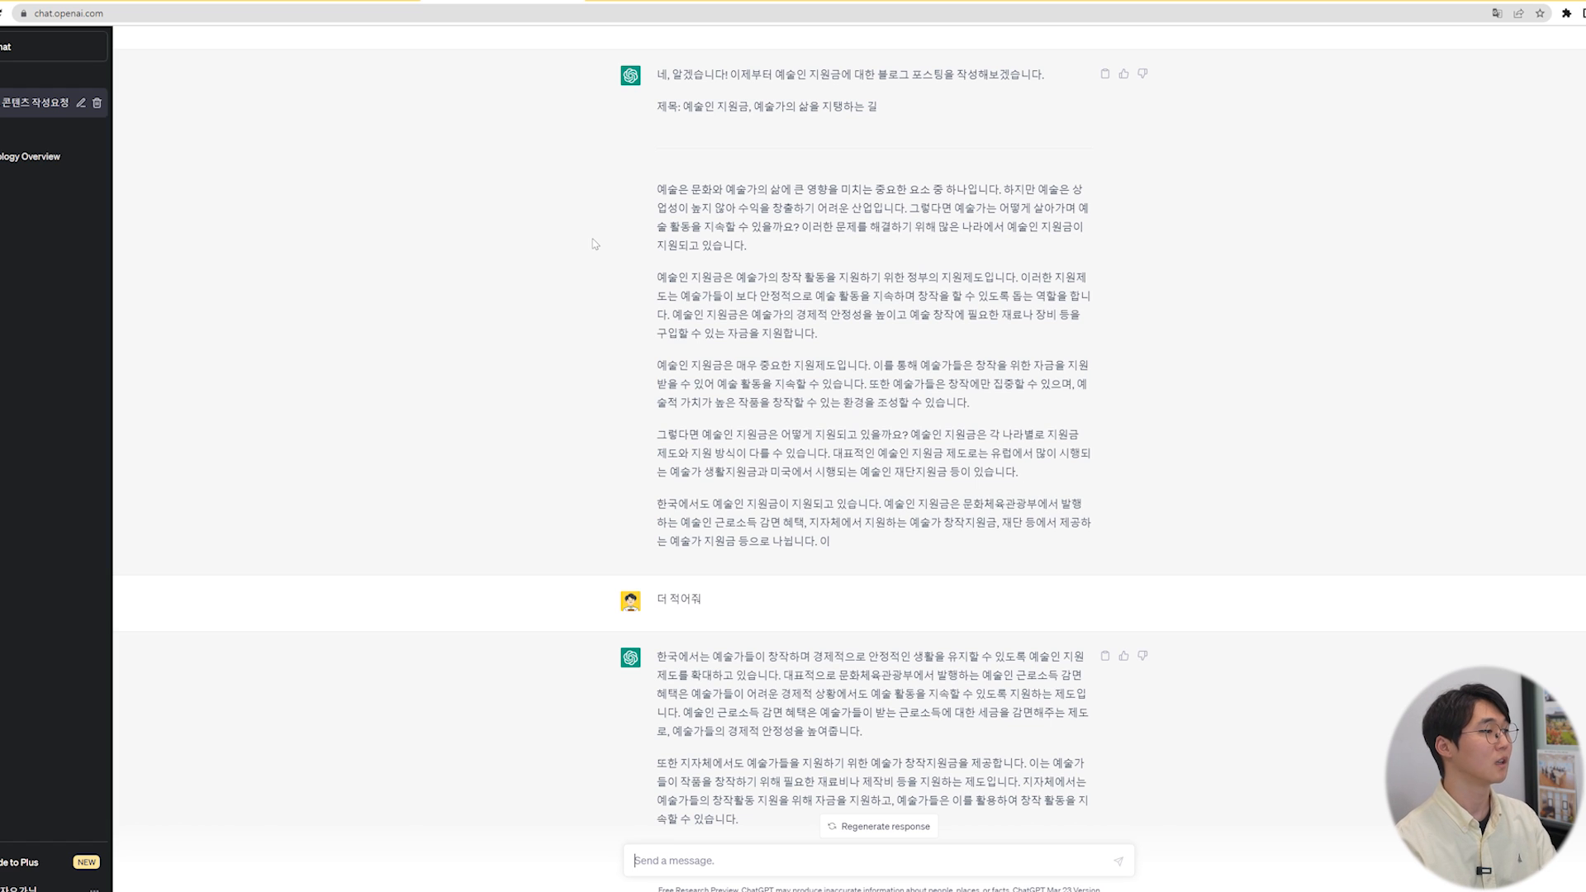
- Search Google for "노션" in a new tab and open the result "Notion (노션) – 내 위키, 문서, 프로젝트를 모두 한 곳에"
key(ctrl+t)
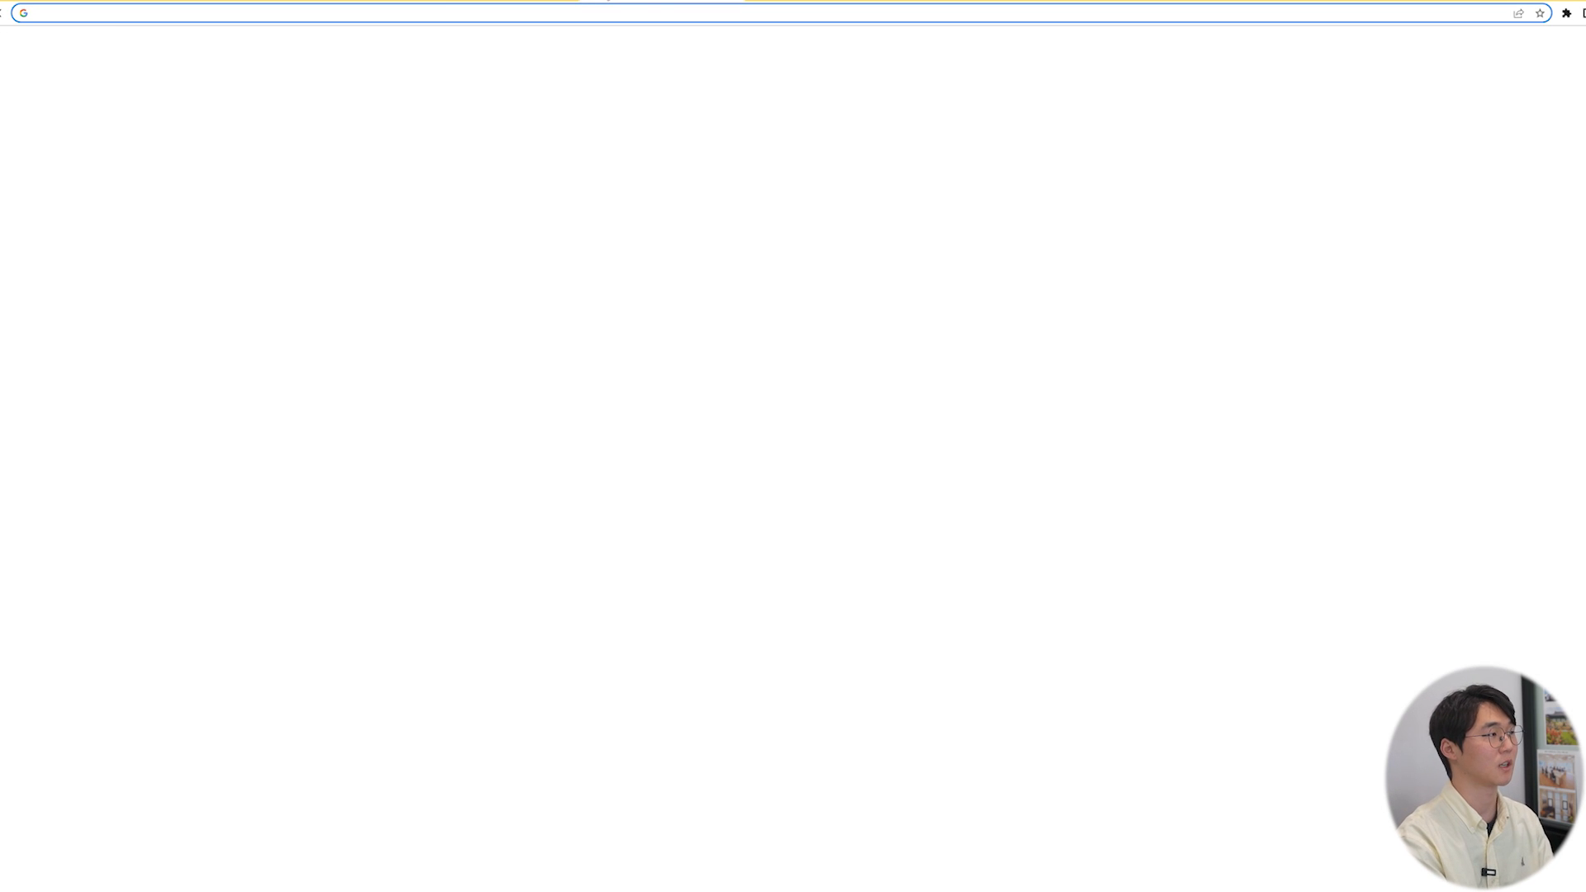
text(노션)
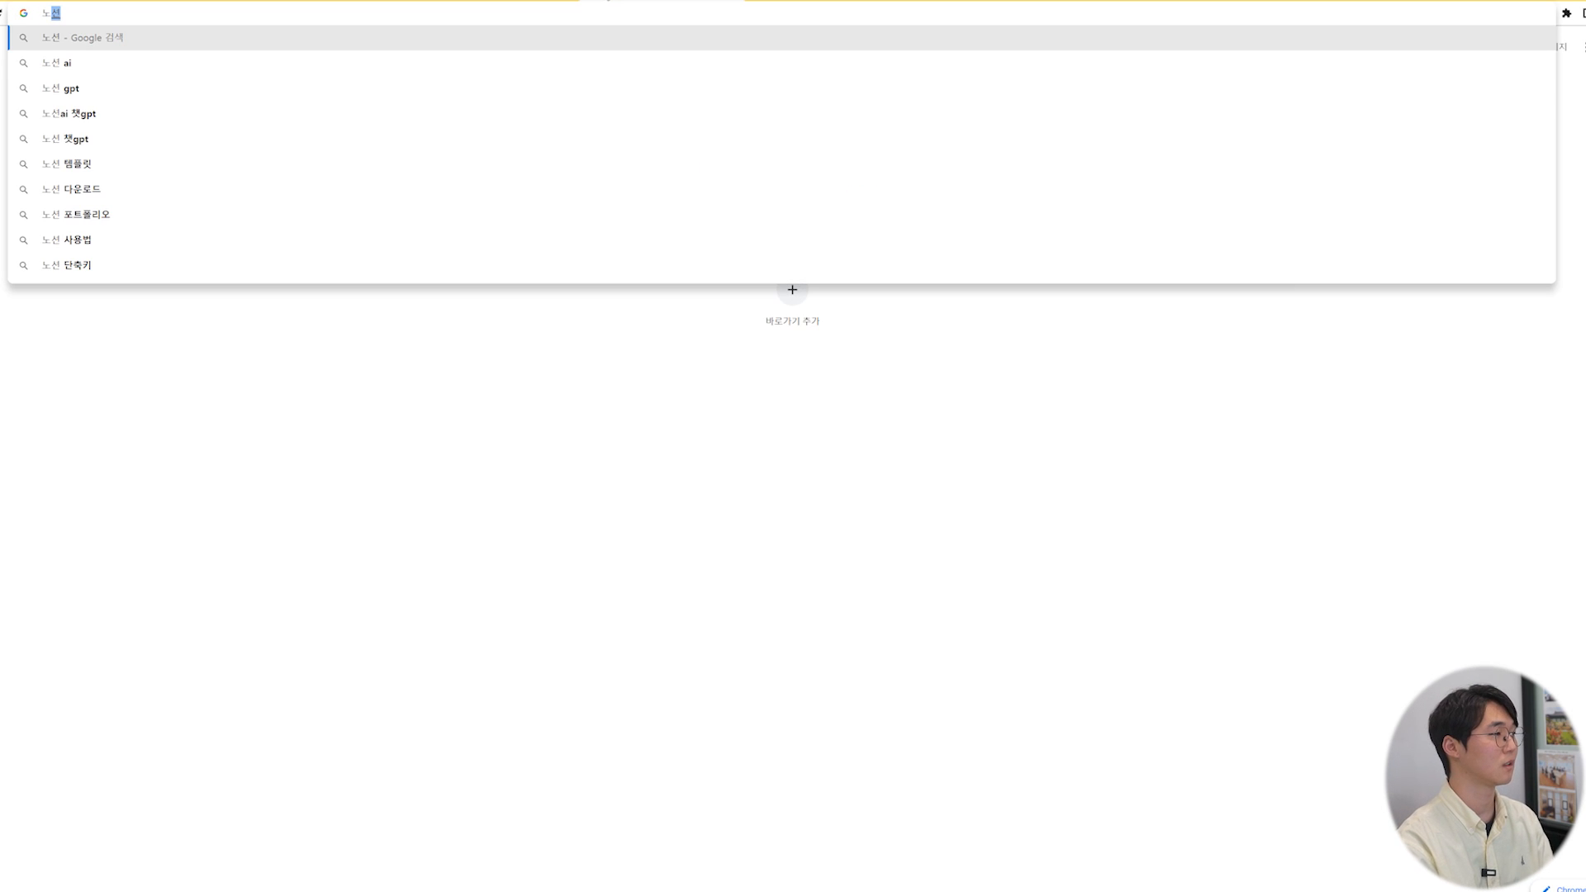
key(Return)
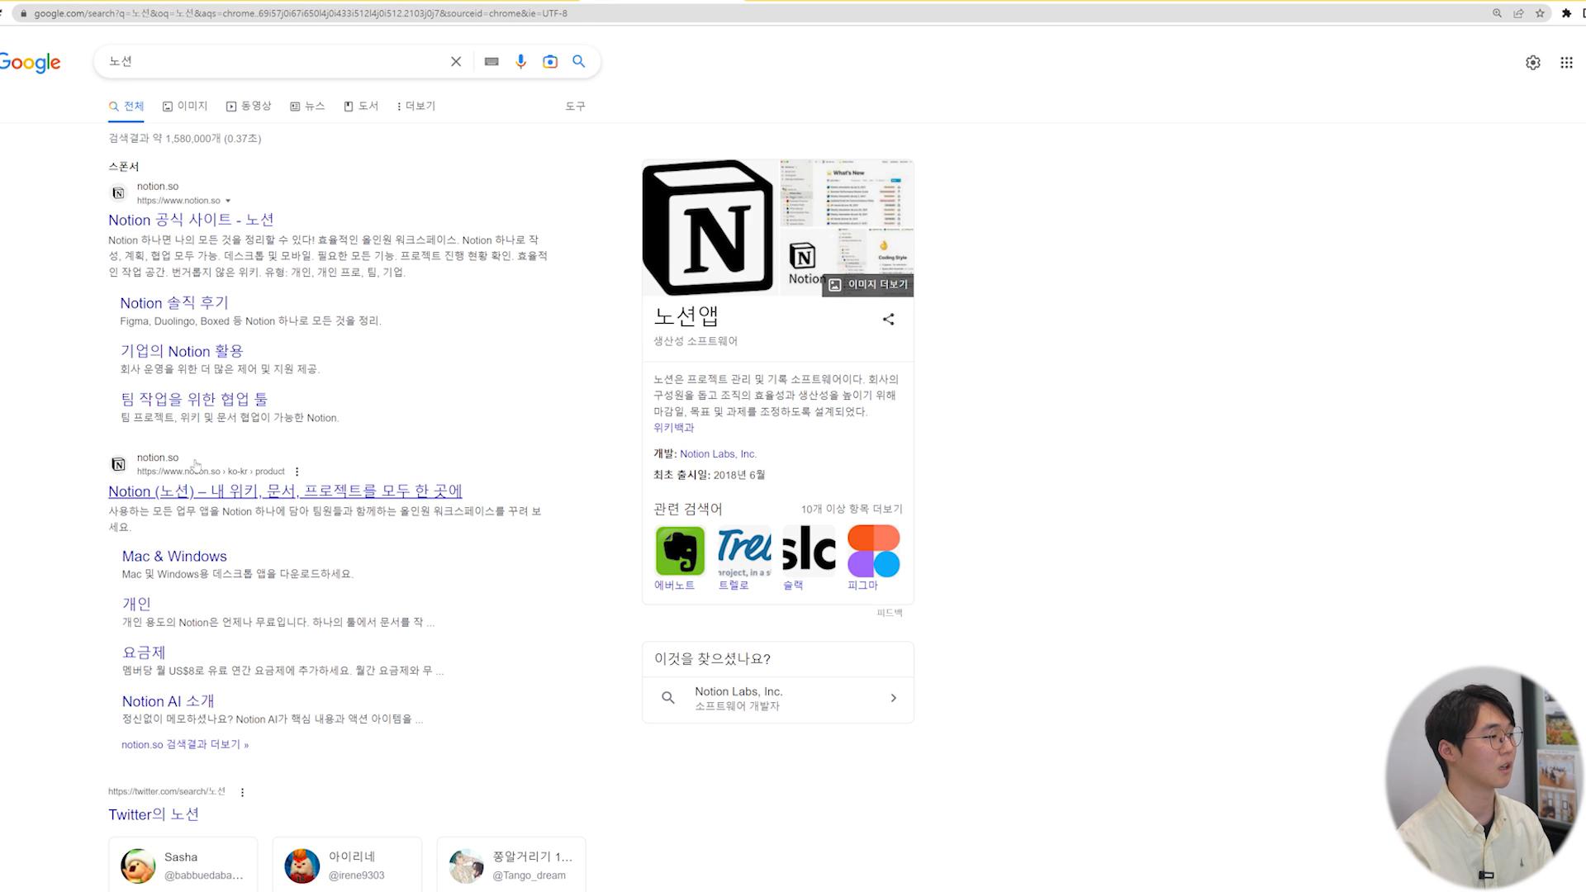
click(374, 495)
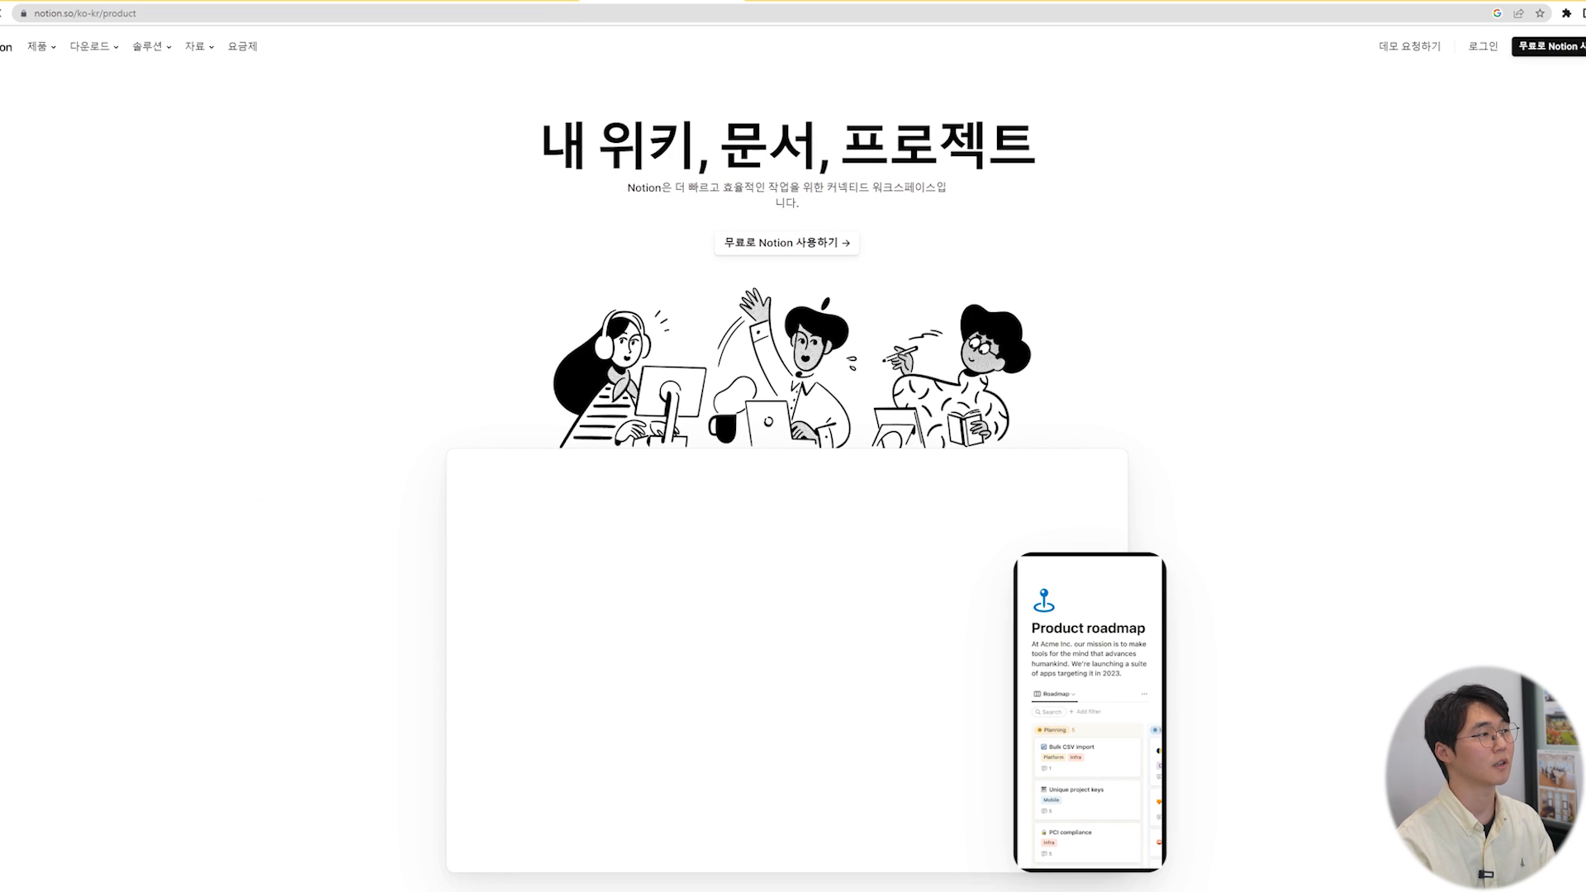
- Look over the blog draft in ChatGPT again and return to the Notion product page to examine it
click(522, 3)
scroll(671, 177, up, 4)
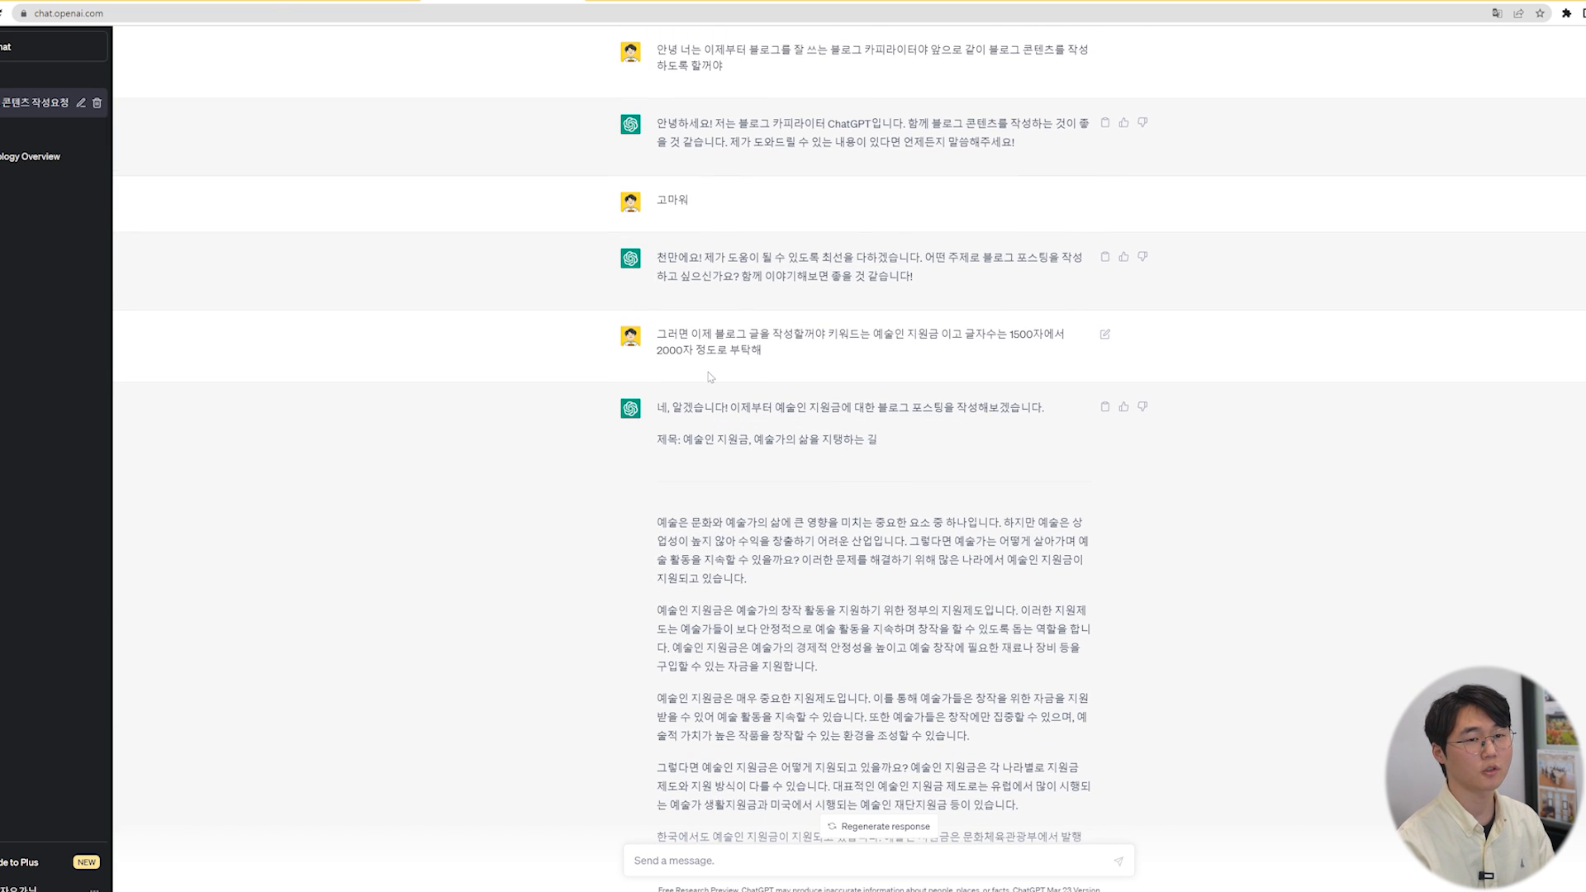
scroll(714, 382, down, 15)
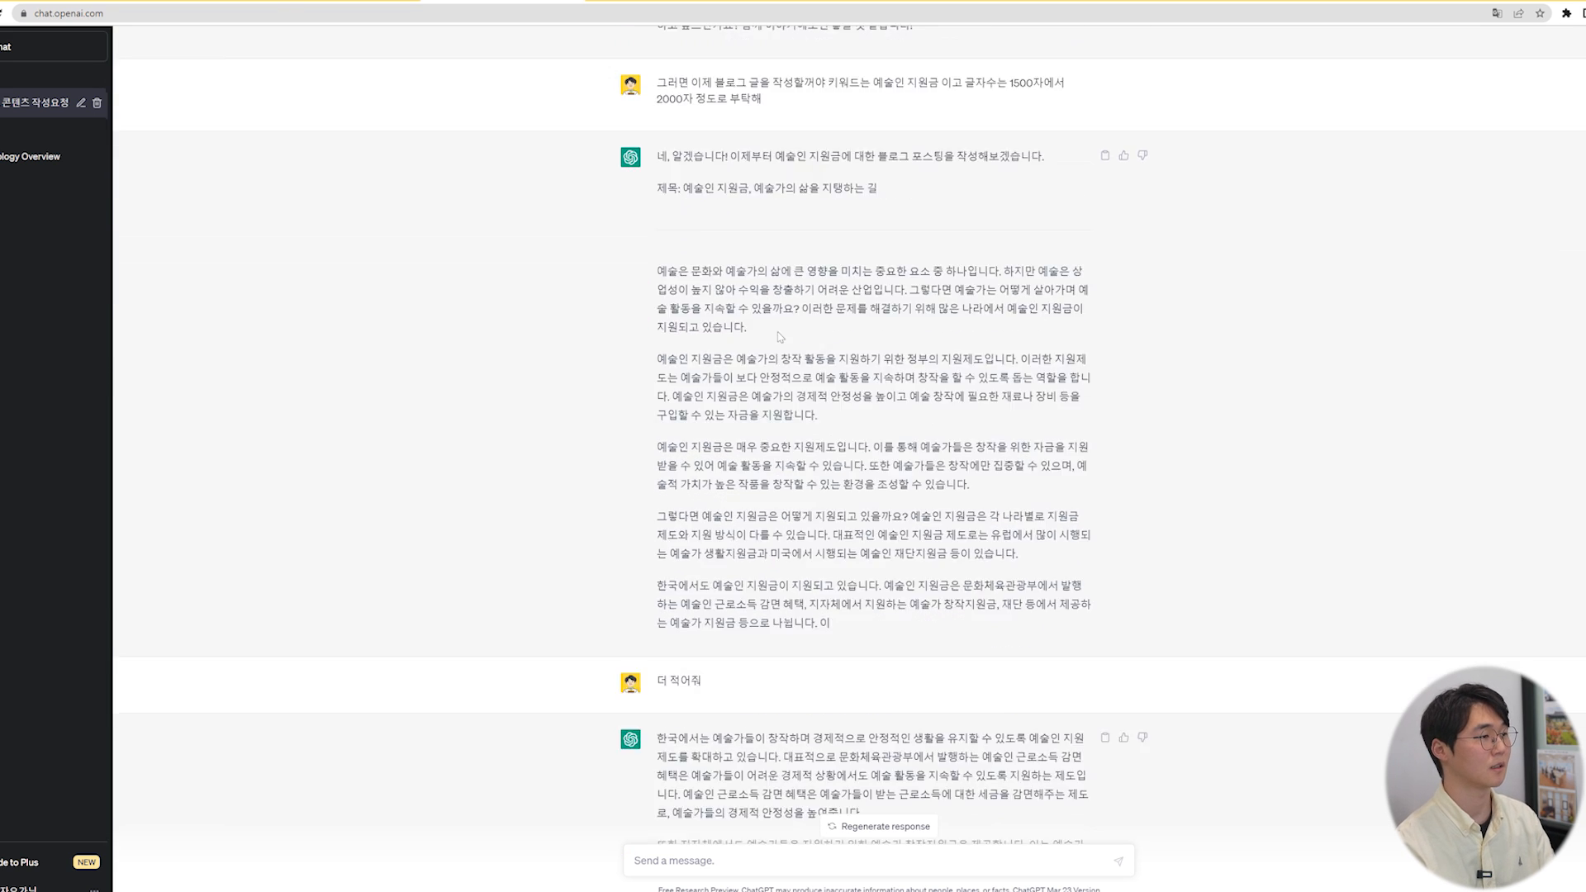
click(661, 3)
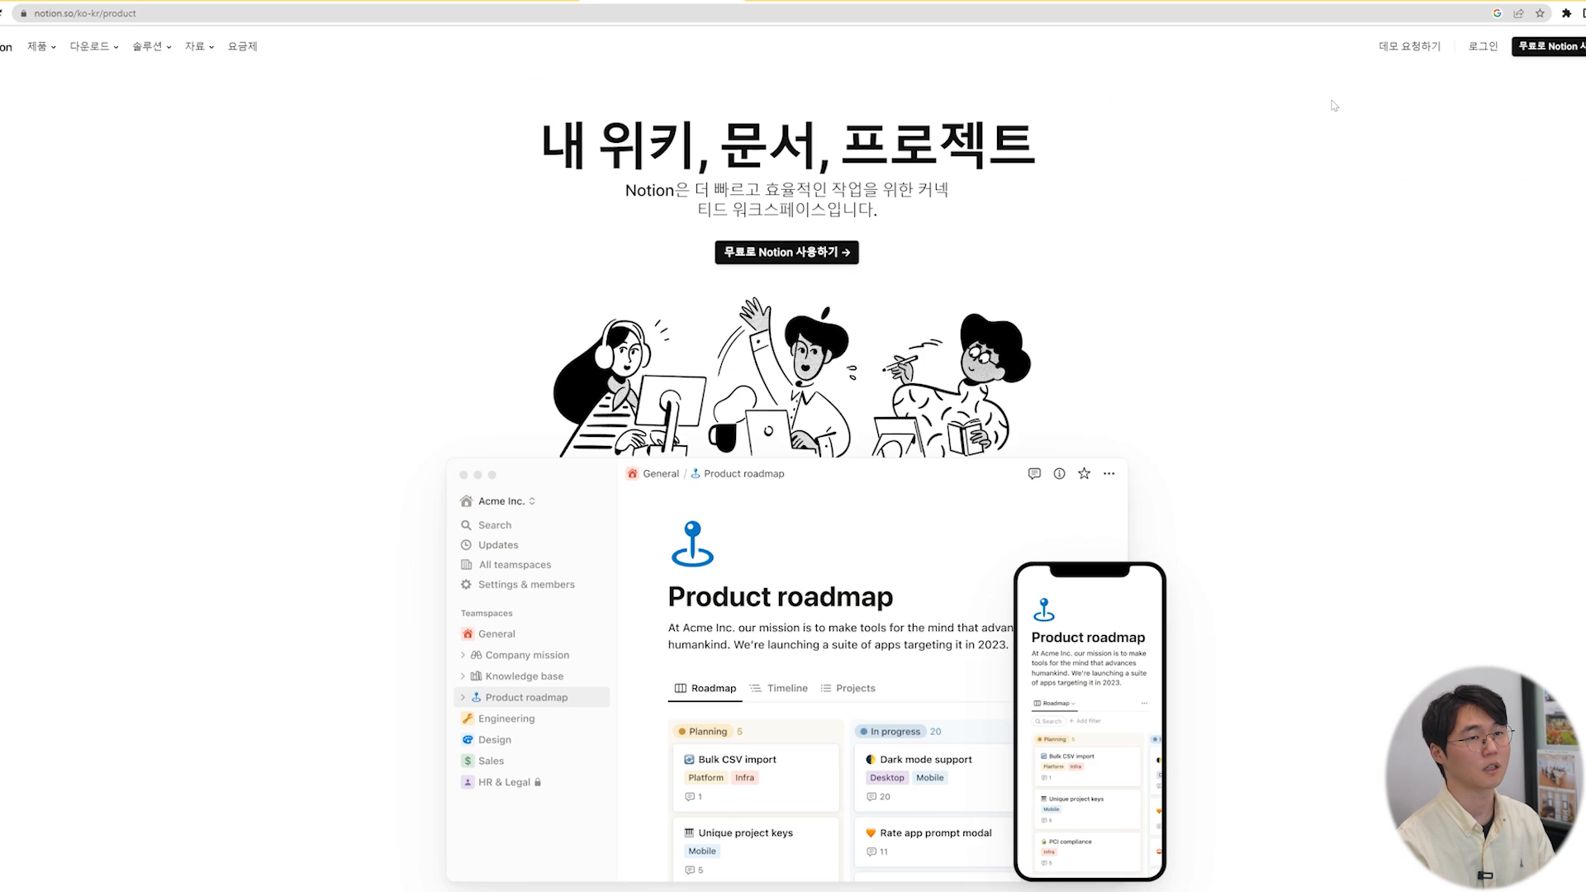
scroll(1579, 103, down, 4)
scroll(1579, 103, up, 4)
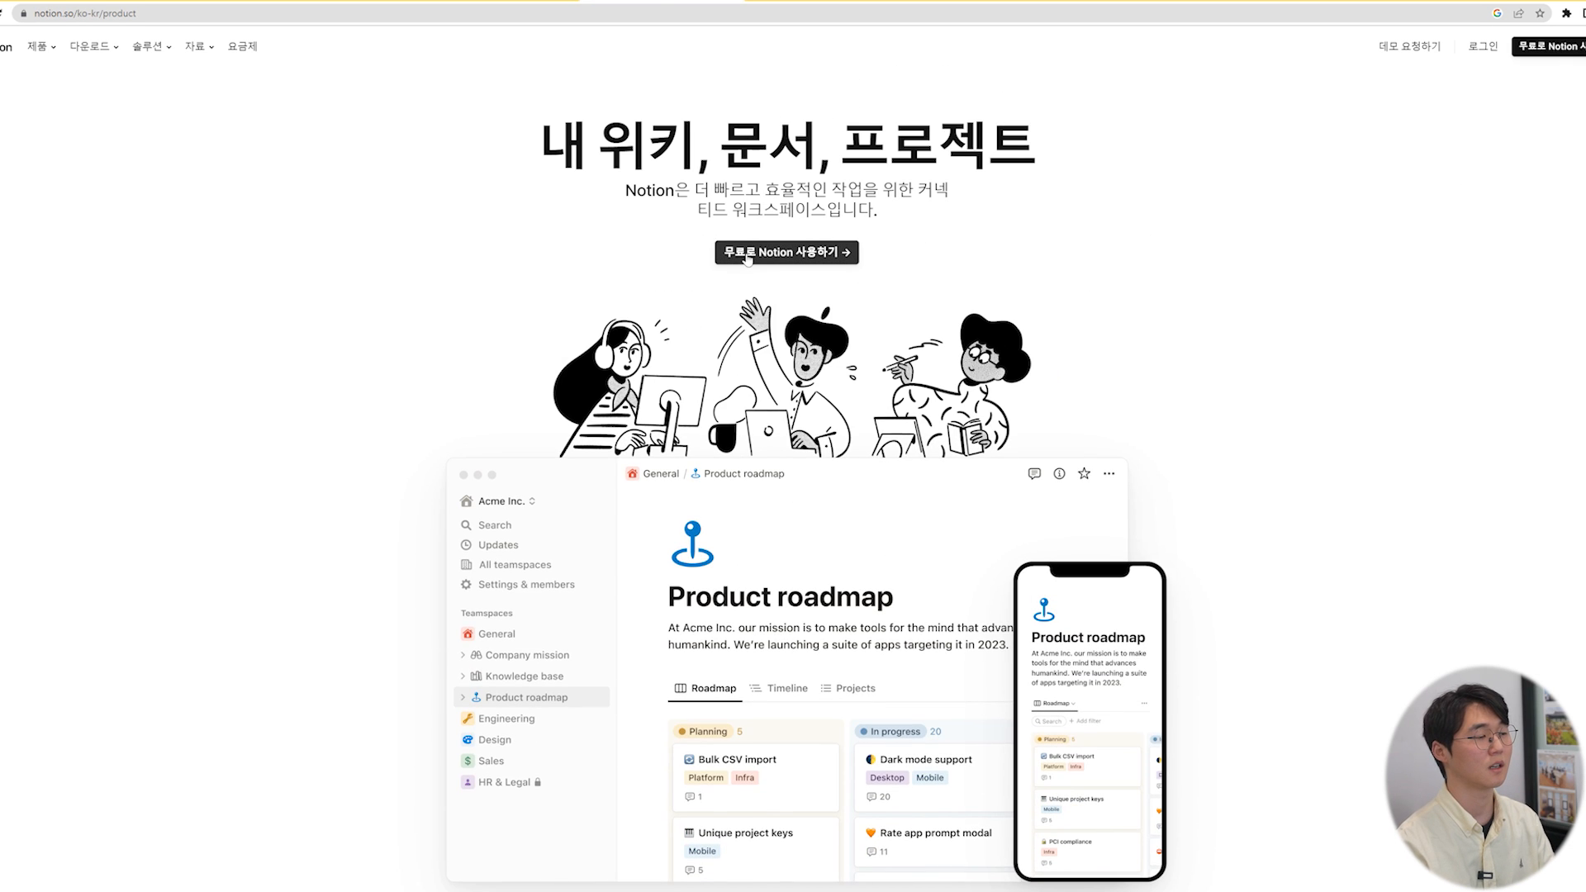
- Sign up for free Notion use with the existing Google account and choose 개인용 as the intended use
click(793, 255)
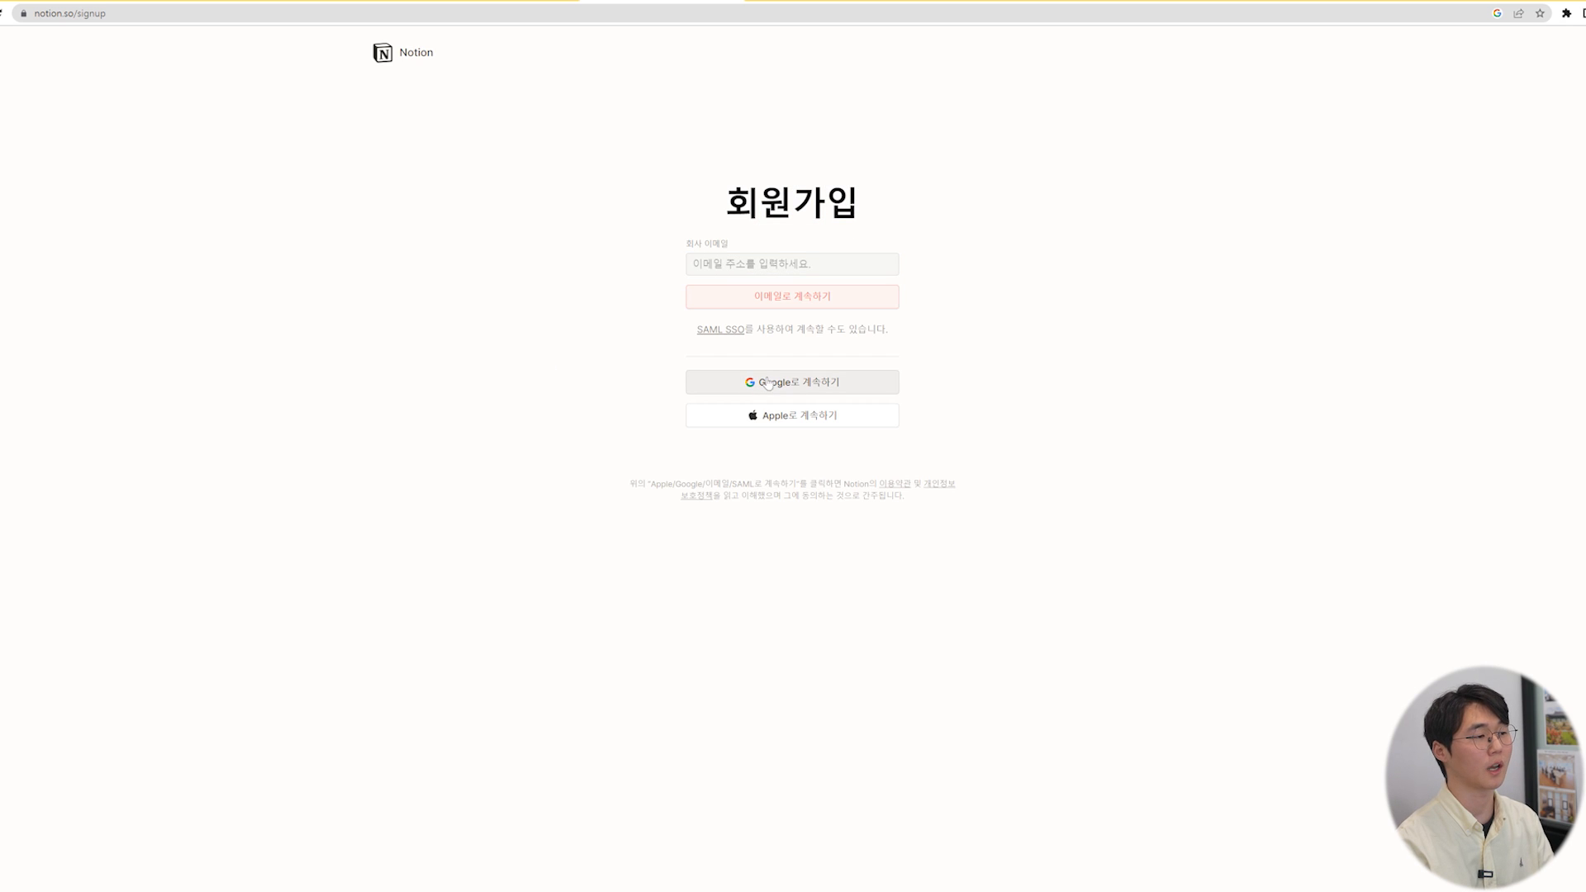
click(797, 391)
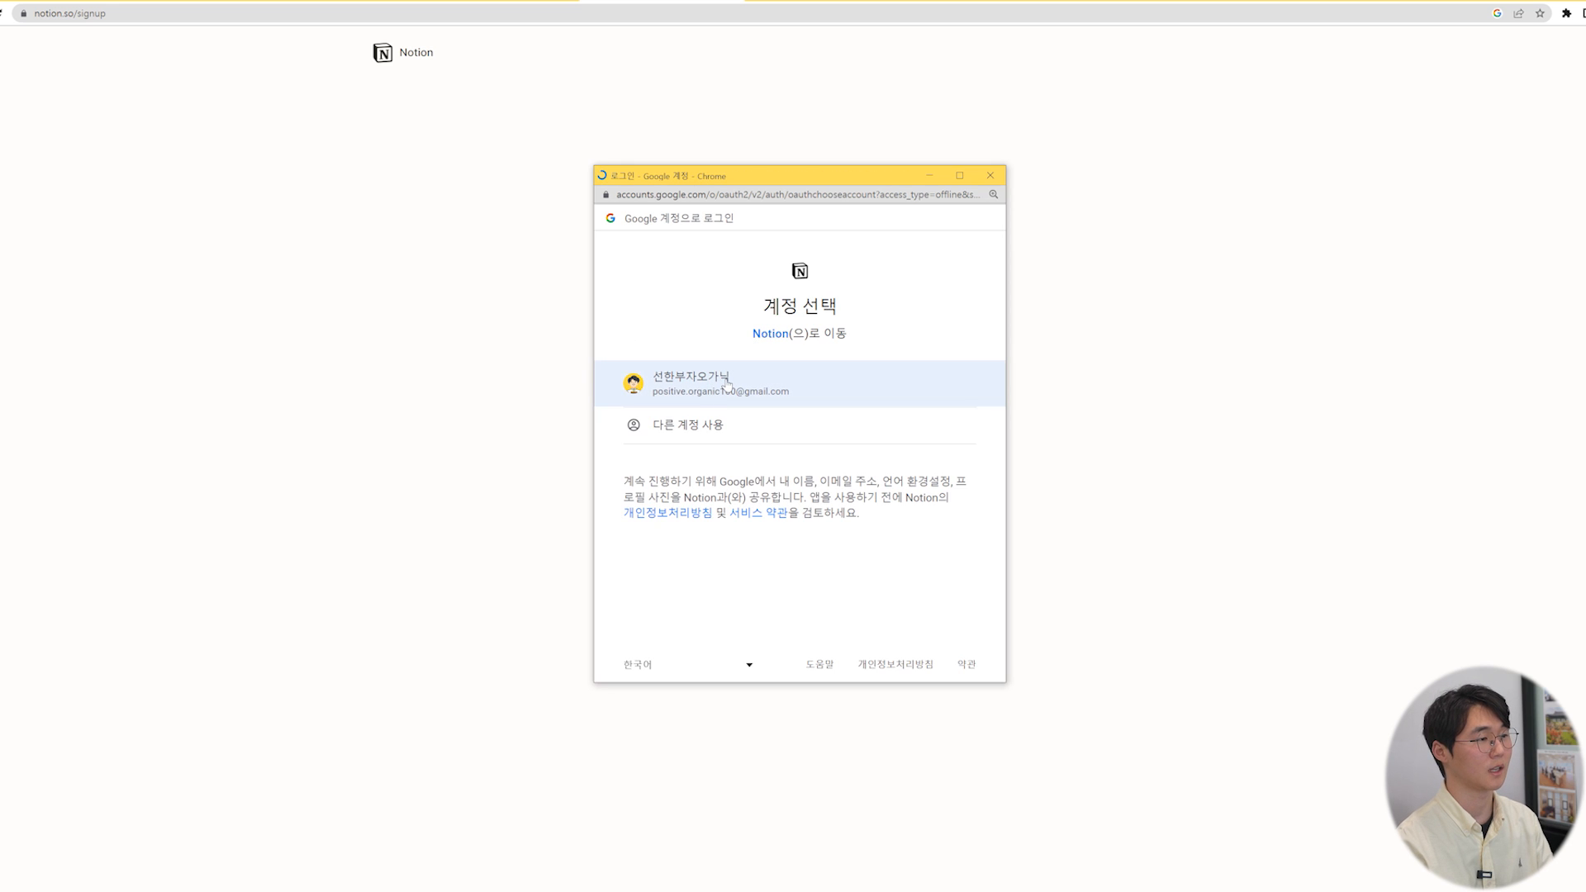
click(726, 384)
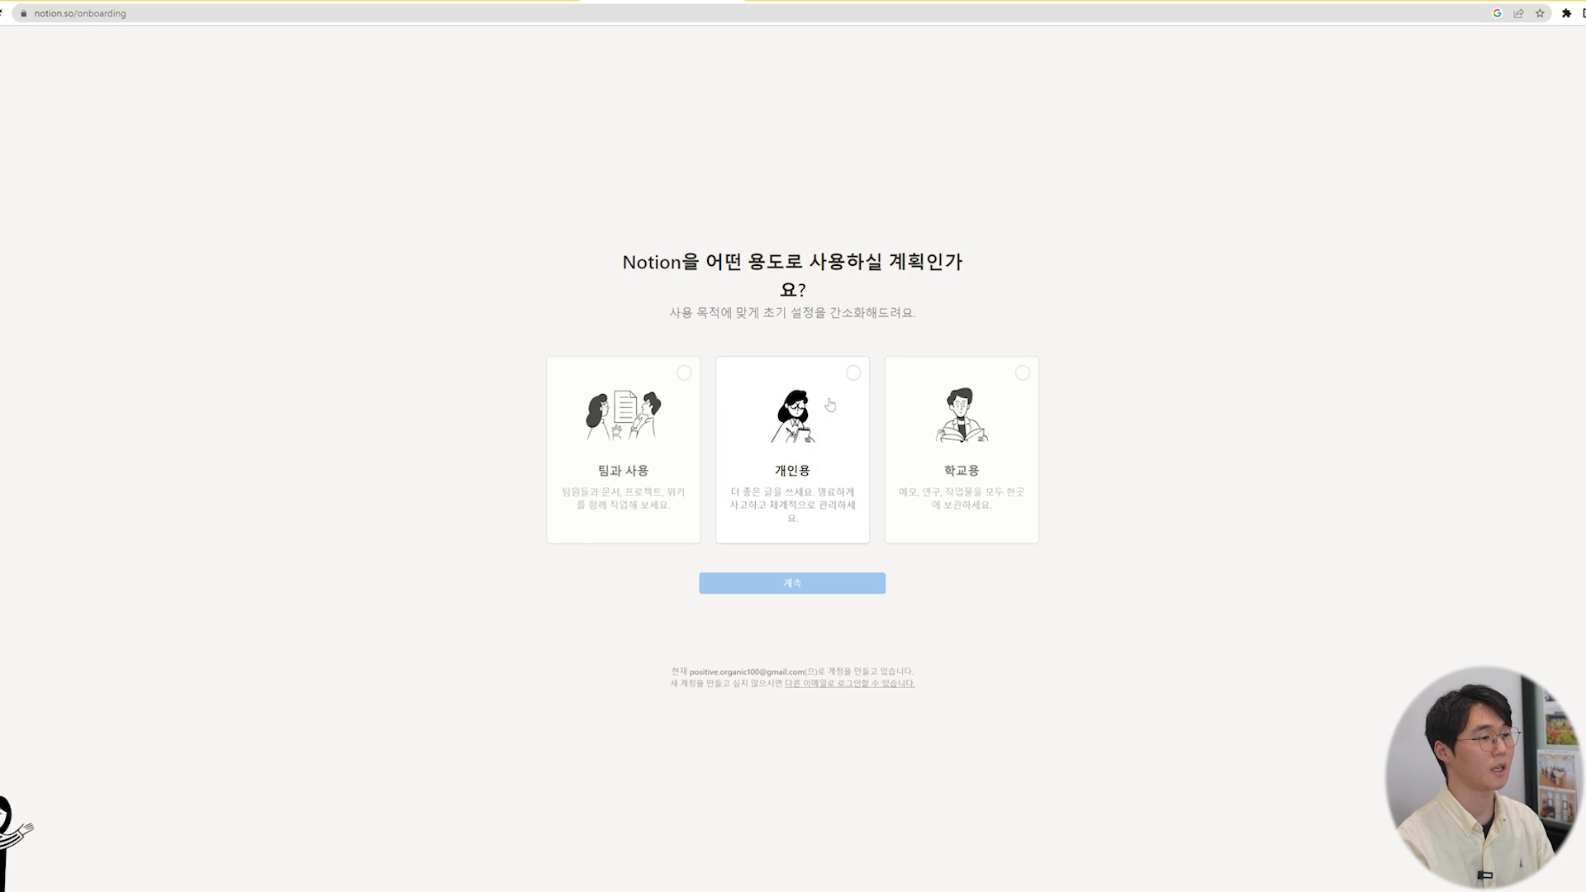
click(767, 518)
click(807, 584)
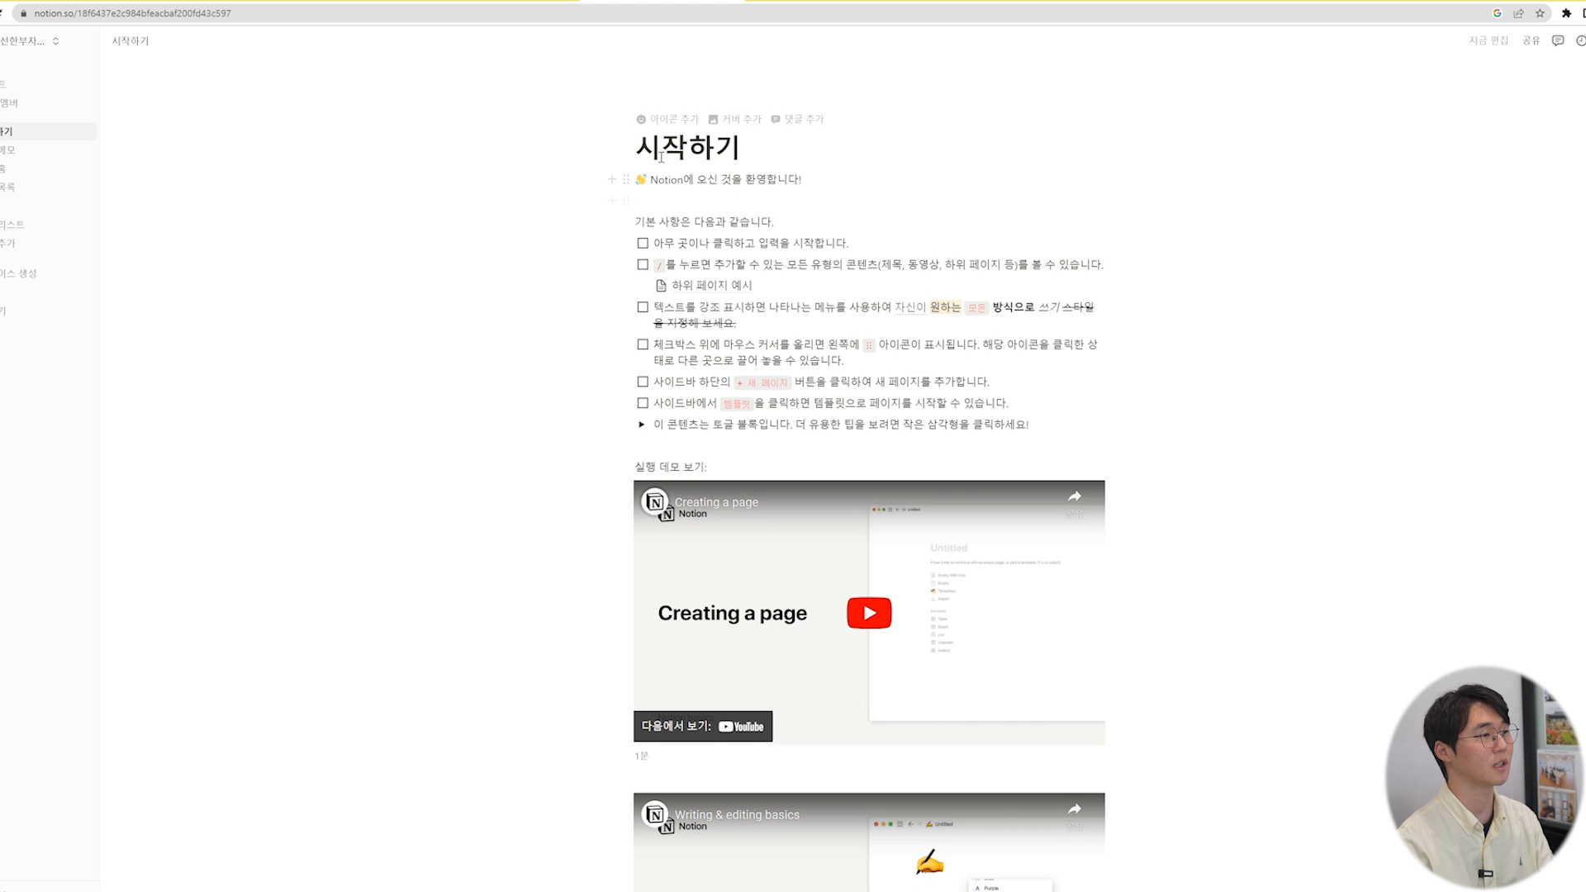
- Add a new Notion page titled "예술인 지원금" and open the AI writing prompt in its empty body
scroll(759, 230, down, 4)
scroll(759, 230, down, 6)
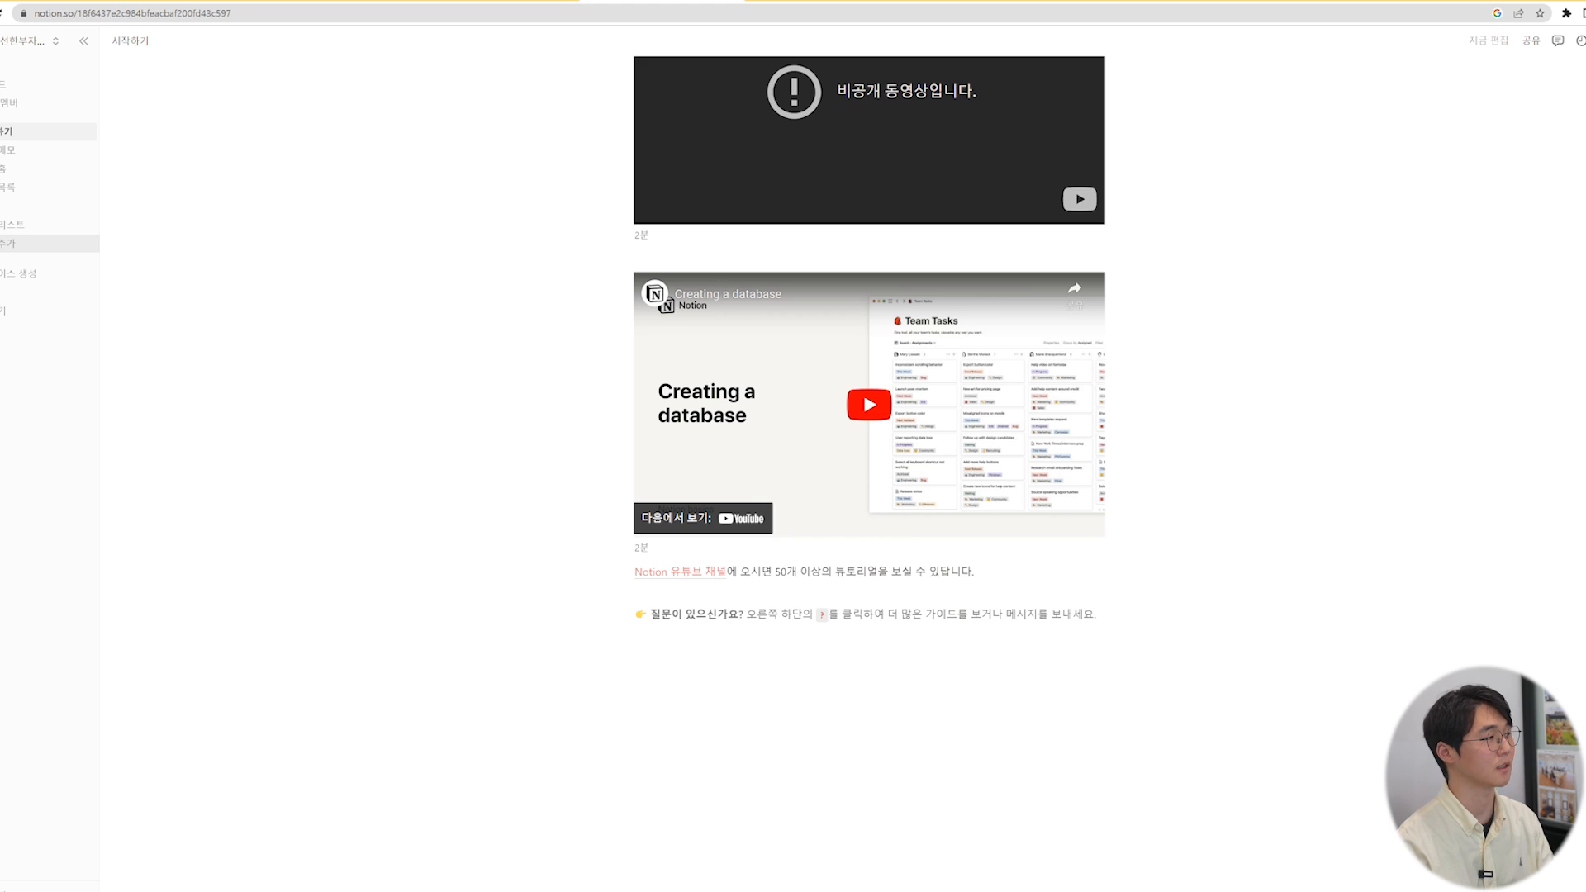
click(12, 243)
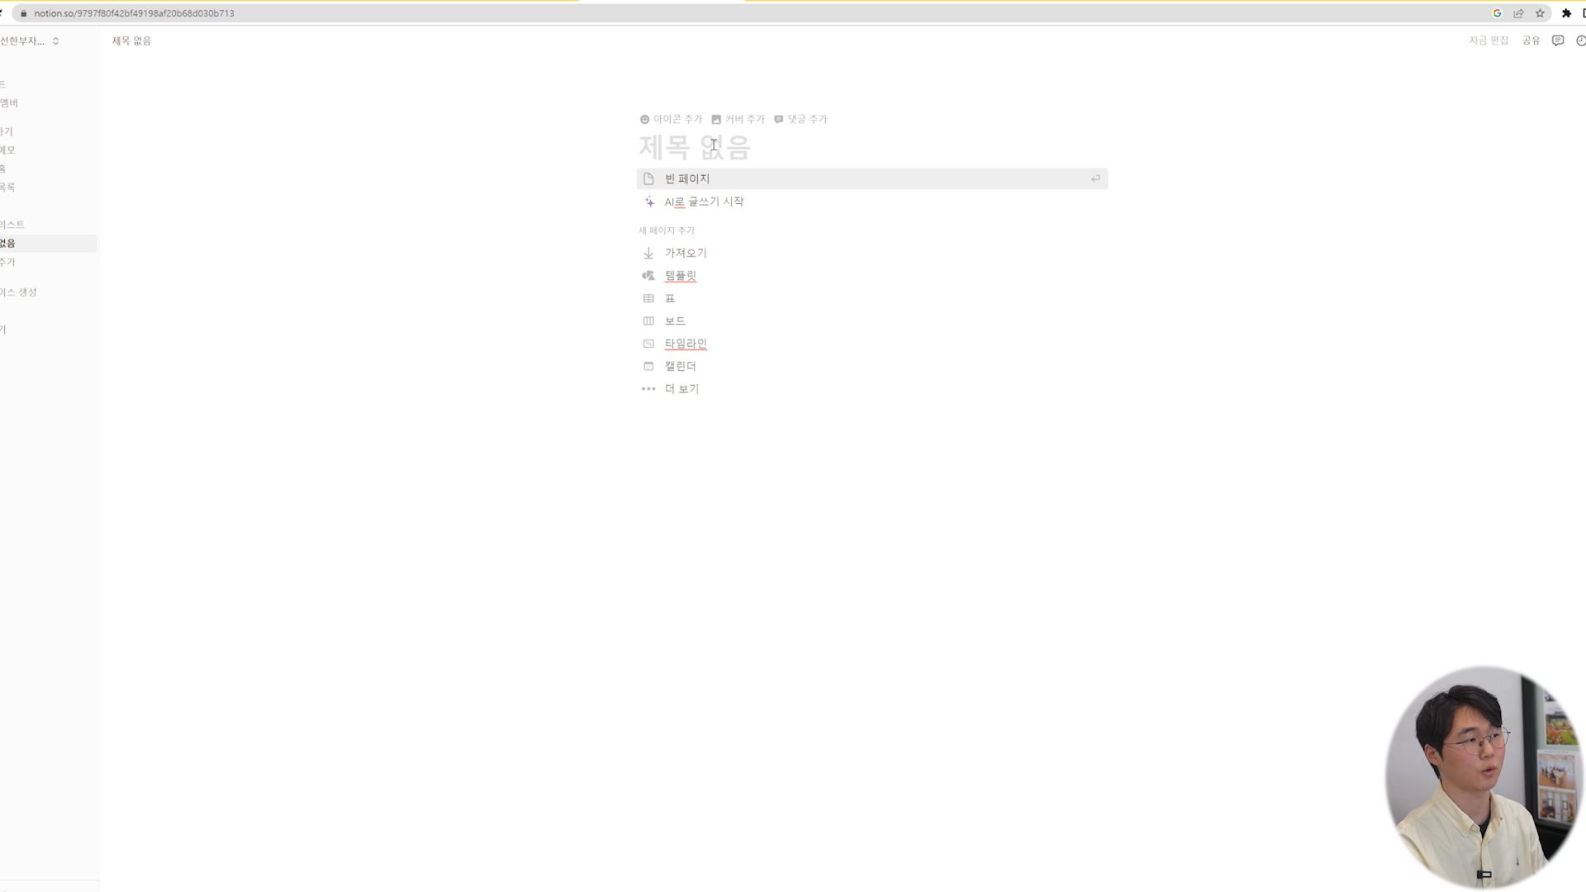
text(dPtn)
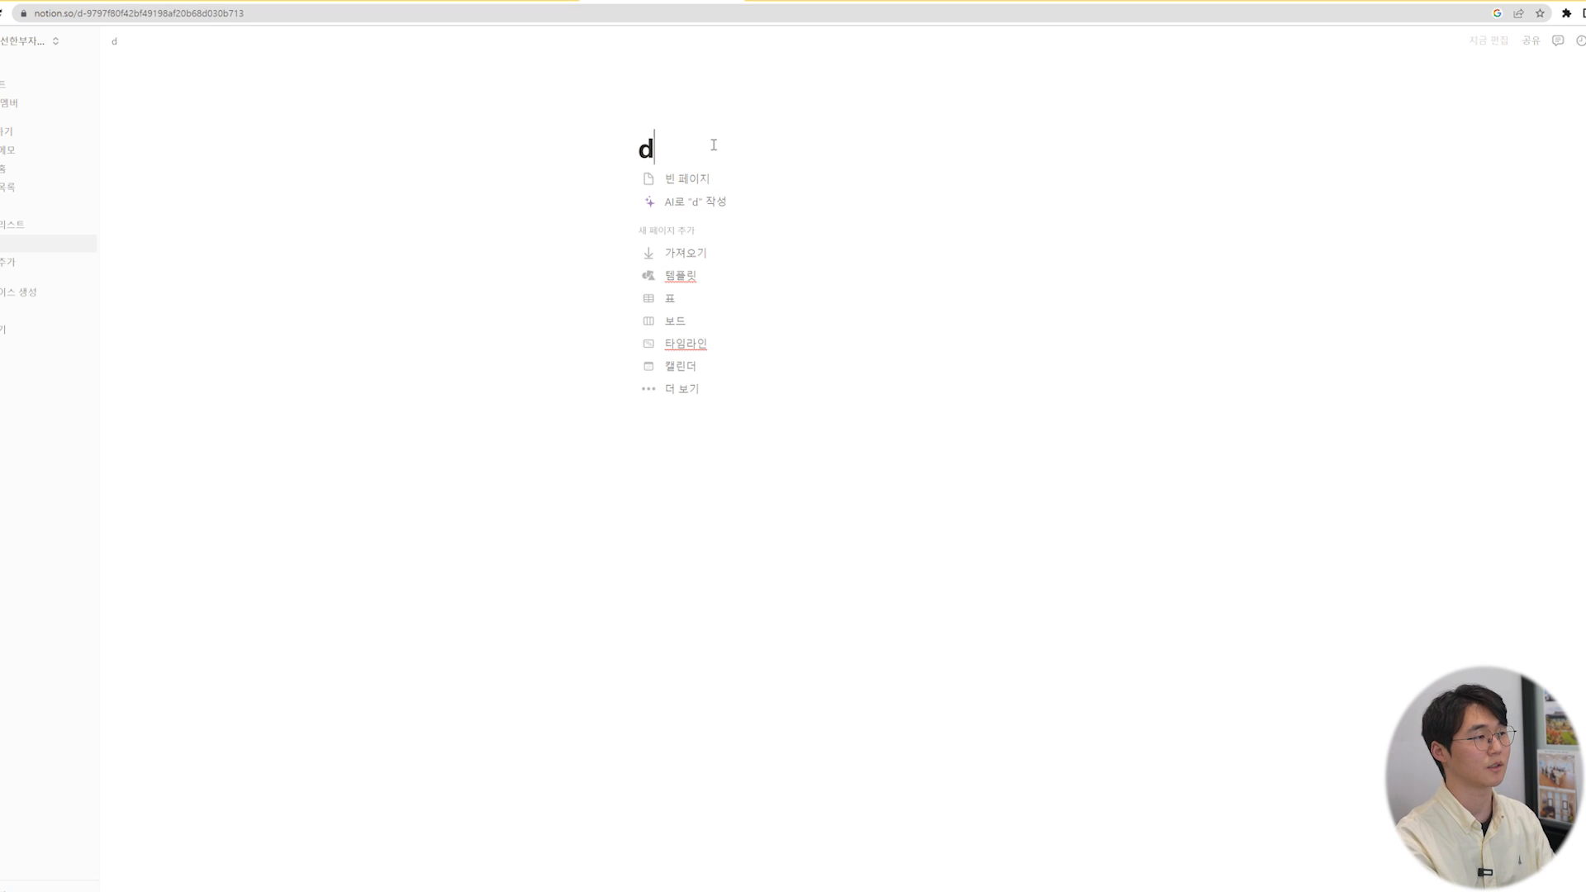
key(BackSpace)
key(BackSpace)
key(BackSpace)
key(BackSpace)
text(예술인 지원금)
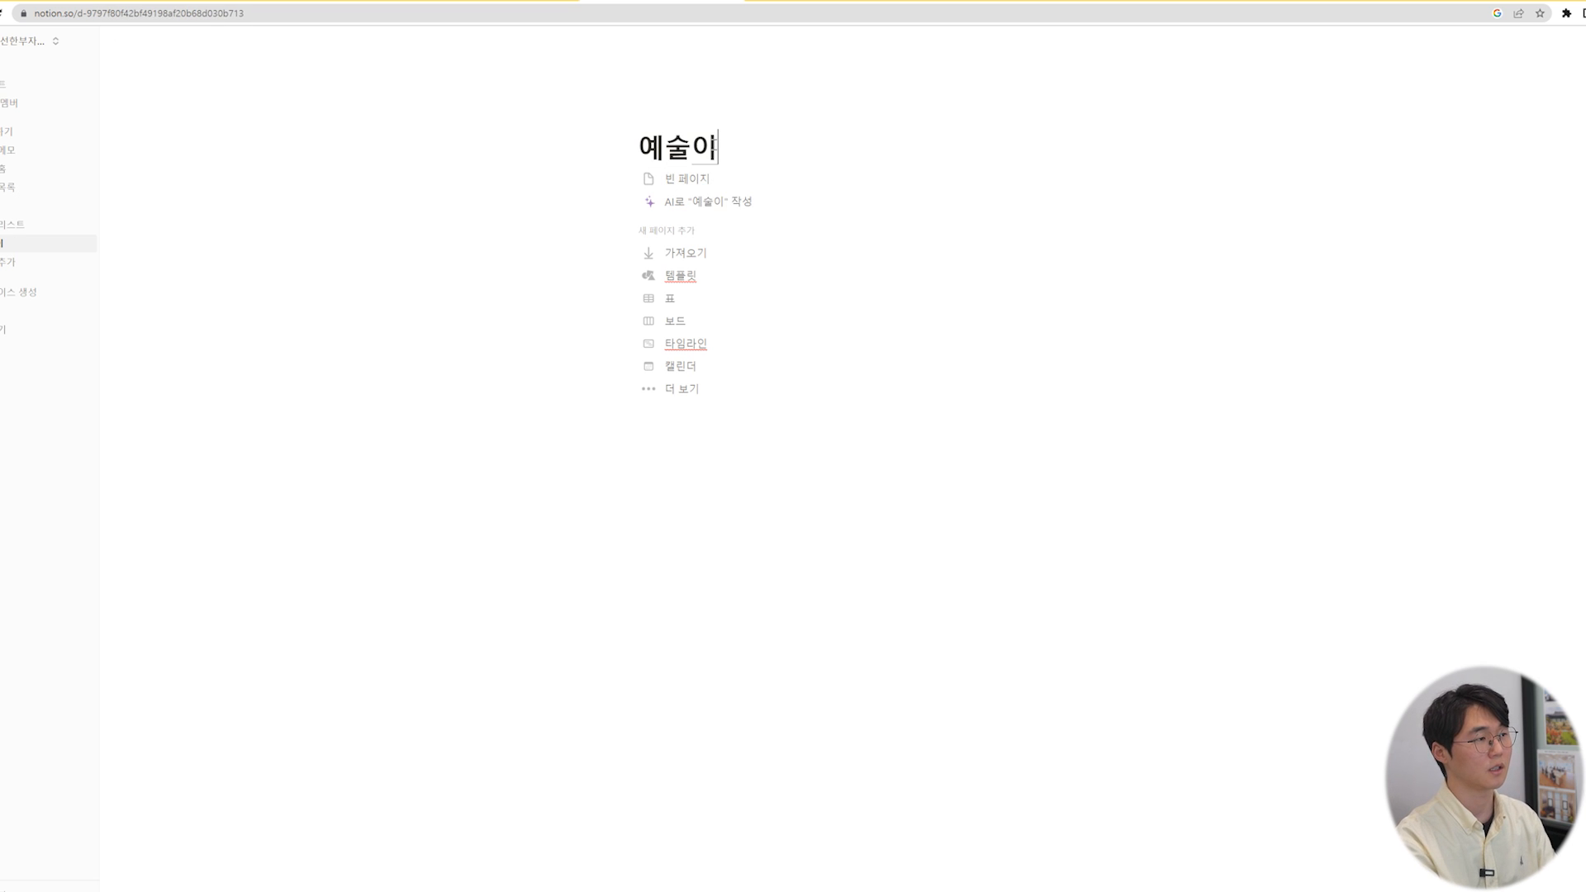
click(732, 435)
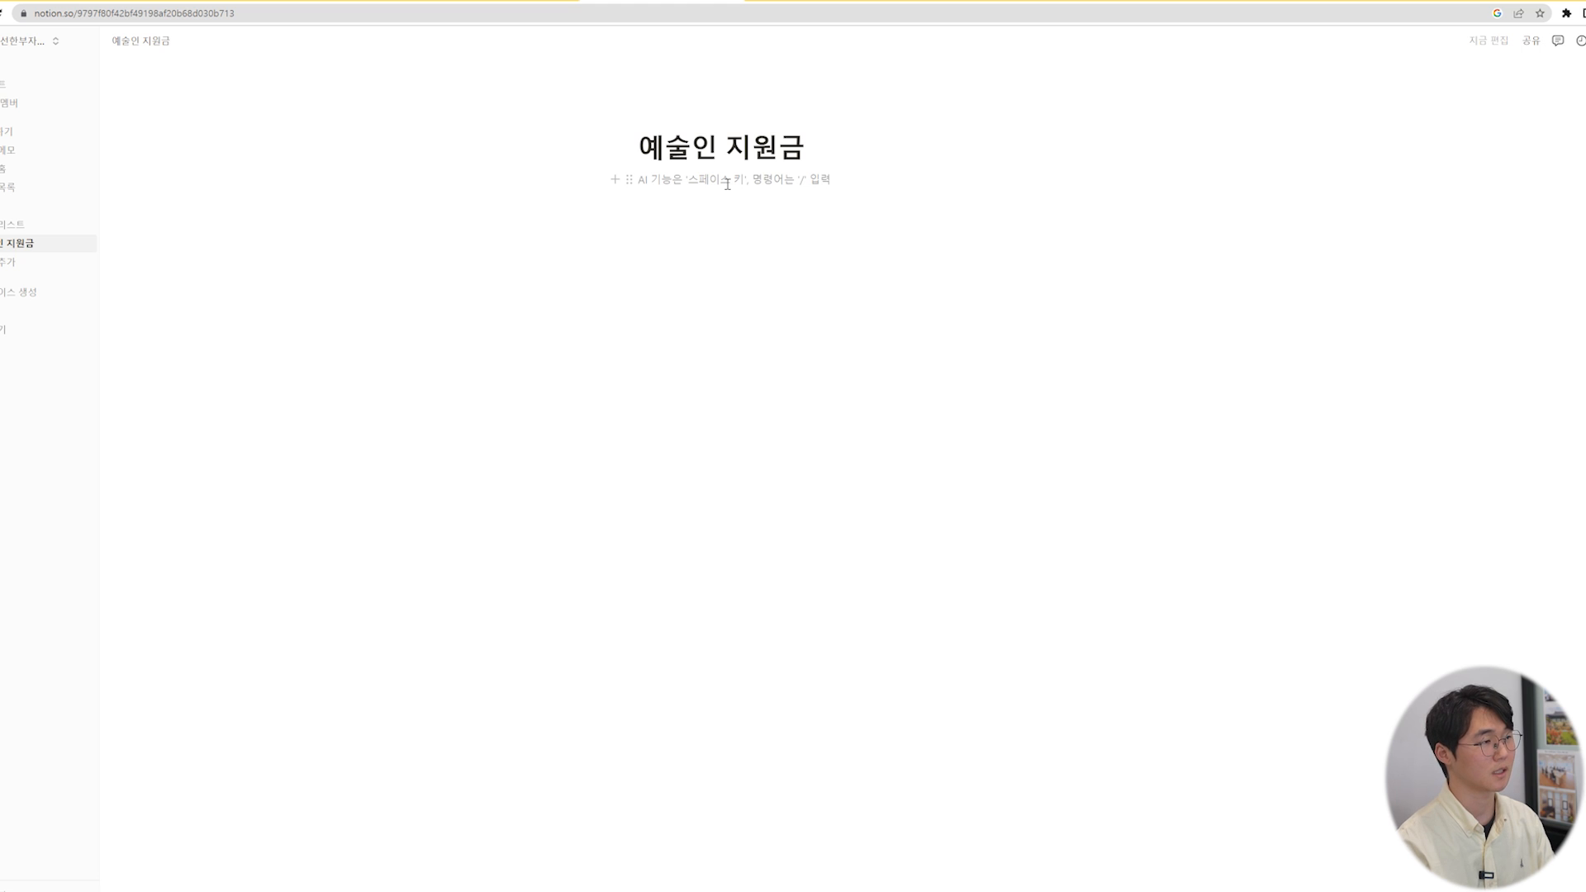
key(space)
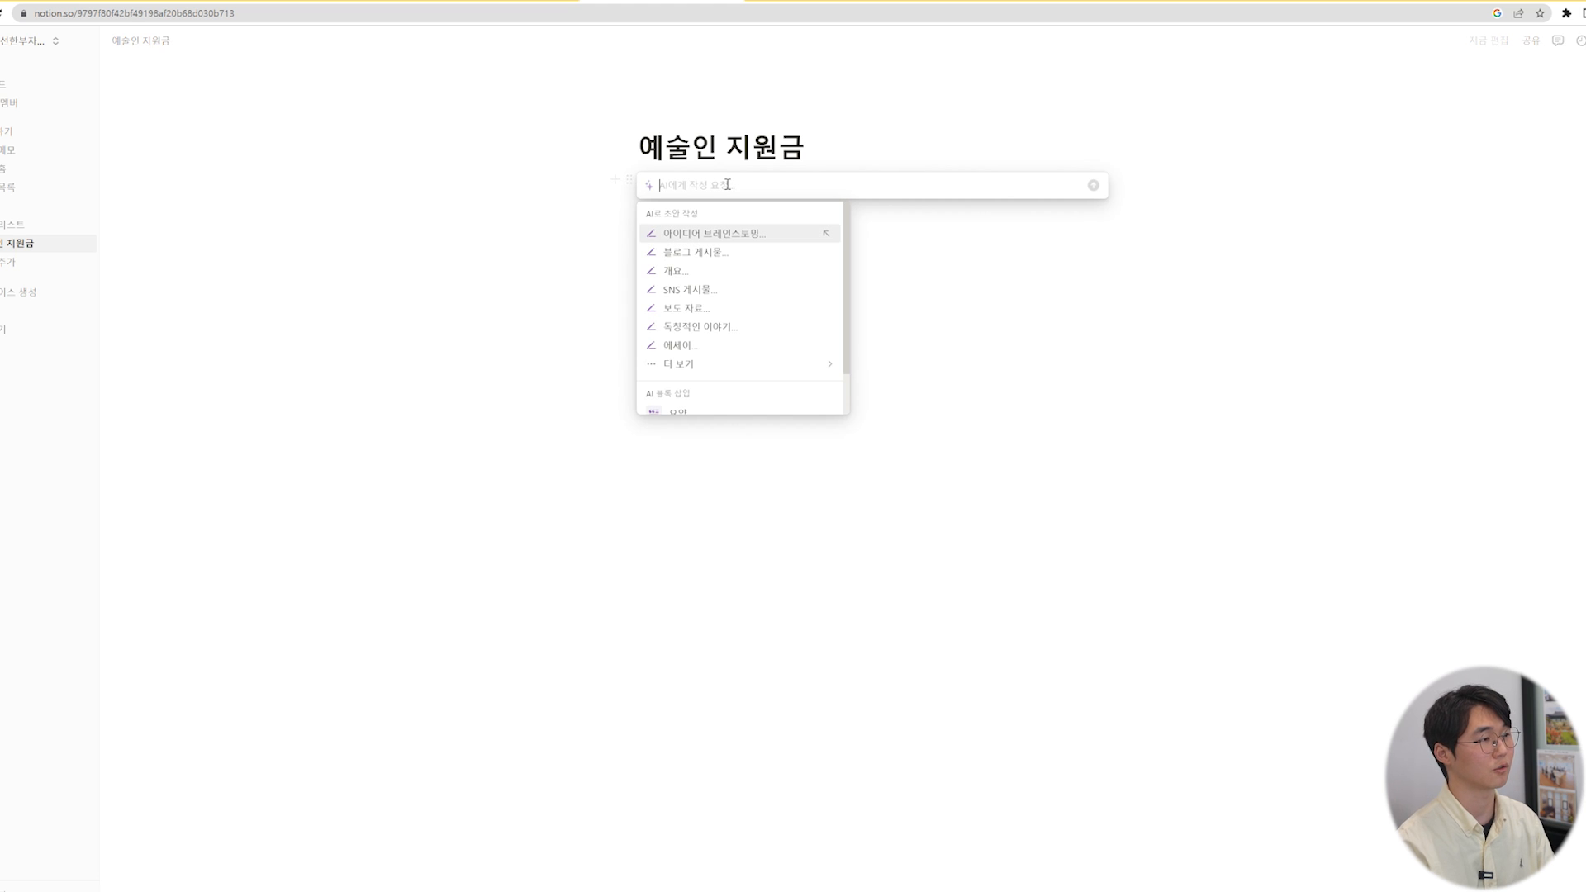
- Switch to ChatGPT and copy the body paragraphs of its first blog post answer, starting at "예술은 문화와 예술가의 삶에" and leaving out the title
click(481, 2)
scroll(721, 309, up, 10)
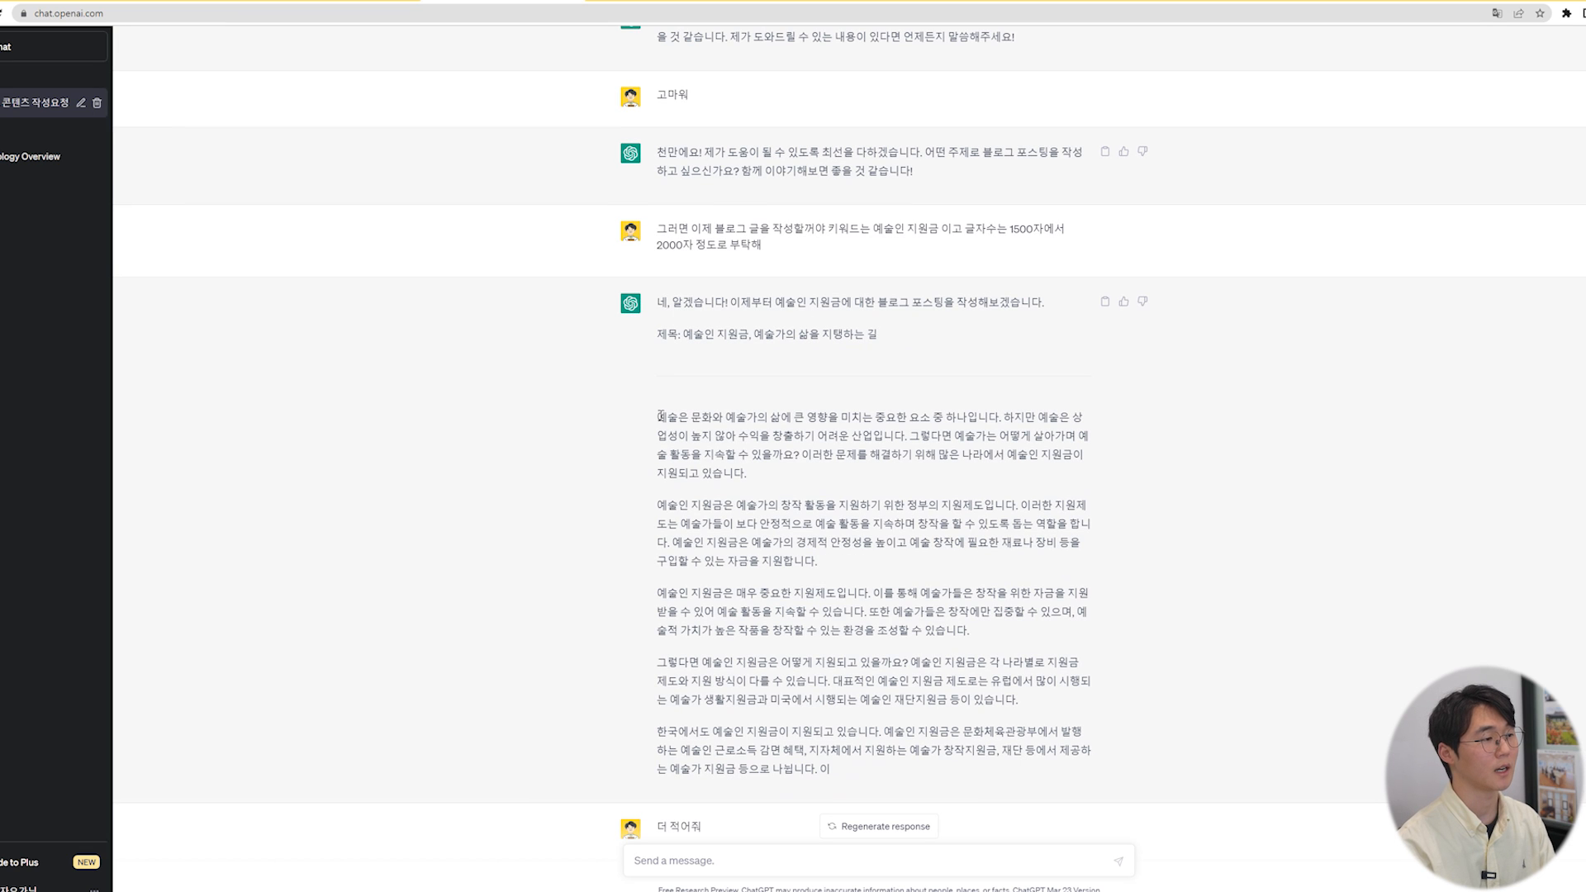
drag(659, 415, 851, 700)
key(ctrl+c)
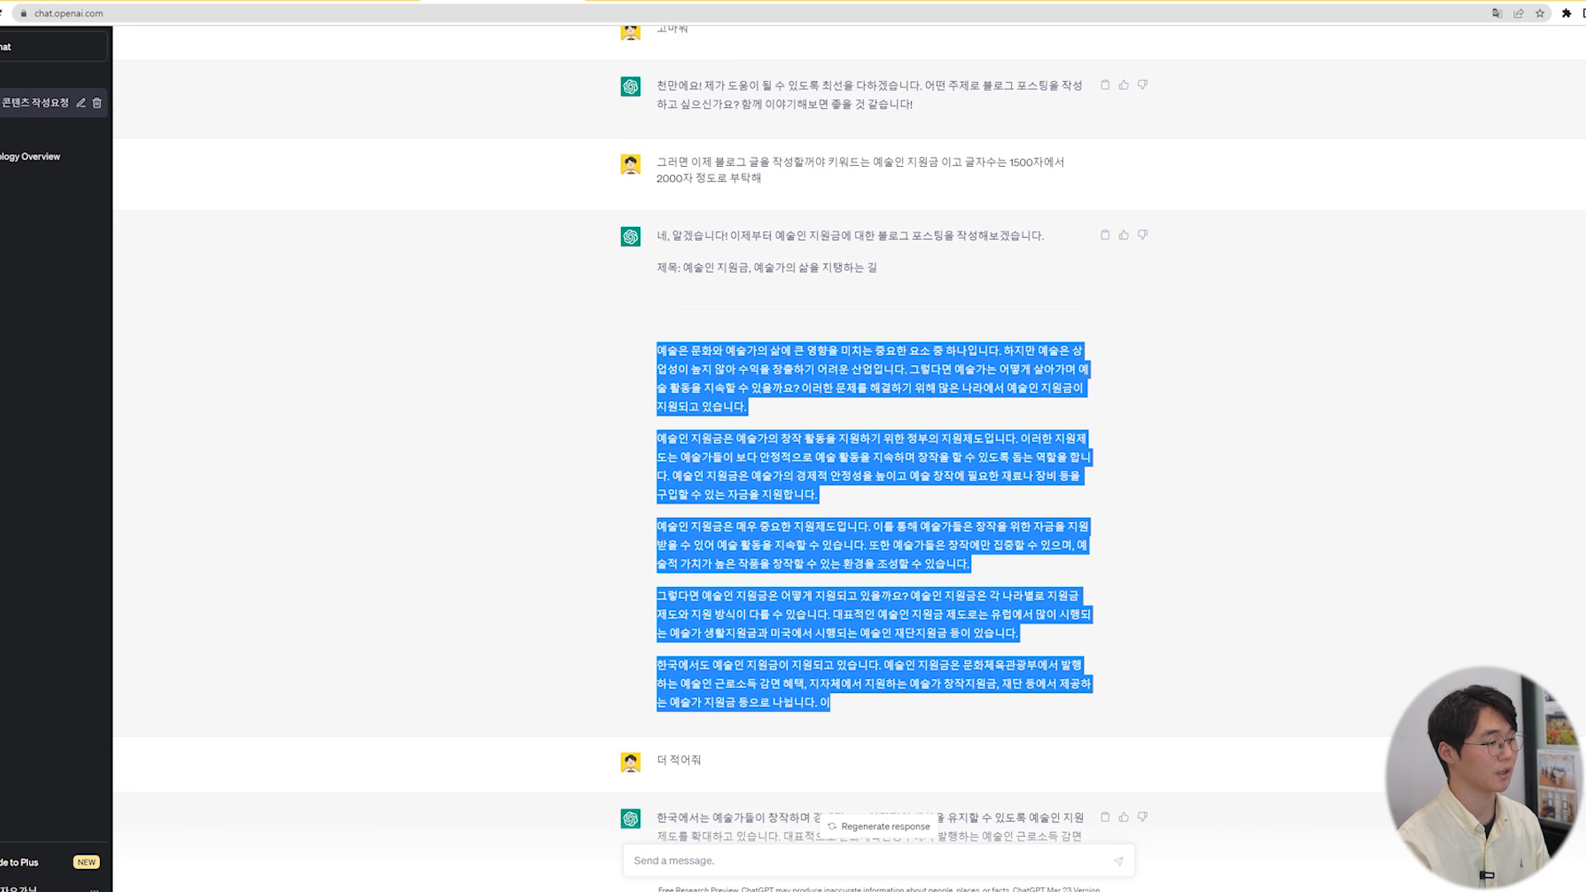
- Switch to the Notepad window, paste the copied blog paragraphs and remove the stray "이" at the end
click(649, 891)
scroll(565, 208, down, 4)
key(ctrl+v)
scroll(527, 145, up, 6)
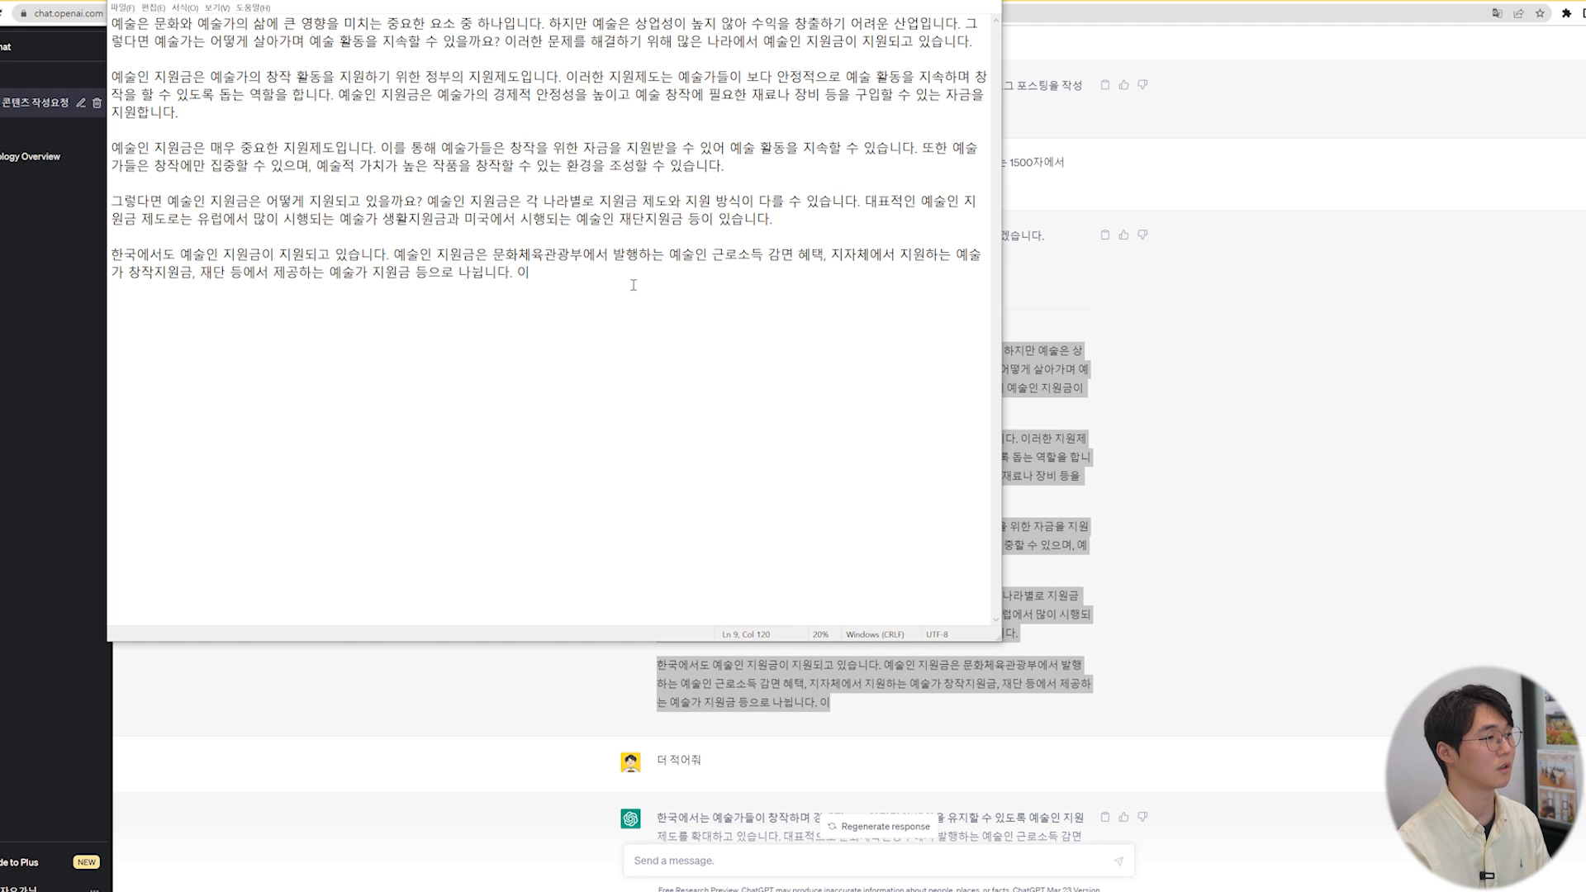
key(BackSpace)
- Copy all of ChatGPT's answer to "더 적어줘", append it to the Notepad text and delete the unfinished word "우리" at its end
scroll(828, 696, down, 2)
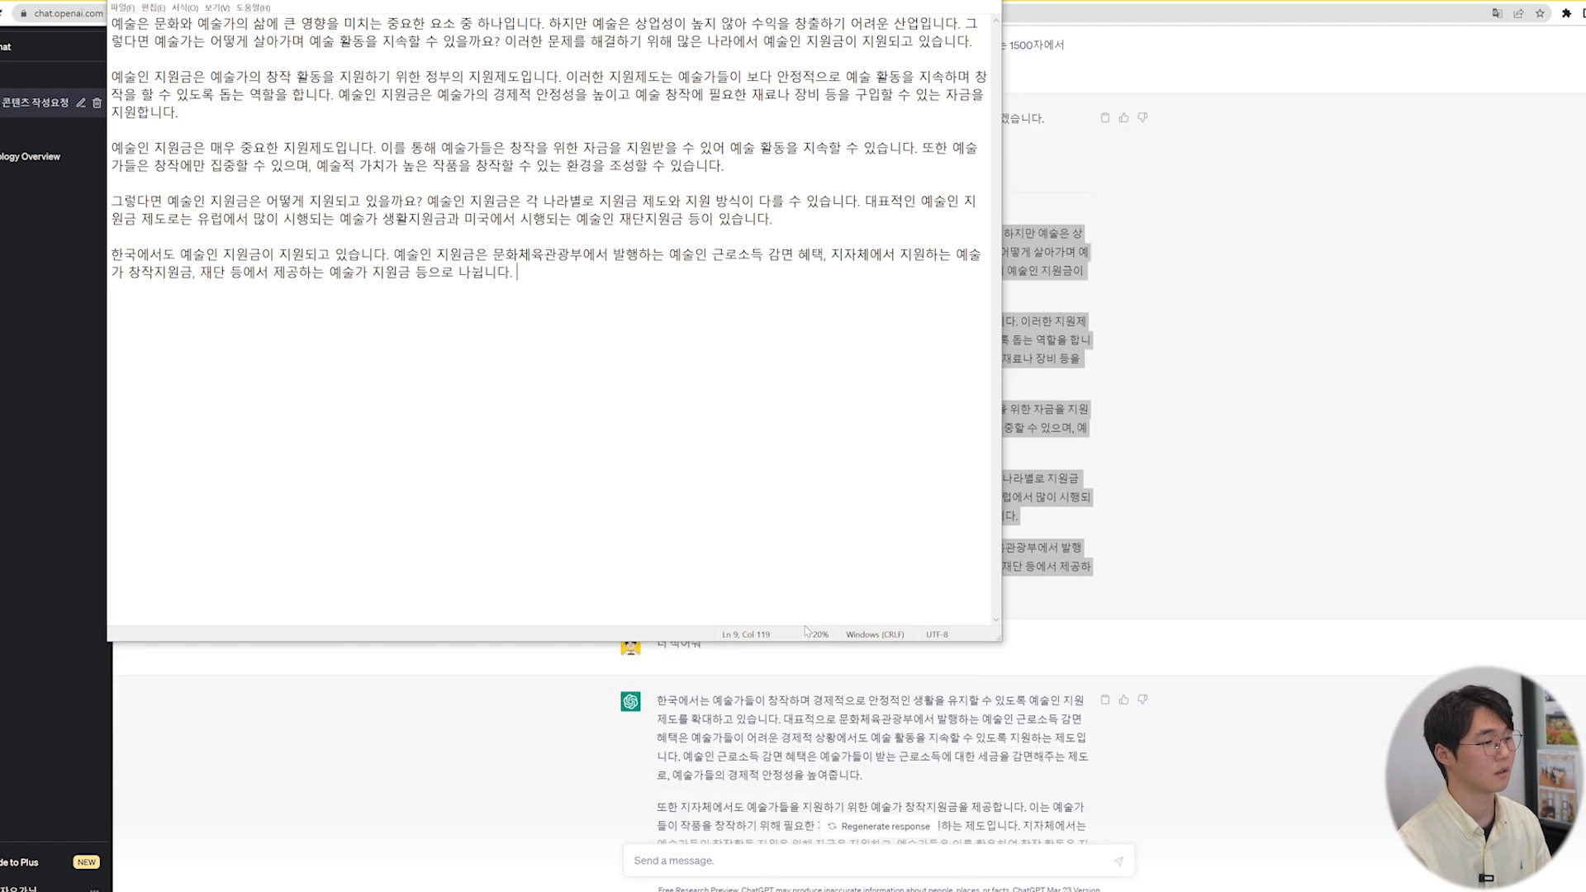
drag(658, 684, 1045, 623)
key(ctrl+c)
scroll(1032, 669, down, 5)
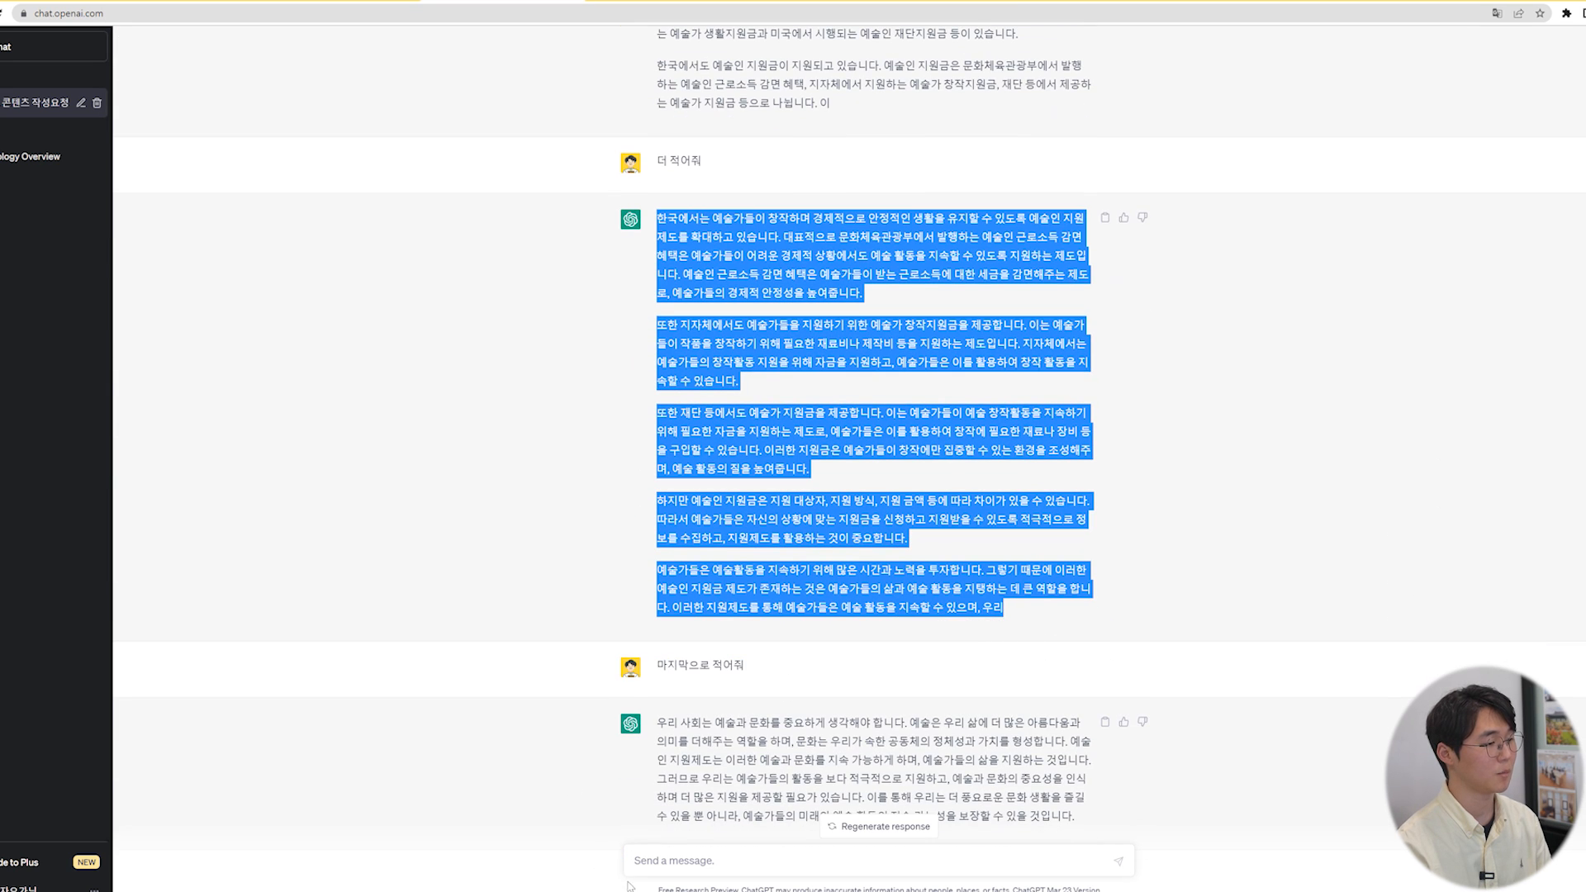
key(alt+Tab)
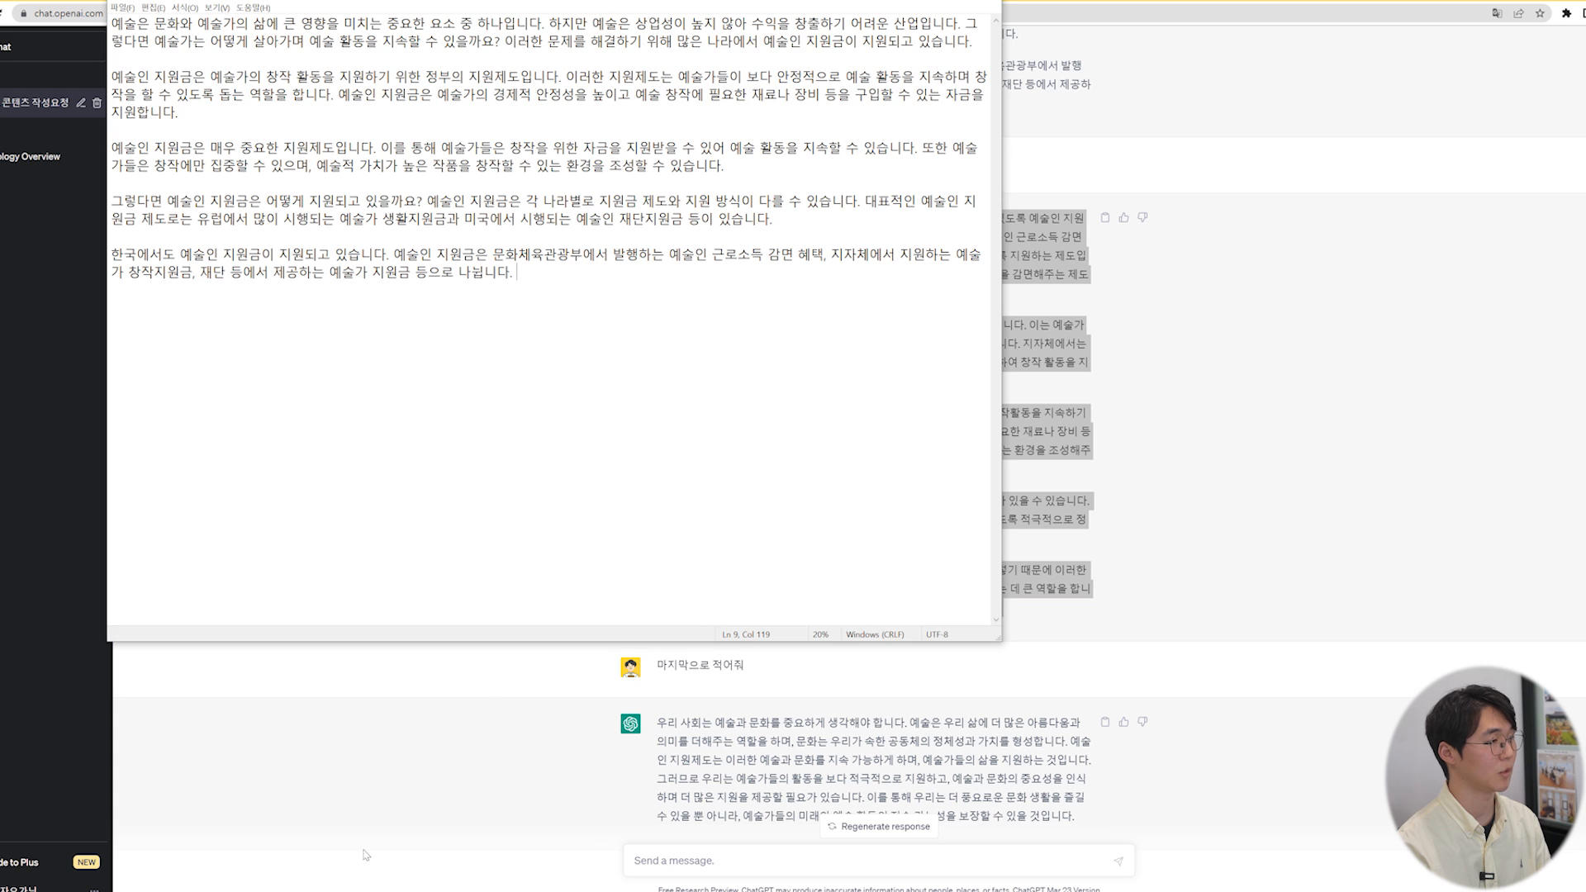
key(ctrl+v)
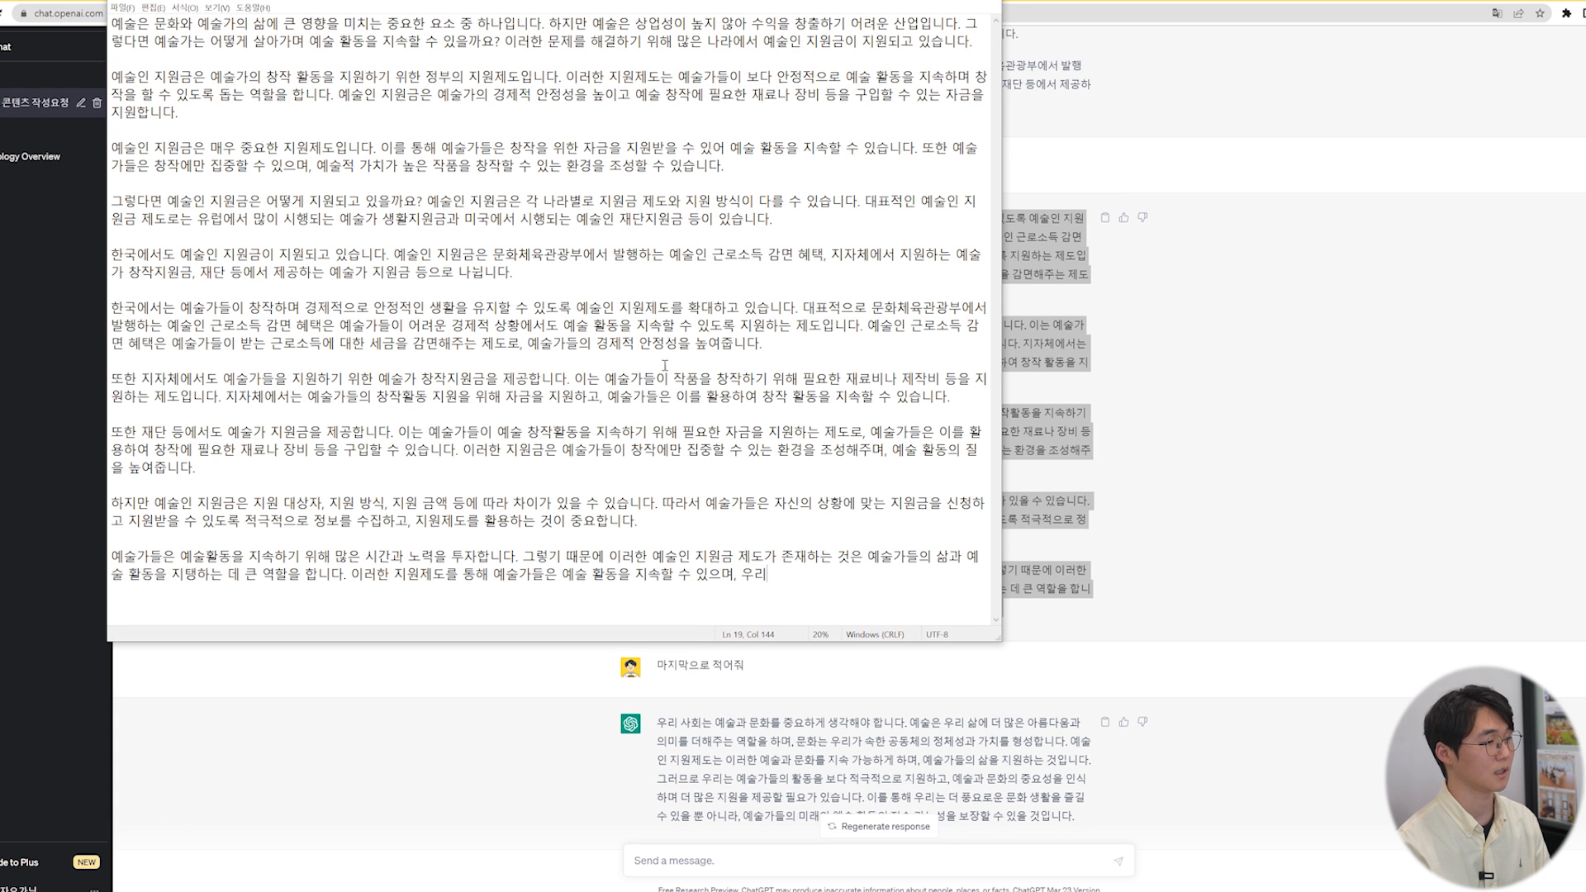
key(BackSpace)
key(BackSpace)
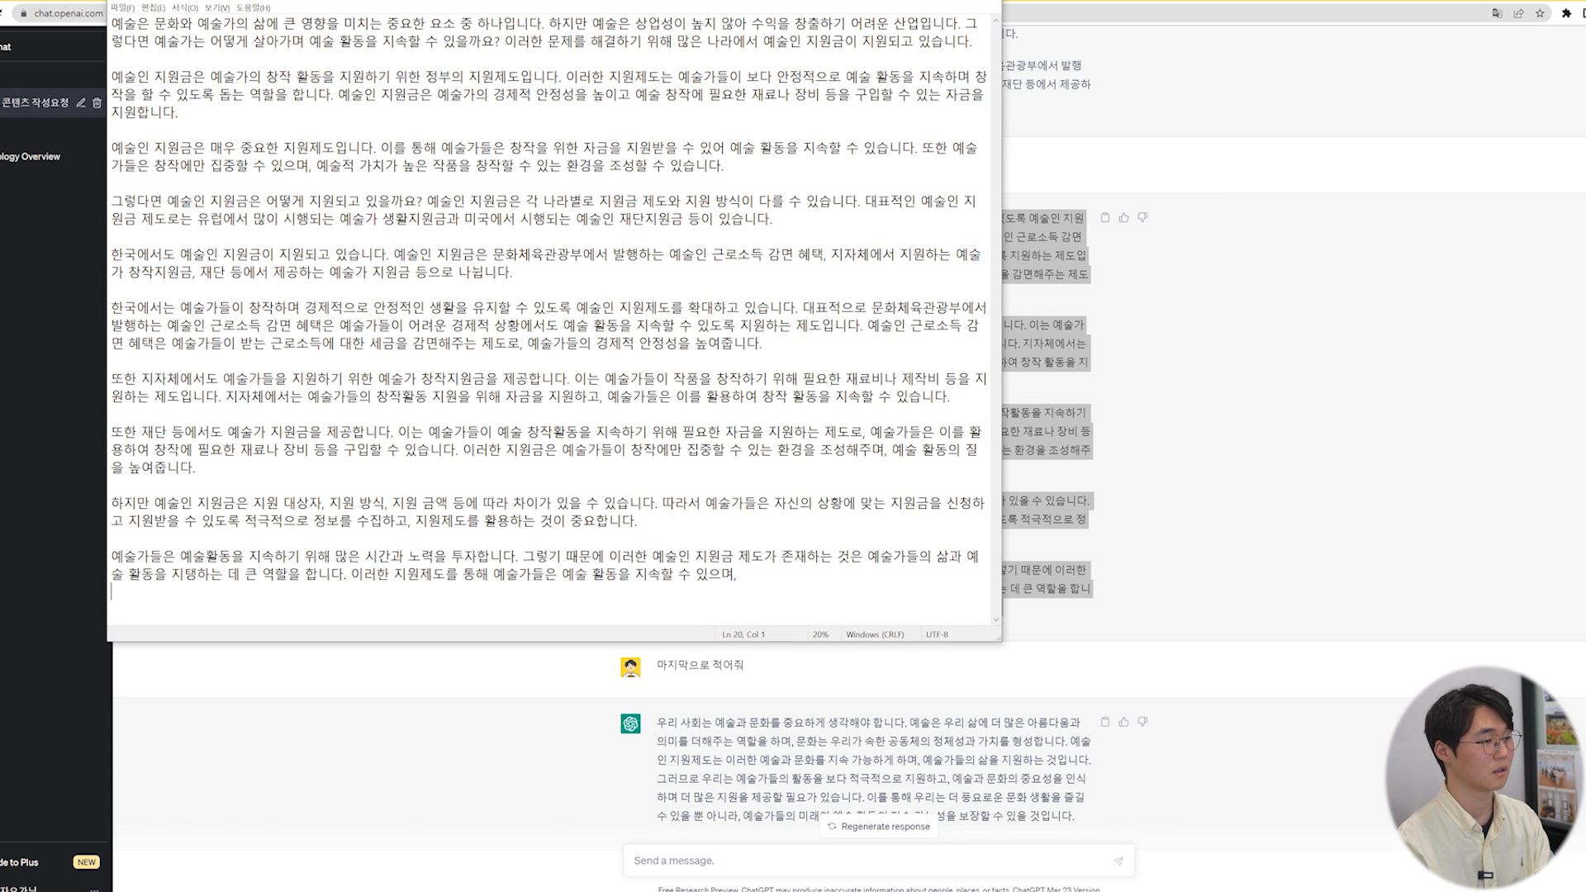
- Copy ChatGPT's answer to "마지막으로 적어줘" and append it to the Notepad text as a separate closing paragraph
click(640, 736)
scroll(670, 673, down, 2)
drag(663, 655, 1089, 754)
key(ctrl+c)
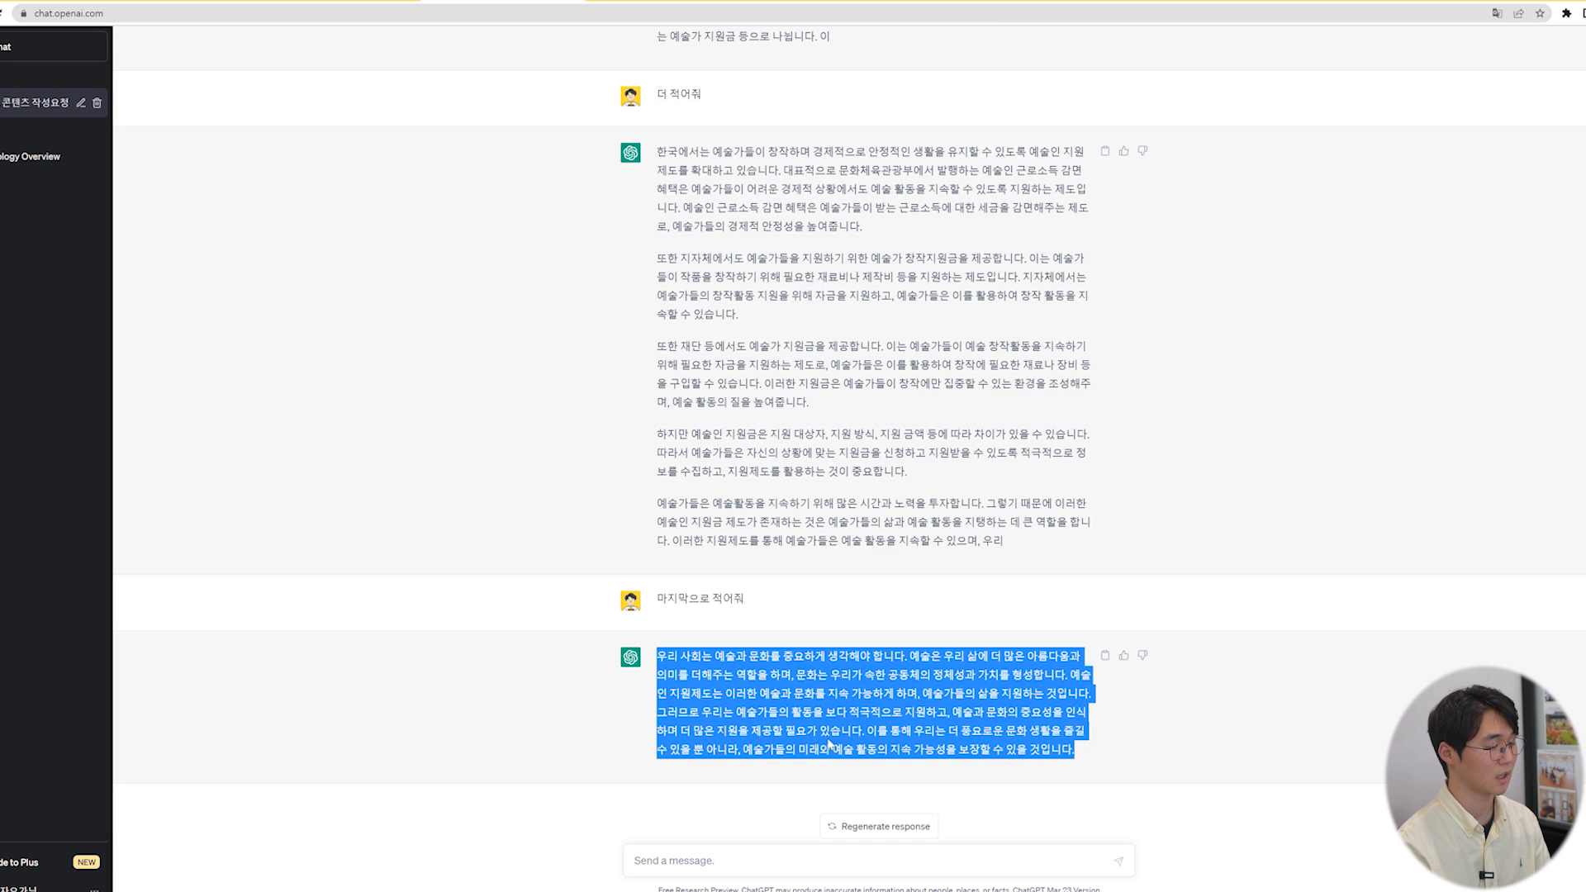
click(371, 891)
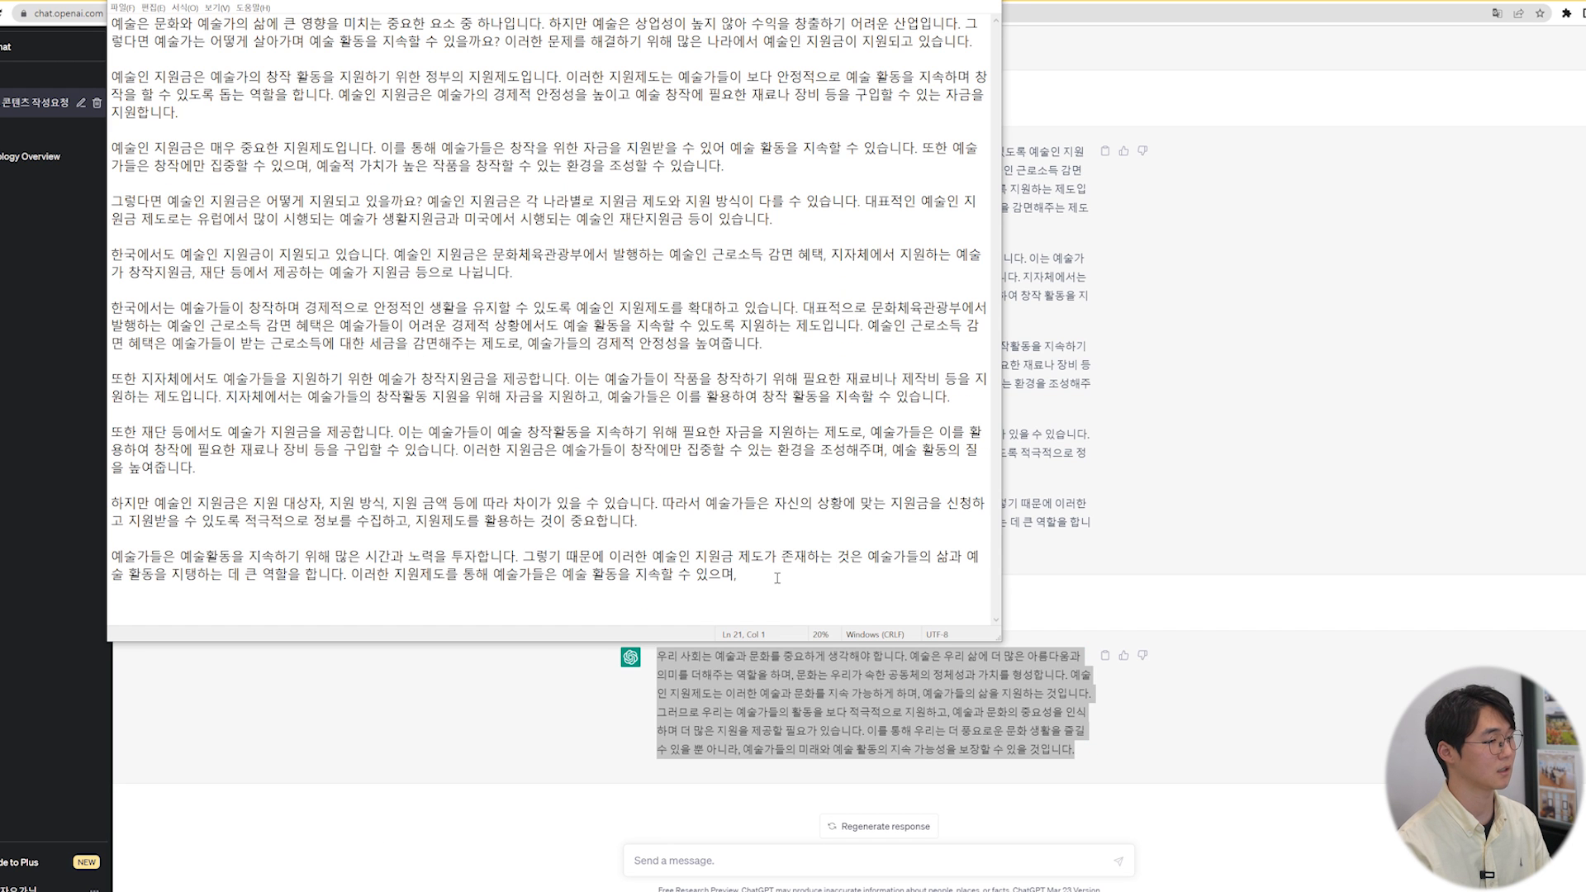
key(Return)
key(Return)
key(ctrl+v)
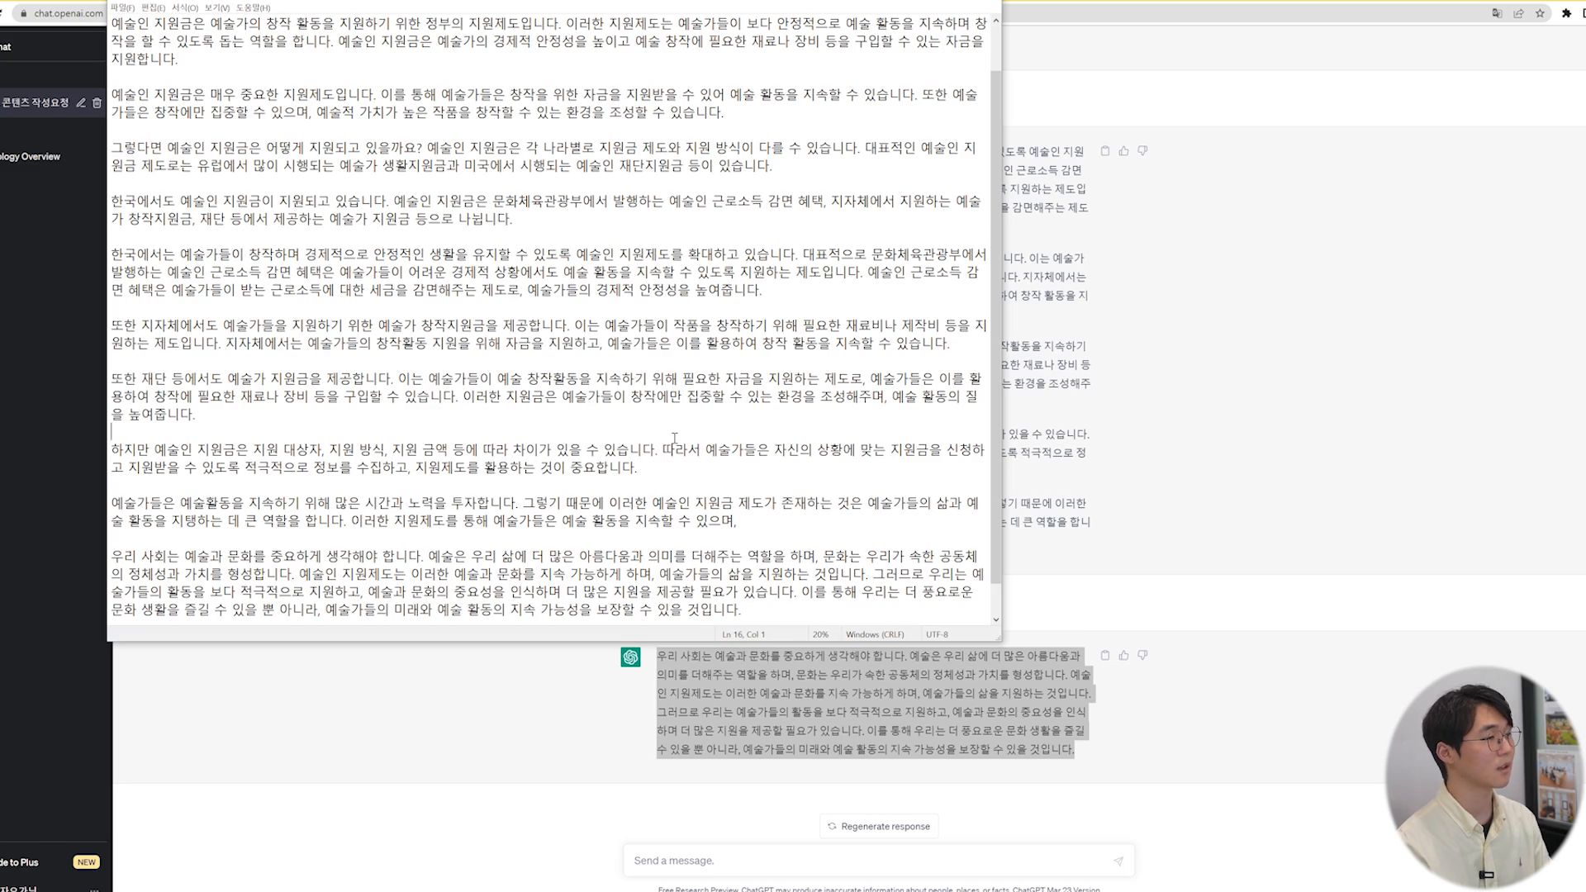
- Copy the whole Notepad text into the Notion AI prompt on the "예술인 지원금" page and submit it to the AI
key(ctrl+a)
key(ctrl+c)
drag(621, 2, 740, 126)
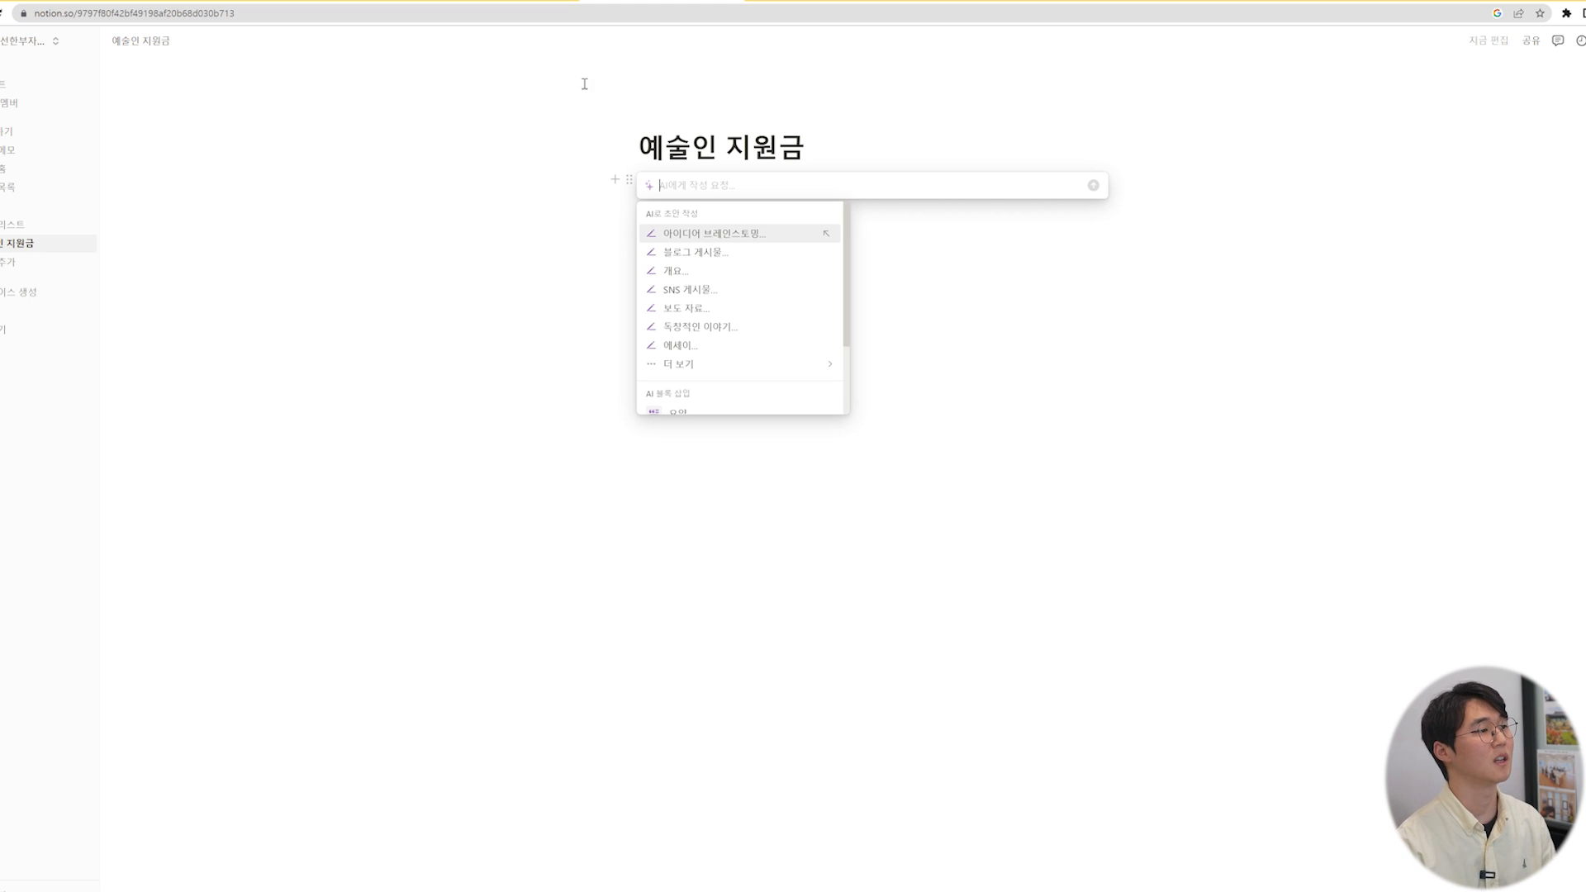
key(ctrl+v)
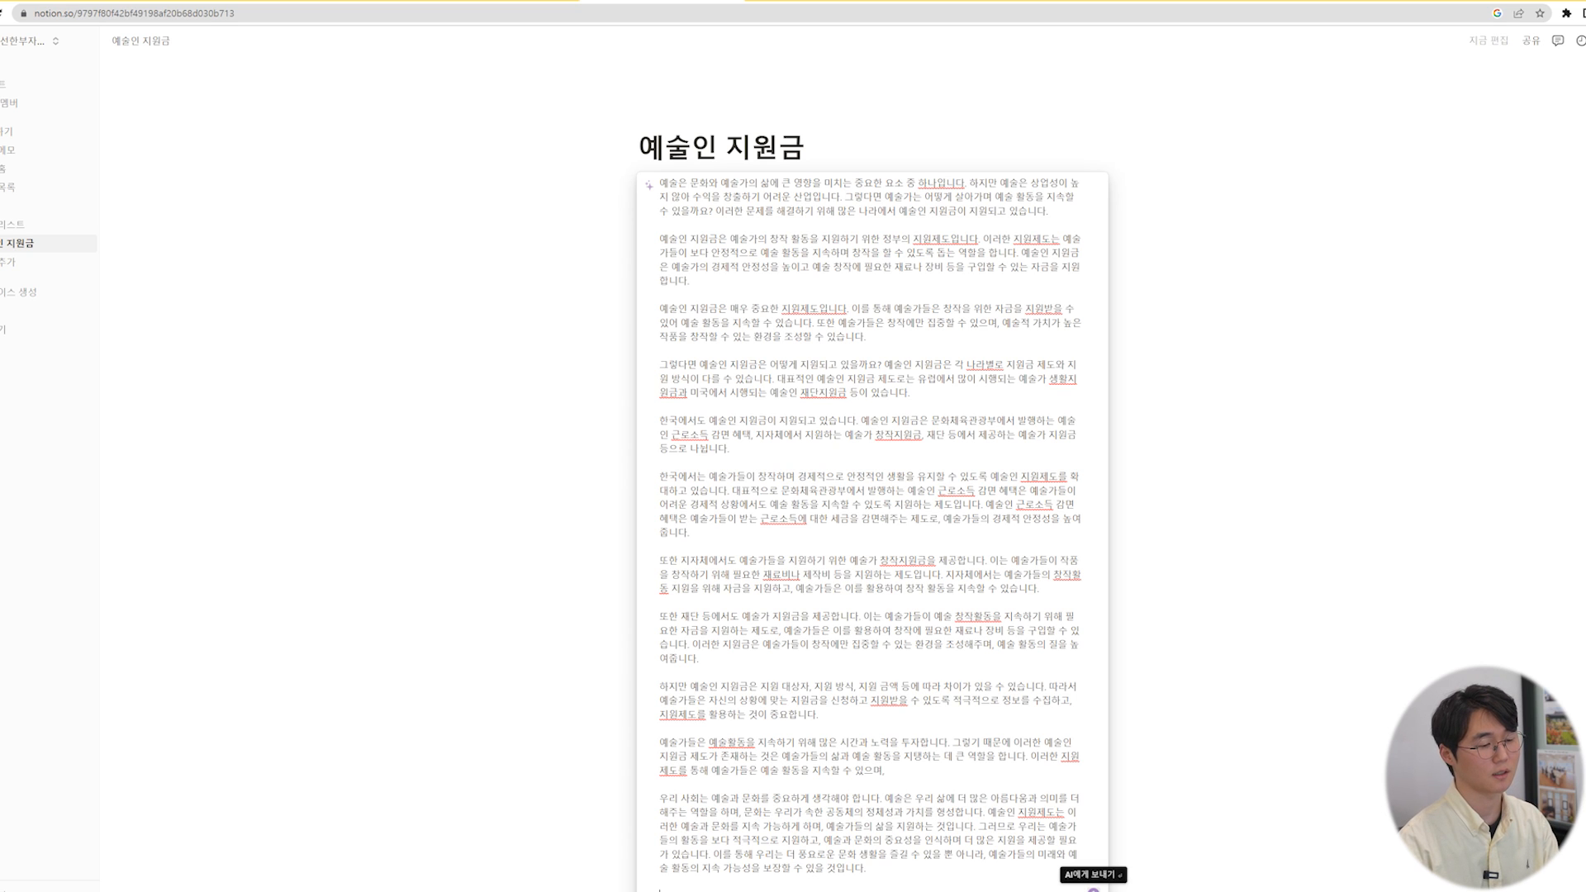
click(1093, 889)
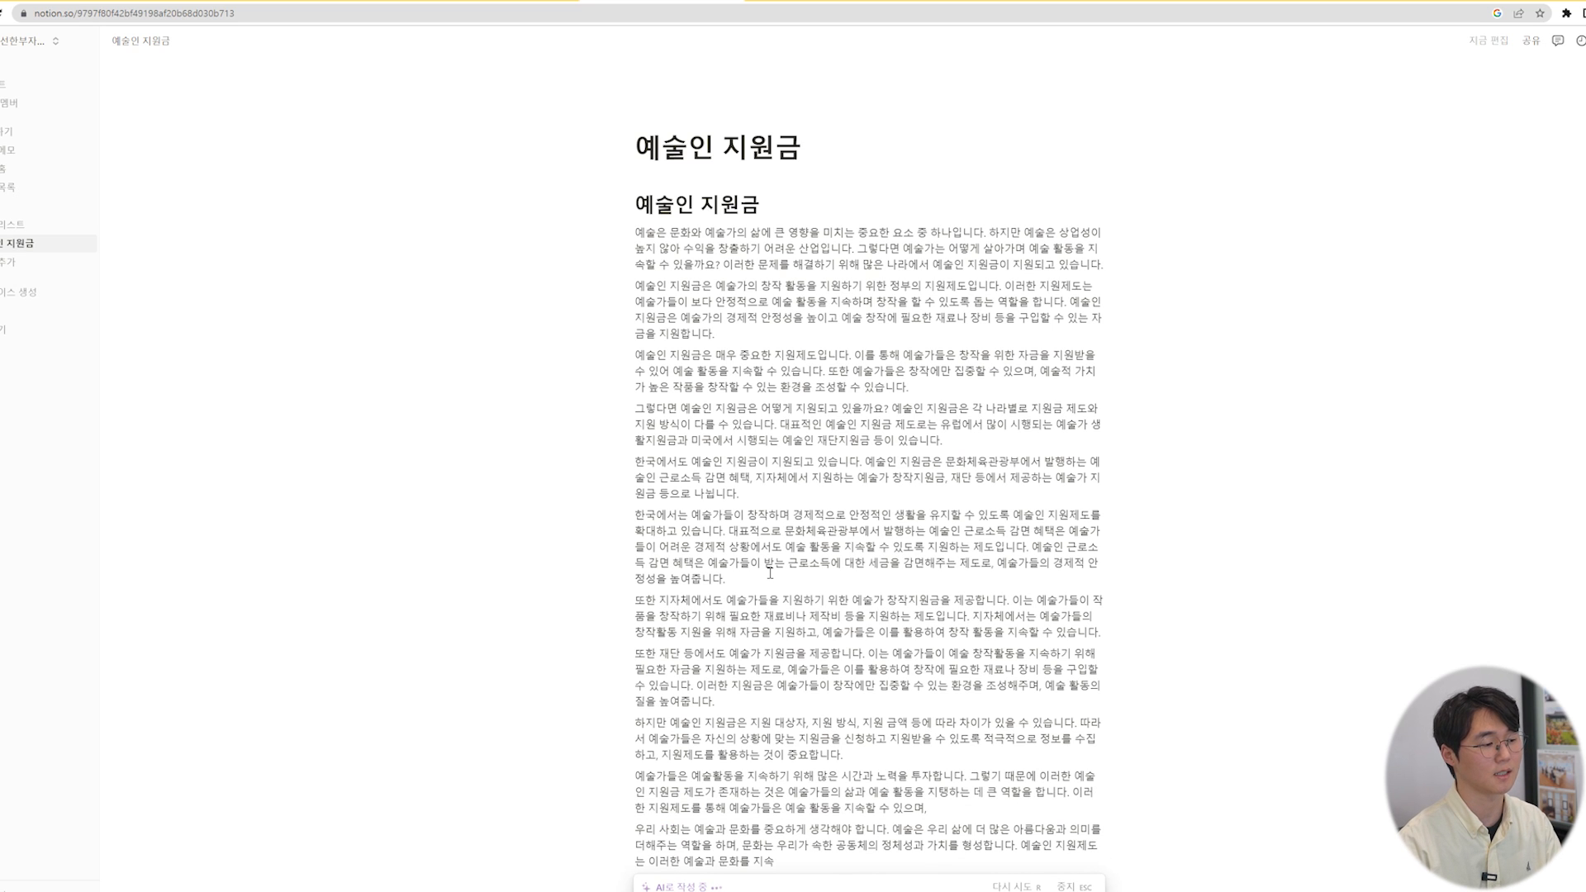
- Have Notion AI lengthen the generated draft with 늘려 쓰기, look over the longer version and accept it
scroll(766, 568, down, 2)
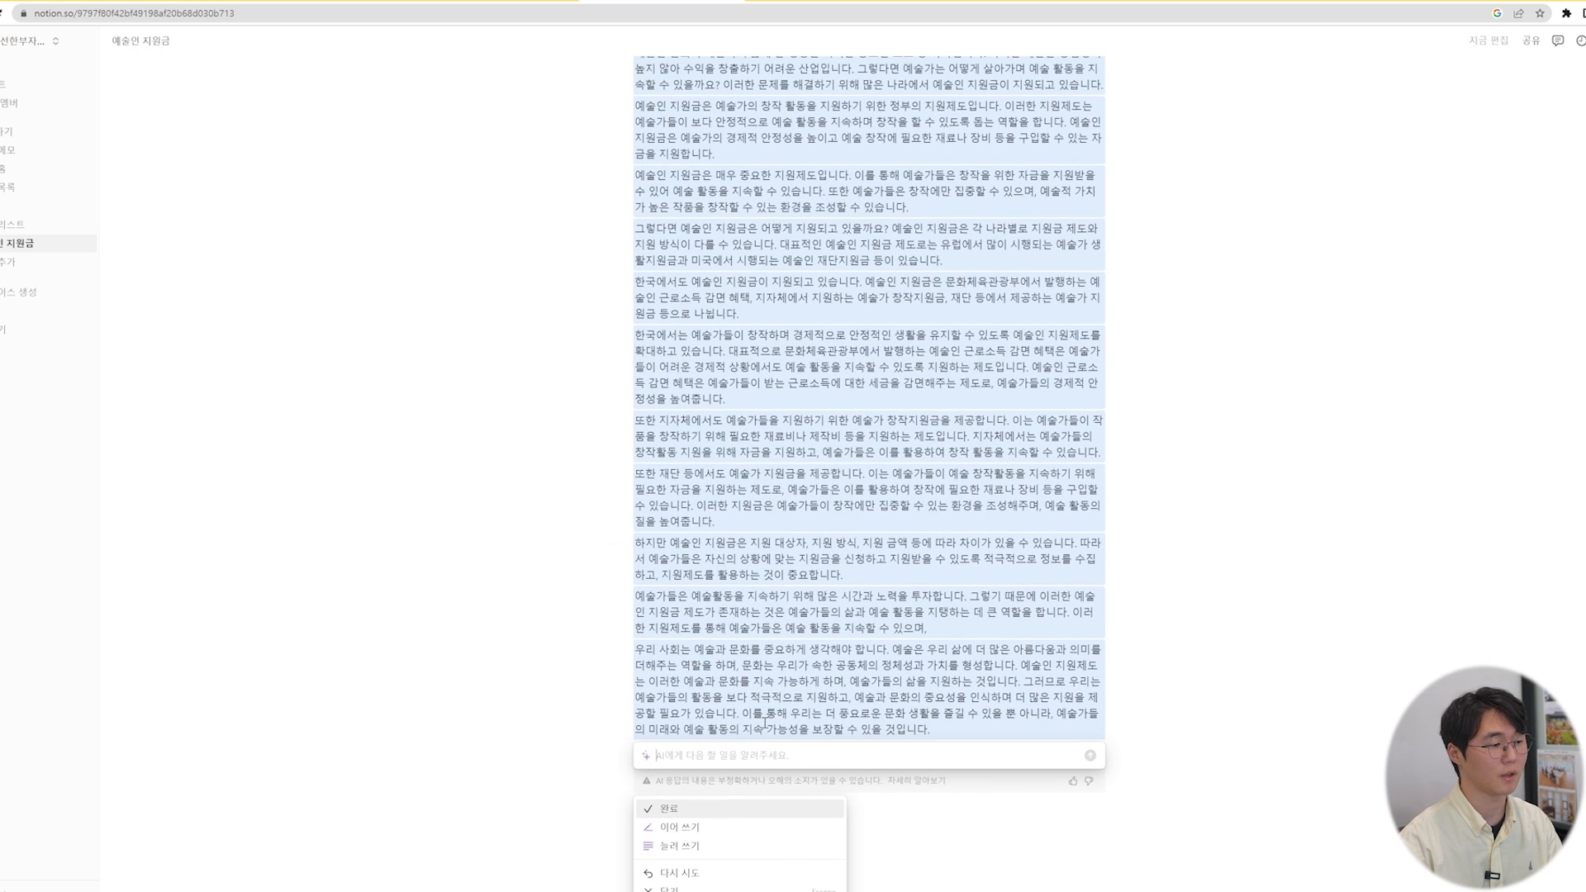
click(703, 848)
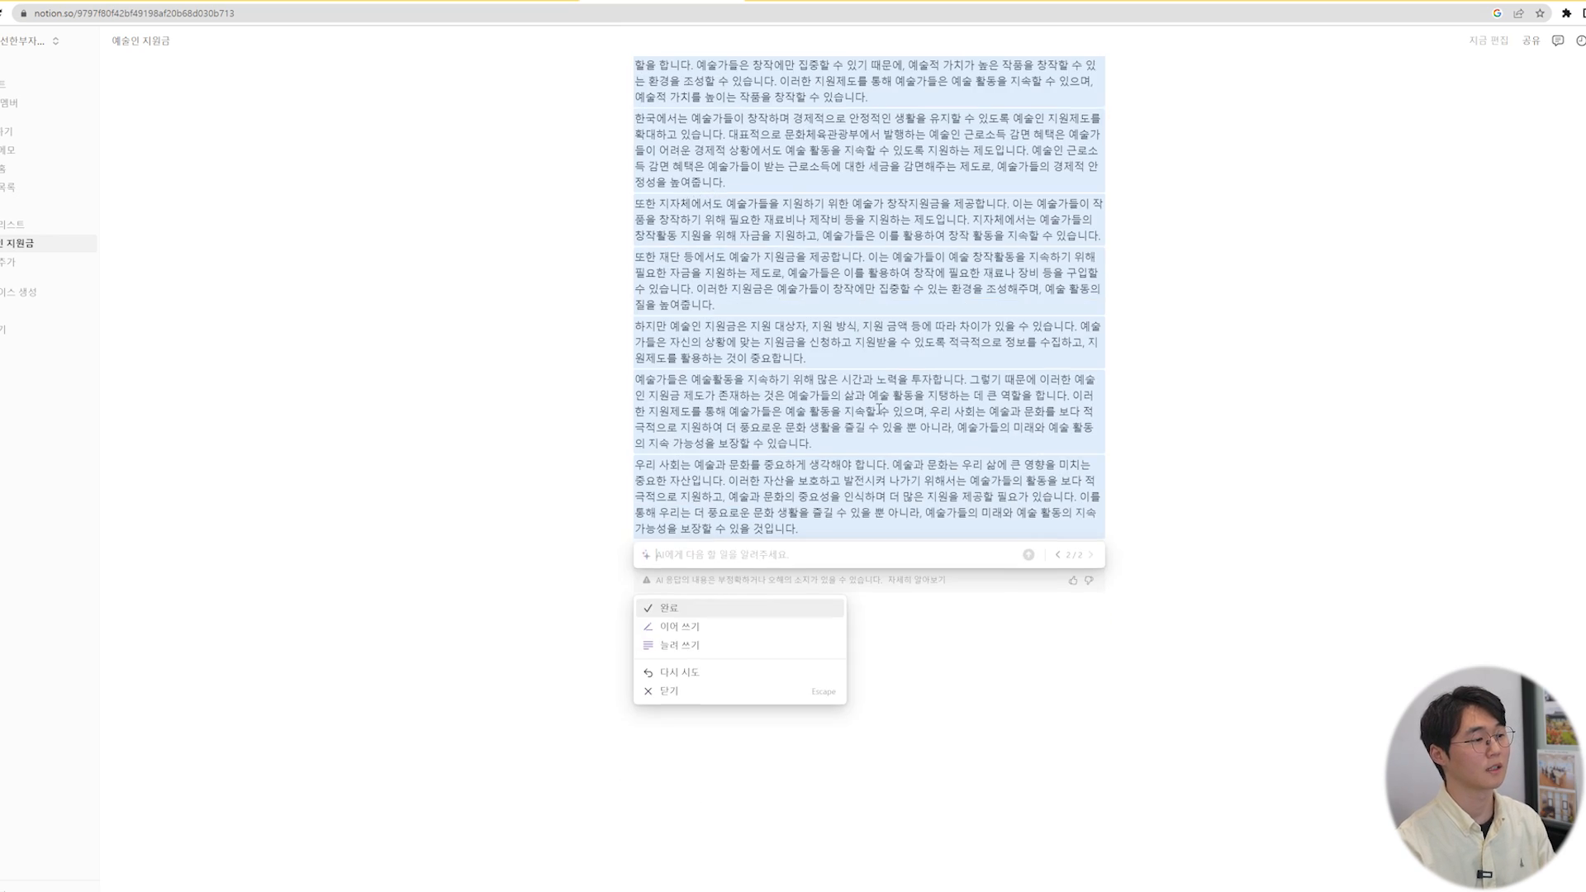
scroll(812, 417, up, 5)
scroll(811, 417, down, 3)
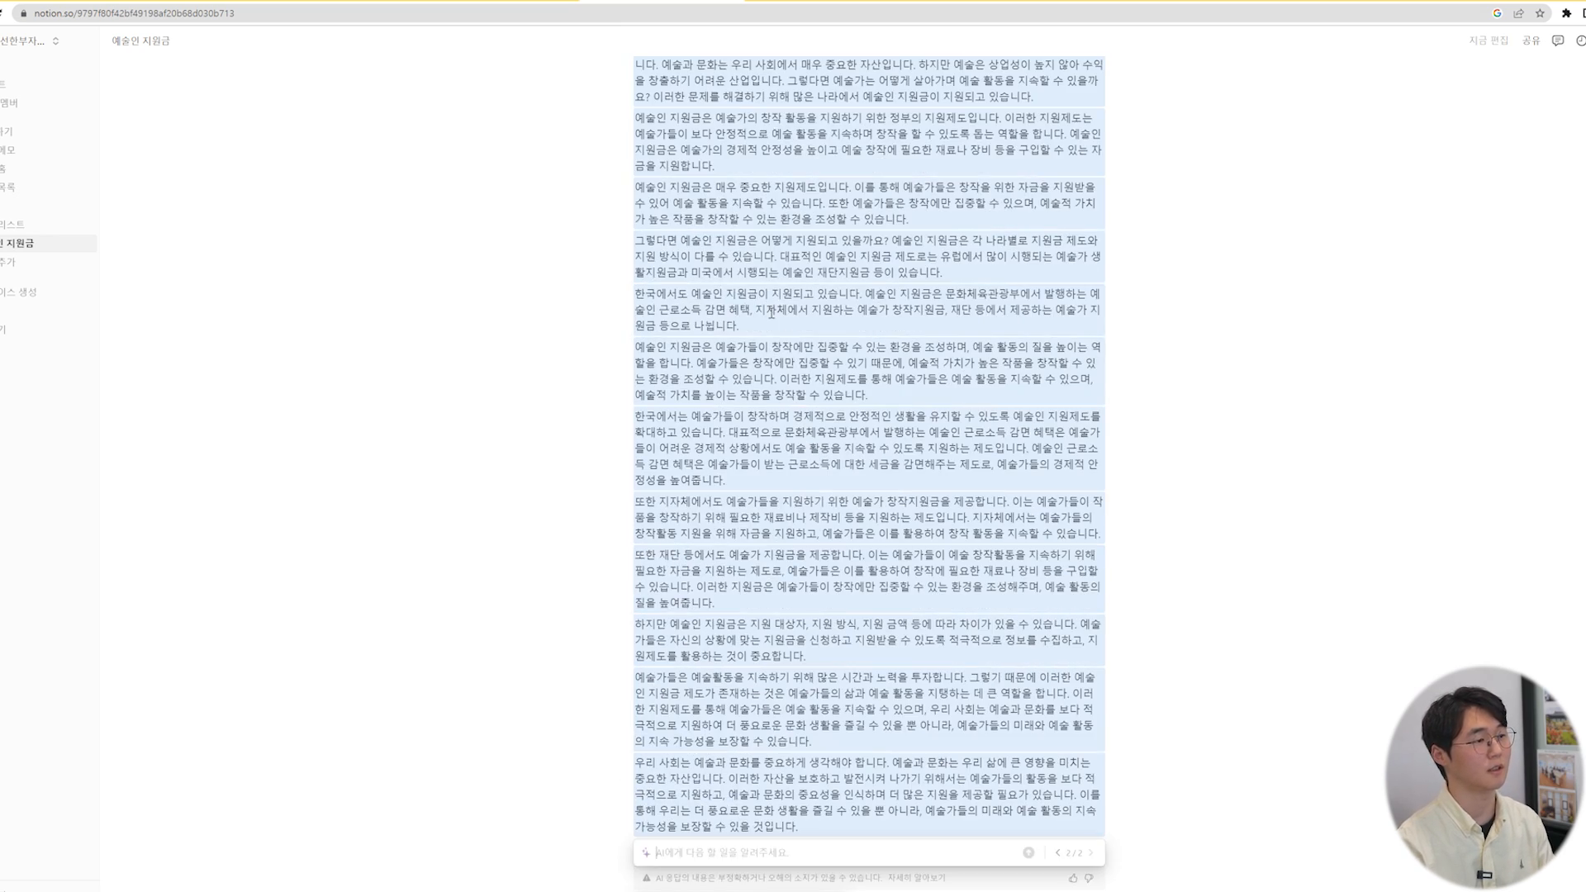
key(Return)
- Select the lengthened body text below the "예술인 지원금" heading through to the last paragraph for copying
scroll(776, 735, up, 3)
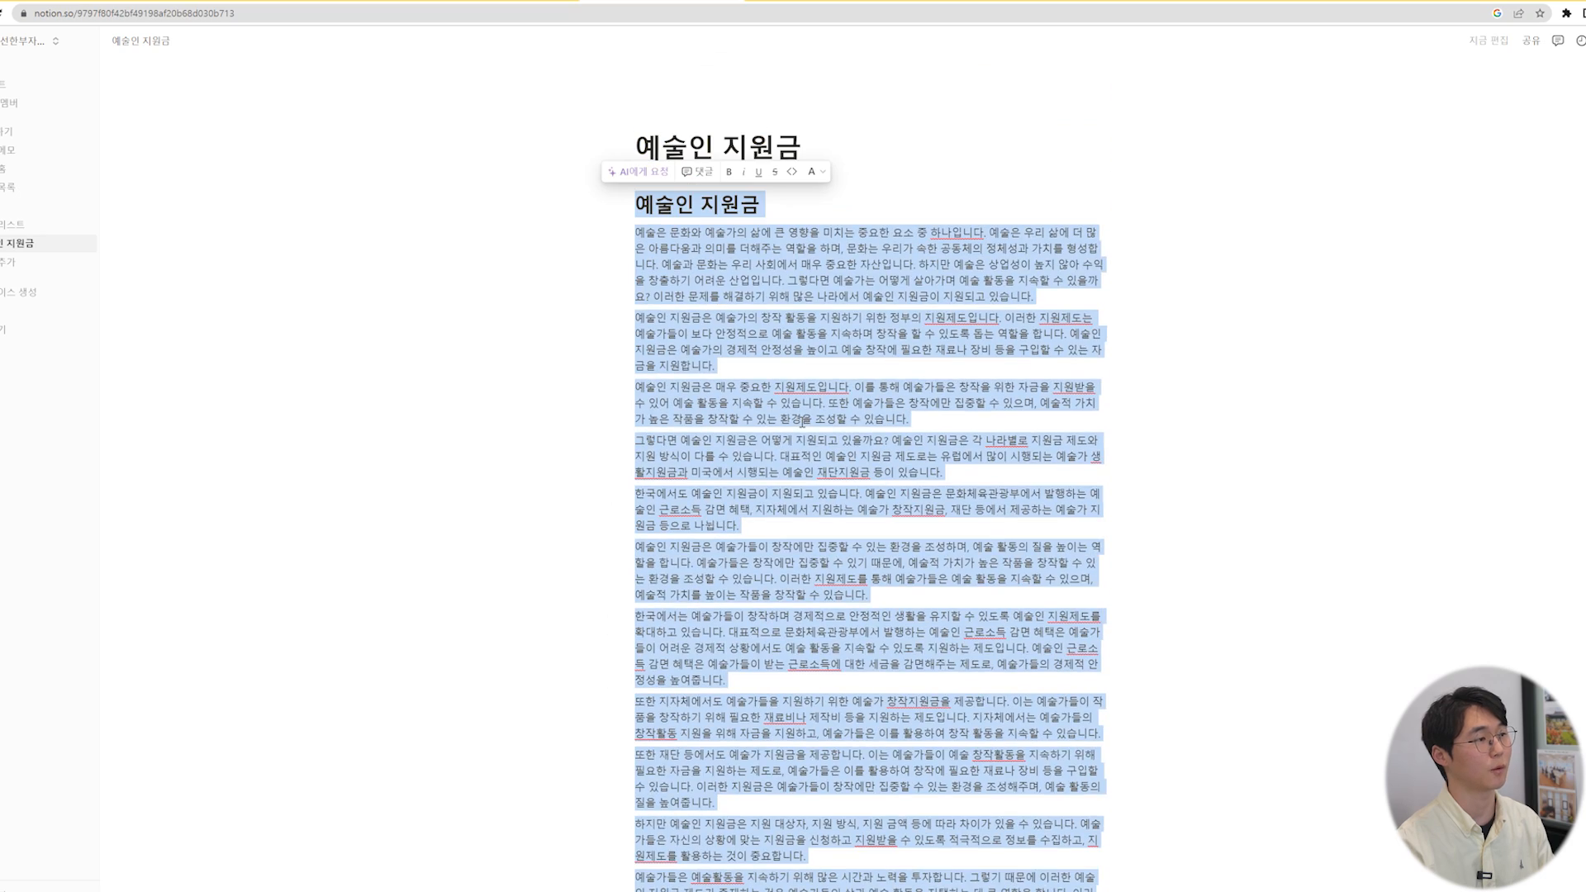
drag(635, 233, 855, 701)
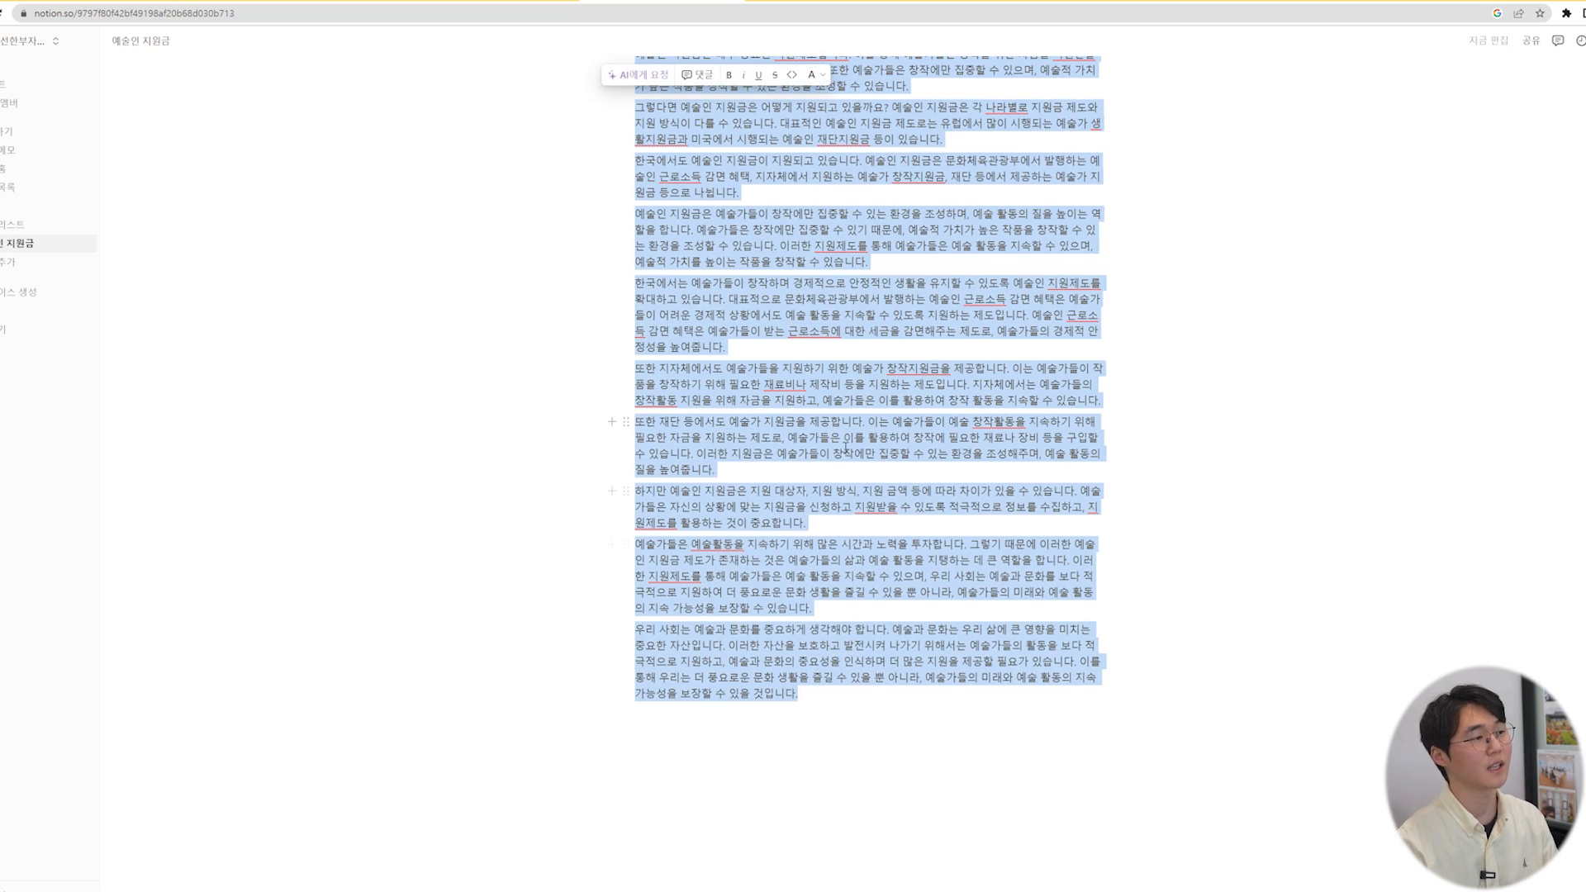
scroll(845, 448, up, 5)
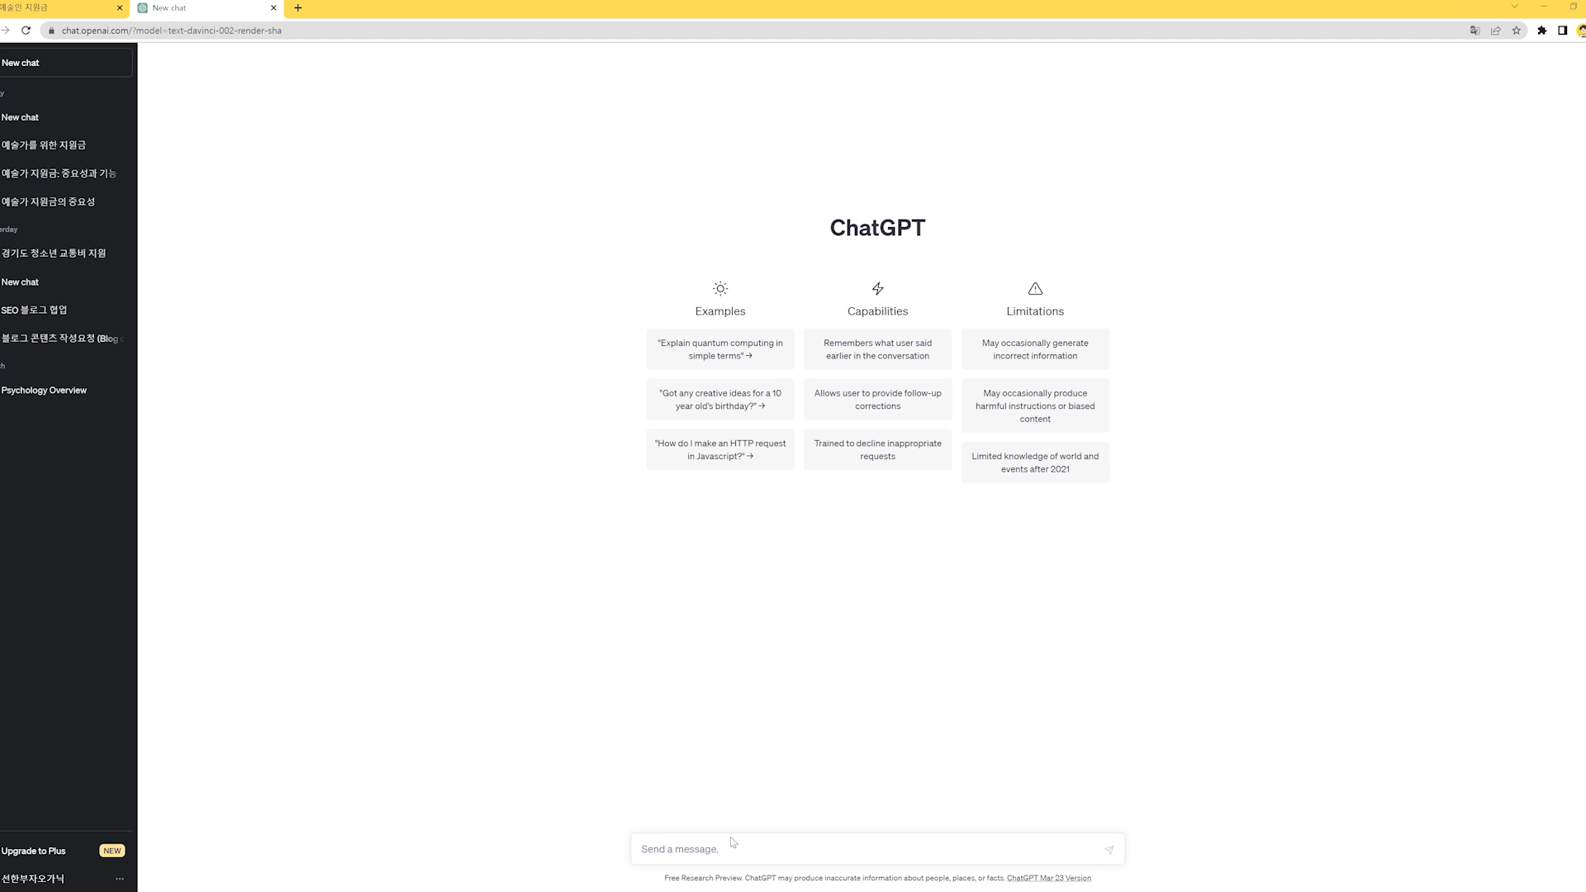
- In a new ChatGPT chat, send "너는 블로그를 잘 쓰는 블로거이자 카피라이터야 아래의 포스팅 내용을 분석해줘" followed by the copied Notion text
text(너는 블록)
text(그를 잘 쓰는 블로그거이자 카피아링)
key(BackSpace)
text(라이터야 ㅇ)
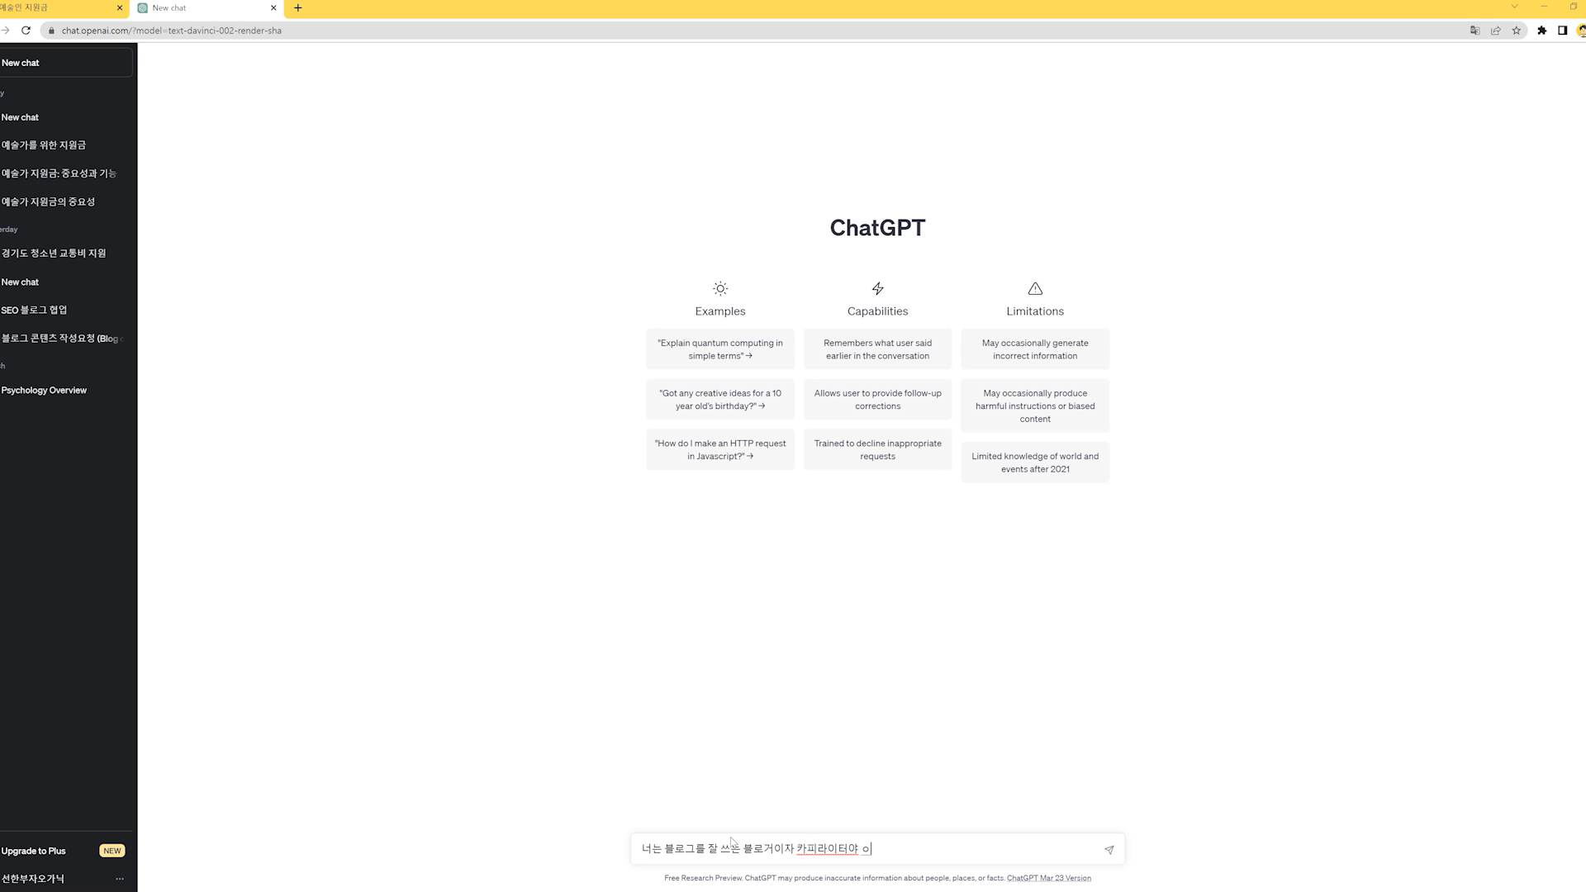
text( 앞으로 ㅈ)
text( 아래의 포스팅 내요)
text(용을 분석해줘)
key(shift+Return)
key(shift+Return)
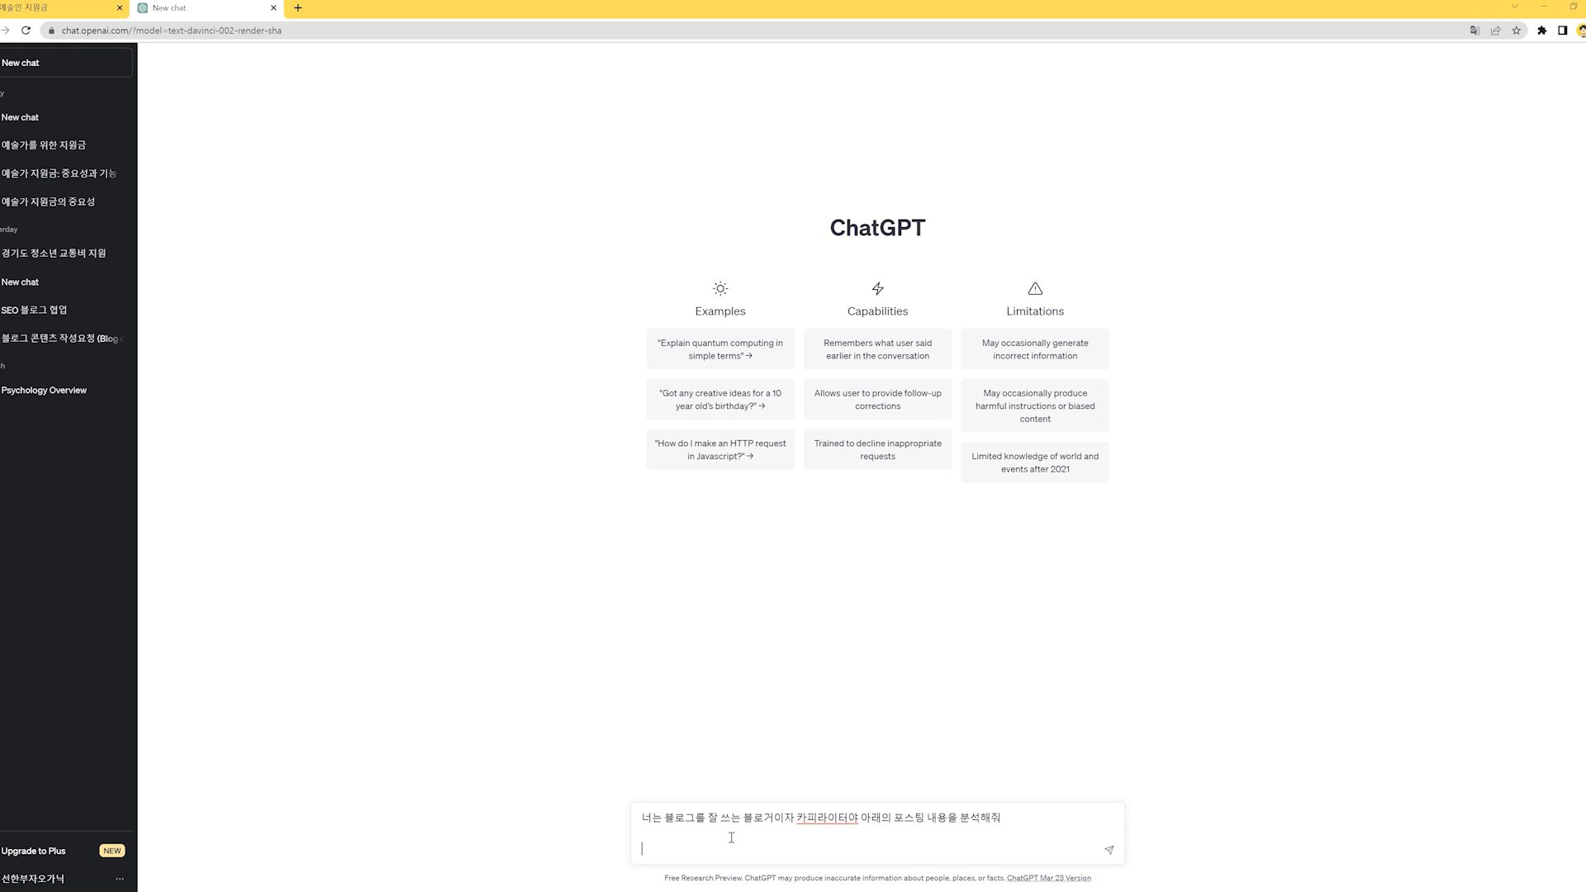
key(ctrl+v)
key(Return)
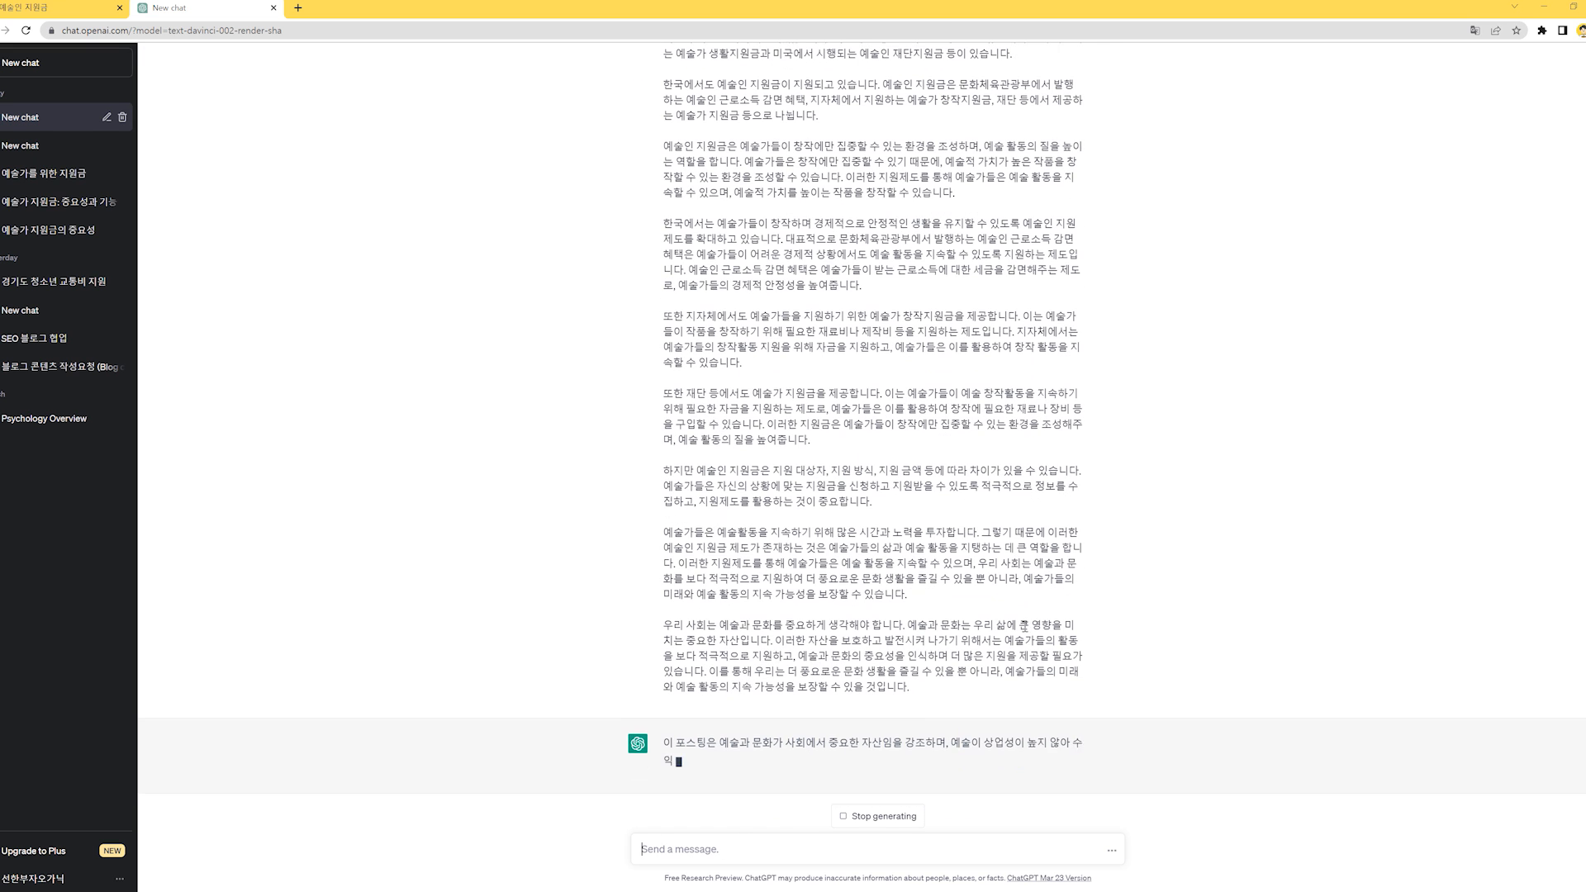
- Review the submitted prompt with its pasted post and read ChatGPT's analysis below it
scroll(841, 565, up, 5)
mouse_move(668, 66)
mouse_down()
mouse_move(1032, 67)
mouse_move(668, 68)
mouse_up()
click(1034, 69)
click(668, 70)
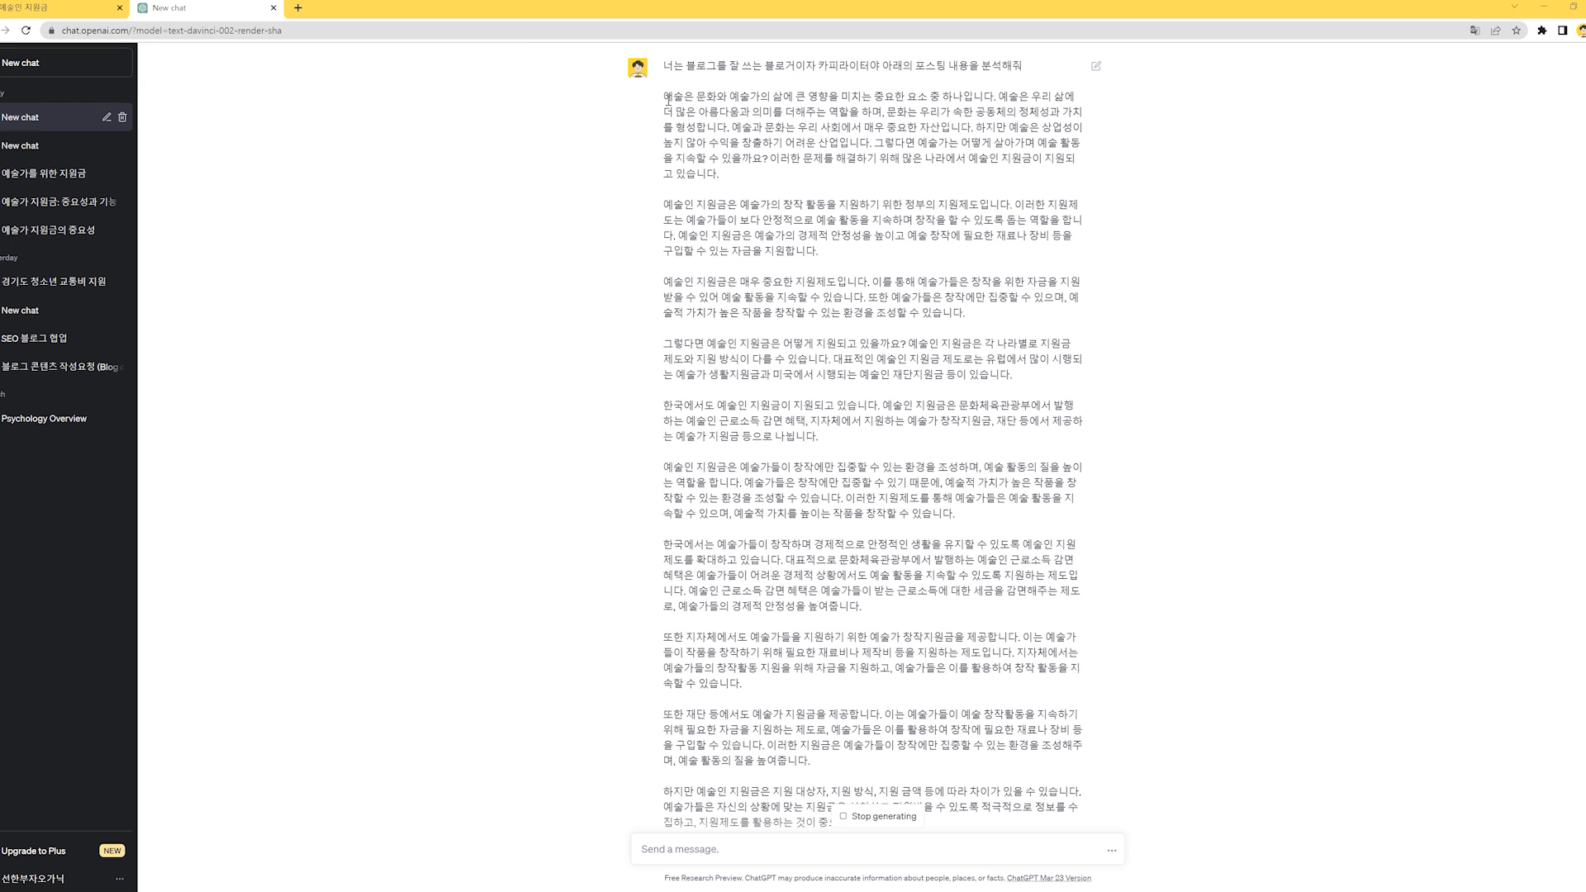
scroll(842, 591, down, 5)
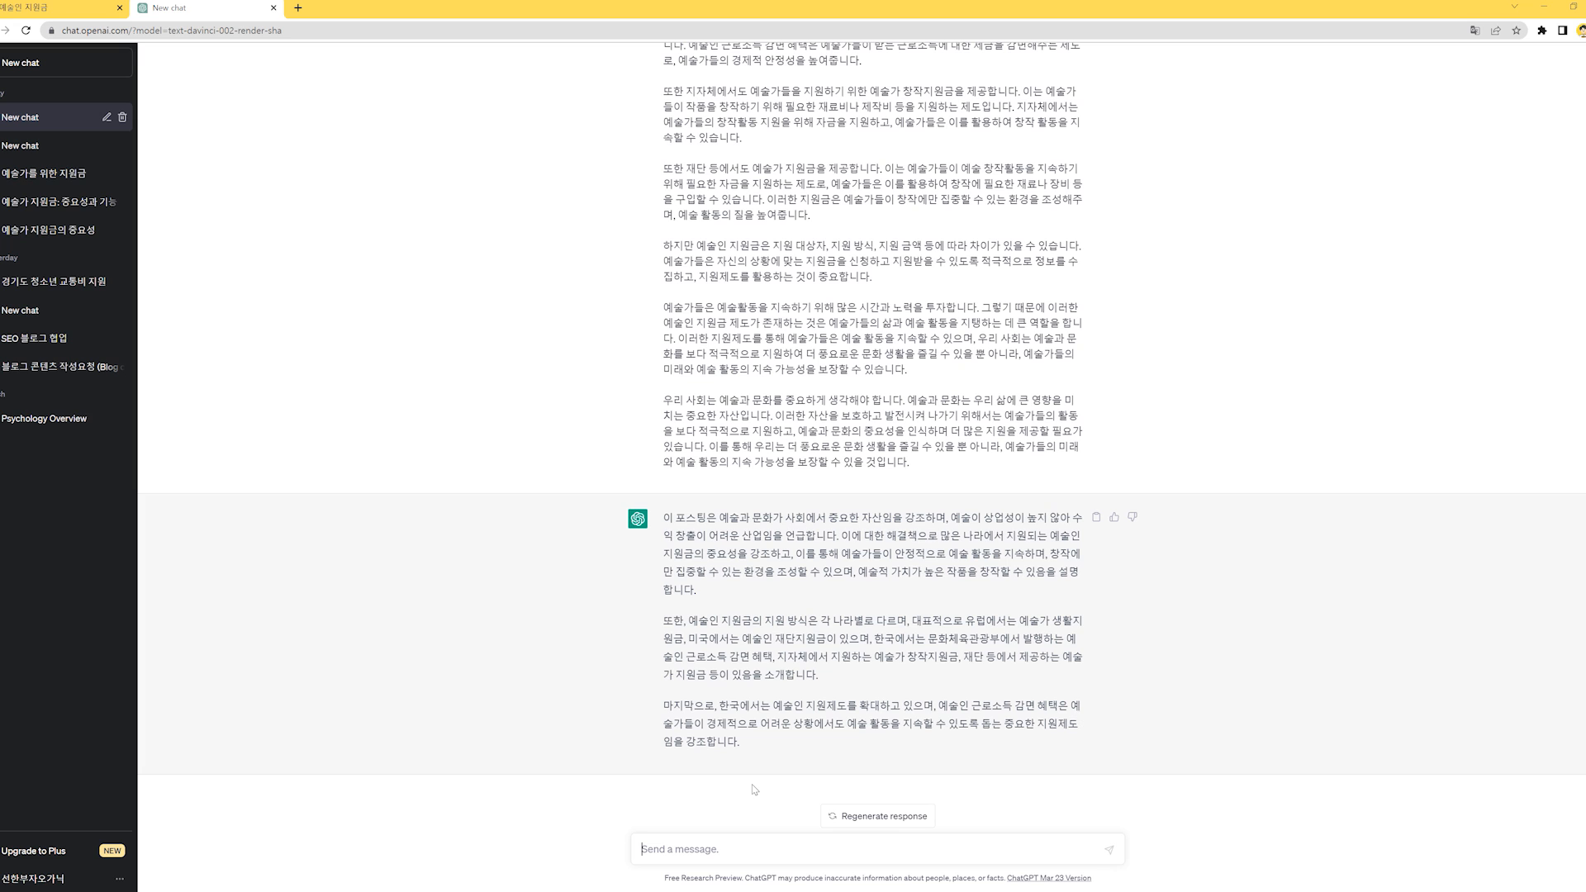
scroll(647, 594, up, 2)
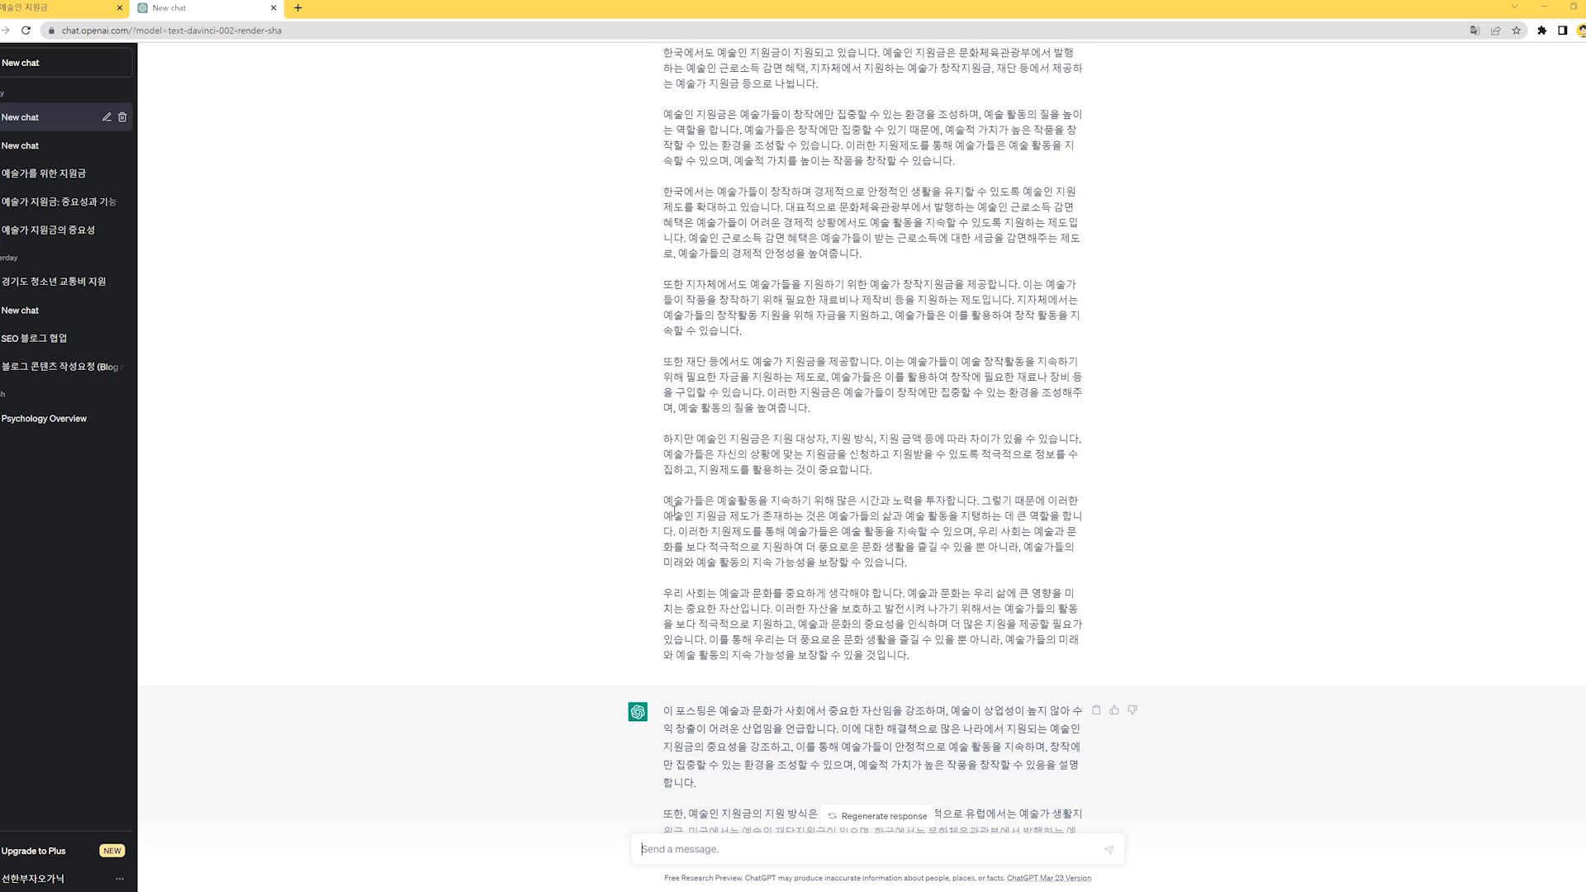
scroll(673, 508, up, 1)
scroll(686, 661, down, 3)
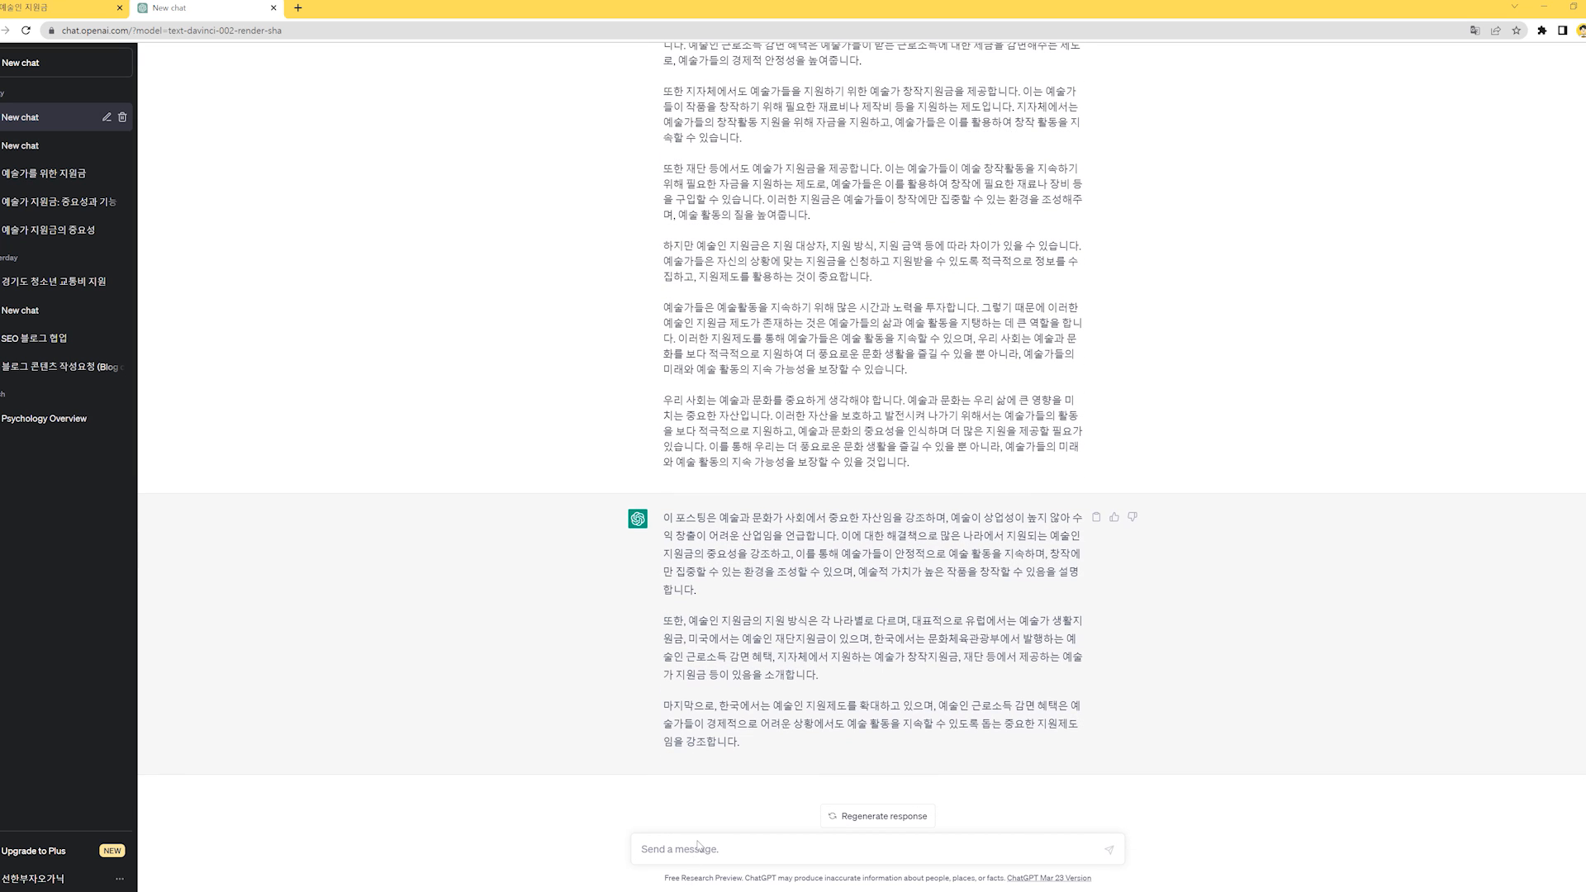
- Ask ChatGPT: "너가 분석한 포스팅 내용을 토대로 4문단으로 나눠줘 그리고 소제목도 함께 알려주면 좋겠어"
text(너가 분석한 포스팅 내용을 토대로 4문단으로 나눠)
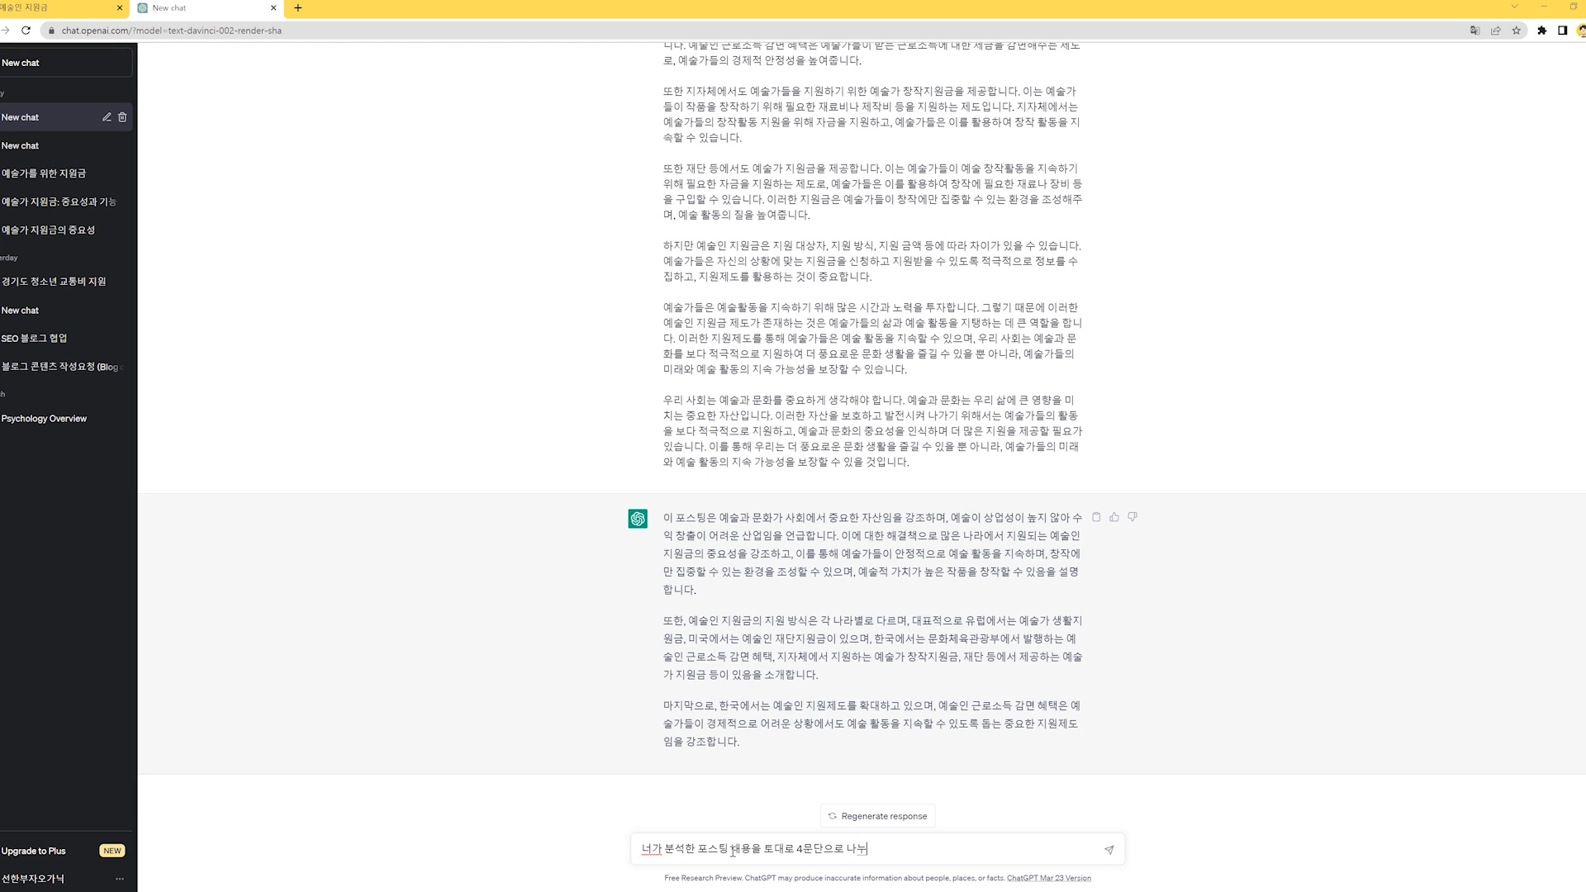
text(줘 글리고 소제목도 함께 알ㄹ려주면 좋겠어)
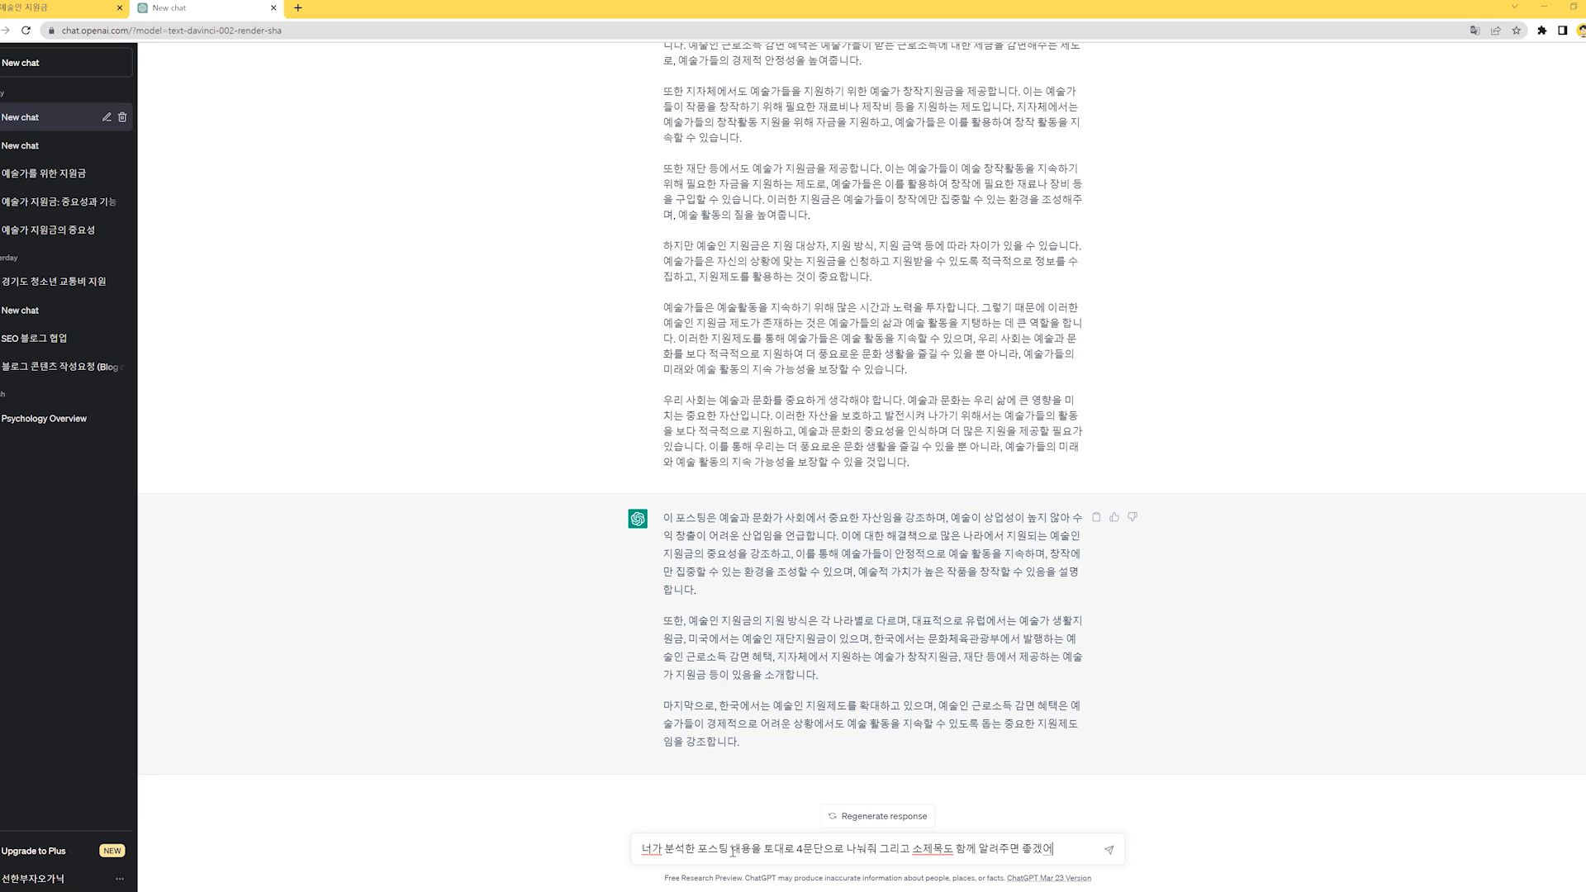
key(Return)
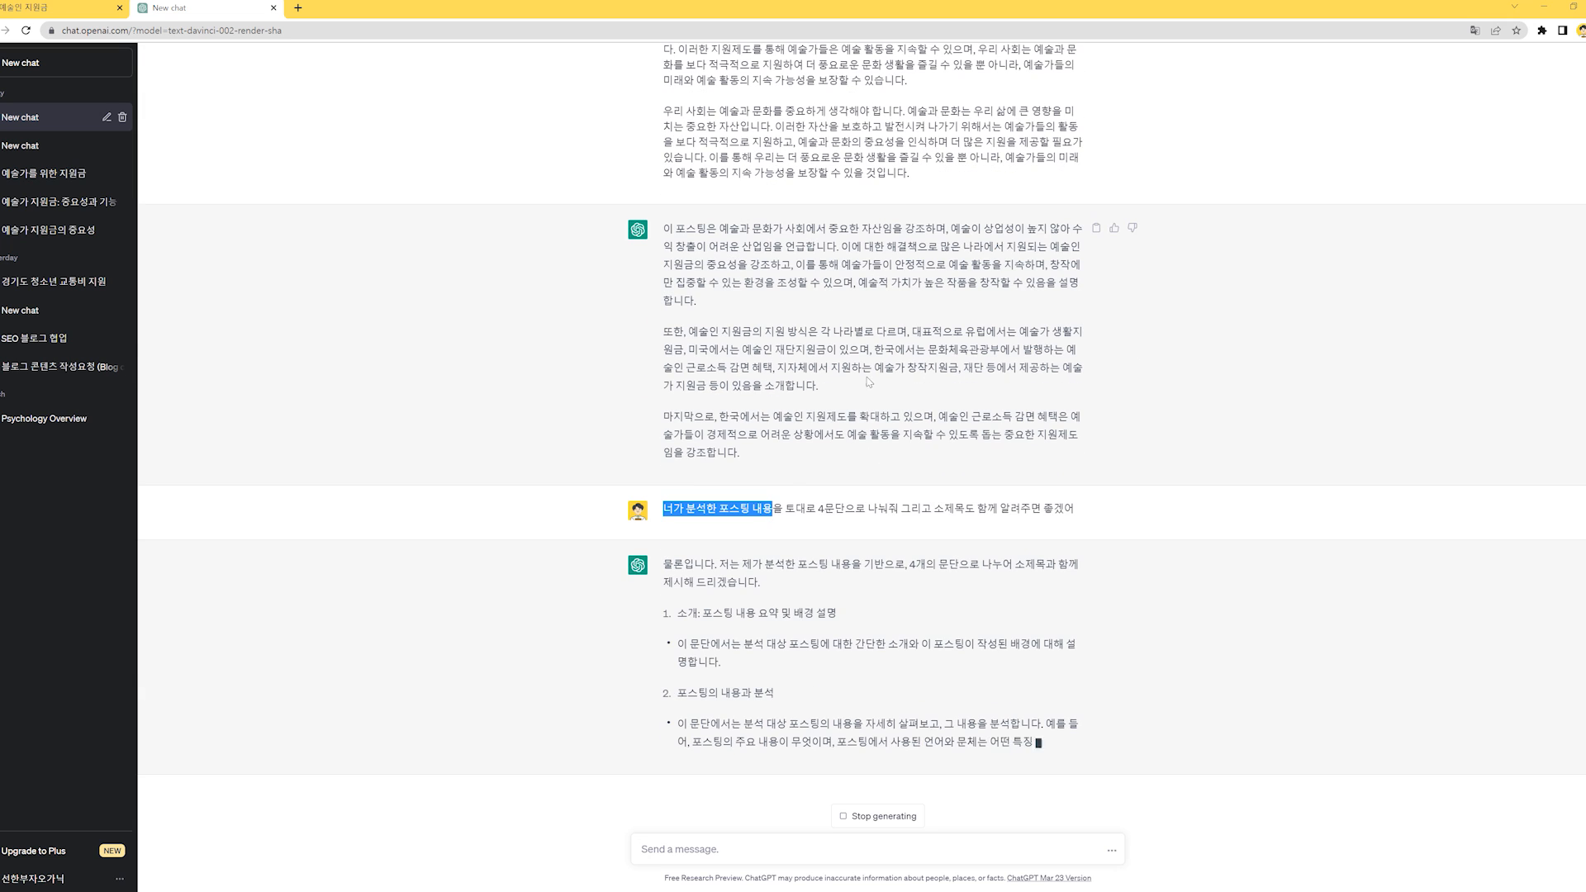
- Read through the four-paragraph request and the beginning of ChatGPT's outline with its subheadings
drag(739, 404, 692, 281)
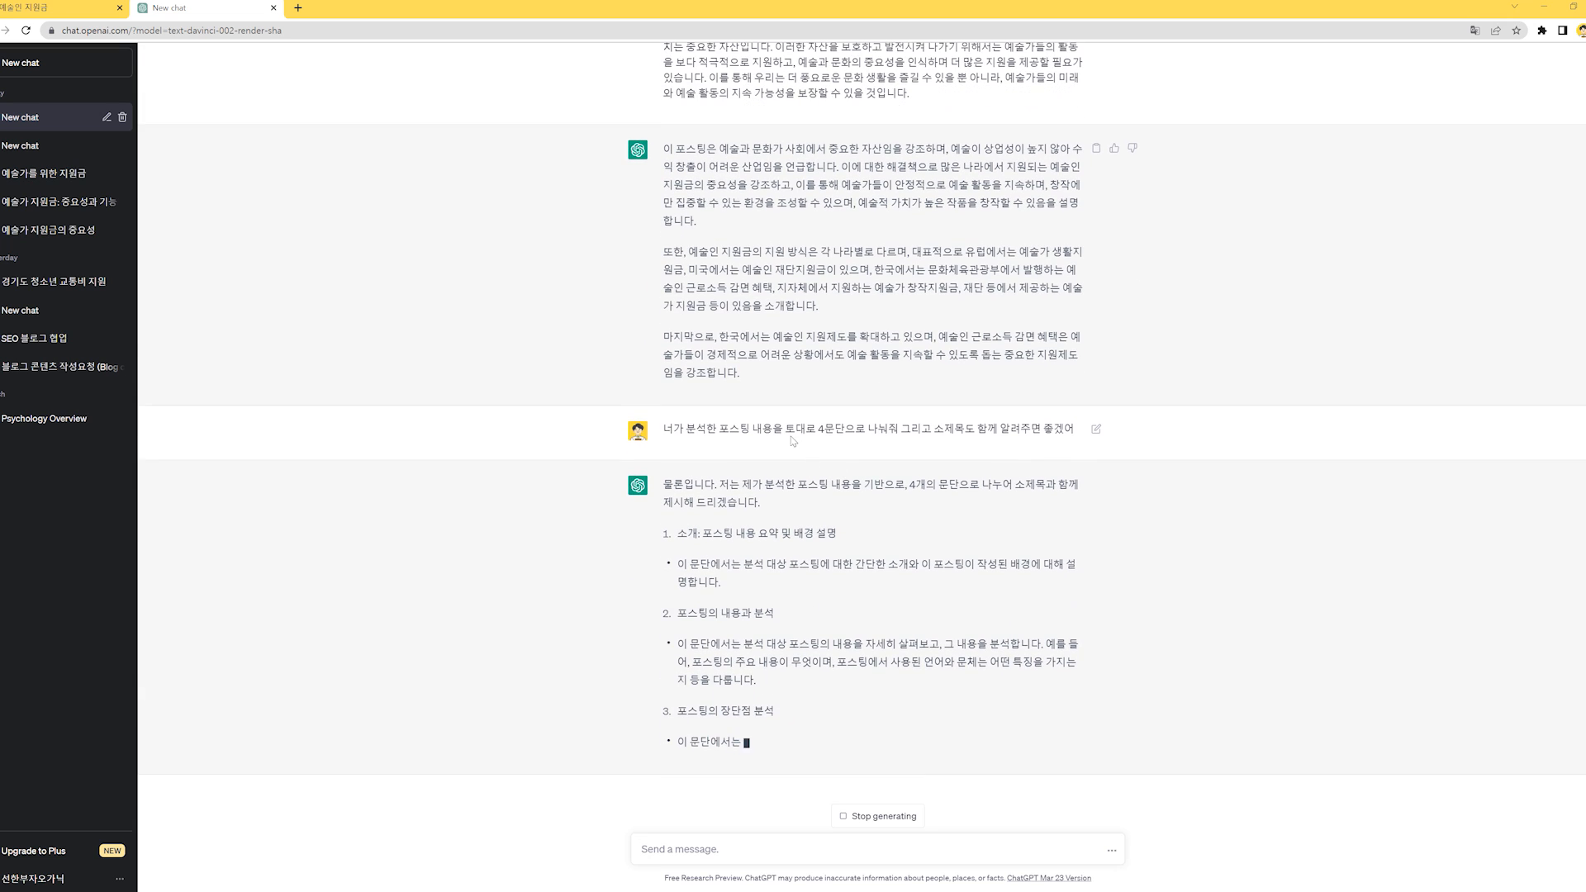
drag(785, 429, 1018, 399)
click(947, 431)
click(1015, 400)
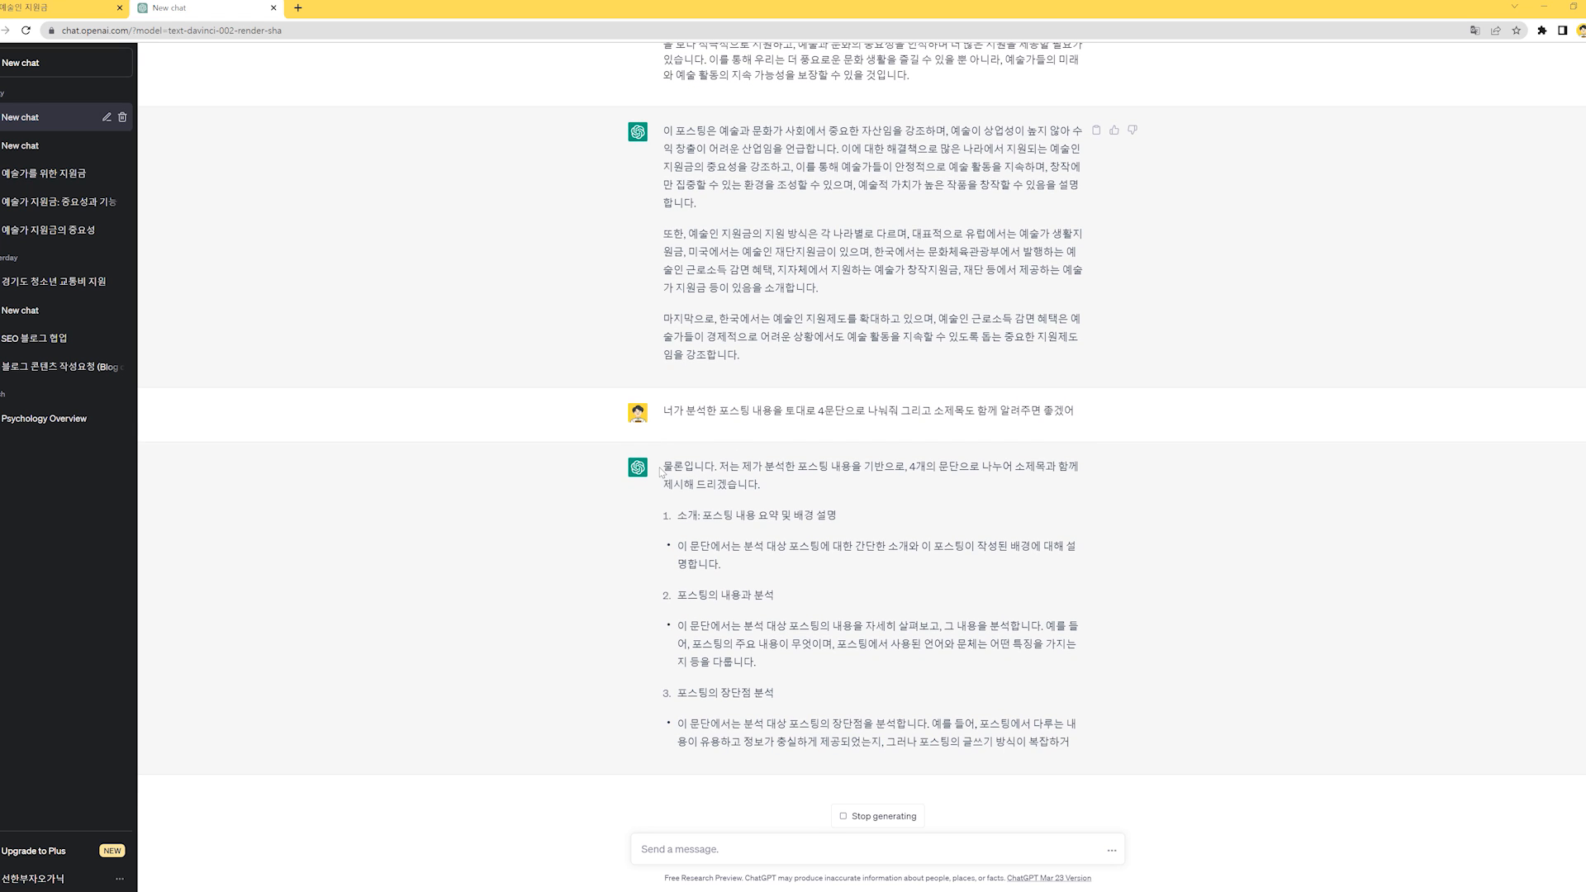
drag(663, 467, 807, 478)
click(830, 513)
drag(700, 496, 835, 497)
click(826, 519)
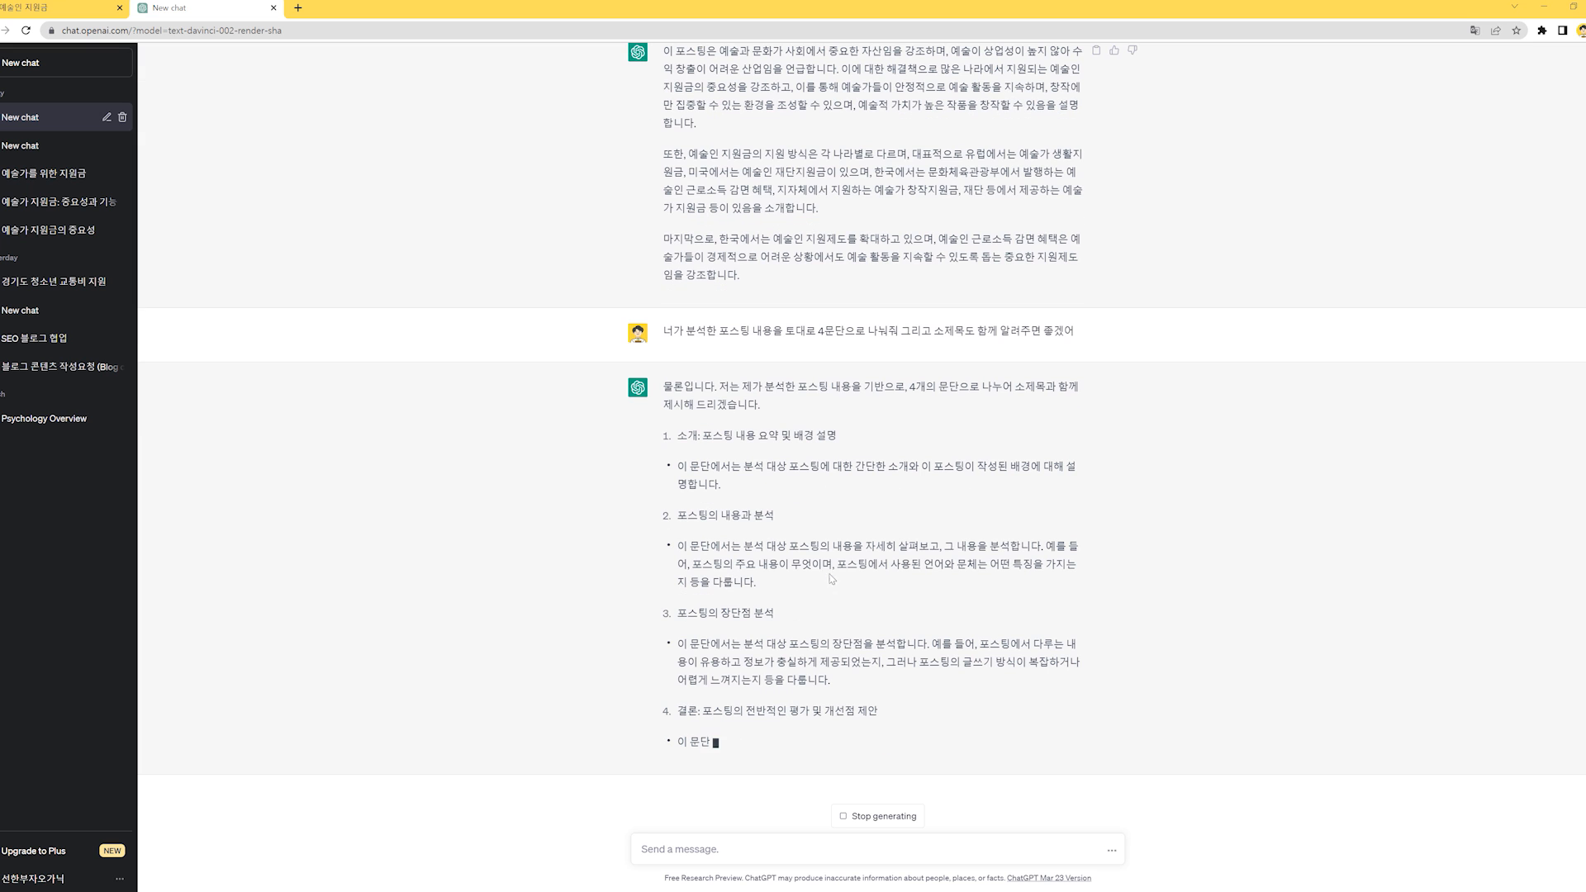
- Compare the four-part outline with the original post and the earlier analysis in the chat
scroll(768, 561, up, 10)
scroll(772, 512, down, 10)
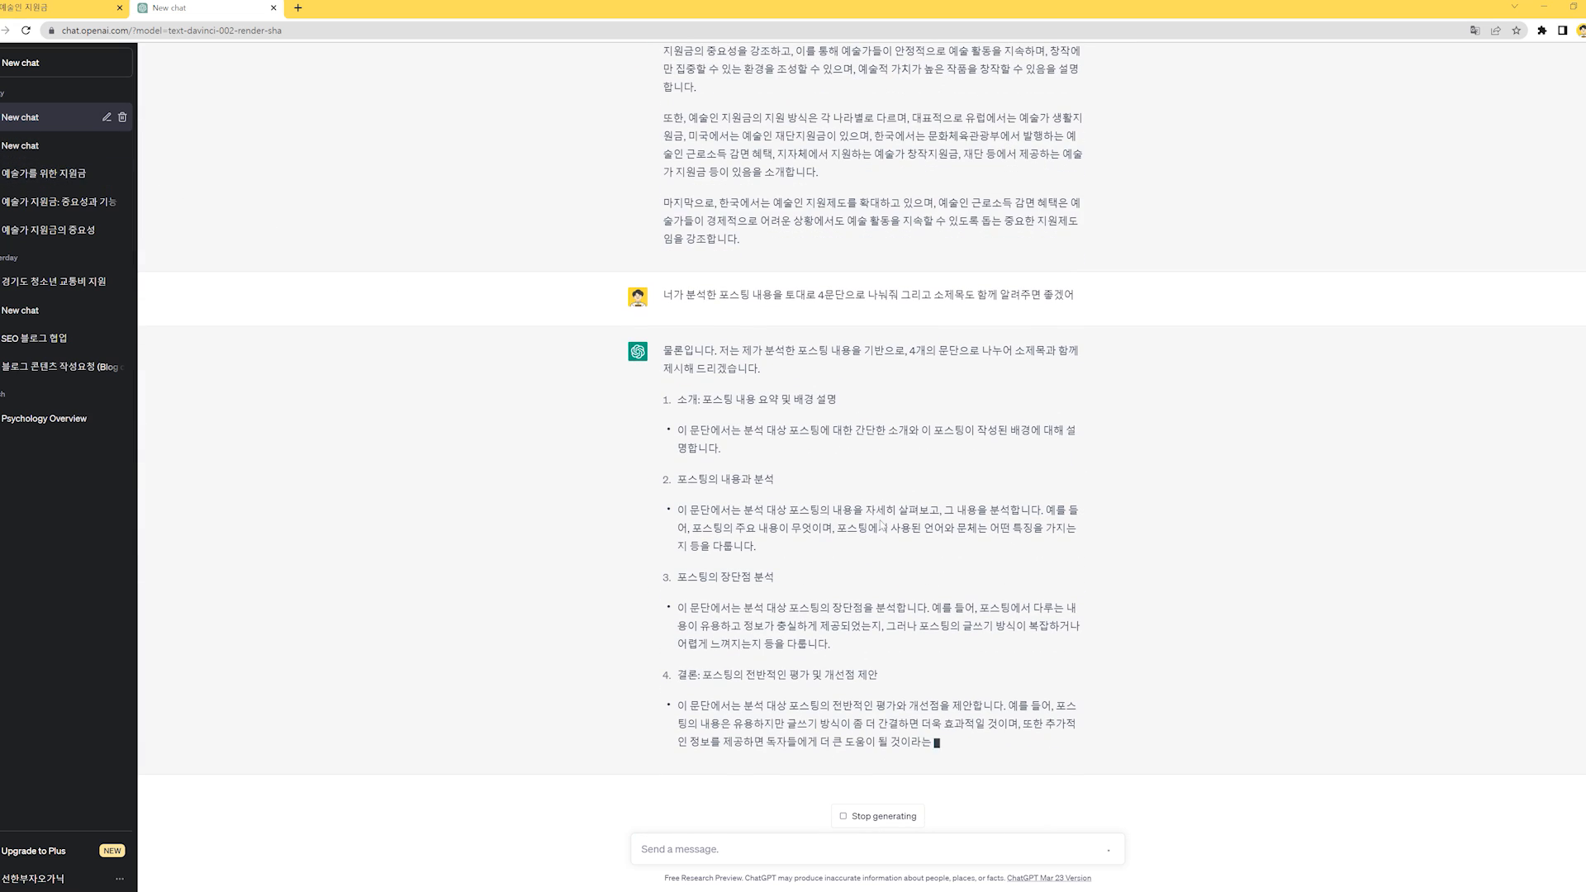
scroll(847, 580, up, 10)
scroll(730, 571, up, 3)
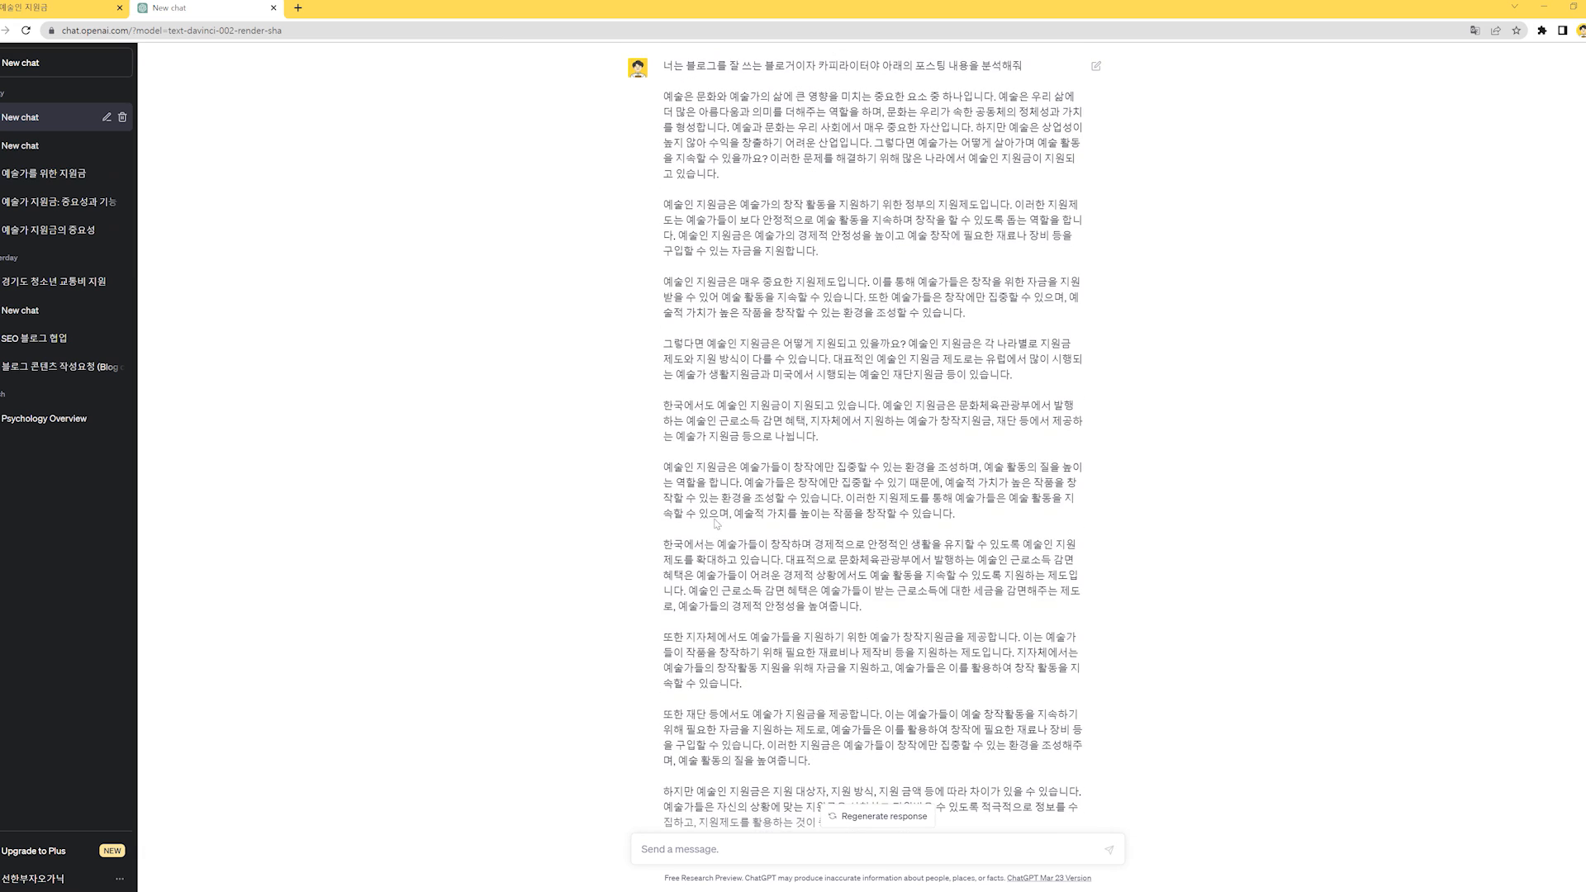
scroll(716, 524, down, 20)
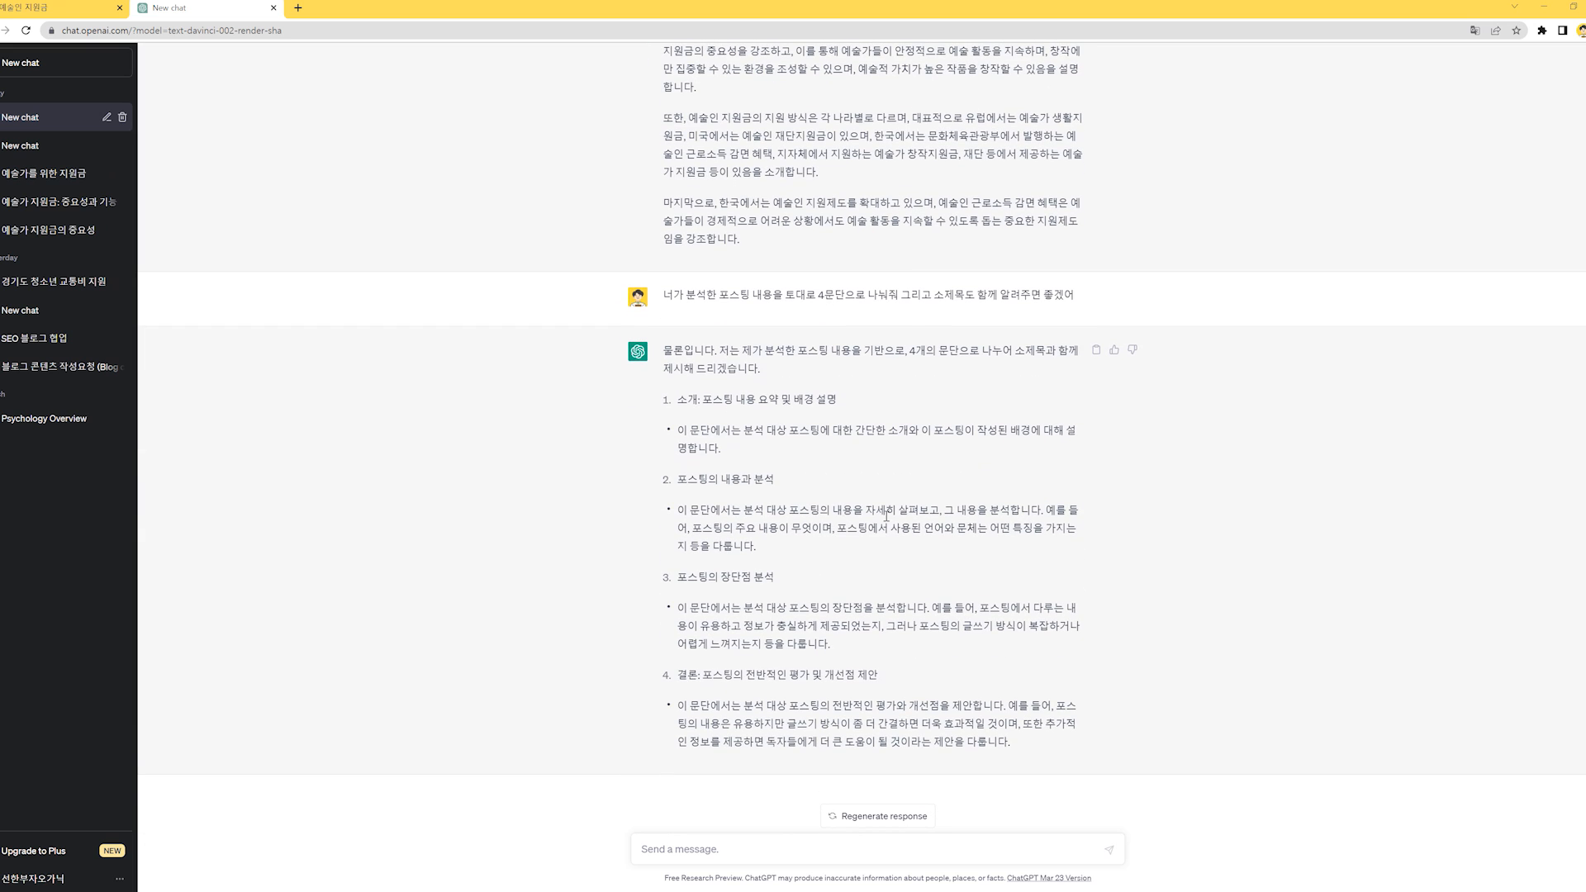
scroll(823, 492, up, 7)
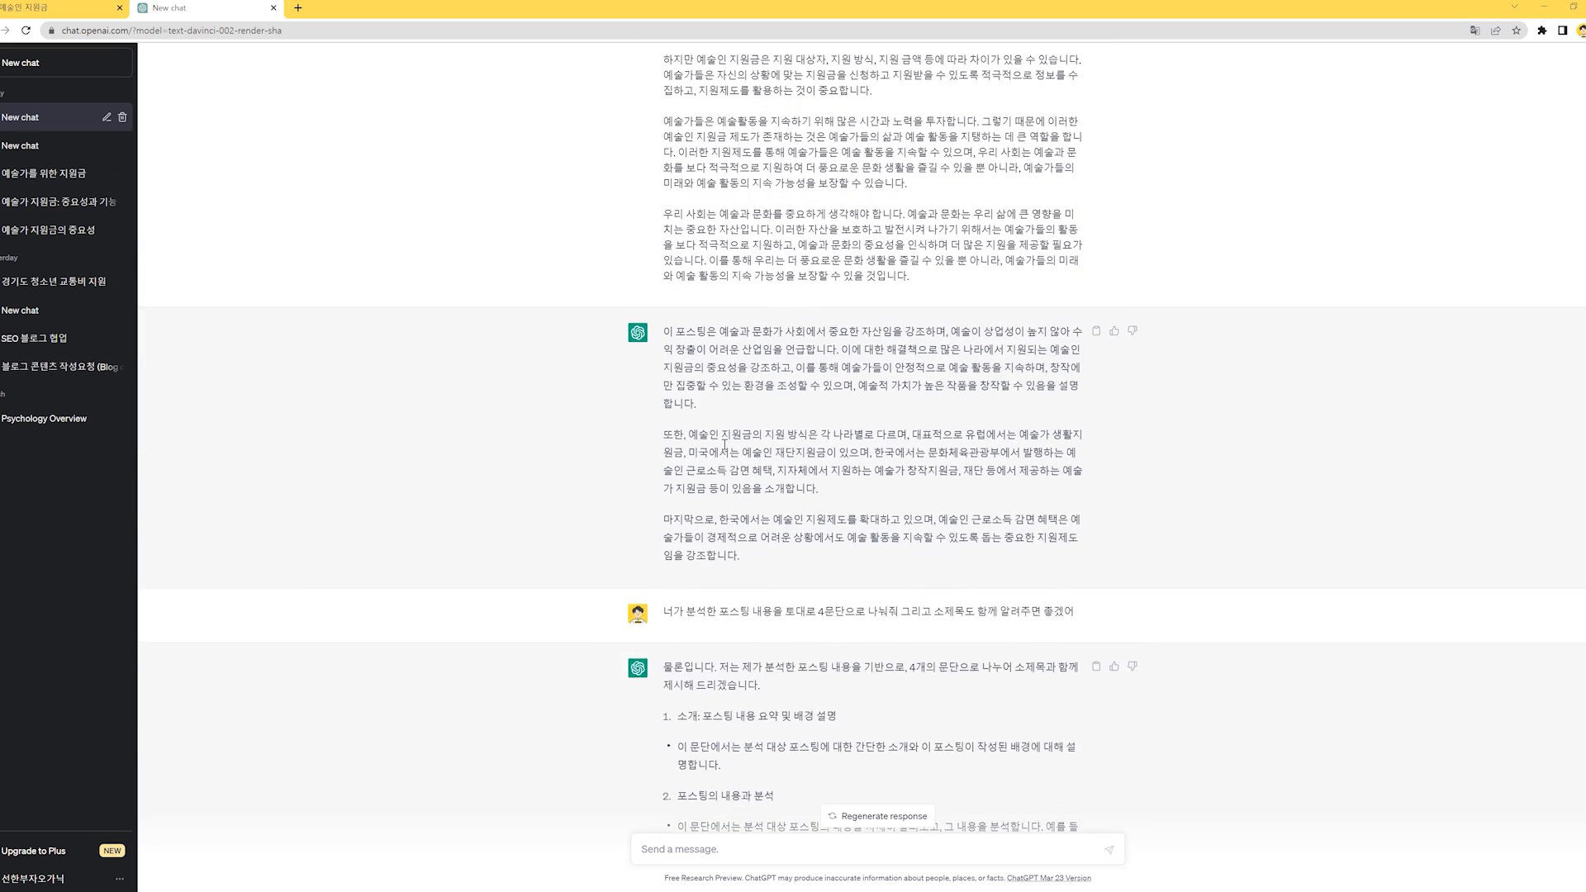
- Open the earlier chat "예술가를 위한 지원금" and examine its four-paragraph request and the outline given in reply
scroll(730, 366, down, 8)
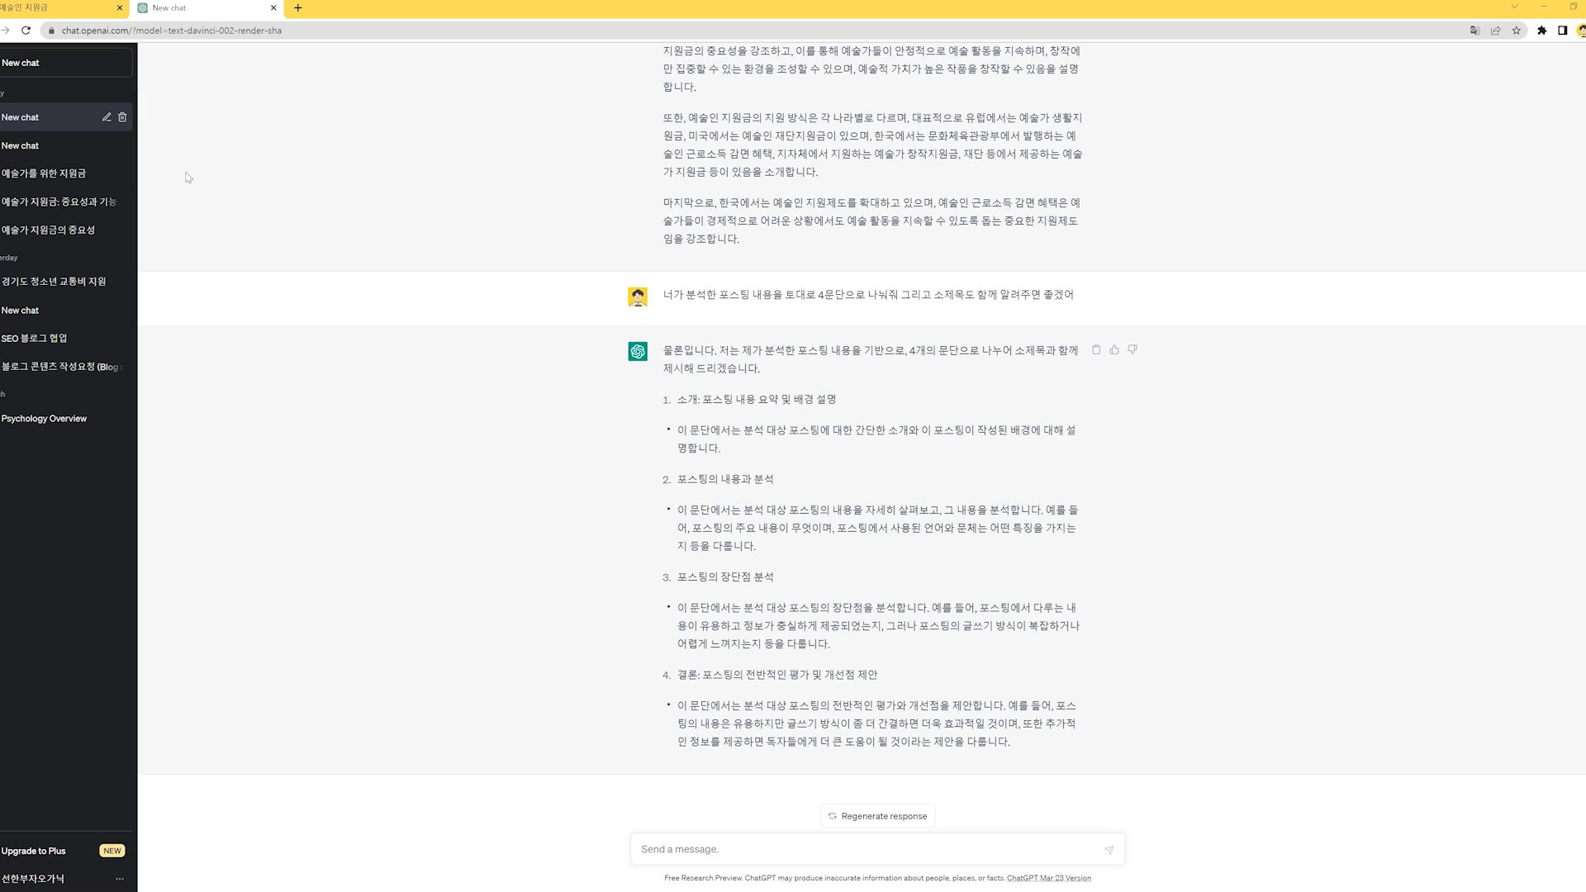
click(69, 182)
scroll(812, 394, up, 3)
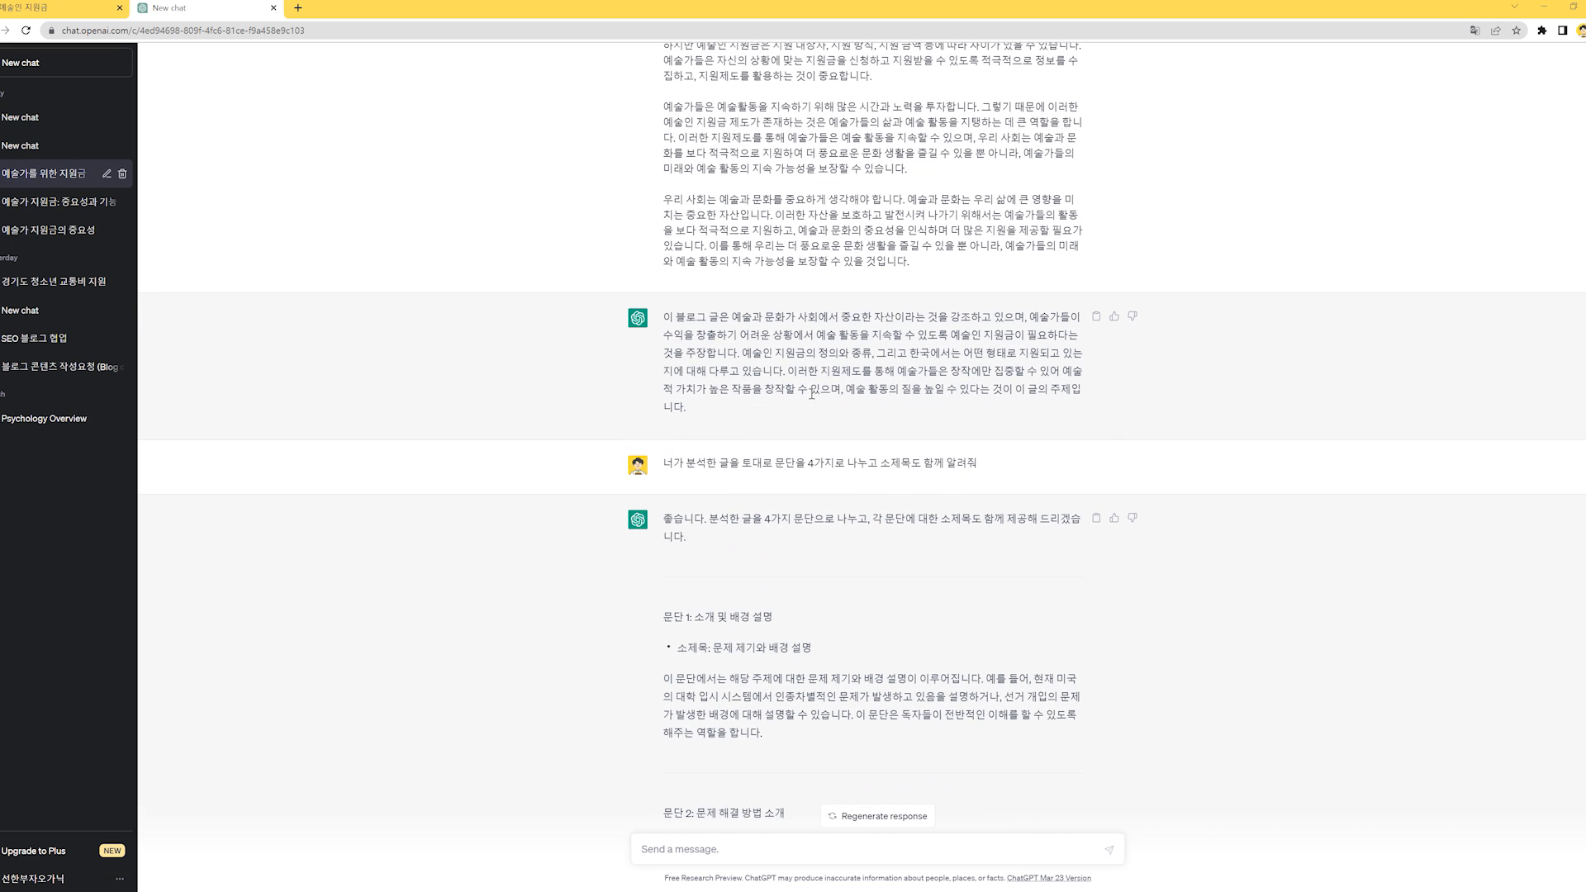
drag(677, 465, 899, 465)
click(920, 464)
scroll(744, 364, down, 2)
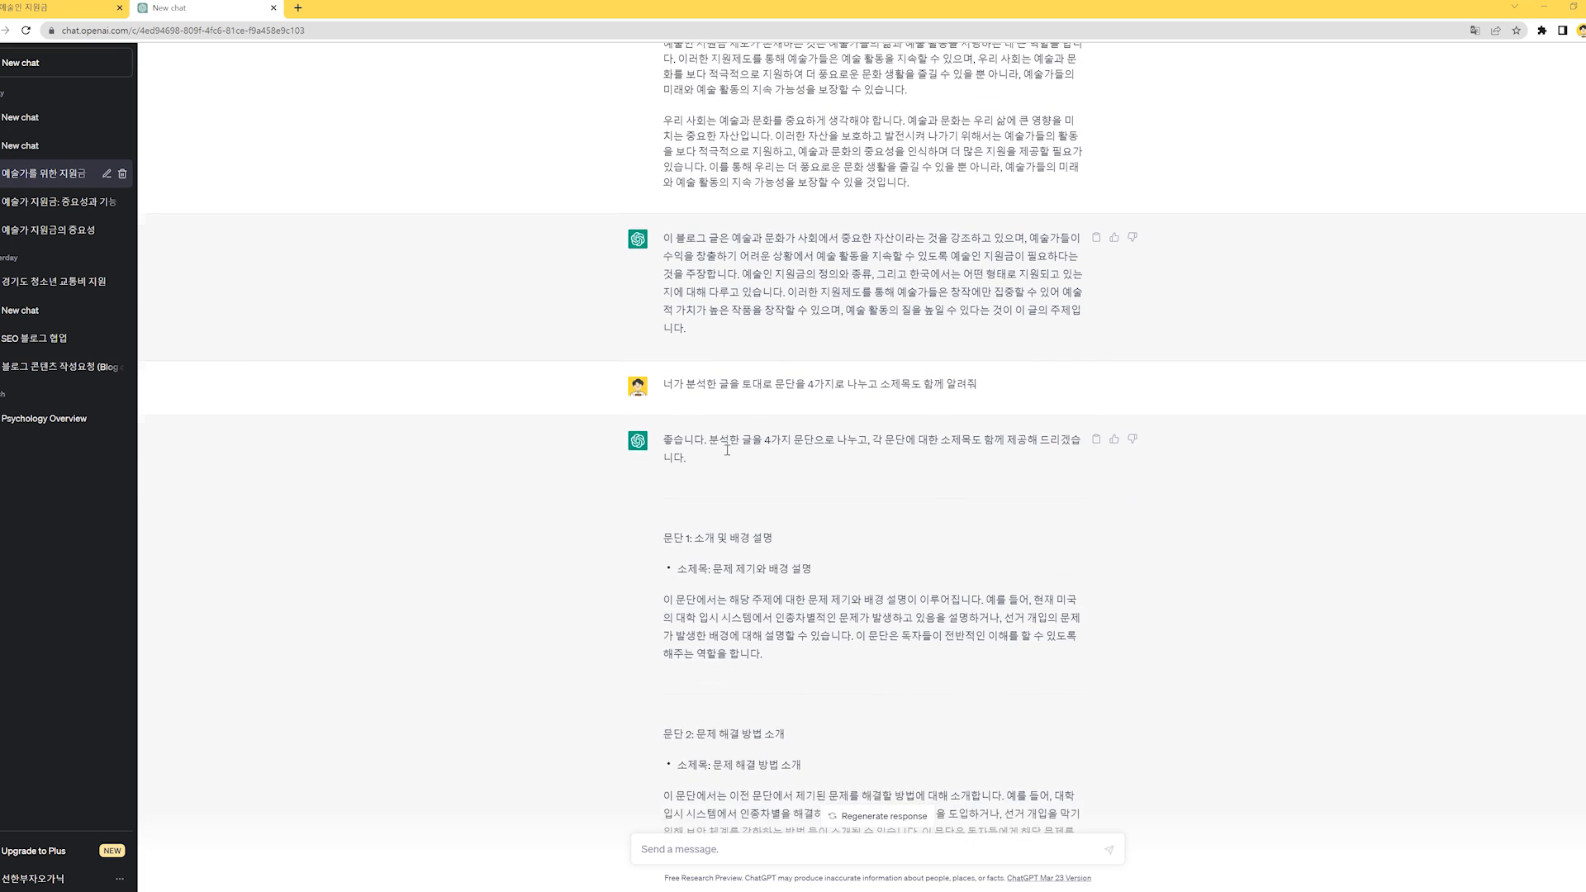
drag(665, 489, 820, 518)
click(820, 518)
scroll(708, 500, down, 2)
scroll(709, 480, down, 2)
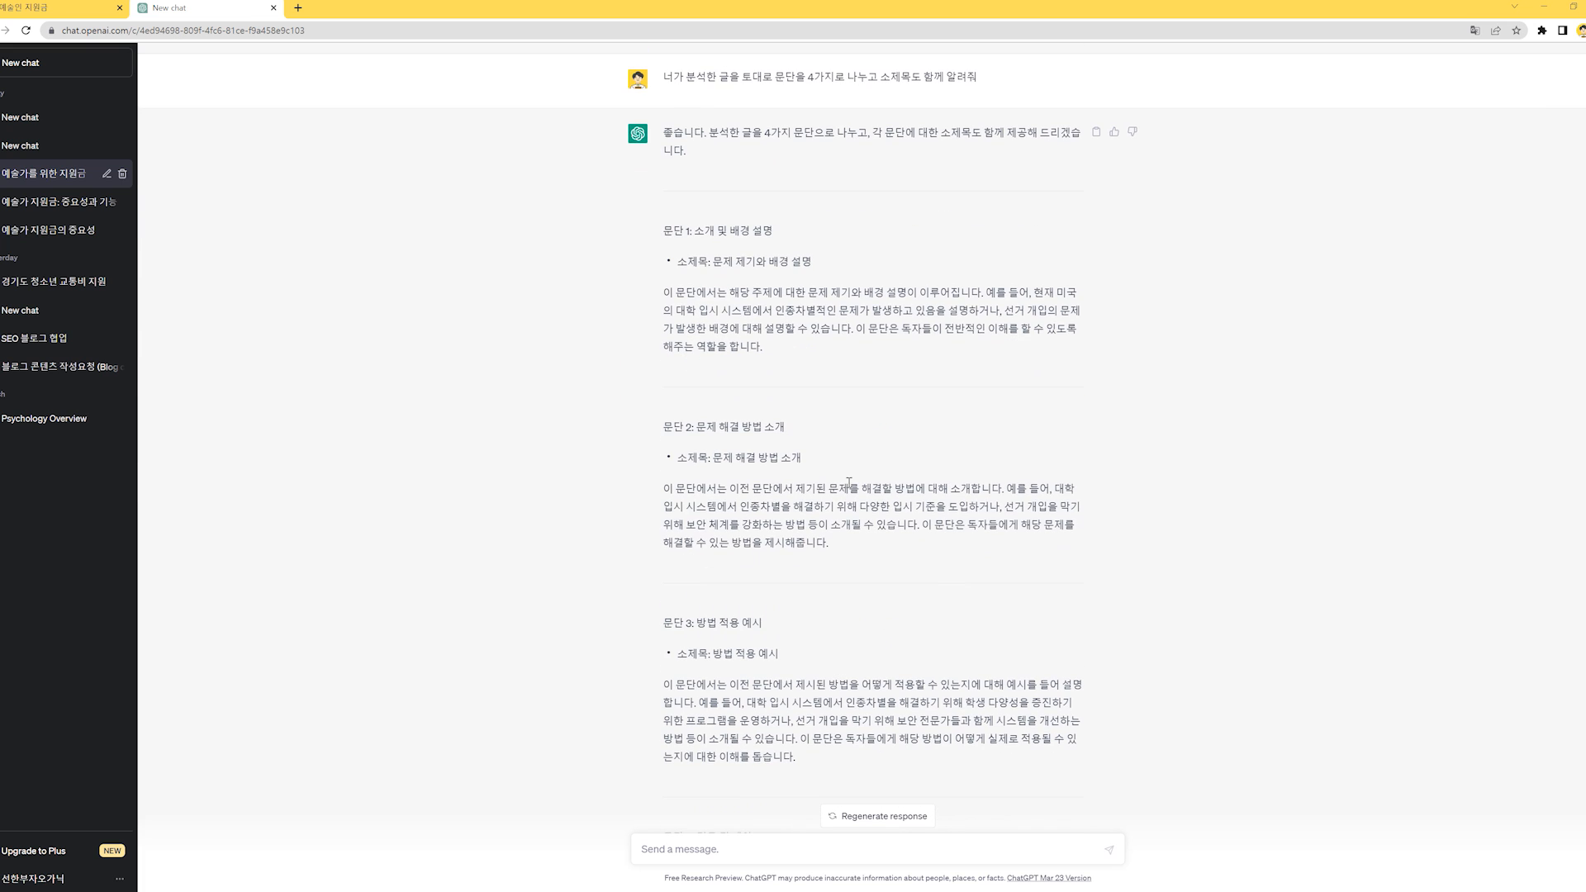
scroll(717, 537, down, 3)
- Open the earlier chat "예술가 지원금: 중요성과 기능" and examine its SEO-based four-paragraph request and reply
click(62, 205)
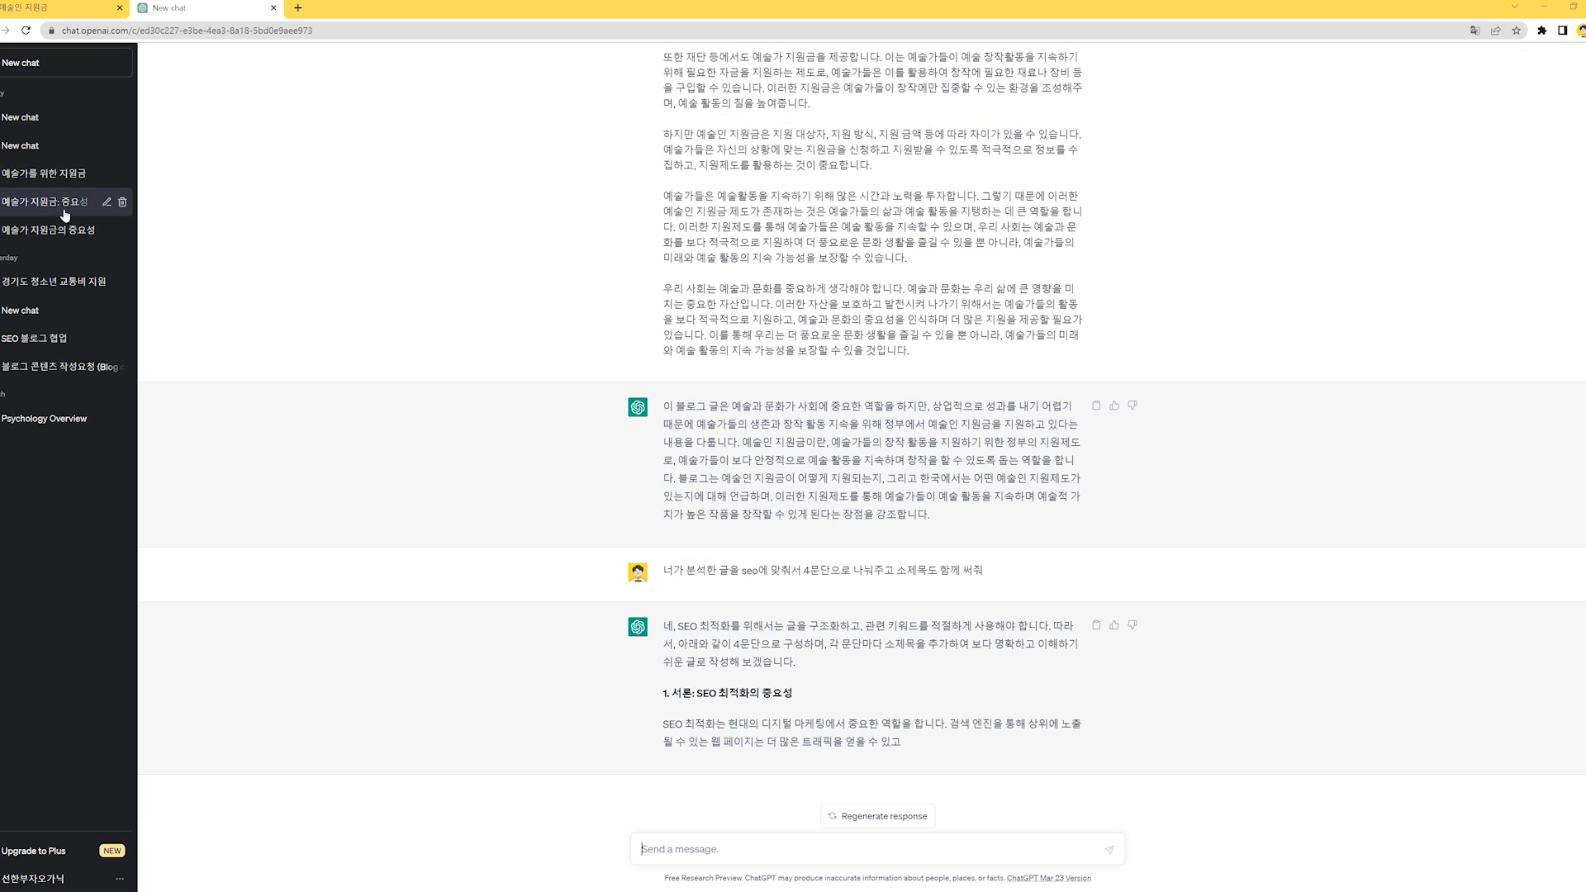
scroll(790, 545, up, 1)
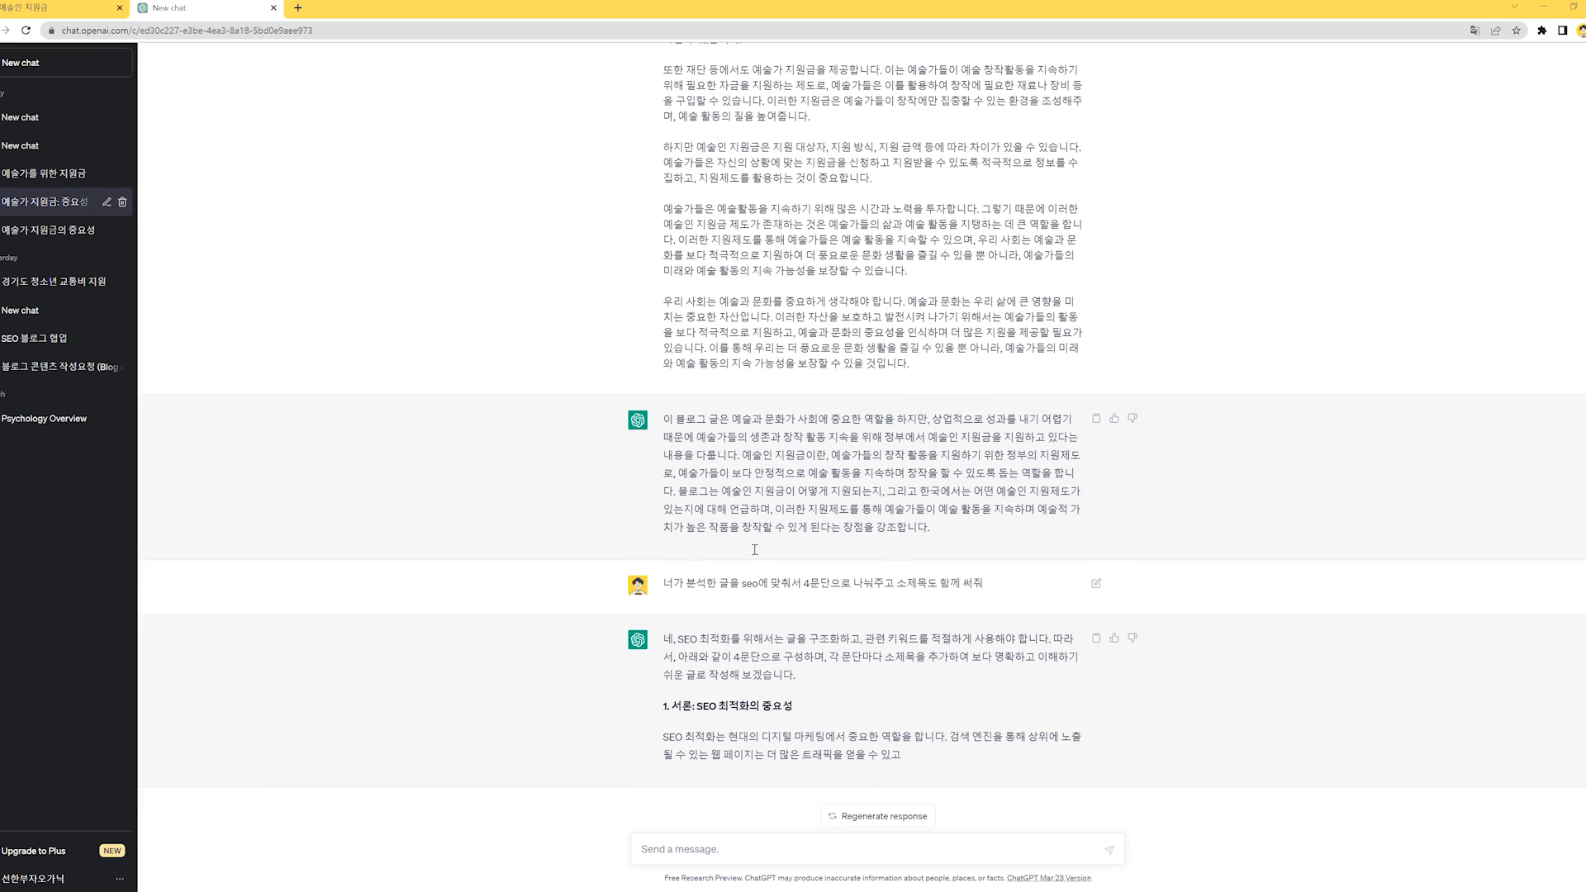
scroll(790, 545, down, 1)
drag(697, 570, 968, 570)
click(977, 570)
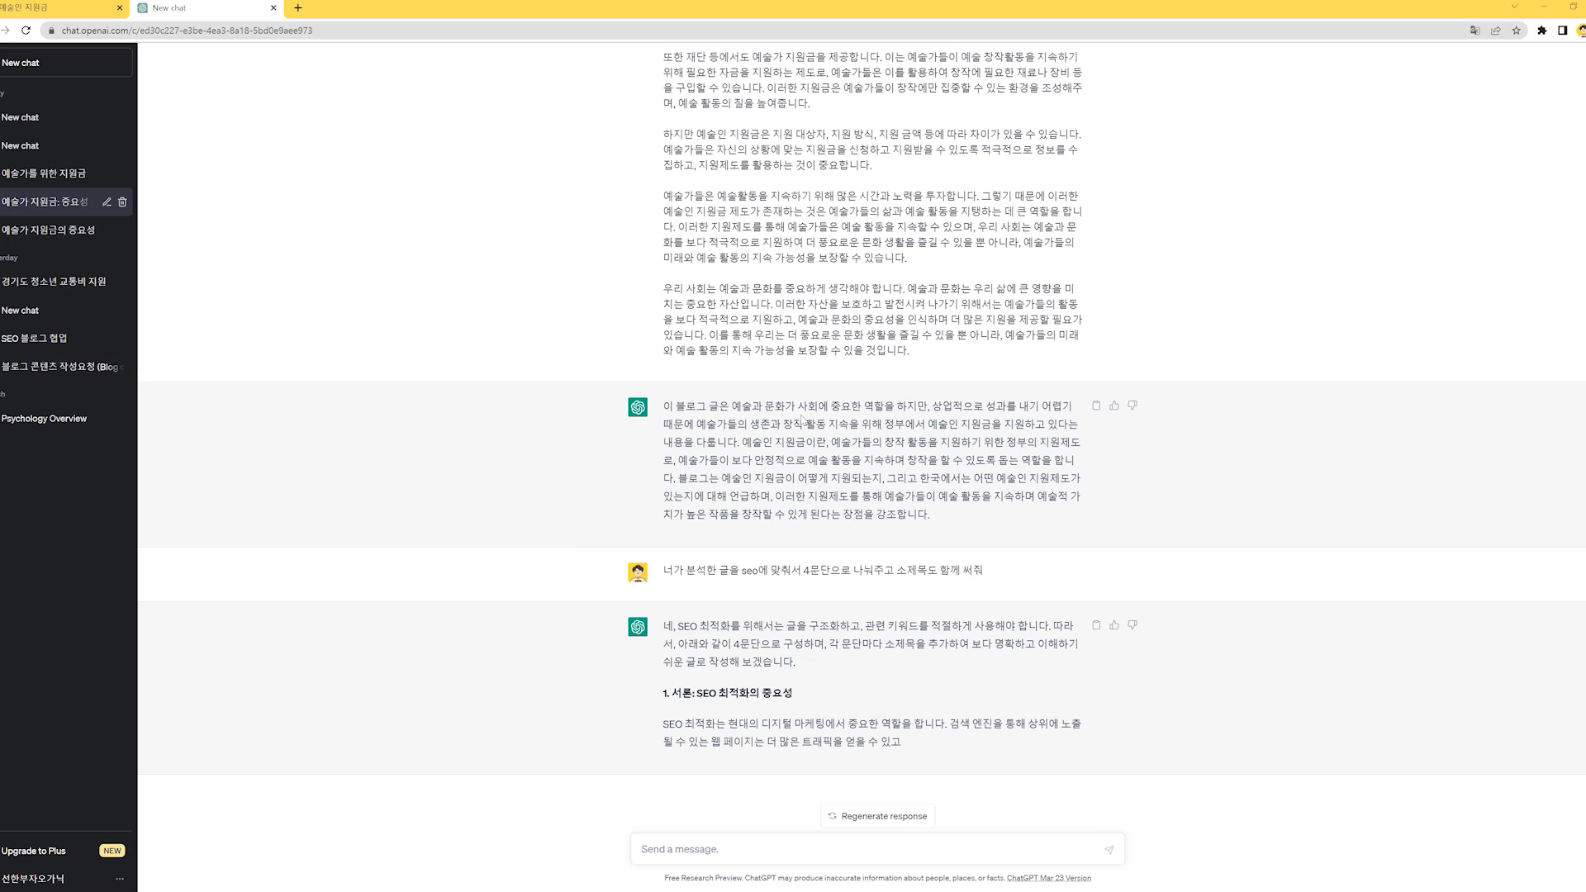
drag(665, 697, 764, 697)
click(677, 694)
scroll(715, 420, up, 10)
scroll(820, 575, down, 10)
- In a new GPT-4 chat, send "너는 이제부터 구글 seo 전문가이자 블로그 카피라이터야 앞으로 나와함께 블로그 포스팅을 도와주었으면해"
mouse_move(653, 891)
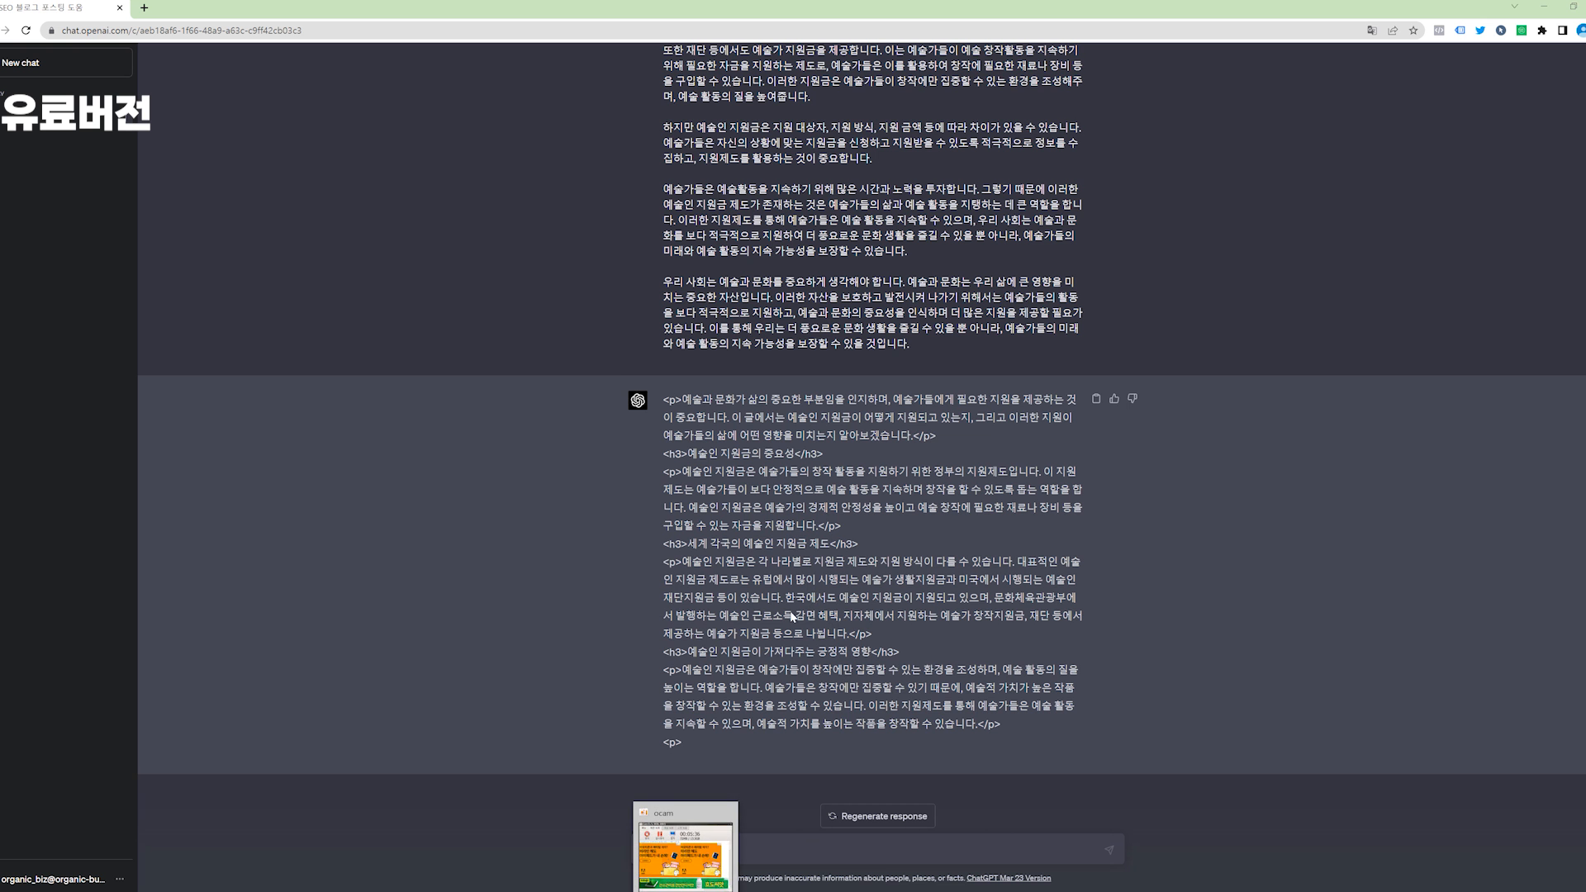
click(698, 847)
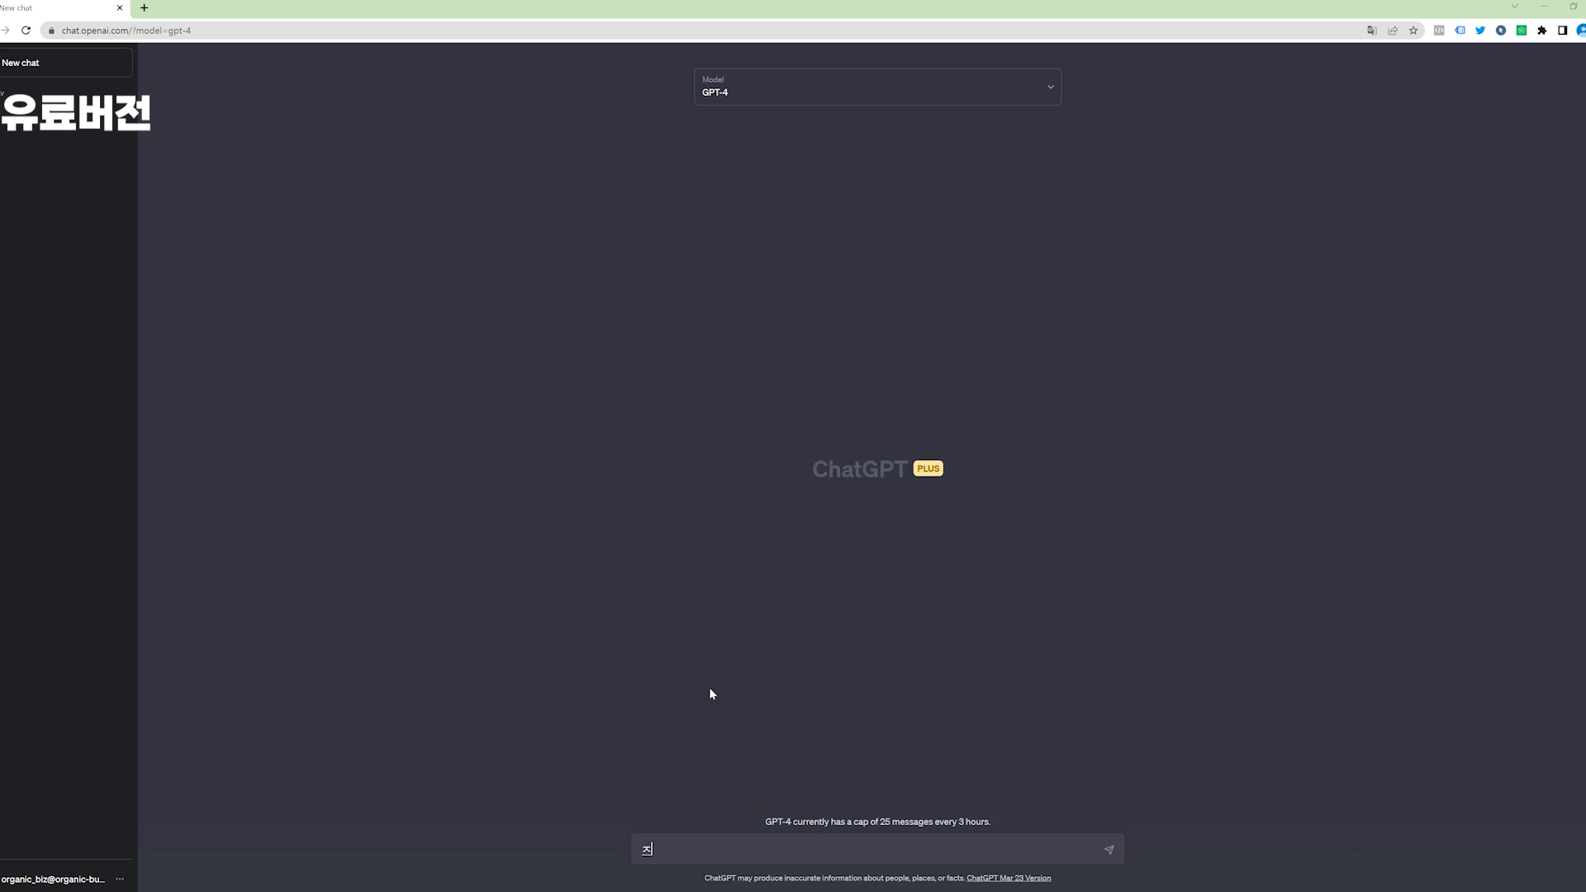
text(너는 이제부)
text(터 구글)
text( seo 전문가야)
text(자 블)
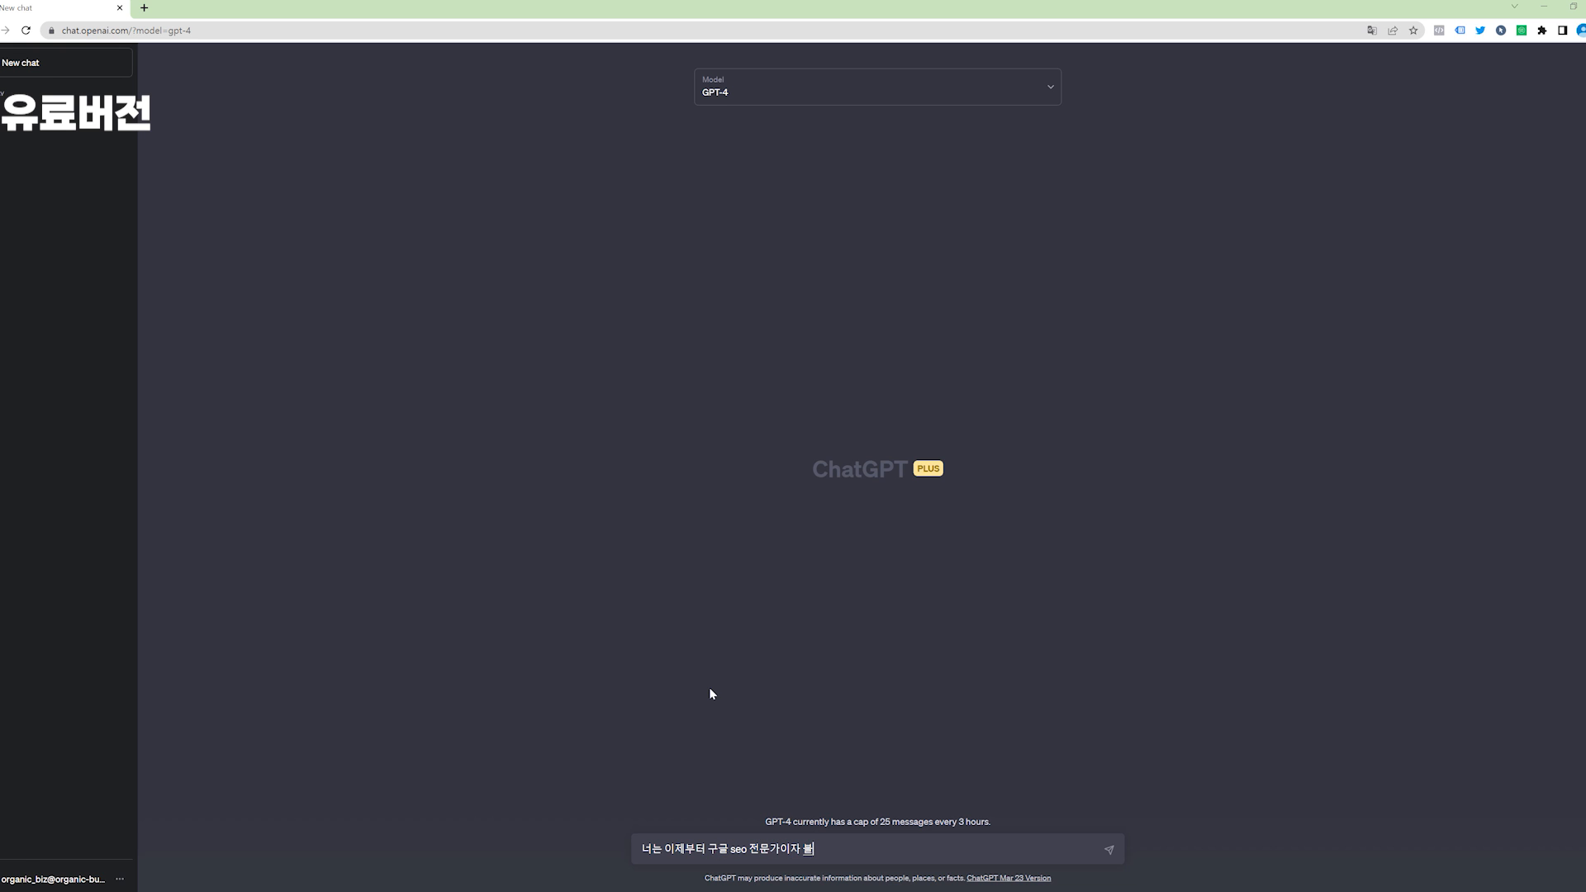
text(로그 카피랑이터야 앞으로 넘와함께 블로그 포스팅 이)
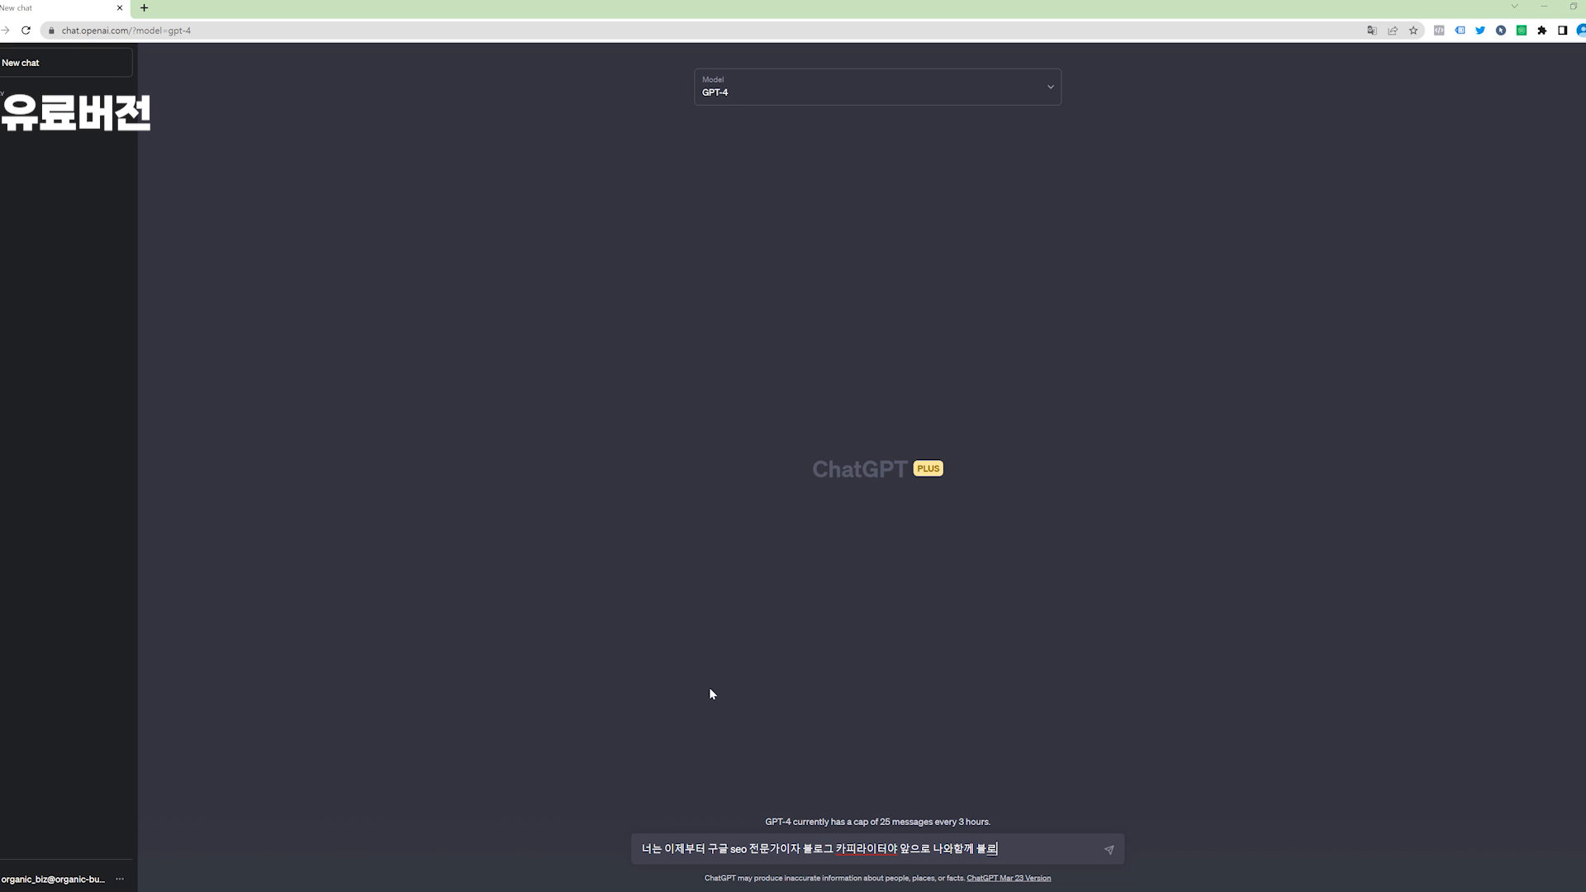
text( 도와줘)
text(었으면해)
key(Return)
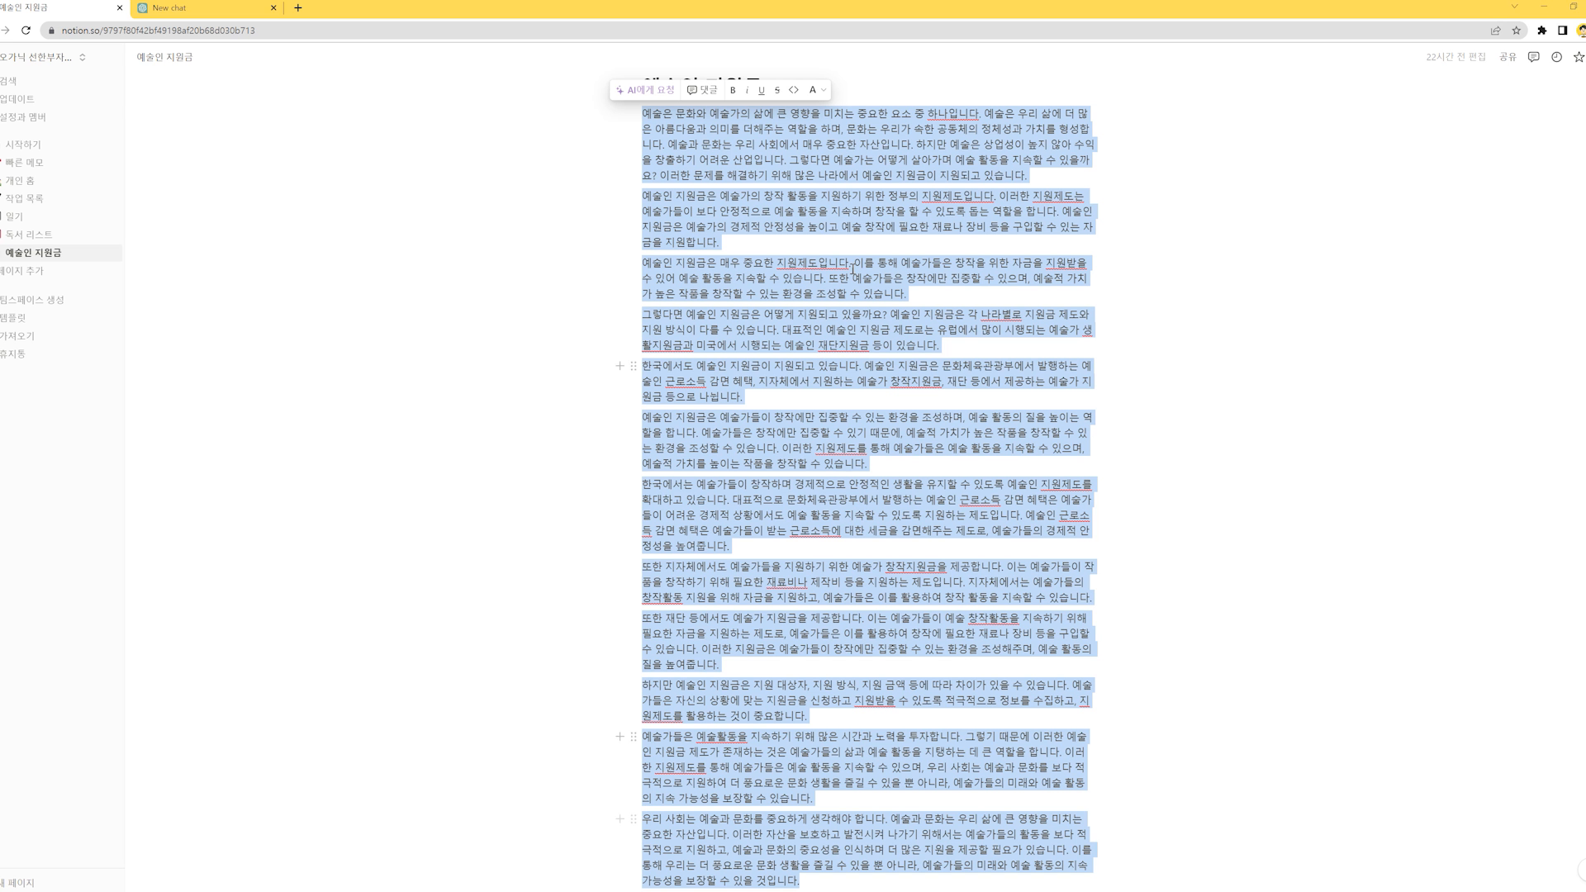
- Return to the GPT-4 chat and begin a prompt with "아래의 있는 포스팅을 분석하고 seo에 맞춰서 4단락으로 나눠서 포스팅해줘 소제목도 함께 알려주고"
key(alt+Tab)
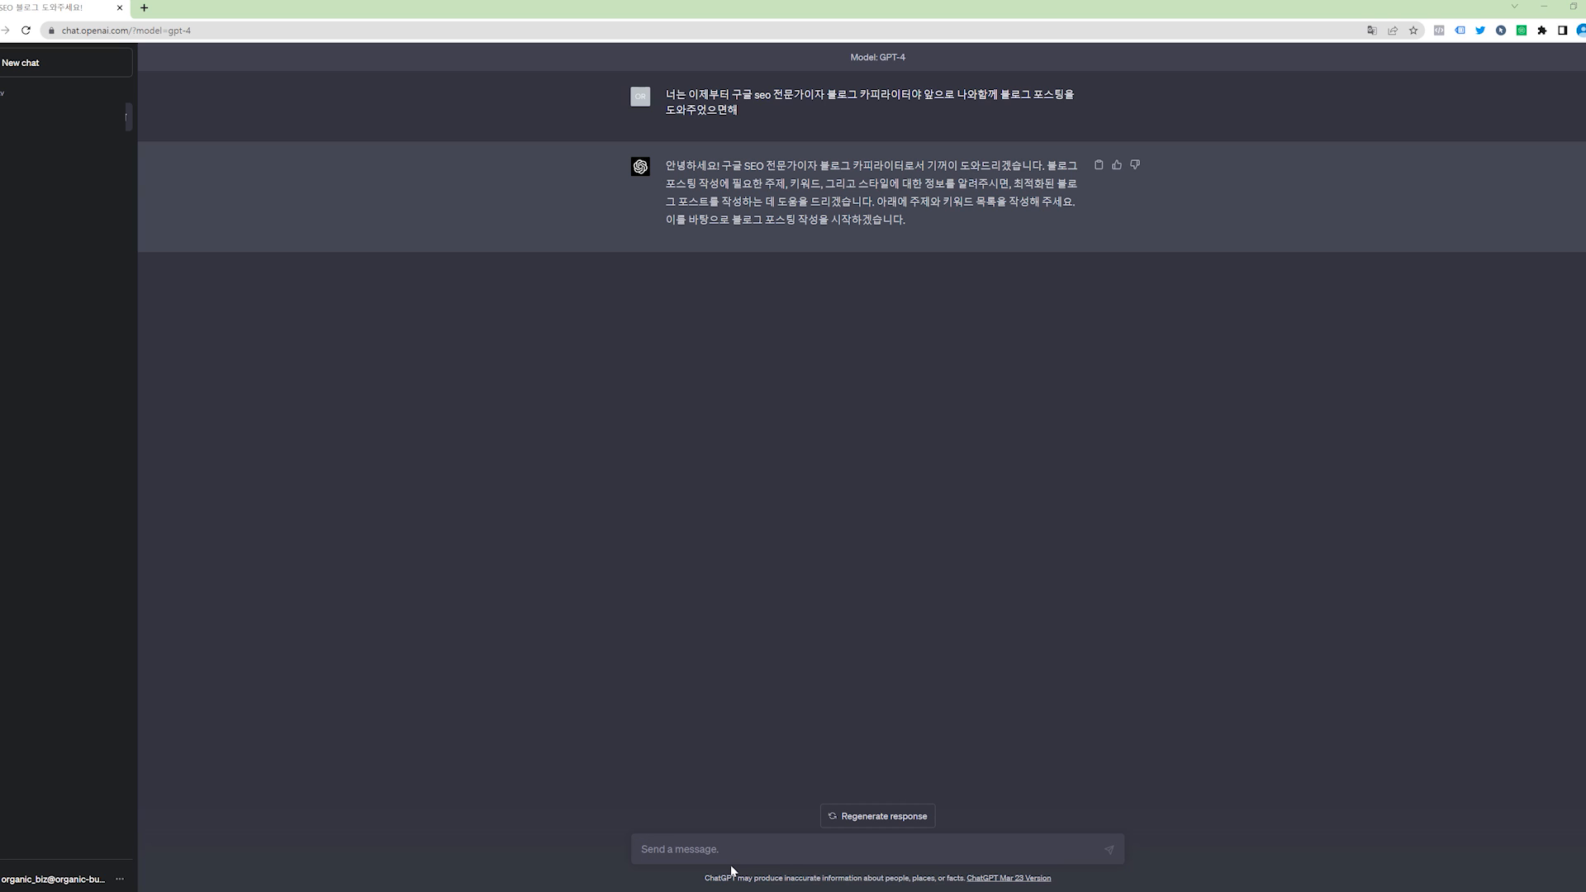
text(아래의 있는 피)
text(스팅을 분석하고 seo에 맞춰서 4단락으로 나눠서 포스팅해줘 소젬)
text(목도 함께 알ㄹ려주고)
key(BackSpace)
key(BackSpace)
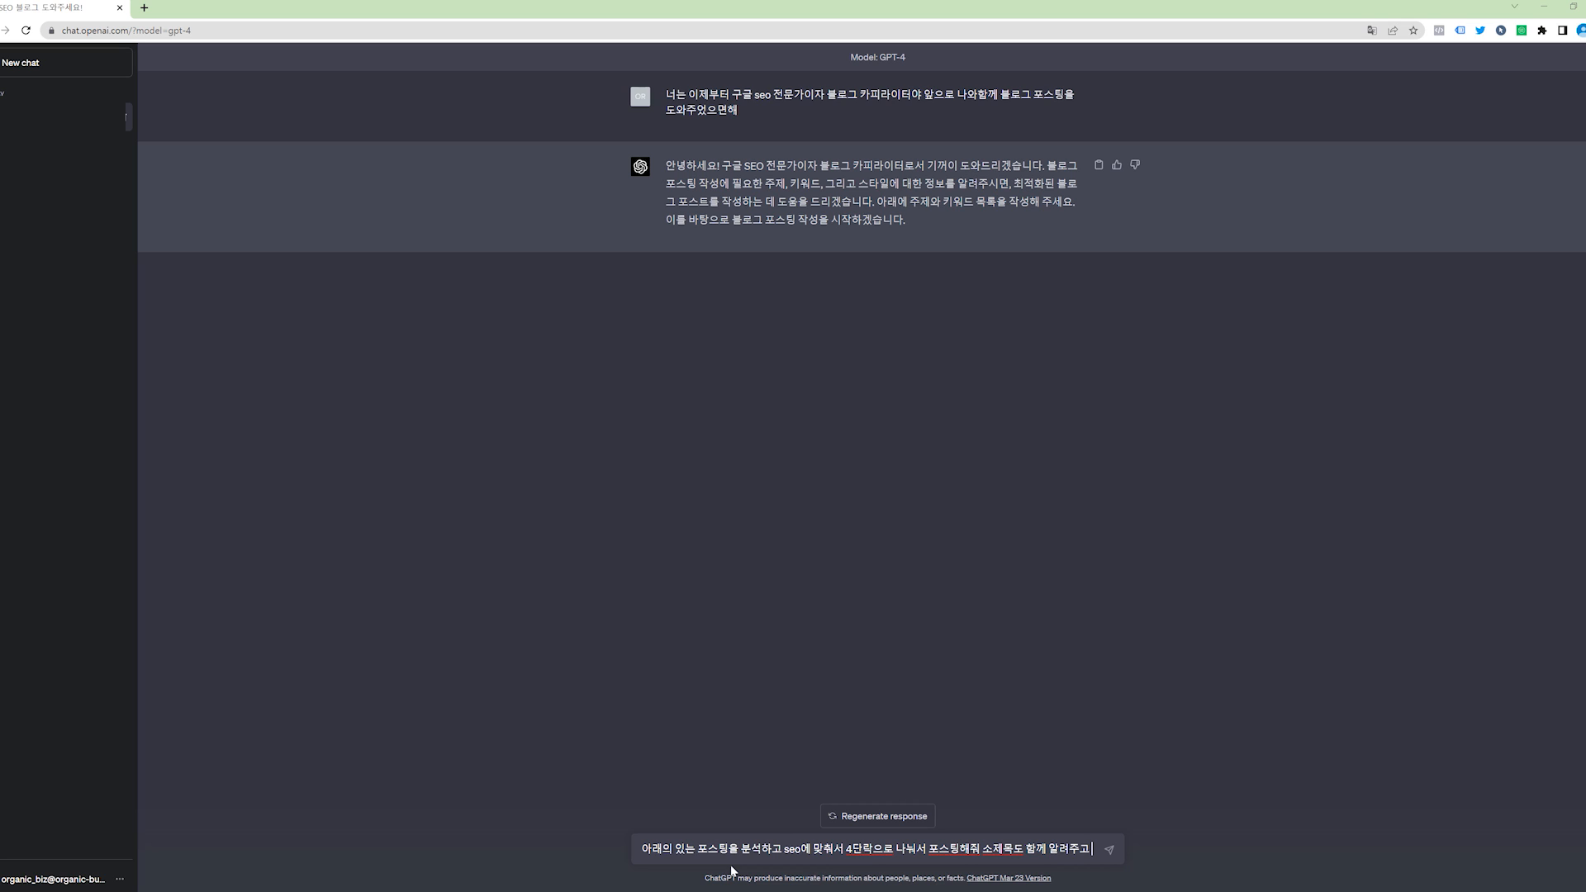
- Continue the prompt with "html 코드 모드에서 바로 붙여넣을 수 있도록 html 코드로 알려주면 좋겠어" and leave a blank line below it
text(html 코드 모드에서 바로)
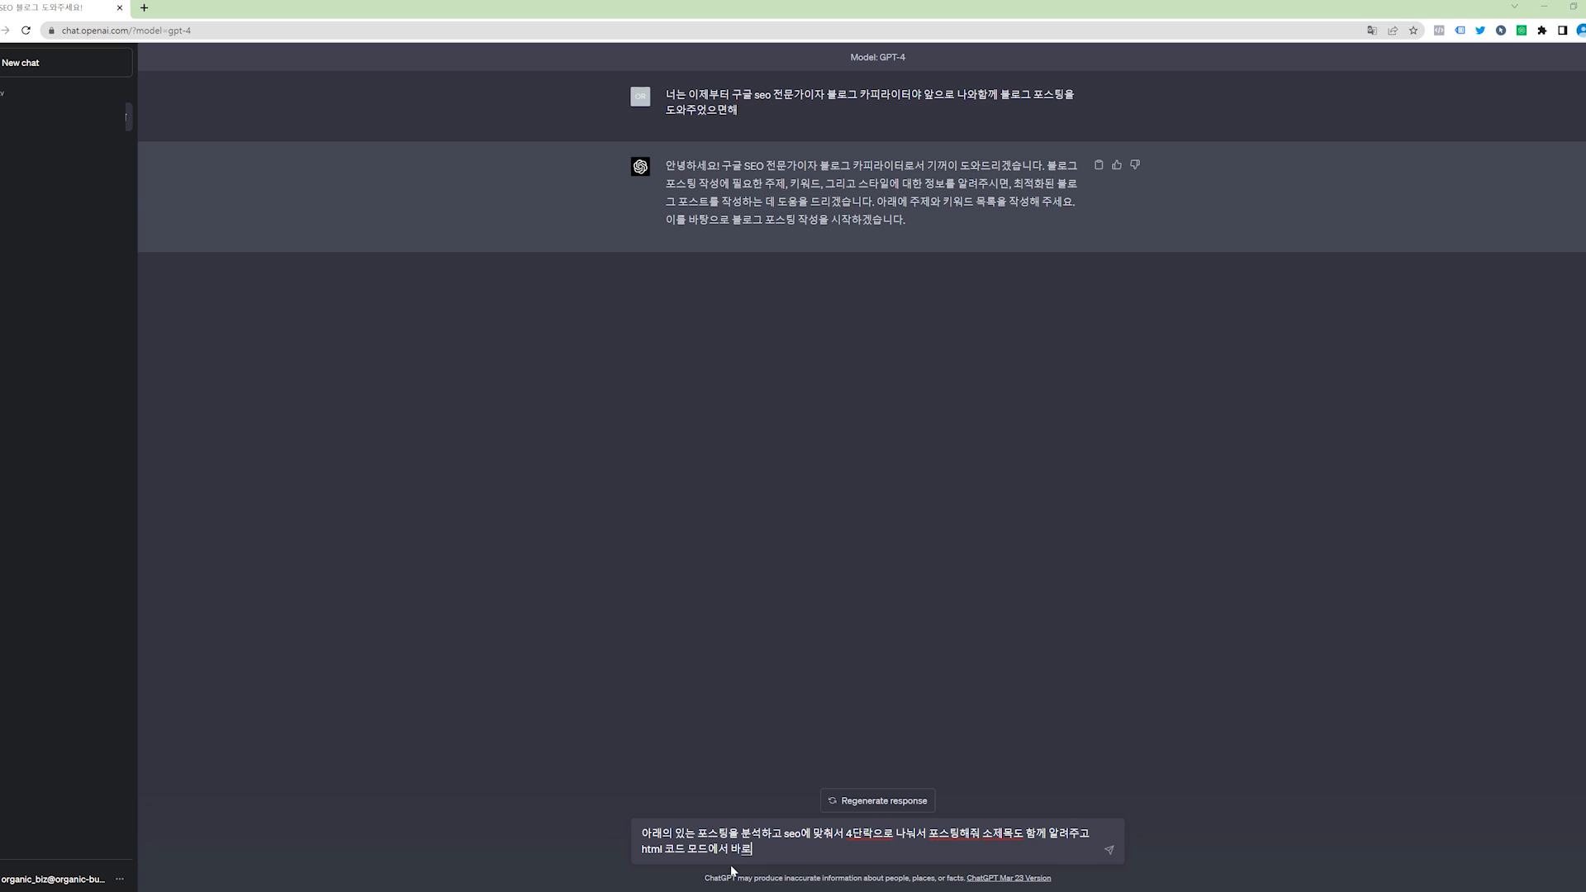
text( 볼여넣을 수 이있도록 html 코드로 알려주면)
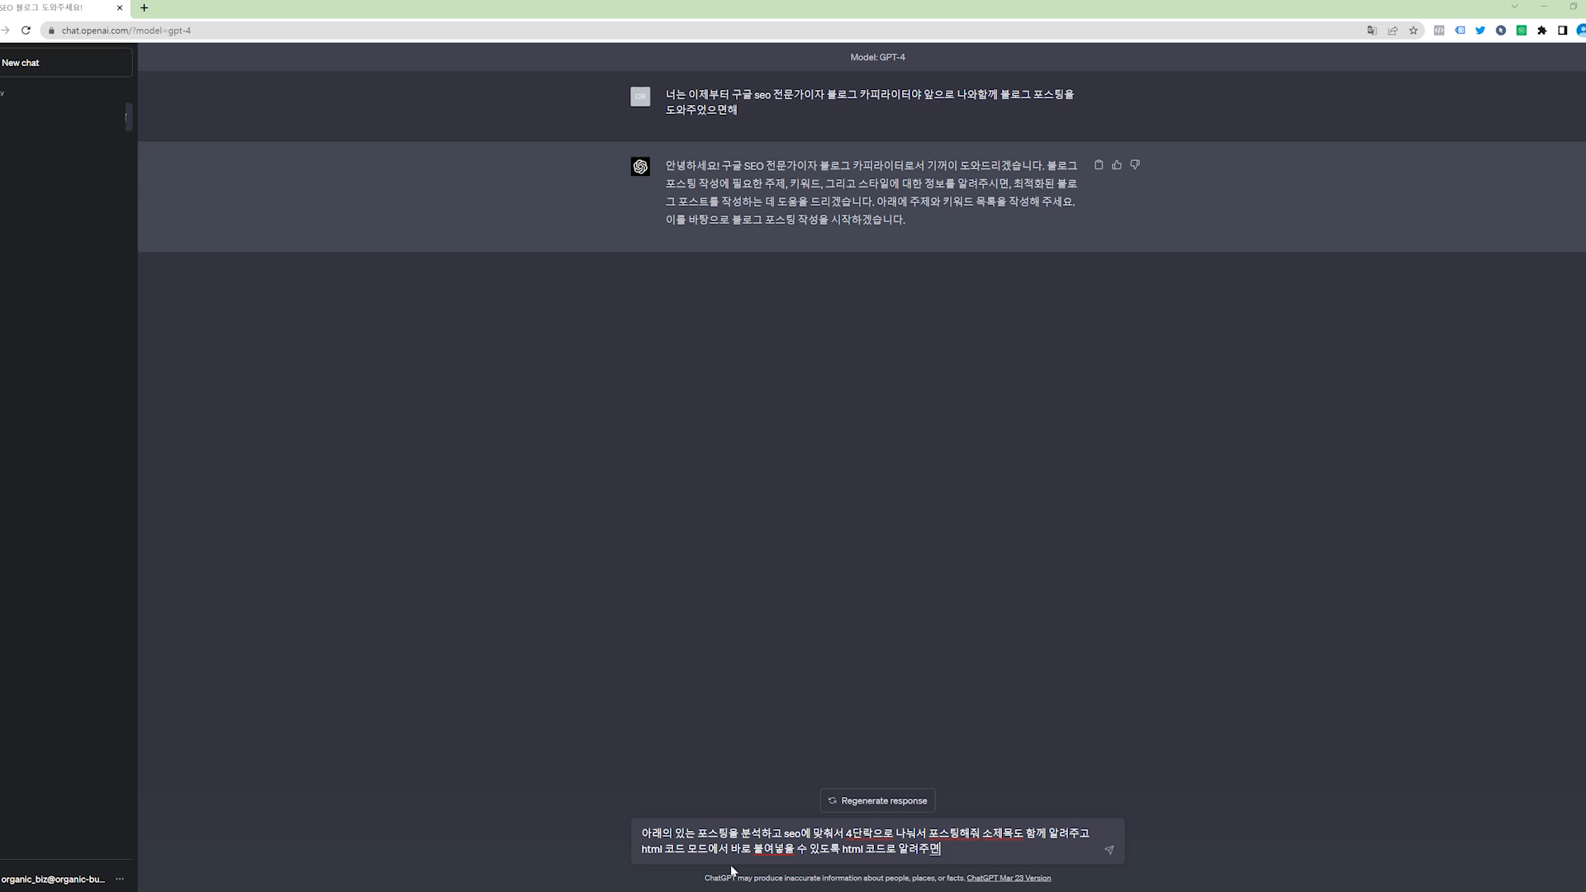
text( 좋겠어)
key(shift+Return)
key(shift+Return)
- Add the line "아래는 포스팅 내용이야", paste the copied Notion post below it and submit the prompt
text(아래는 포스팅 내용이 ㅏ)
key(shift+Return)
key(shift+Return)
key(ctrl+v)
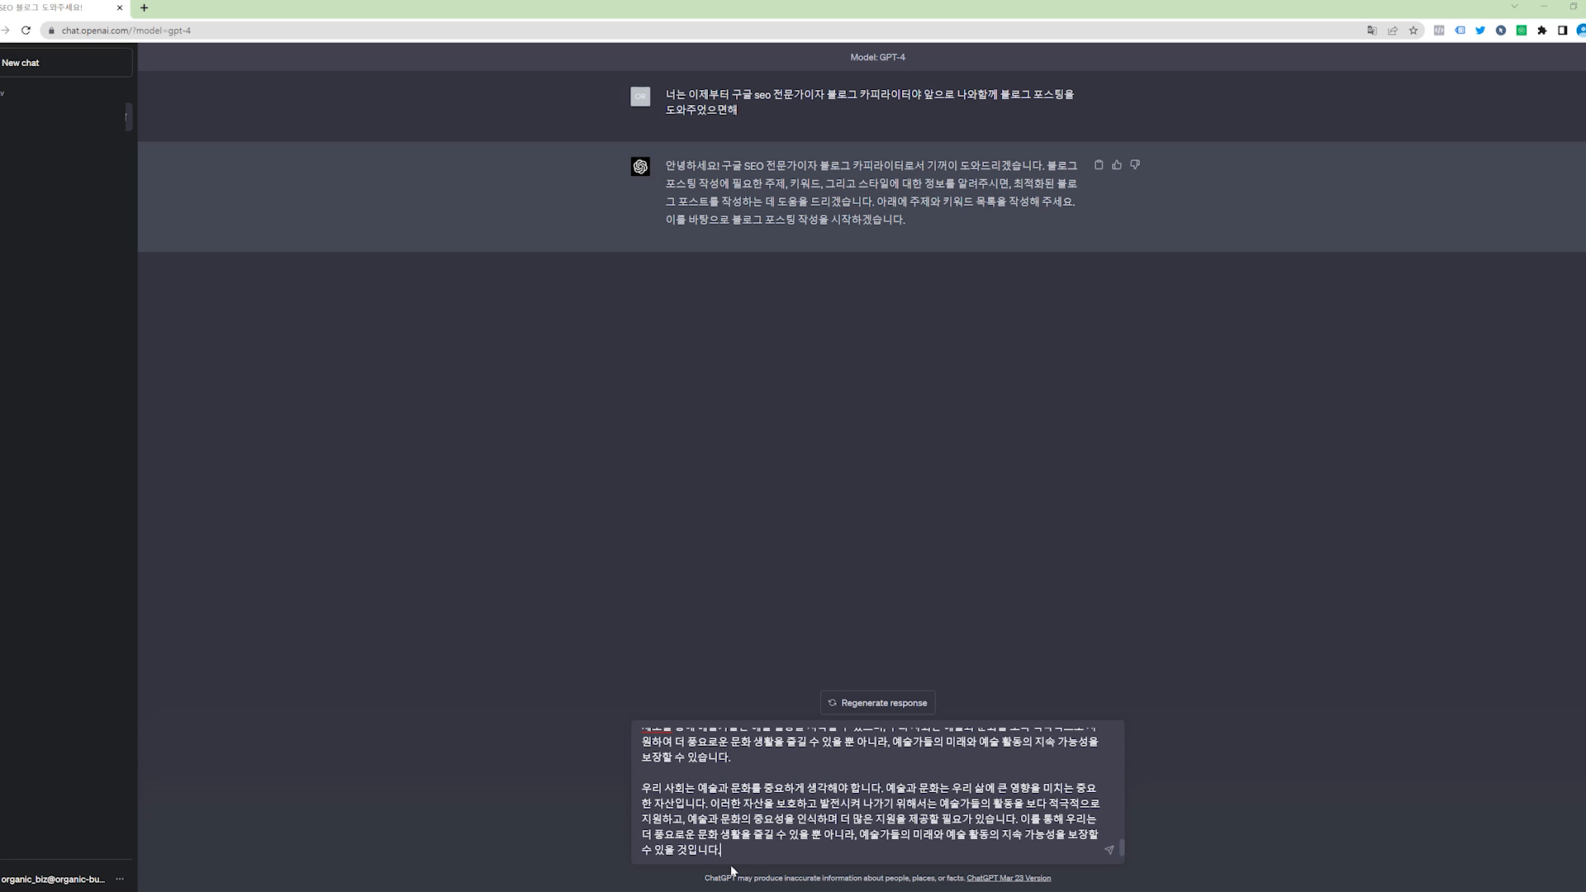
scroll(755, 833, up, 8)
scroll(758, 818, down, 10)
key(Return)
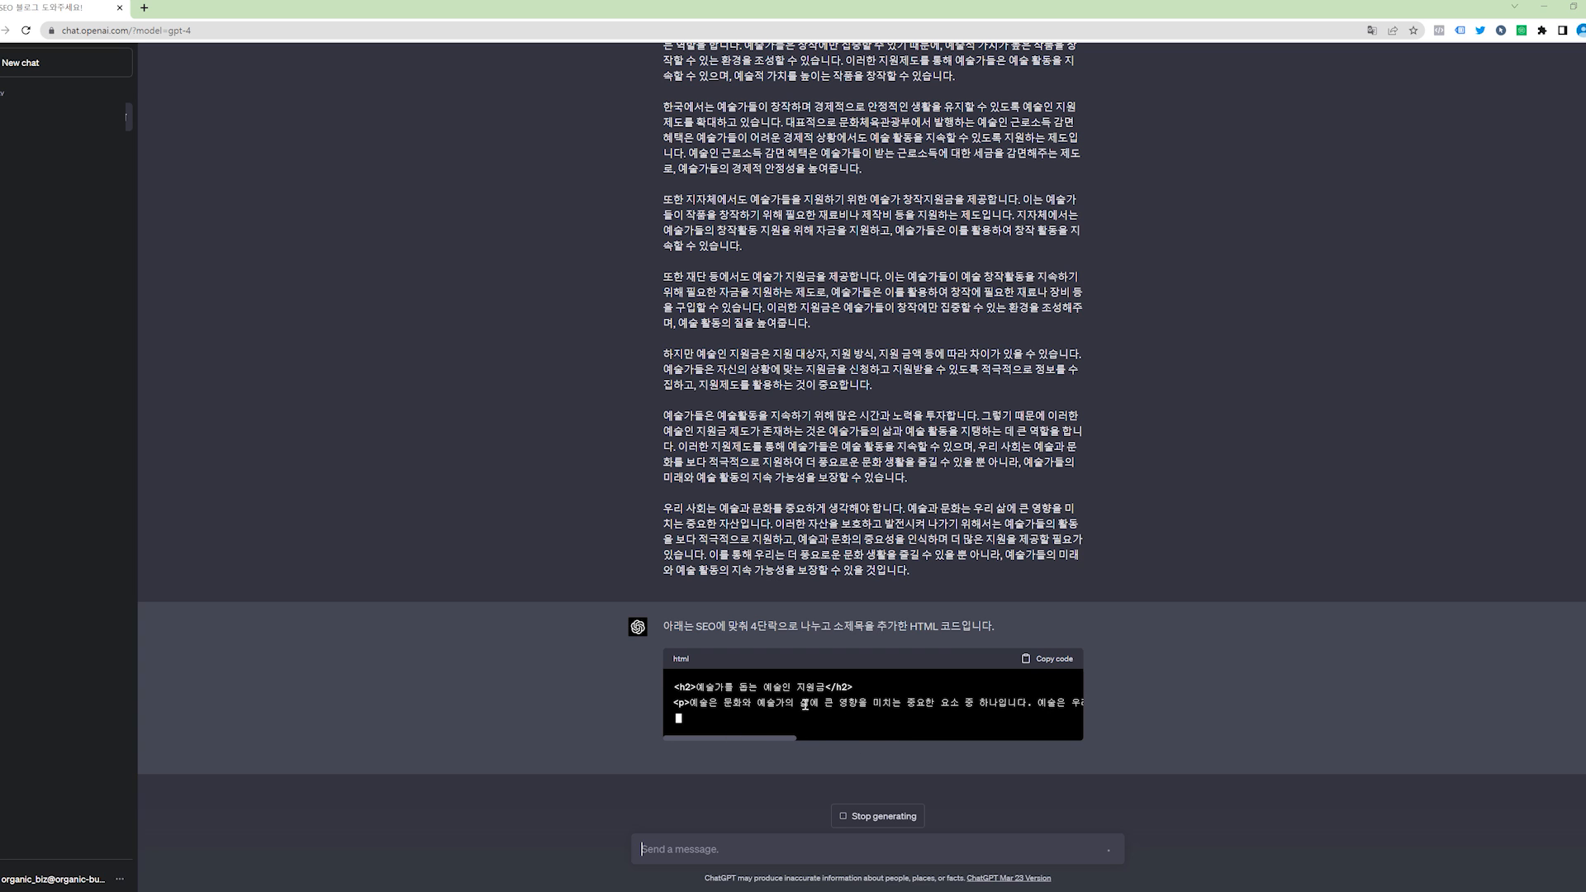
- Look over the submitted post and the subtitled HTML code block being generated below it
scroll(1186, 597, up, 4)
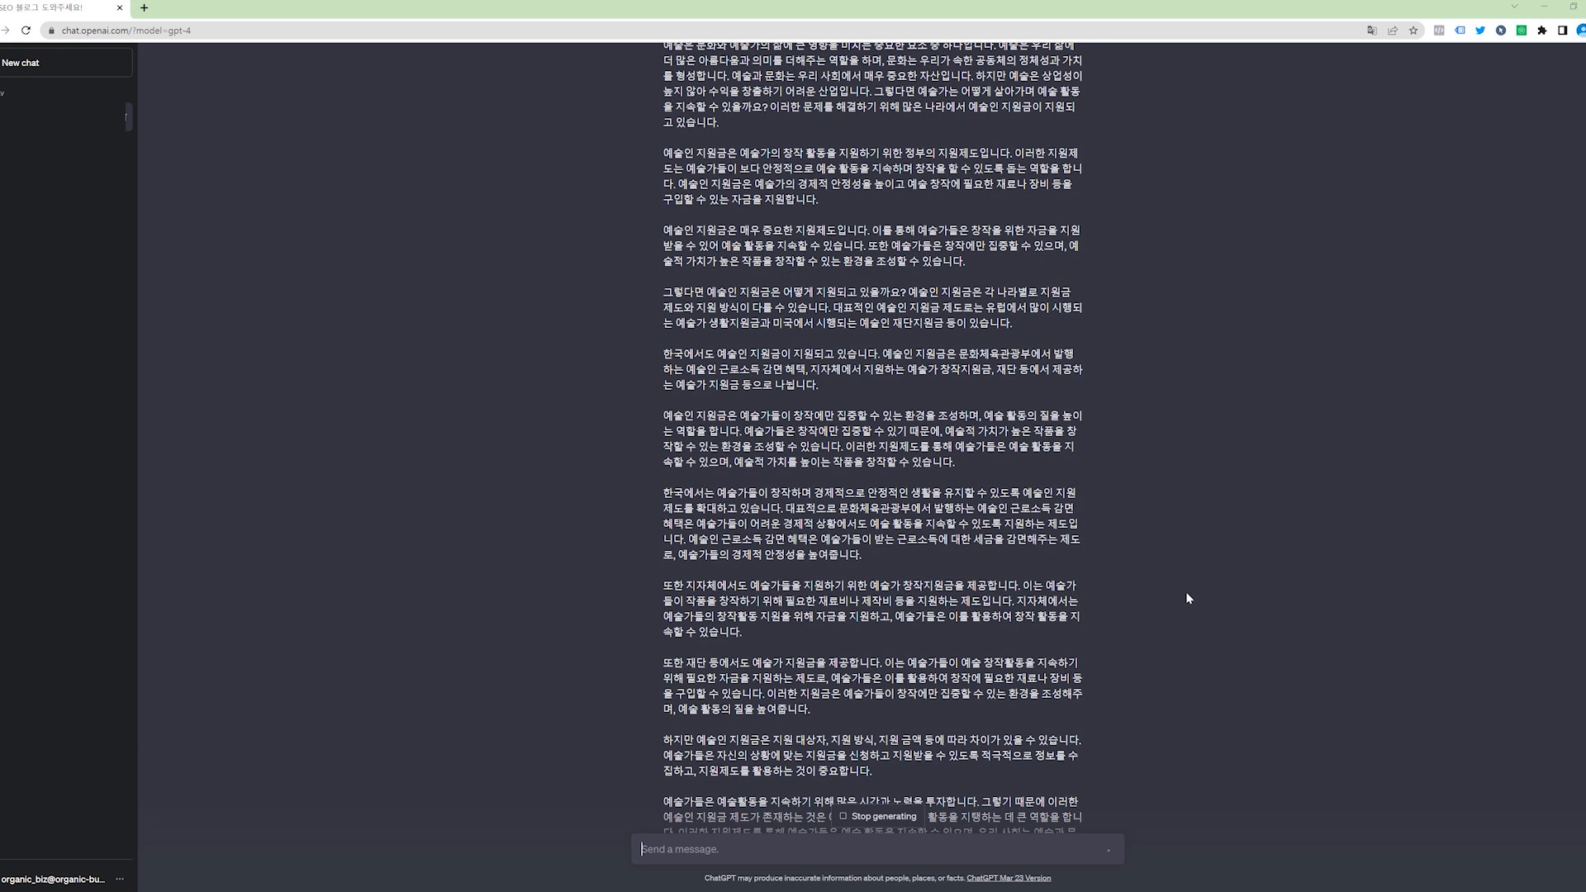
scroll(1186, 593, down, 4)
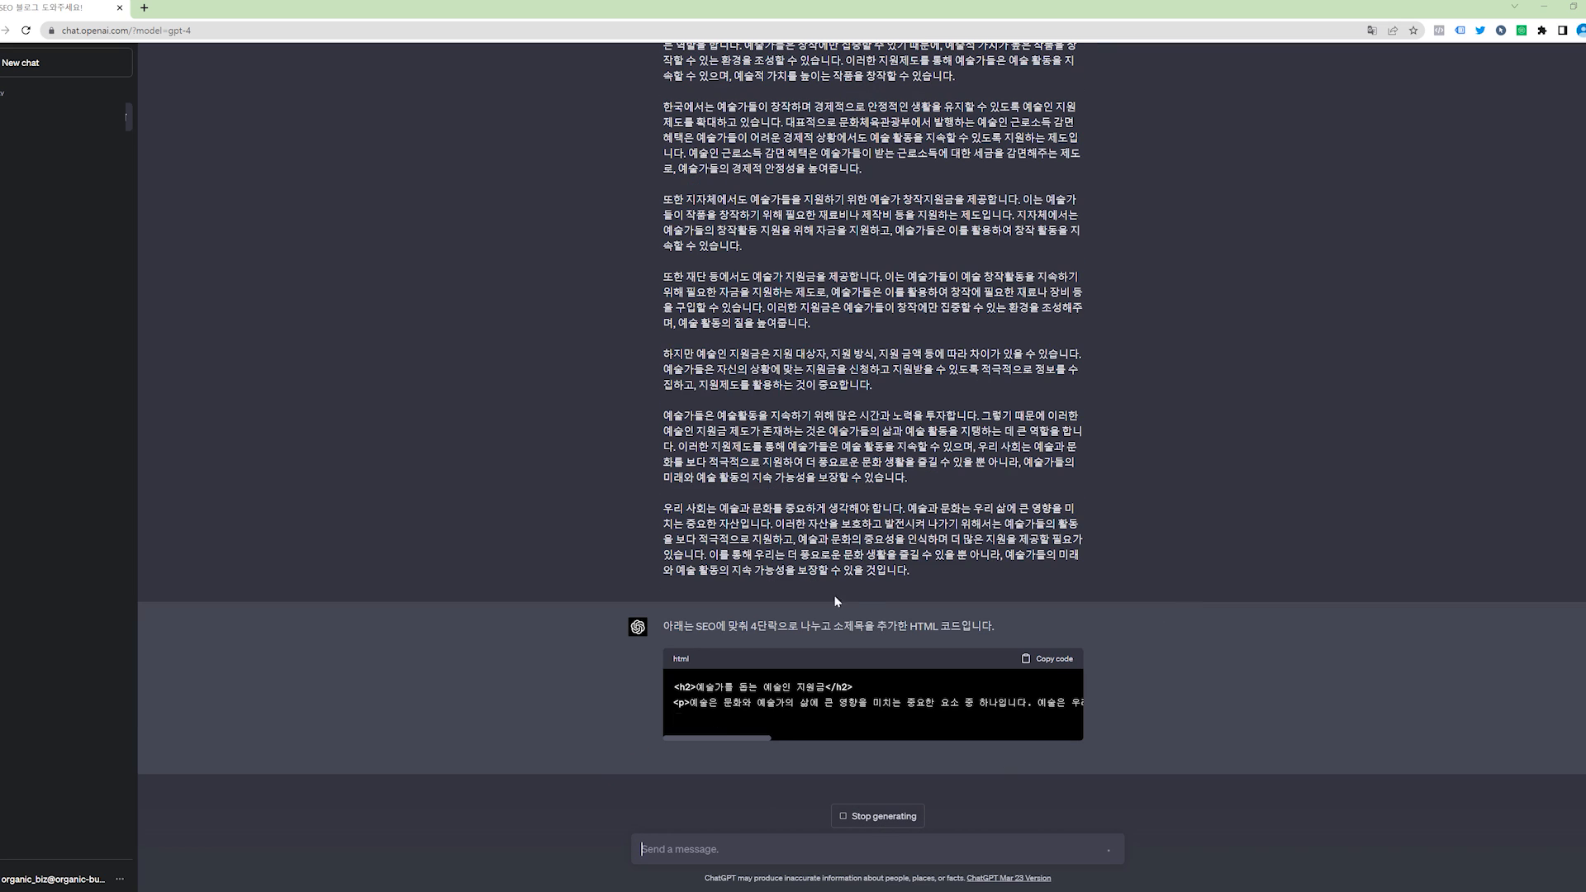
drag(731, 737, 666, 740)
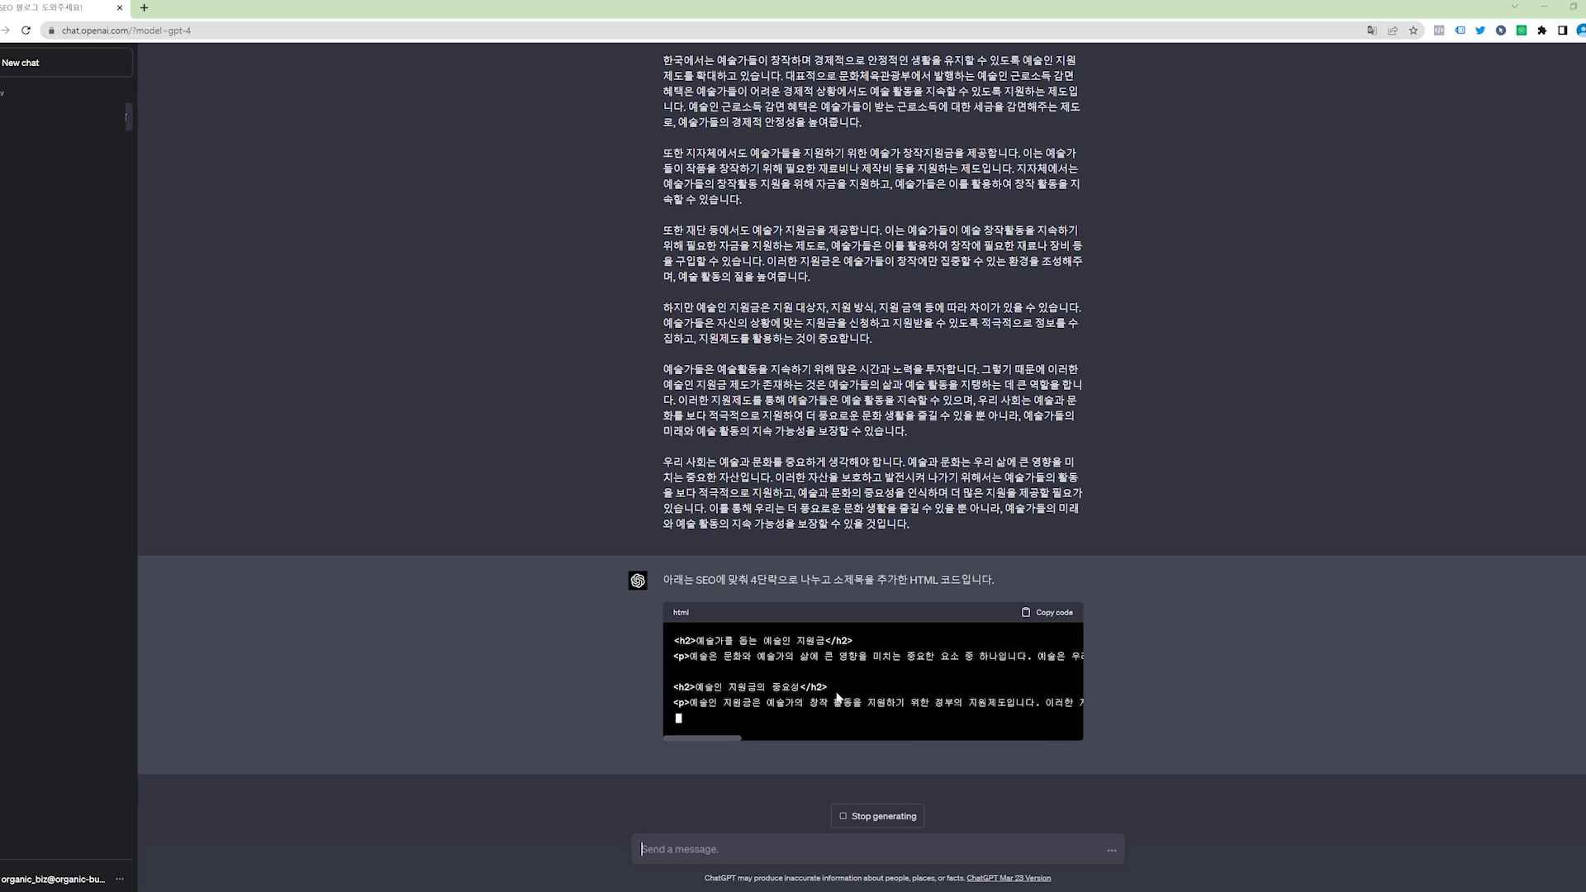
drag(702, 739, 826, 746)
drag(830, 743, 897, 742)
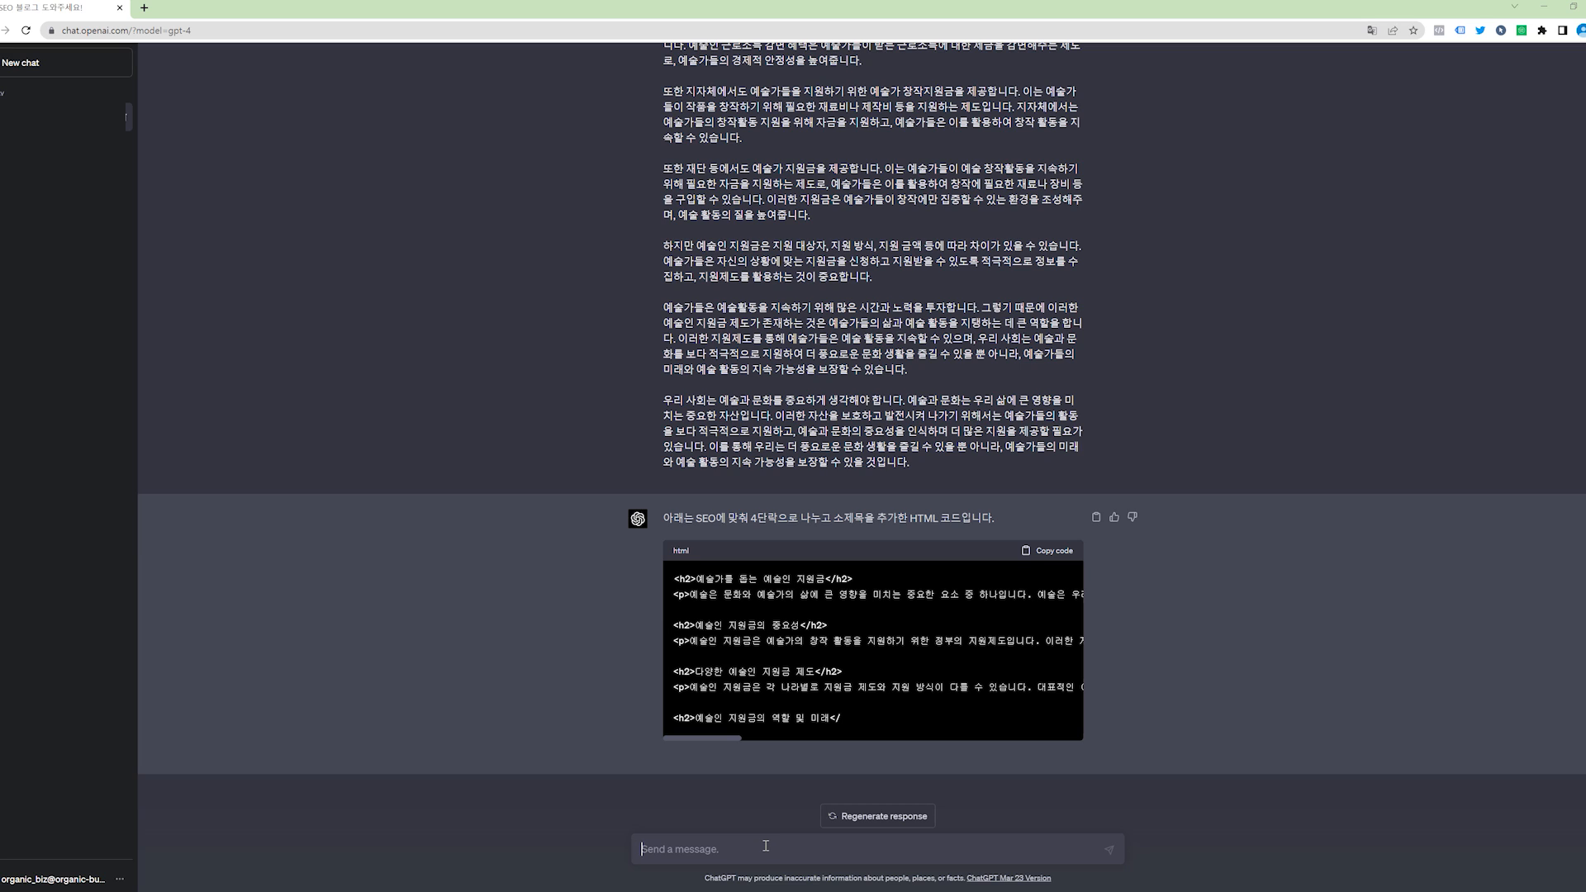
- Ask ChatGPT "마무리 코드까지 적어줘" and read the closing HTML section with its note on using the code
text(마물리 코드까지 적어줘)
key(Return)
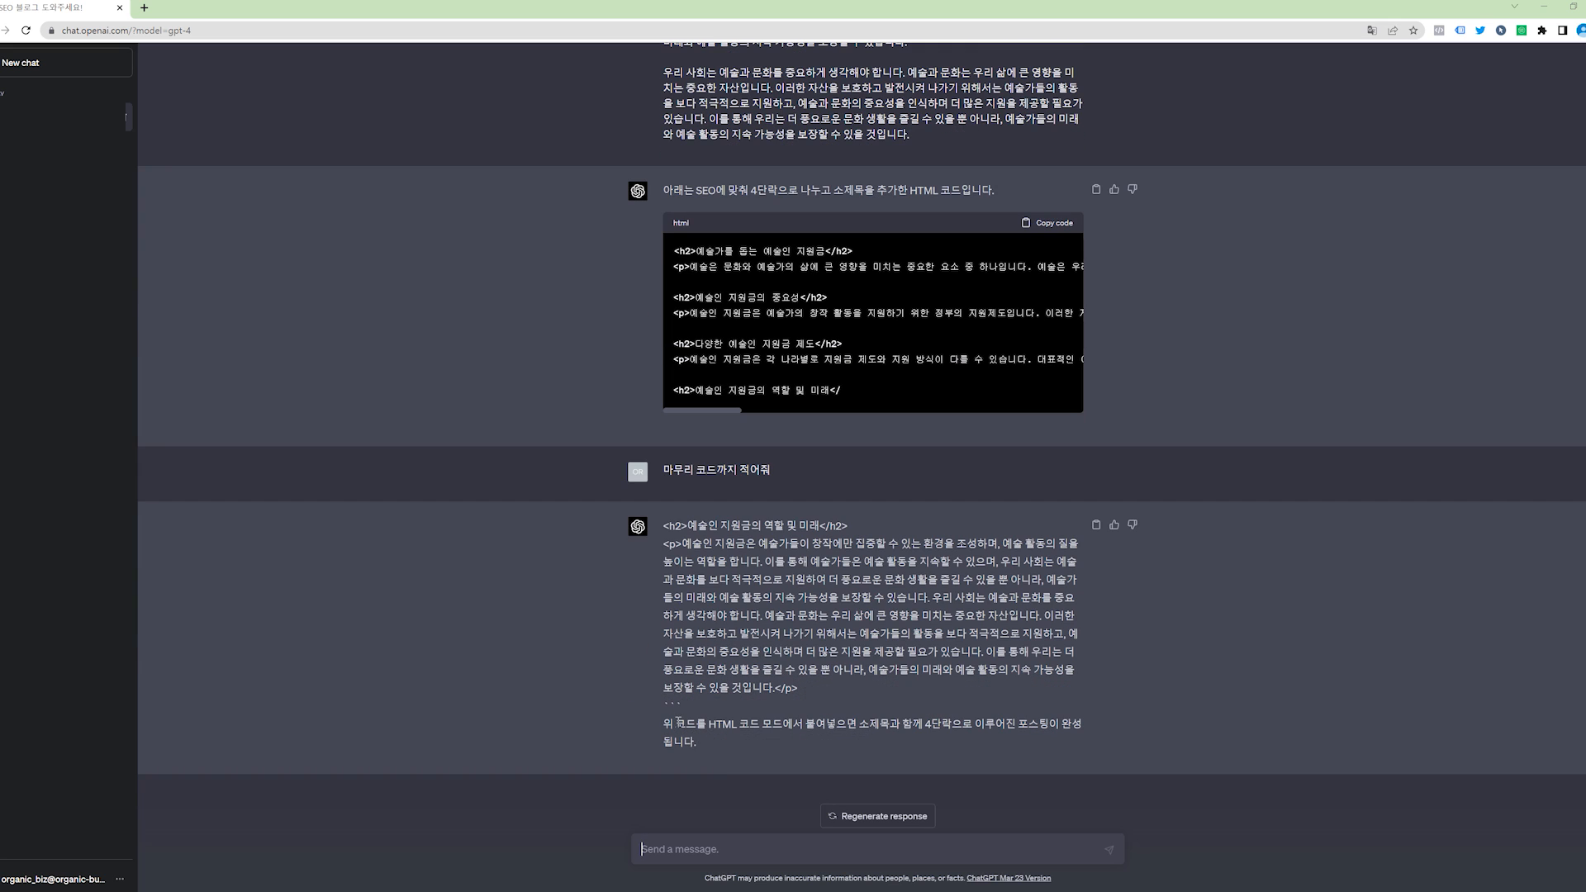
scroll(641, 717, up, 3)
scroll(641, 702, down, 3)
drag(666, 723, 830, 736)
click(817, 728)
- Open tistory.com in a new browser tab and log in with the Kakao account
key(ctrl+t)
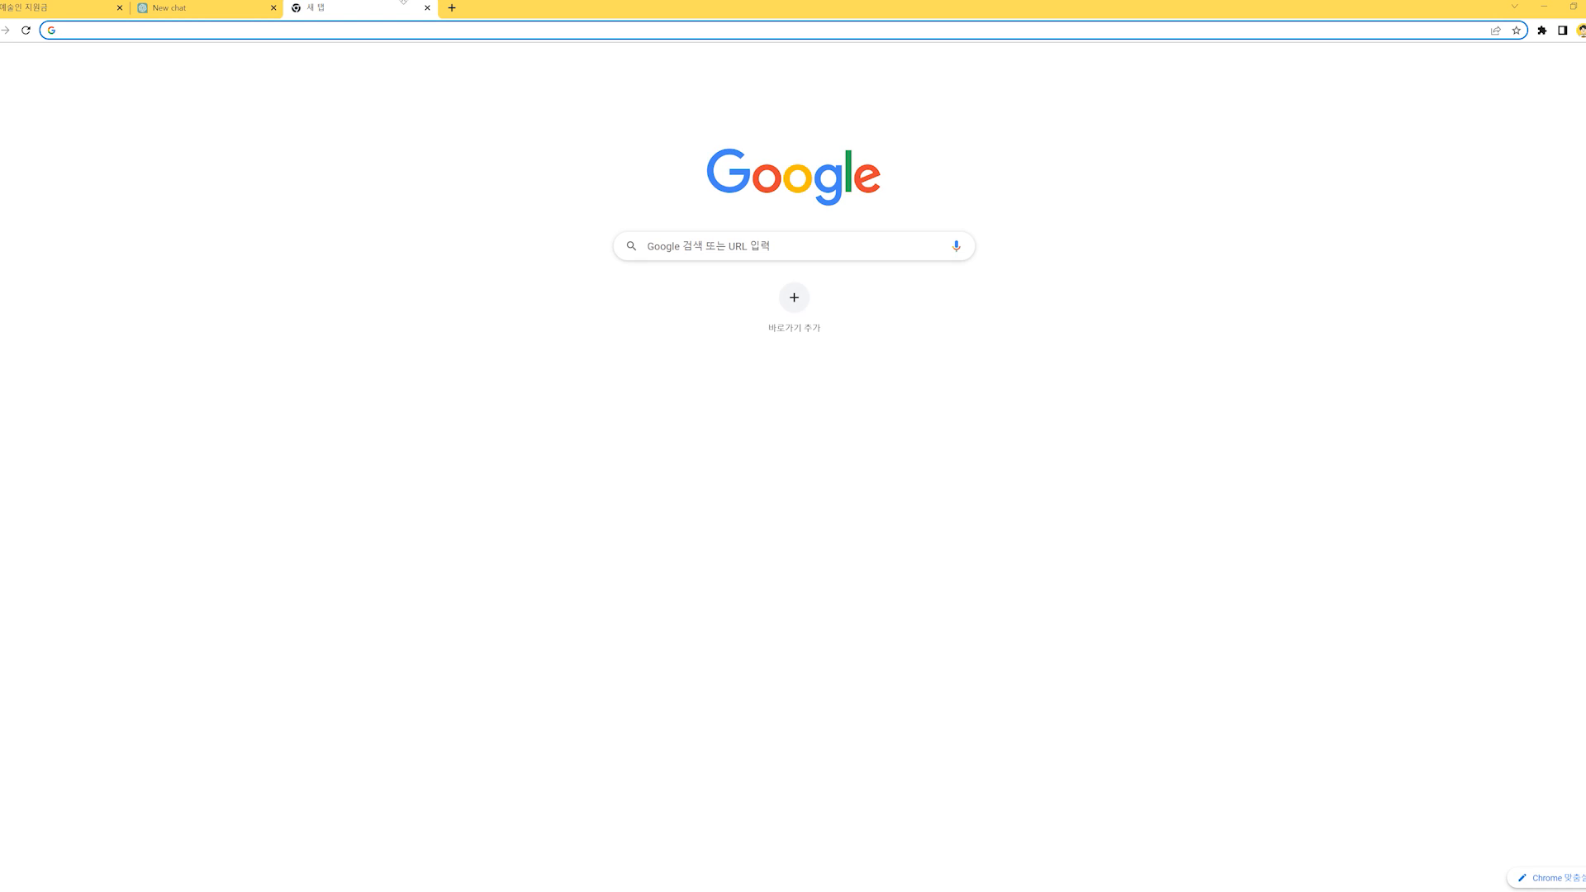
text(ti)
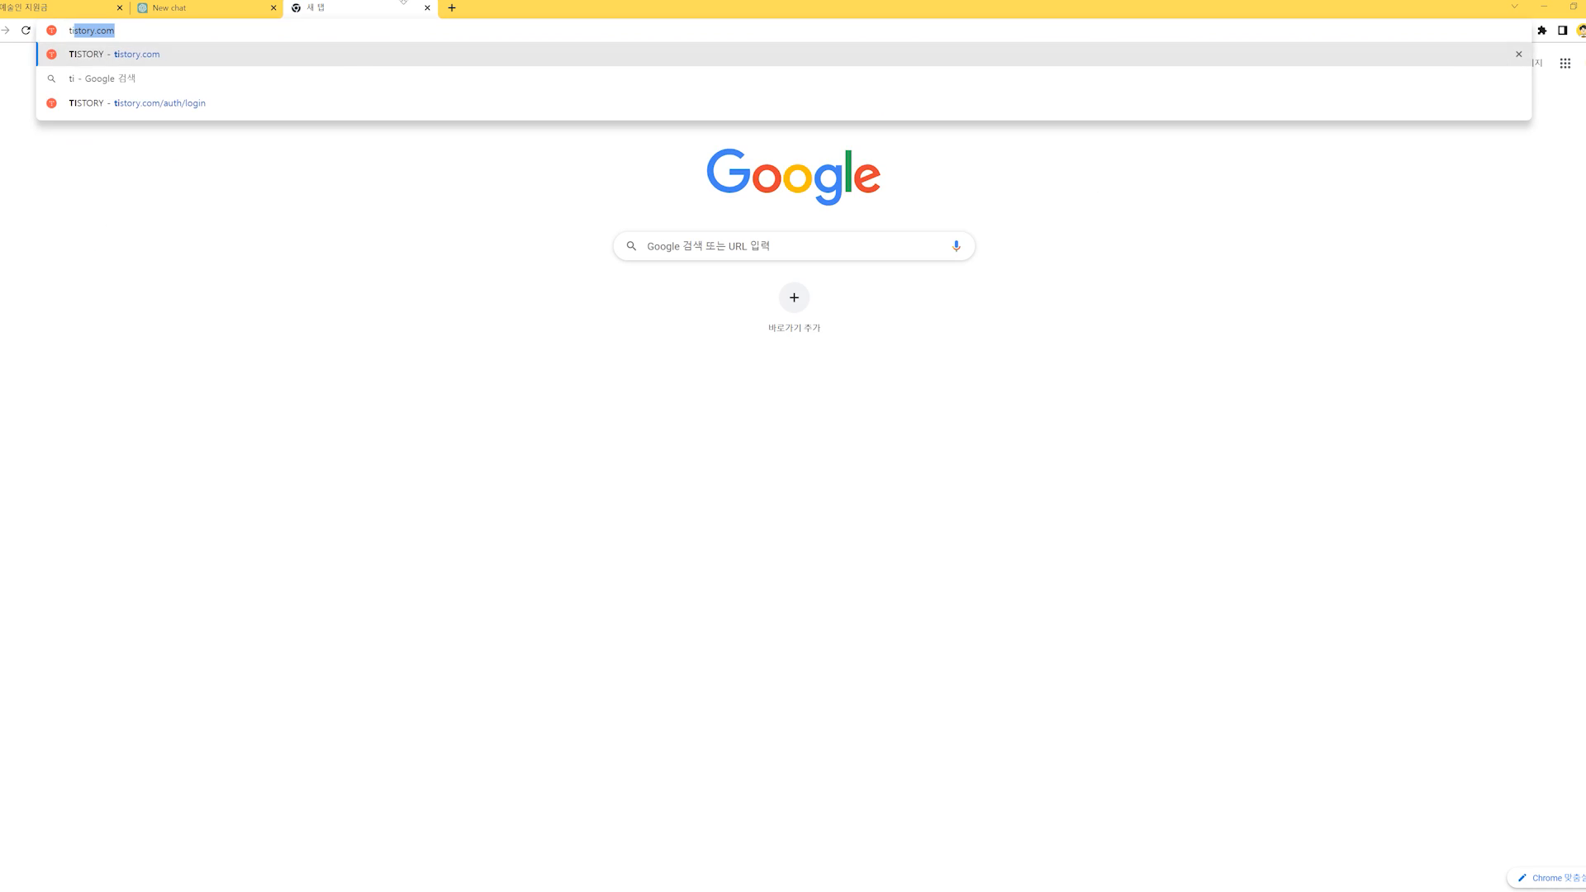
text(story.com)
key(Return)
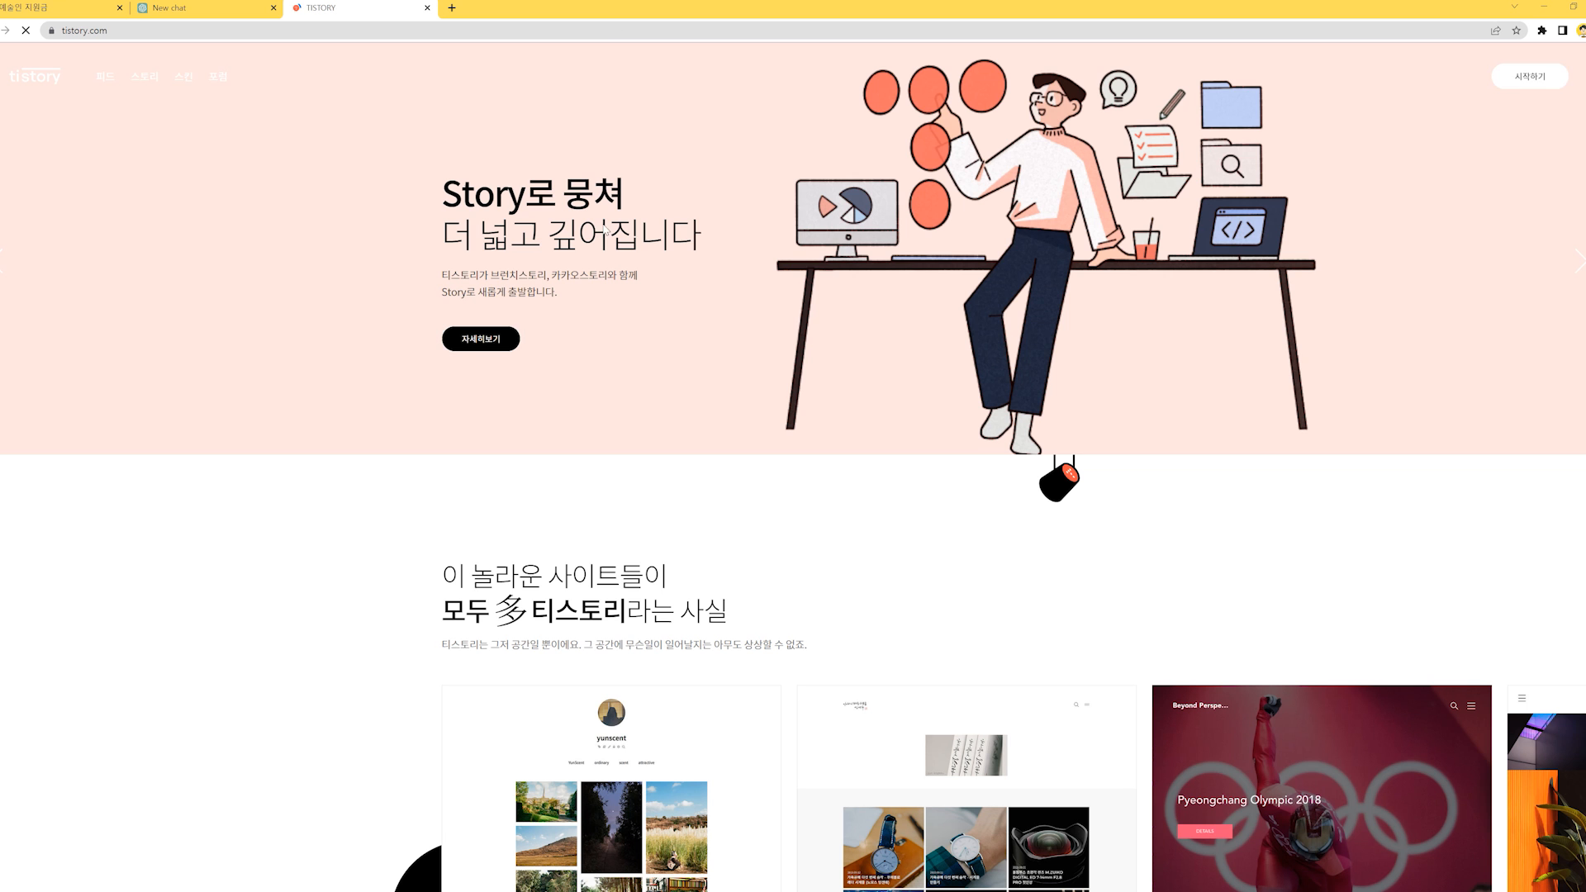
click(1530, 74)
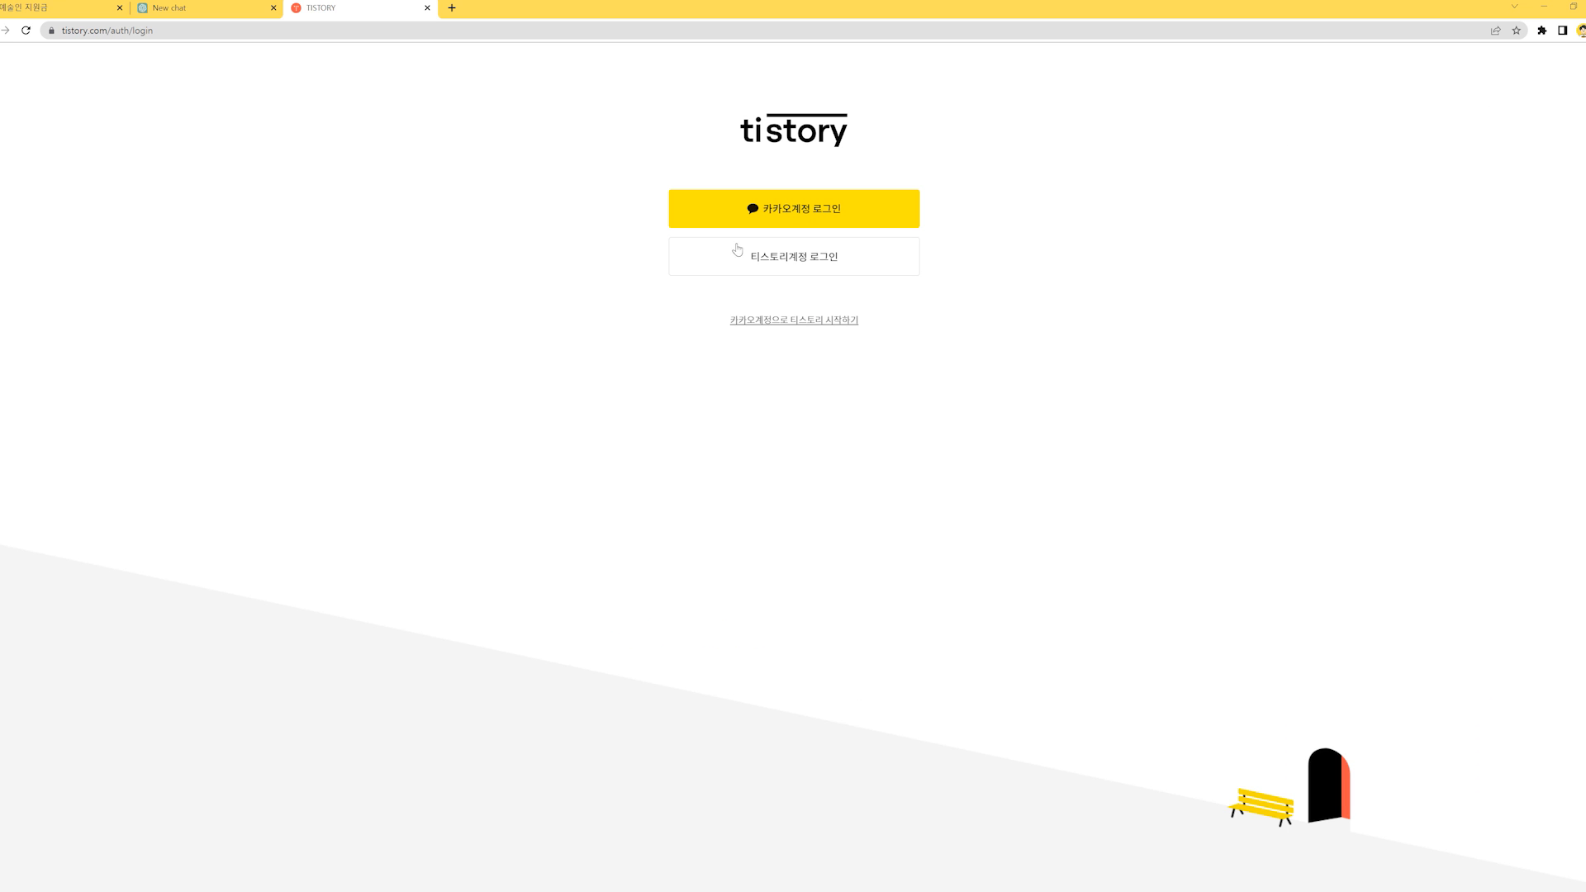
click(840, 214)
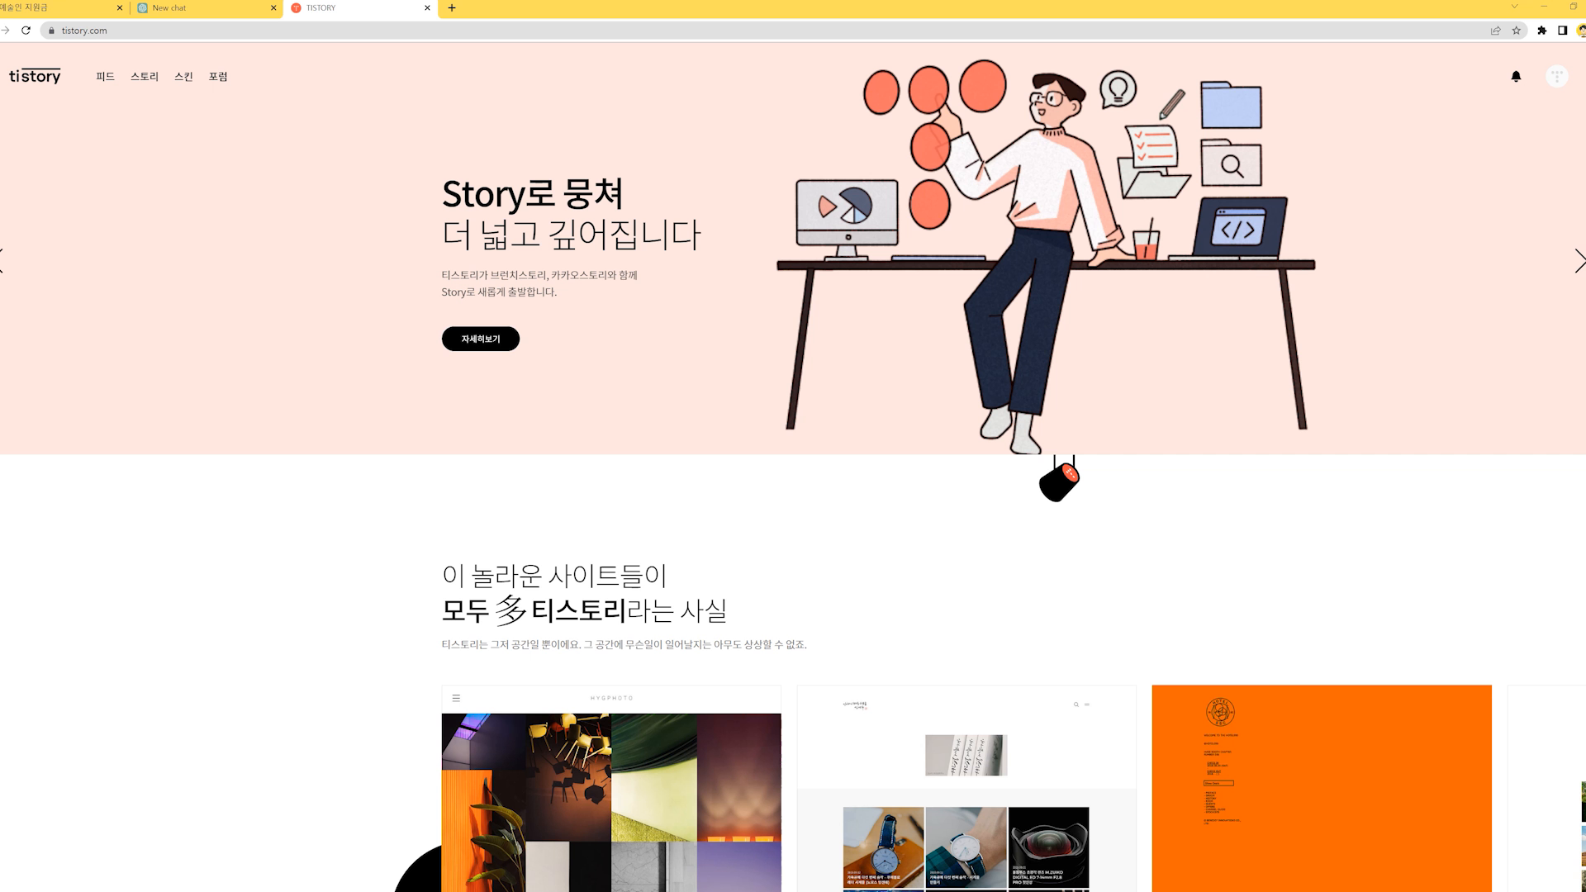
- Start a new post on the blog "오가닉 승인 1번 - 심리학" and switch its editor to HTML mode
click(1559, 80)
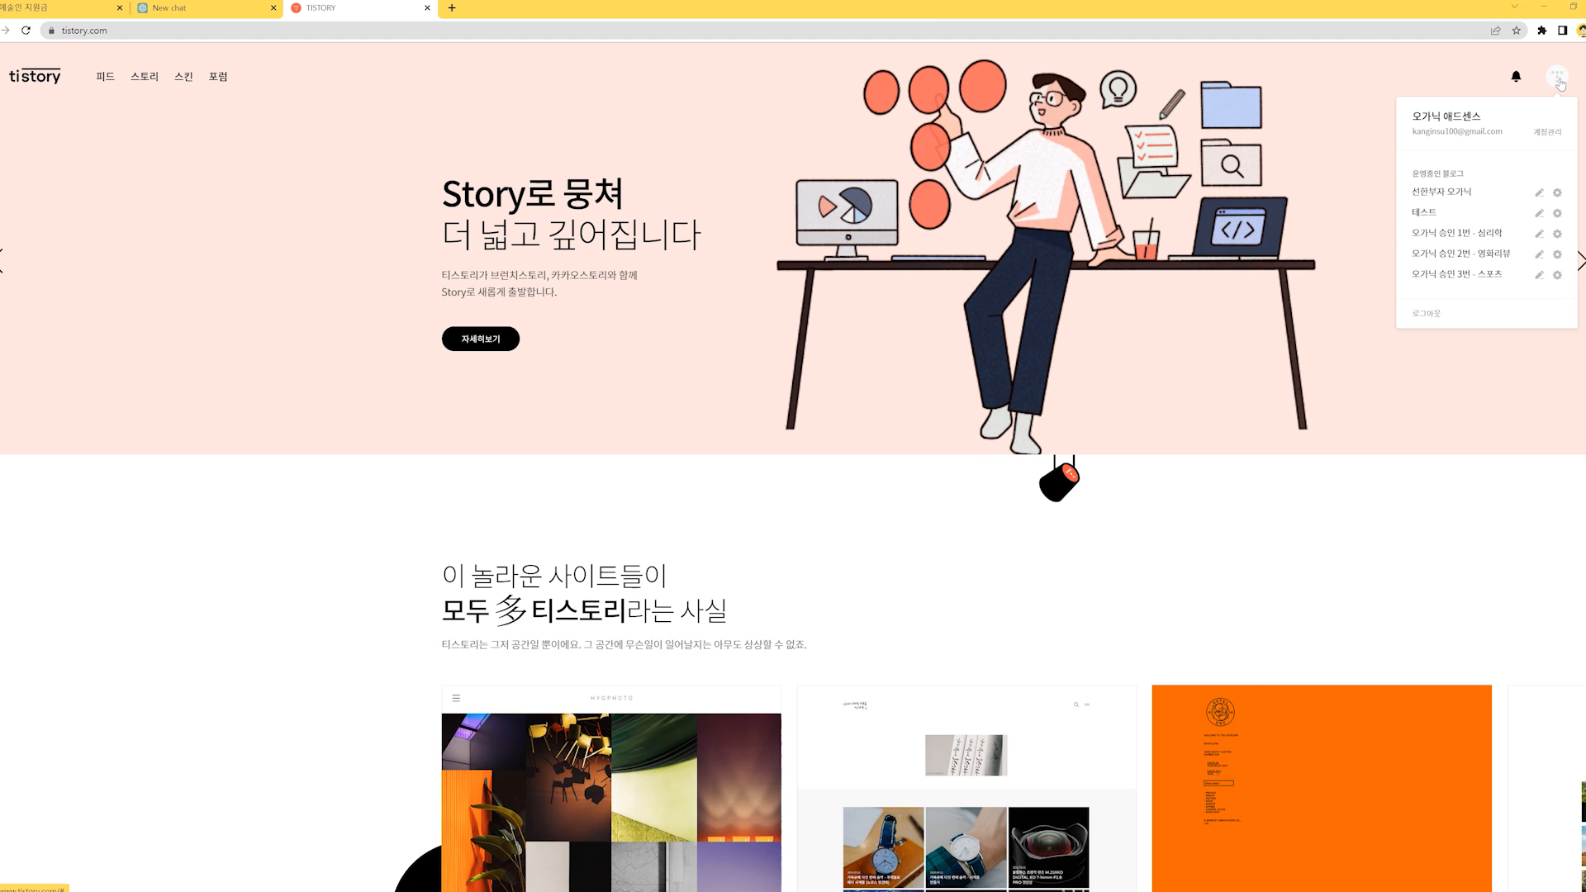
click(1541, 238)
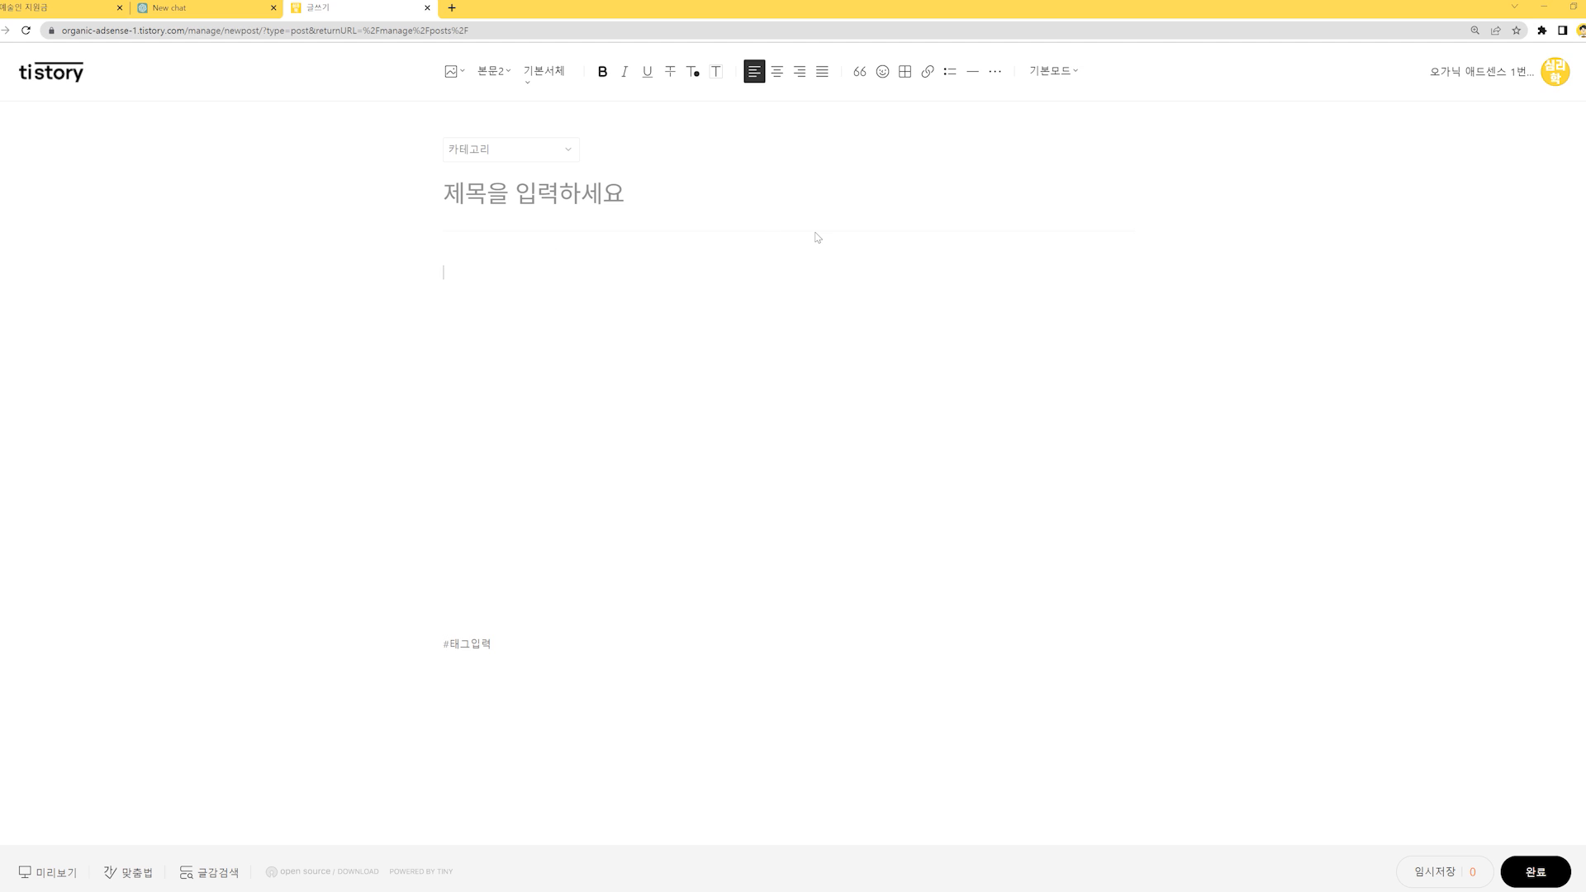
click(1070, 74)
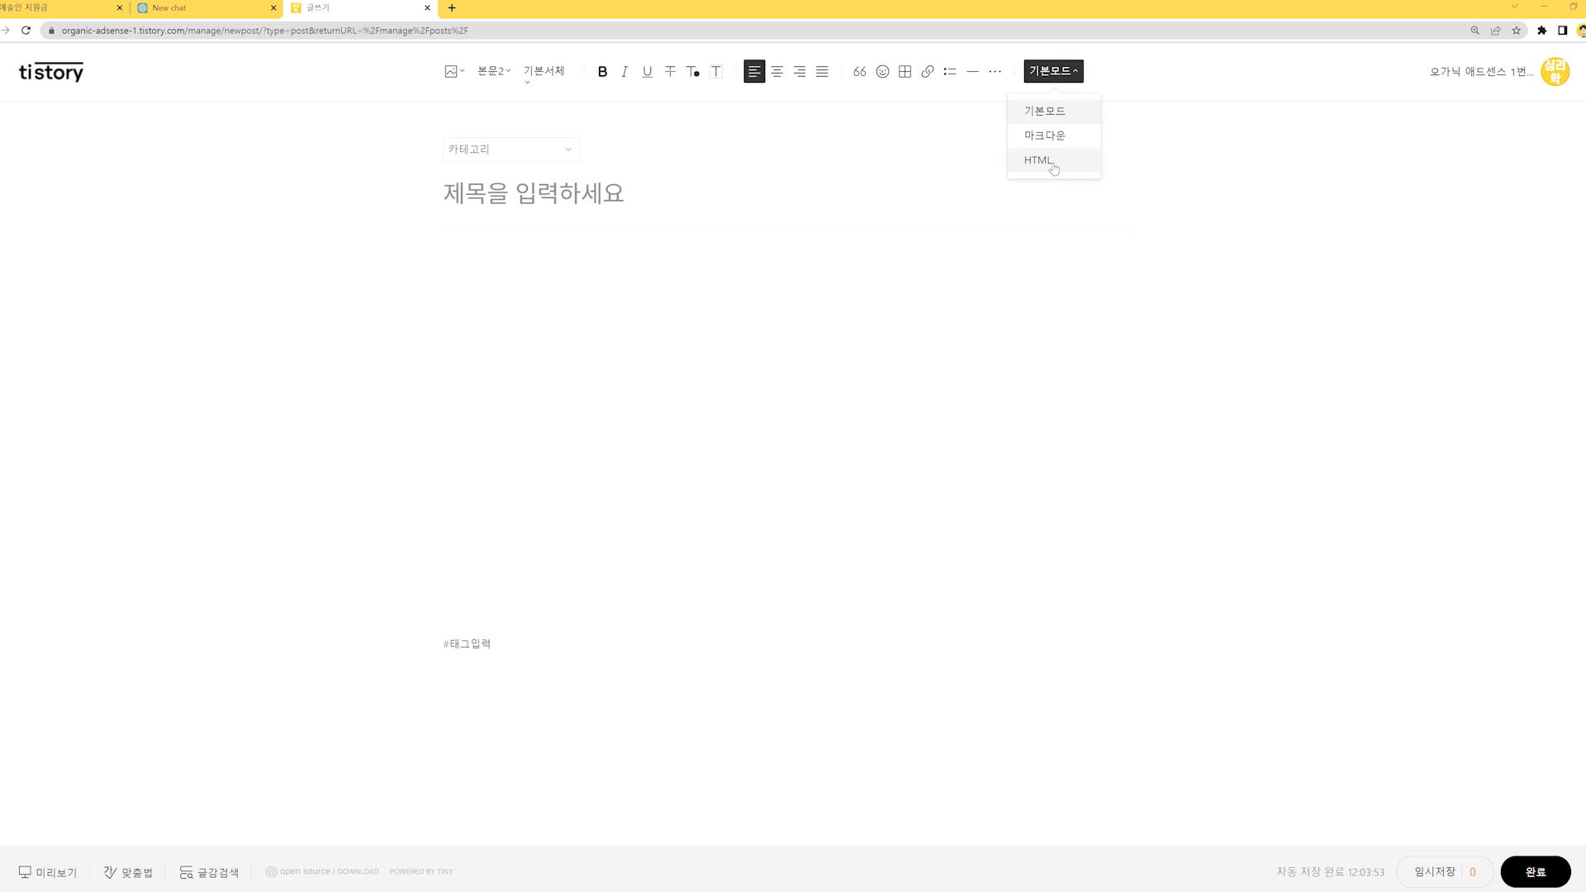
click(1043, 164)
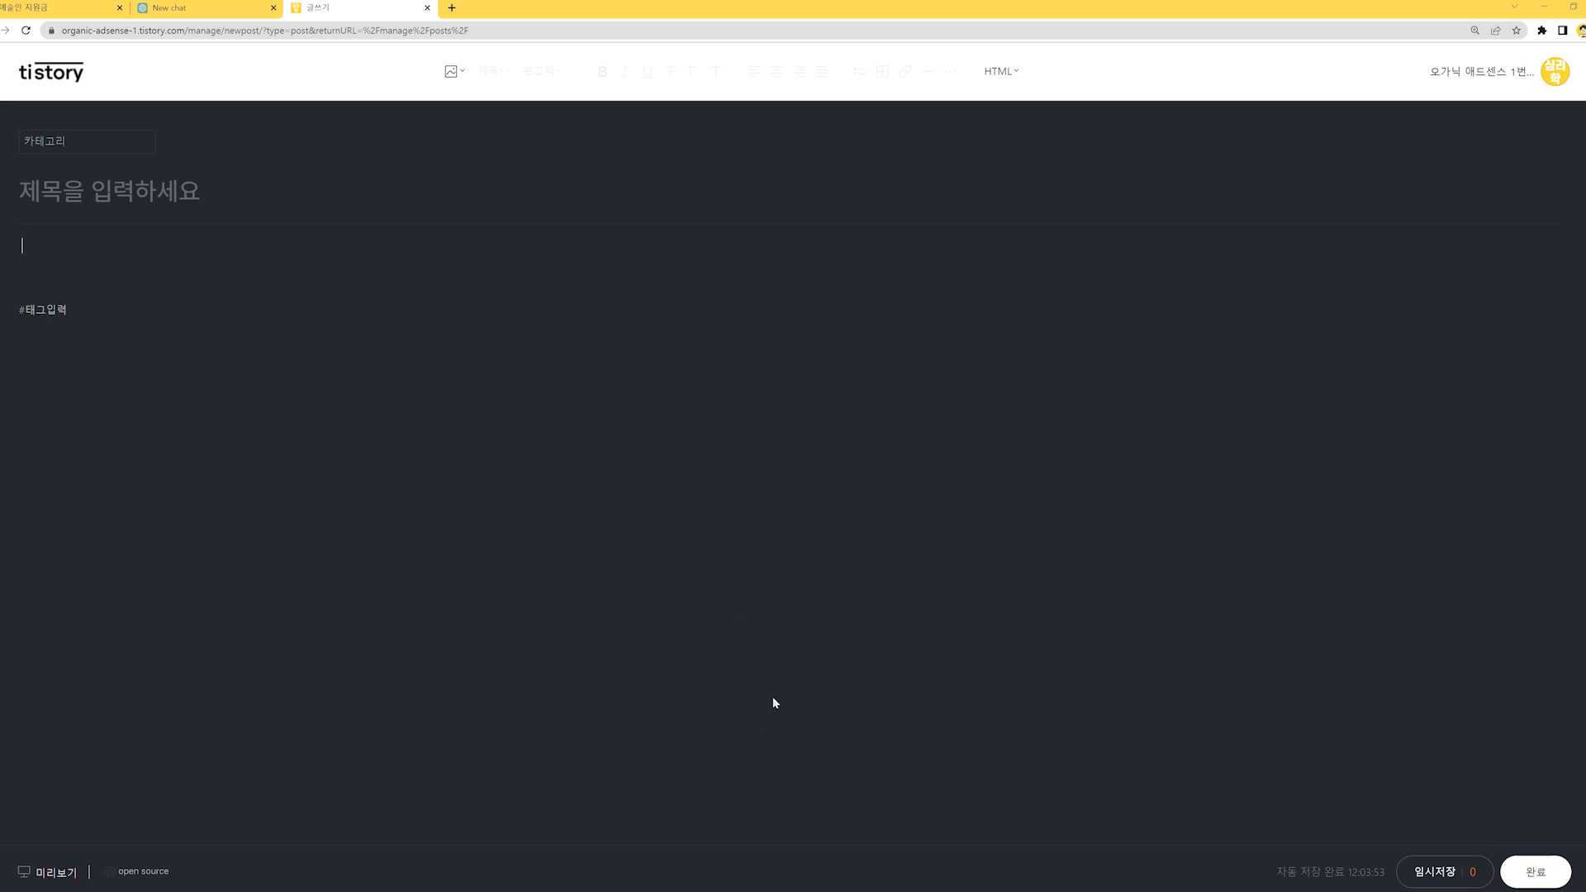
- Copy the HTML code block from the GPT-4 chat and paste it into the body of the Tistory post
key(alt+Tab)
scroll(1040, 296, up, 1)
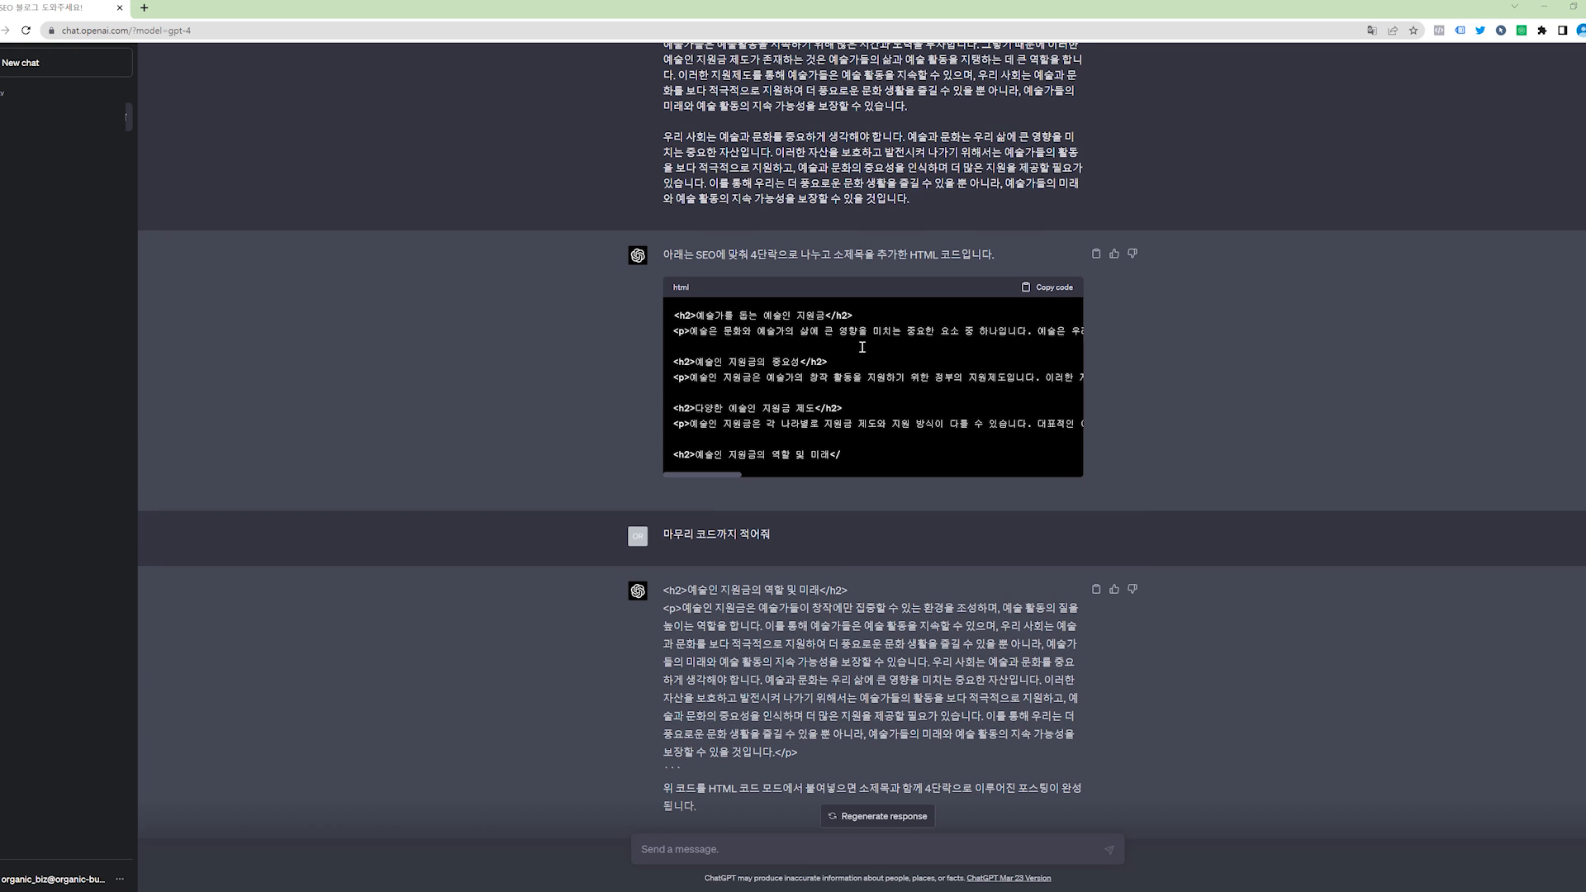
click(1042, 289)
key(alt+Tab)
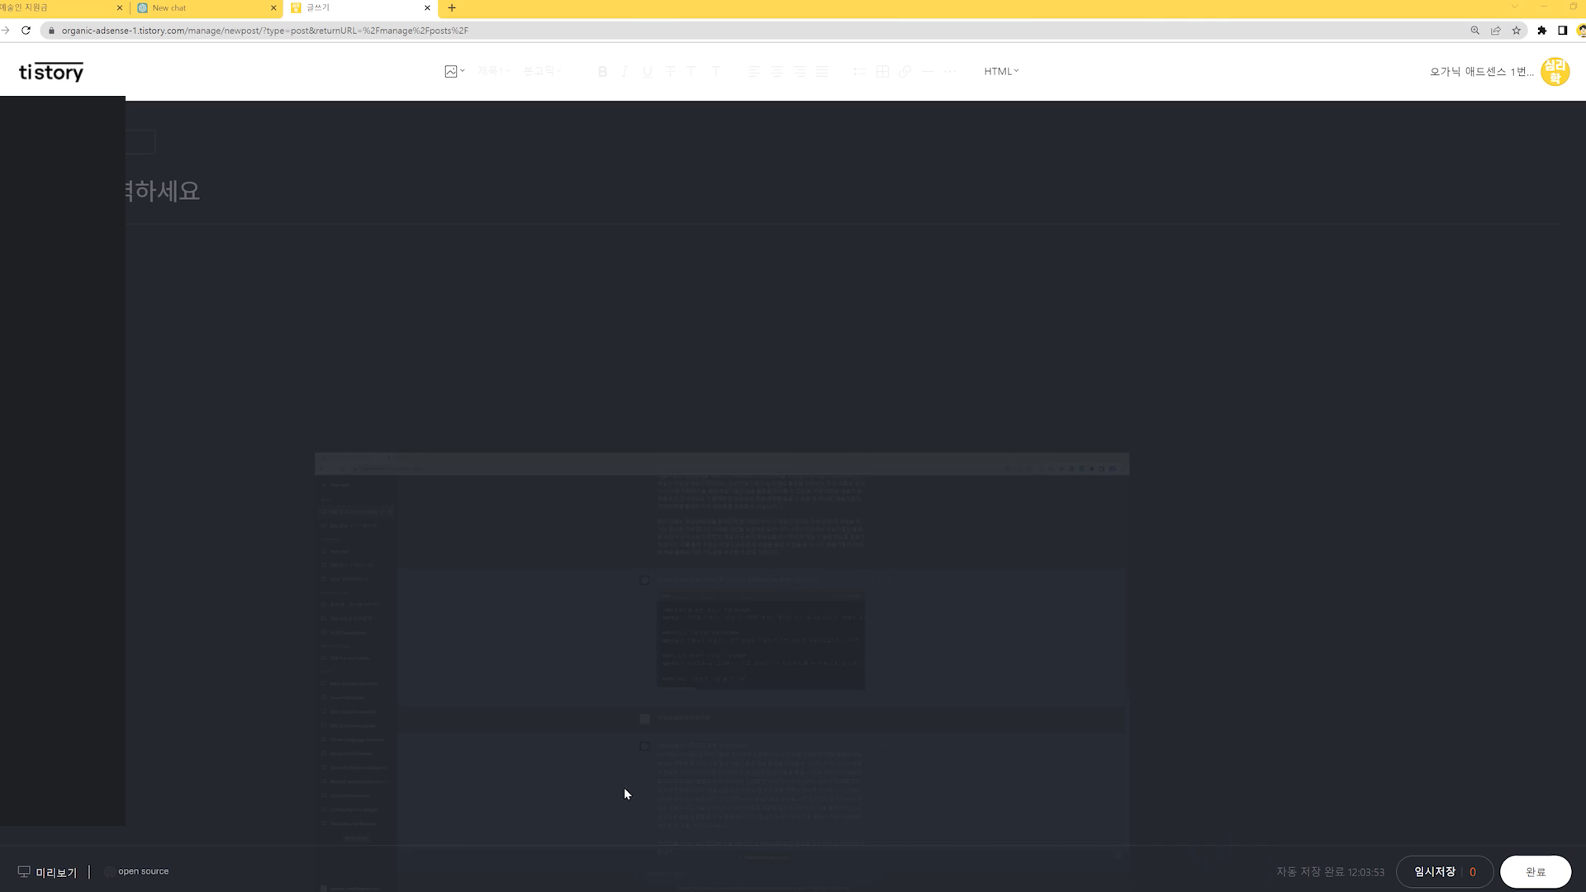
key(ctrl+v)
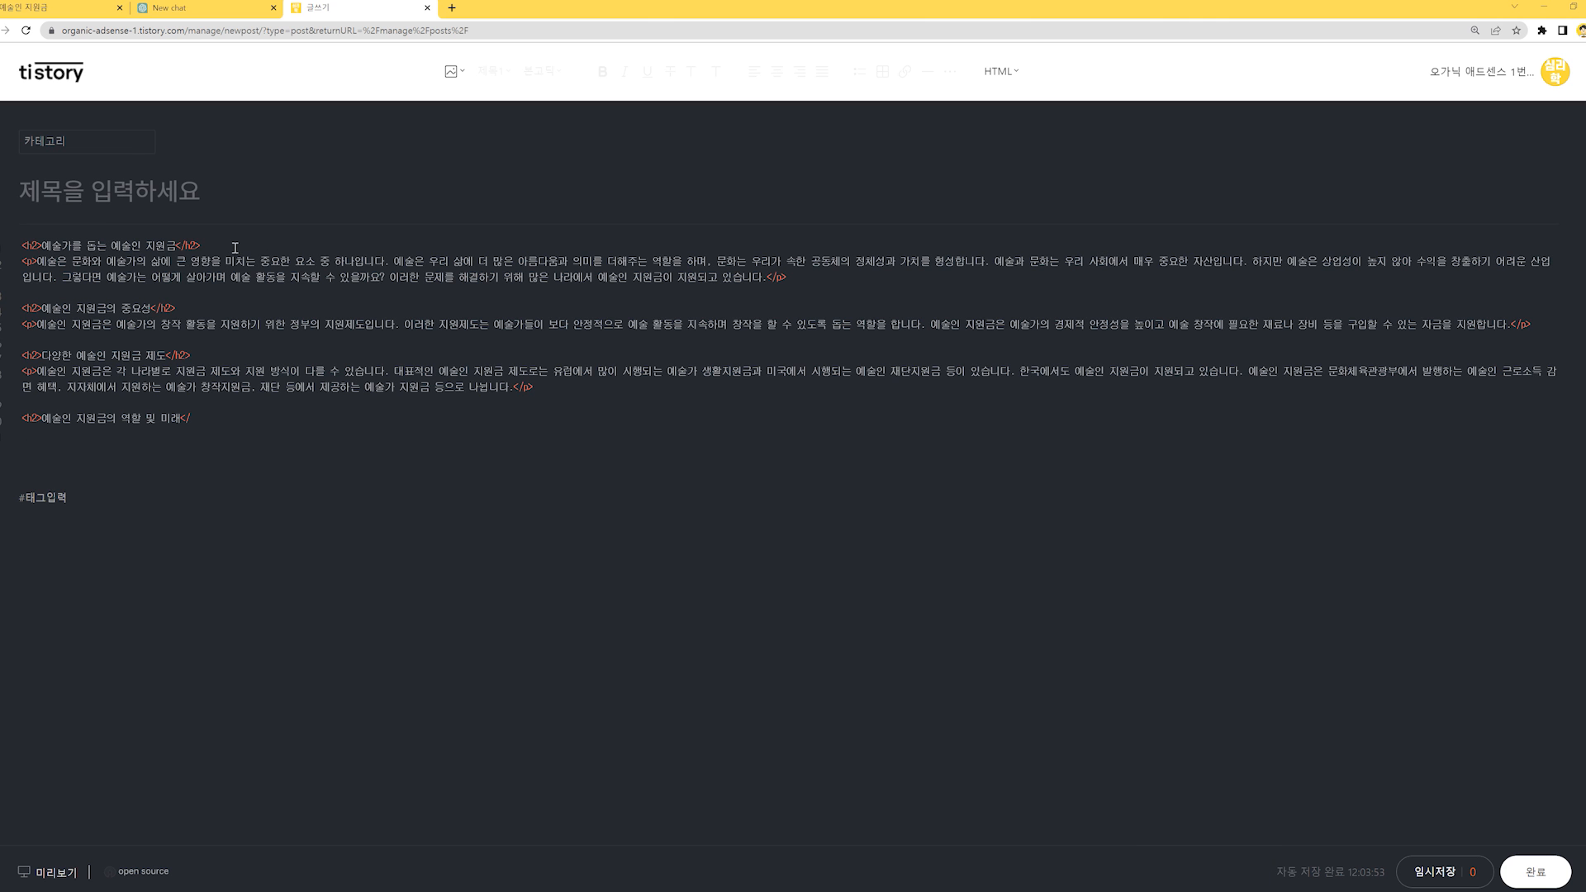
- Copy the closing HTML section from ChatGPT and paste it over the cut-off "예술인 지원금의 역할 및 미래" heading in the Tistory post
key(alt+Tab)
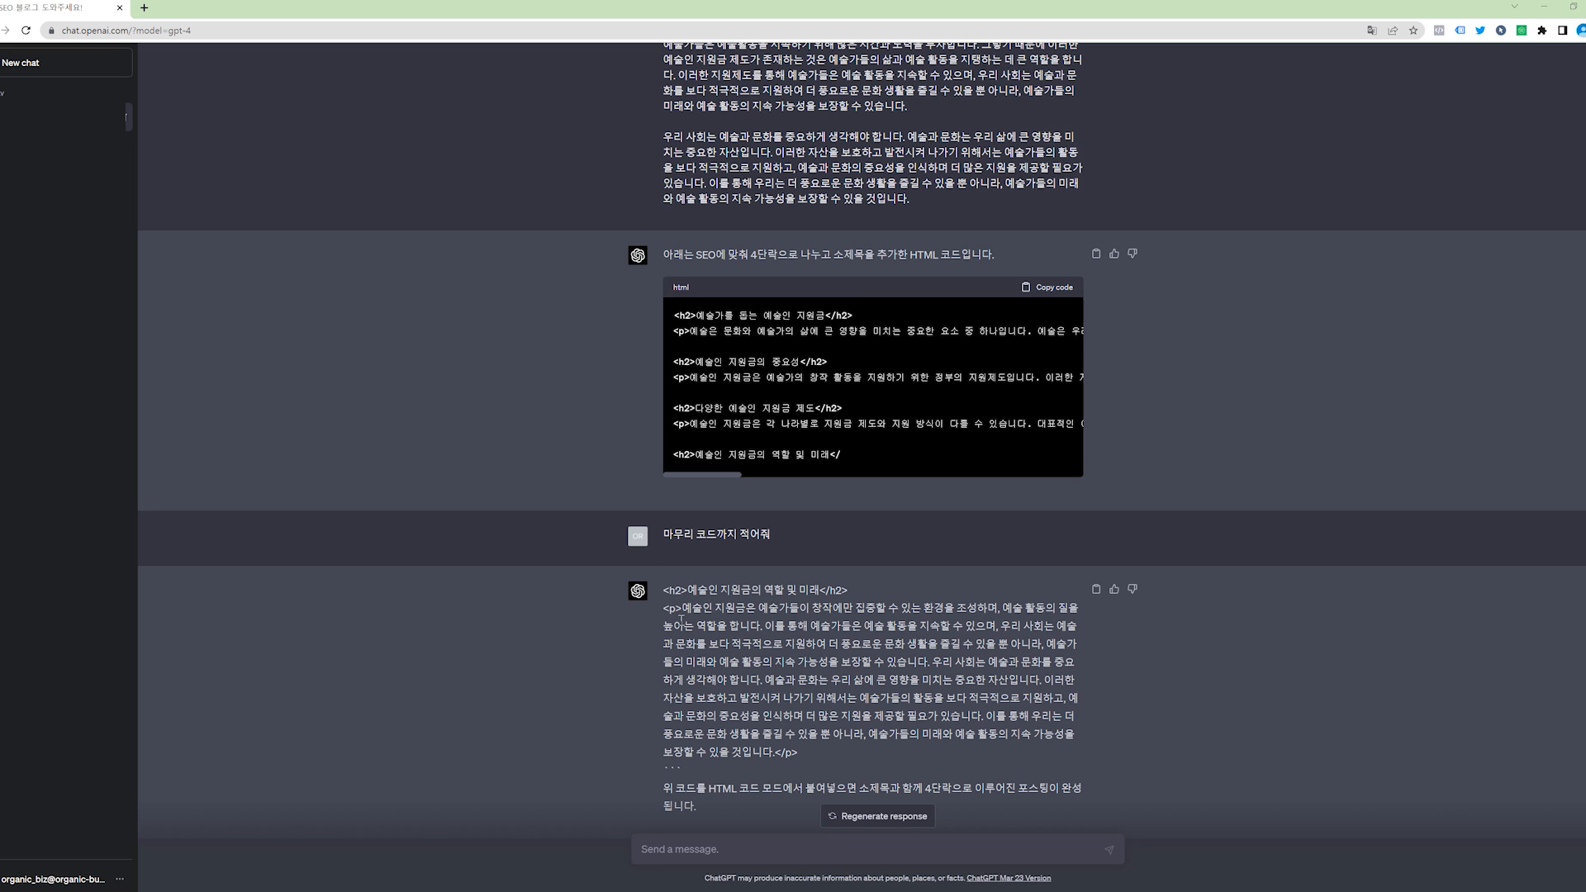
scroll(661, 597, down, 1)
drag(664, 527, 889, 692)
key(alt+Tab)
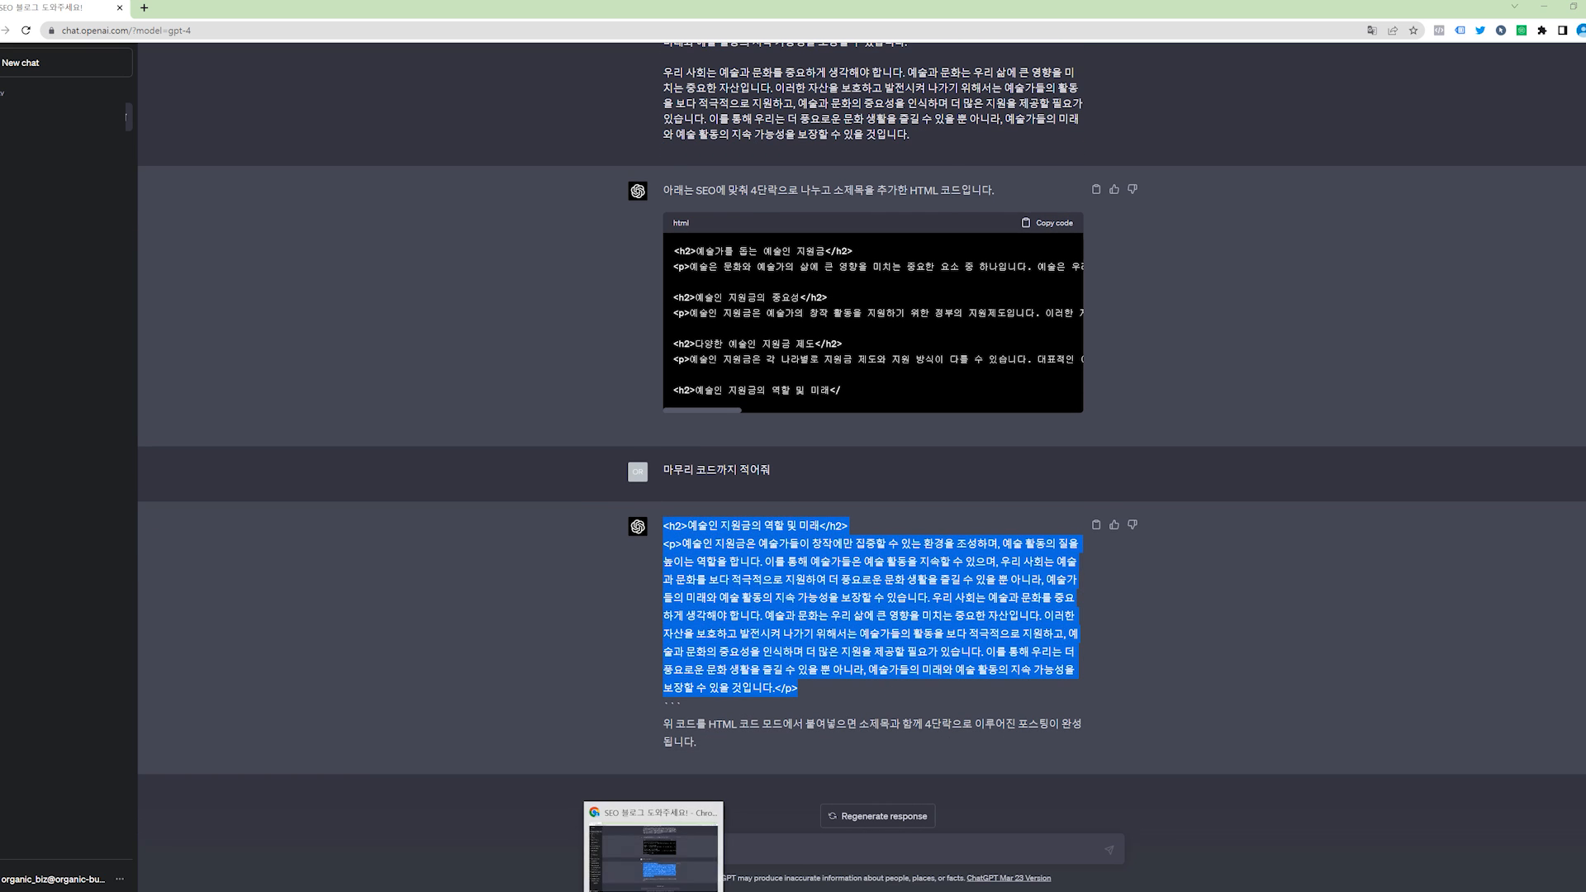
click(214, 407)
drag(231, 423, 22, 421)
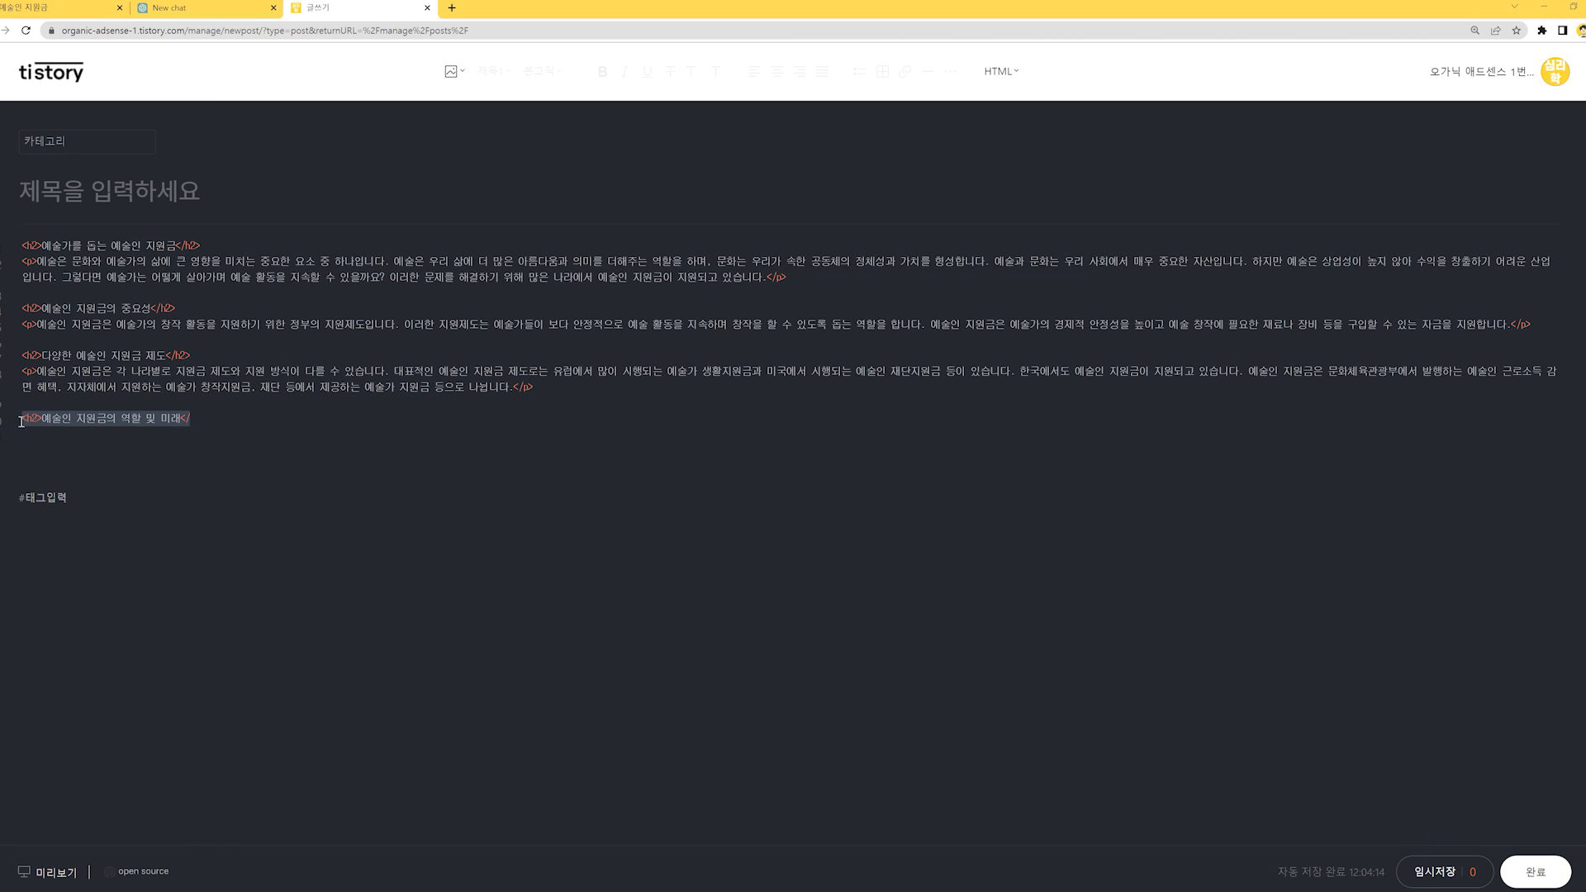
key(ctrl+v)
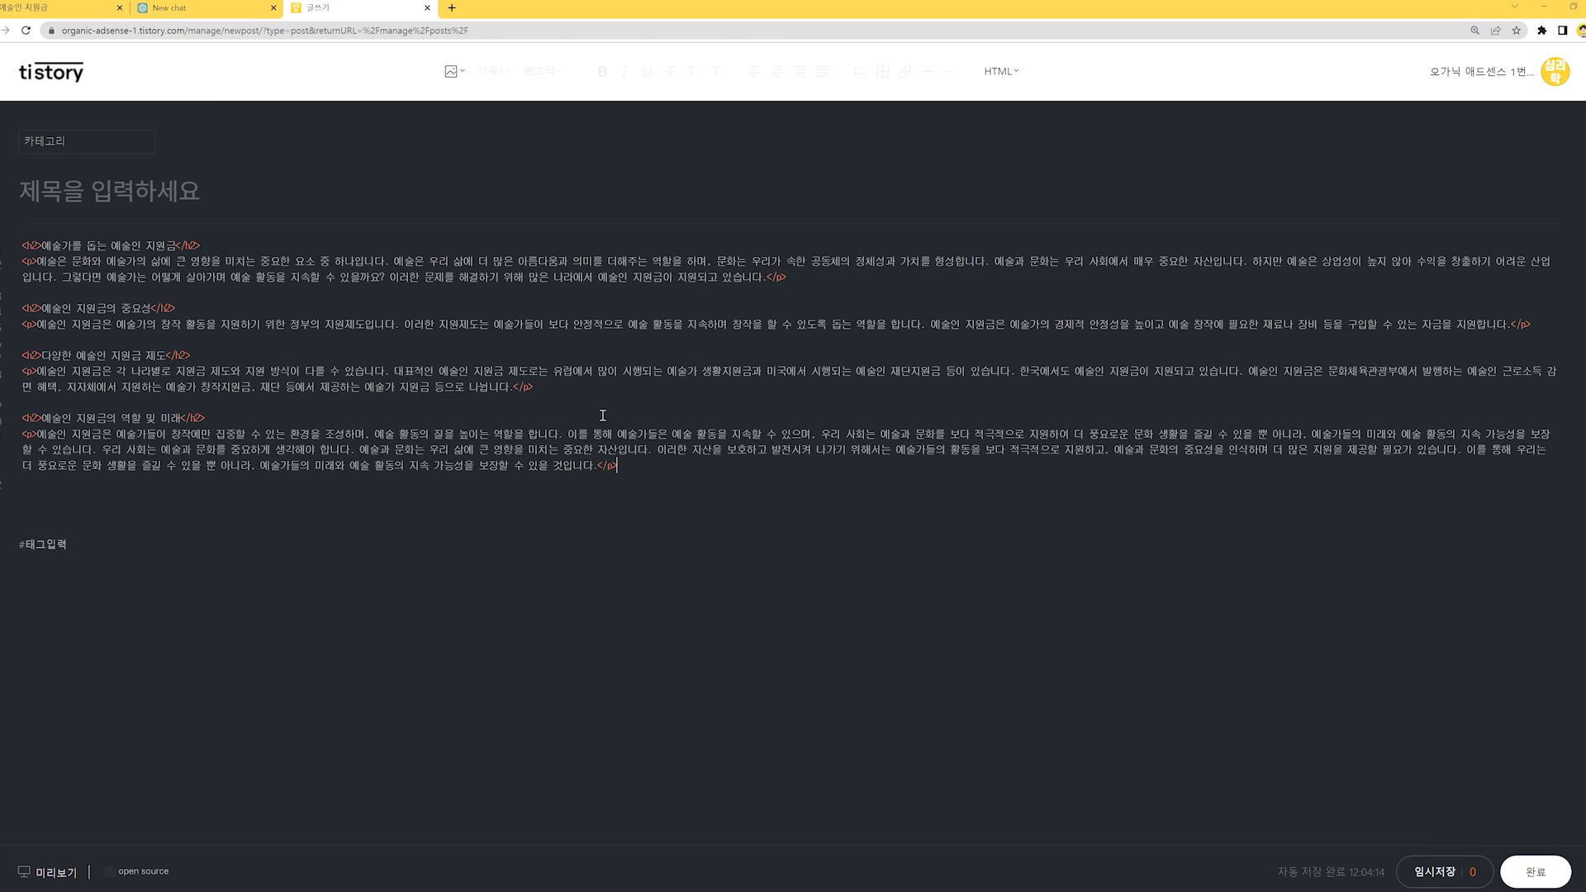
- Ask ChatGPT "위 포스팅에 대한 제목은 어떻게 지으면 좋을까?"
key(alt+Tab)
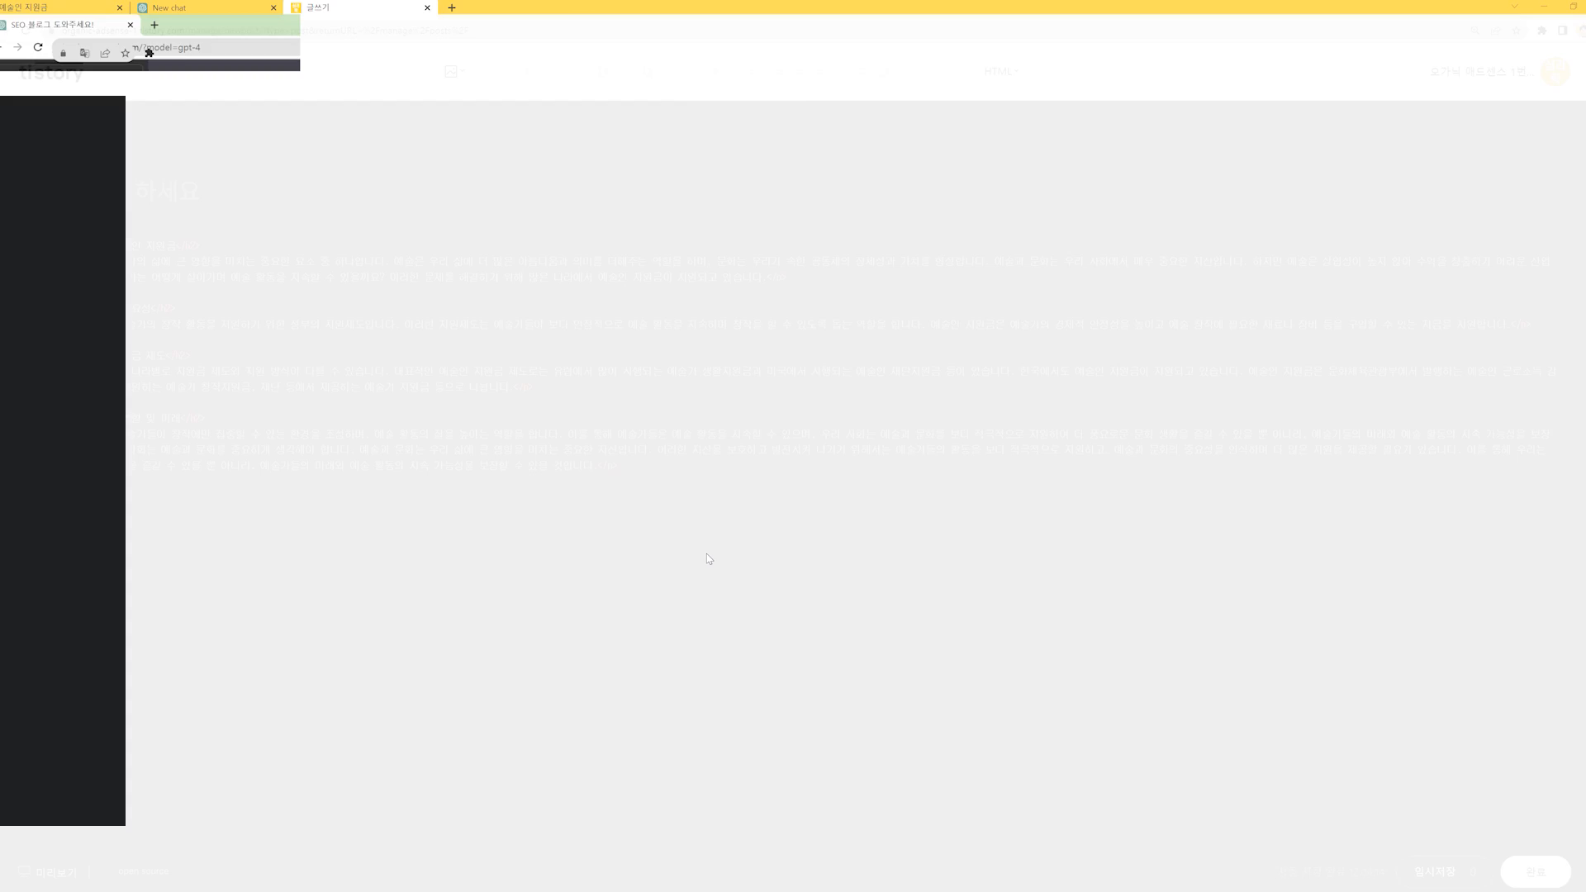
click(673, 848)
text(위 블)
key(BackSpace)
text(포스팅에)
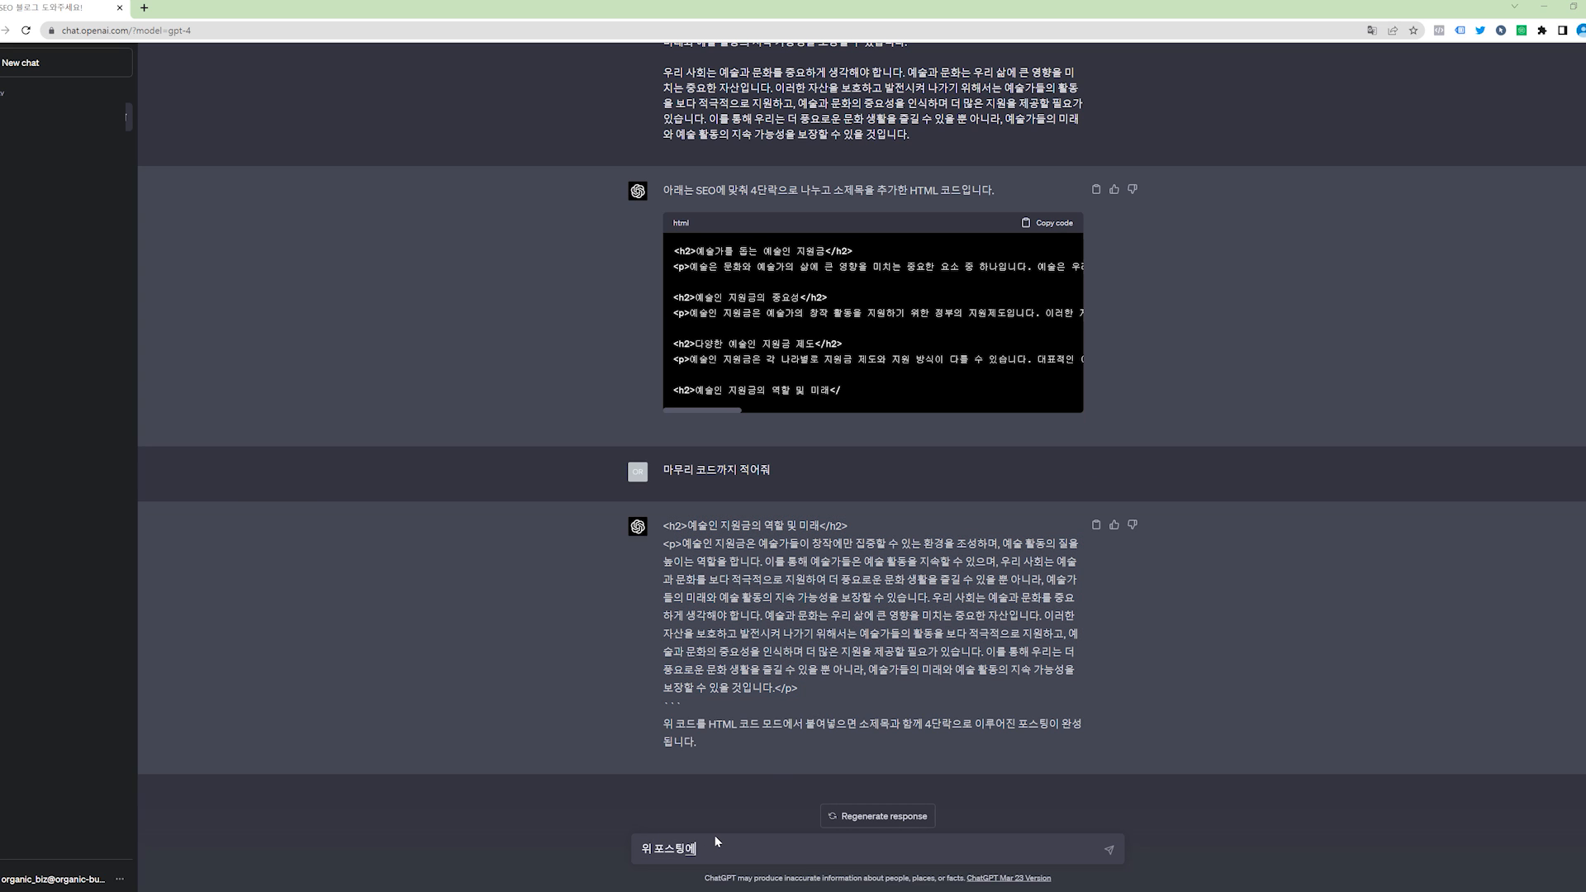
text( 대한 주)
text(목은 어떻게 지)
text(으면 좋을까)
text(?)
key(Return)
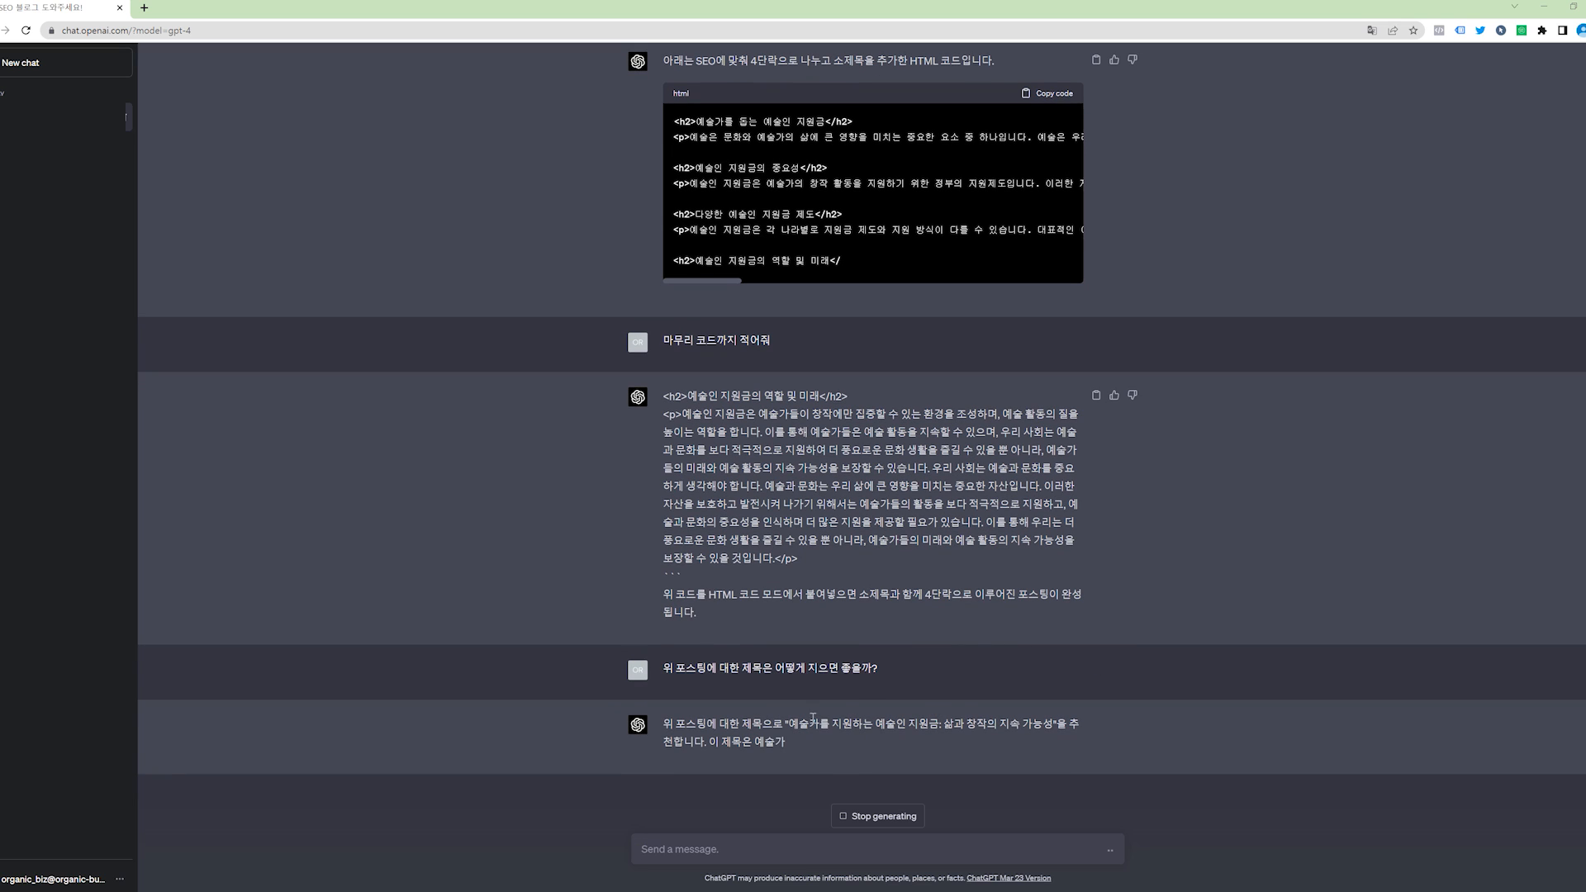
- Stop the response and copy "예술가를 지원하는 예술인 지원금: 삶과 창작의 지속 가능성" into the Tistory post's title
drag(661, 723, 1050, 725)
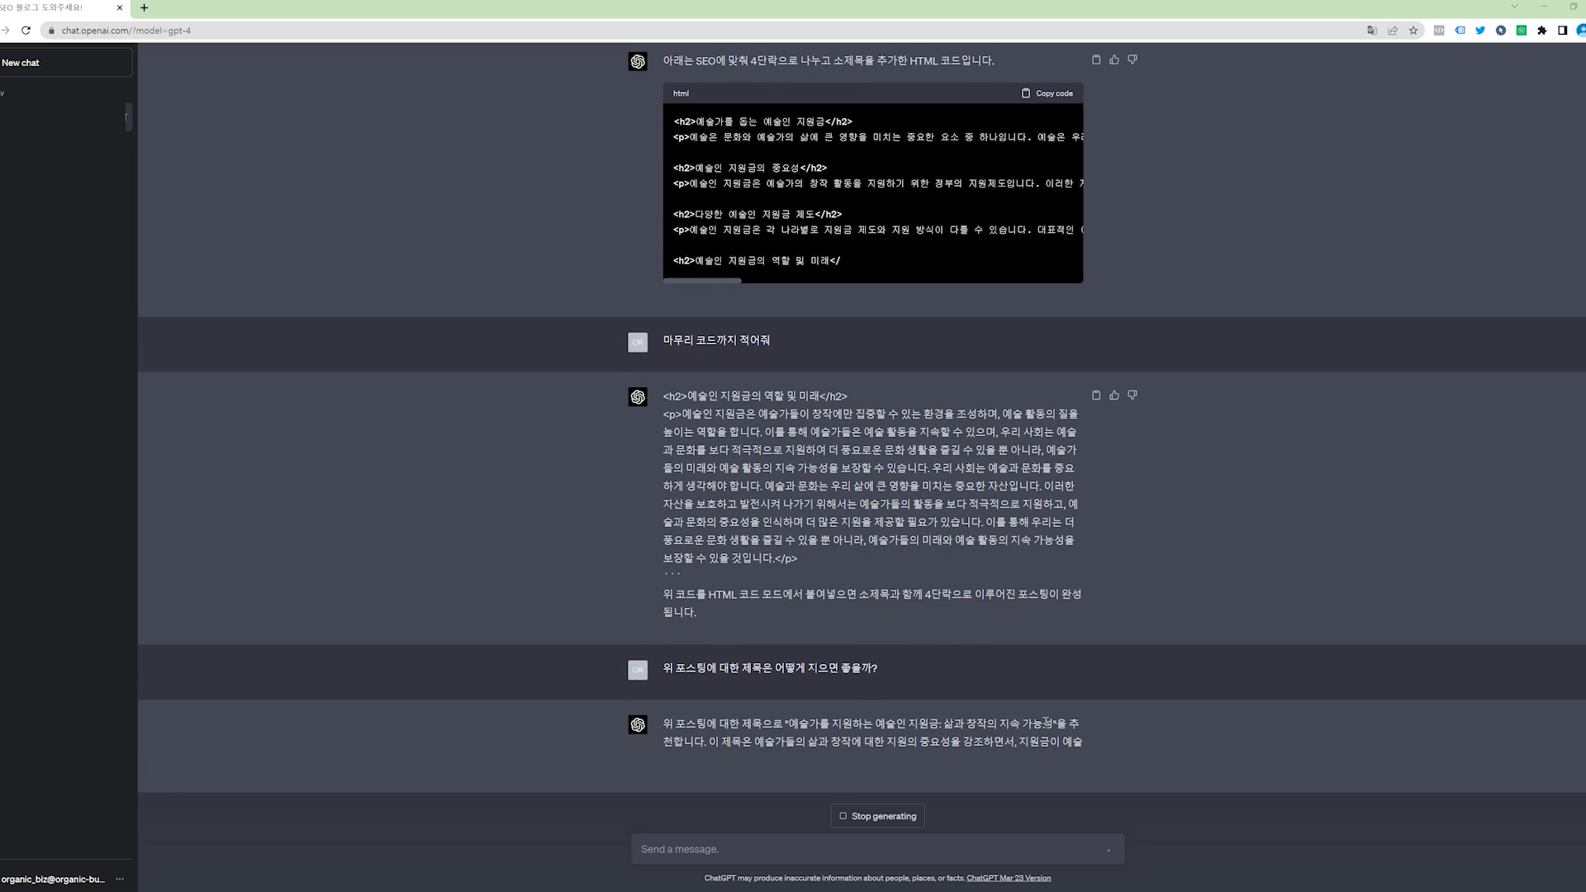
click(883, 820)
drag(787, 707, 1053, 710)
key(alt+Tab)
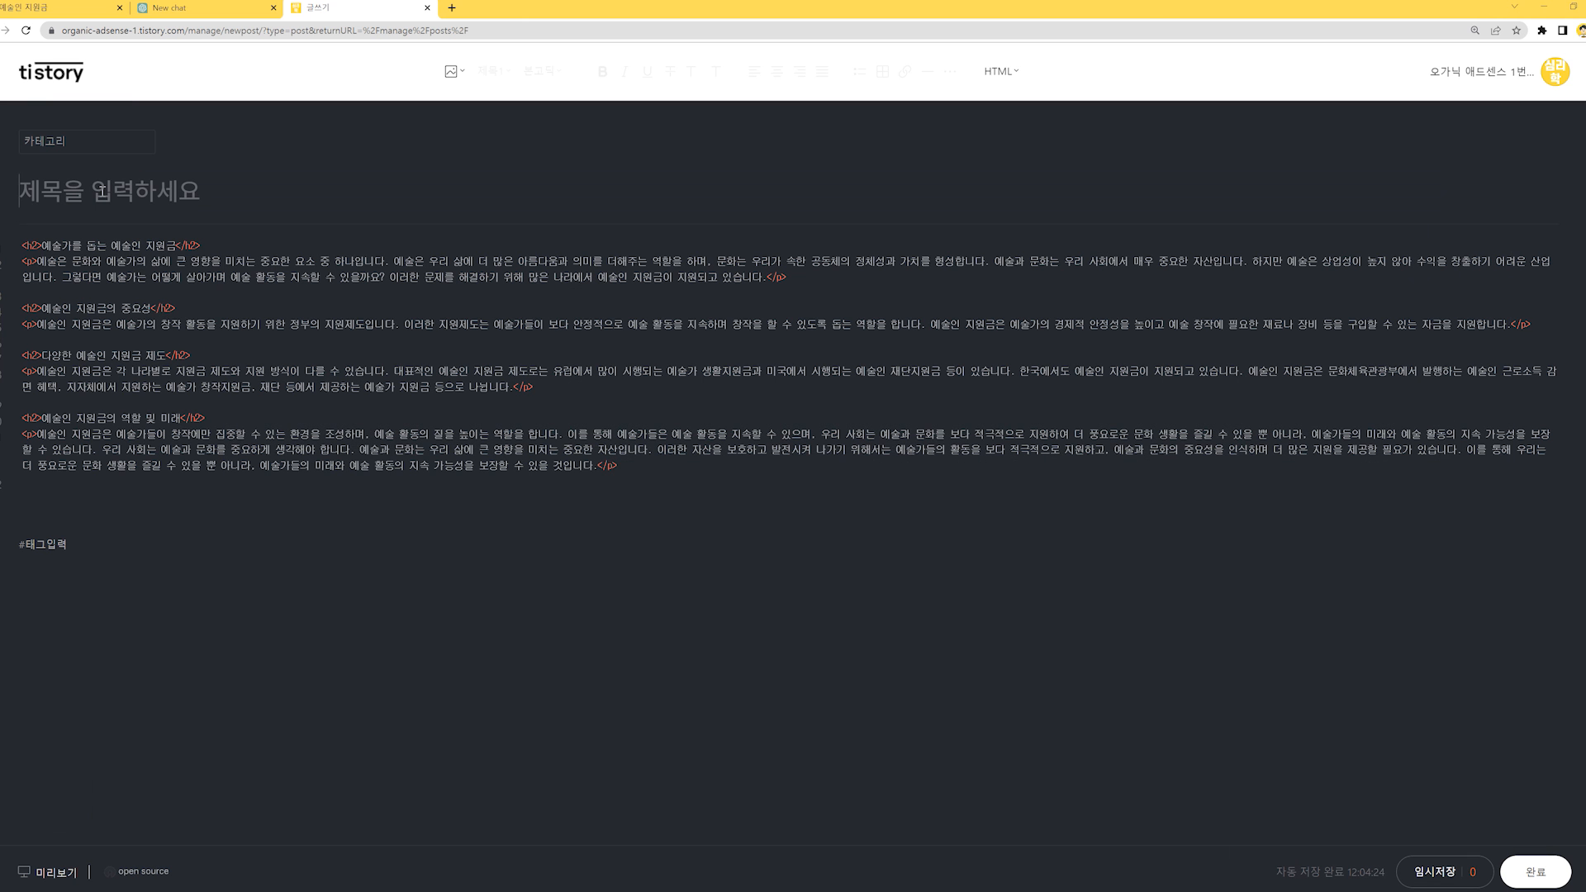
key(ctrl+v)
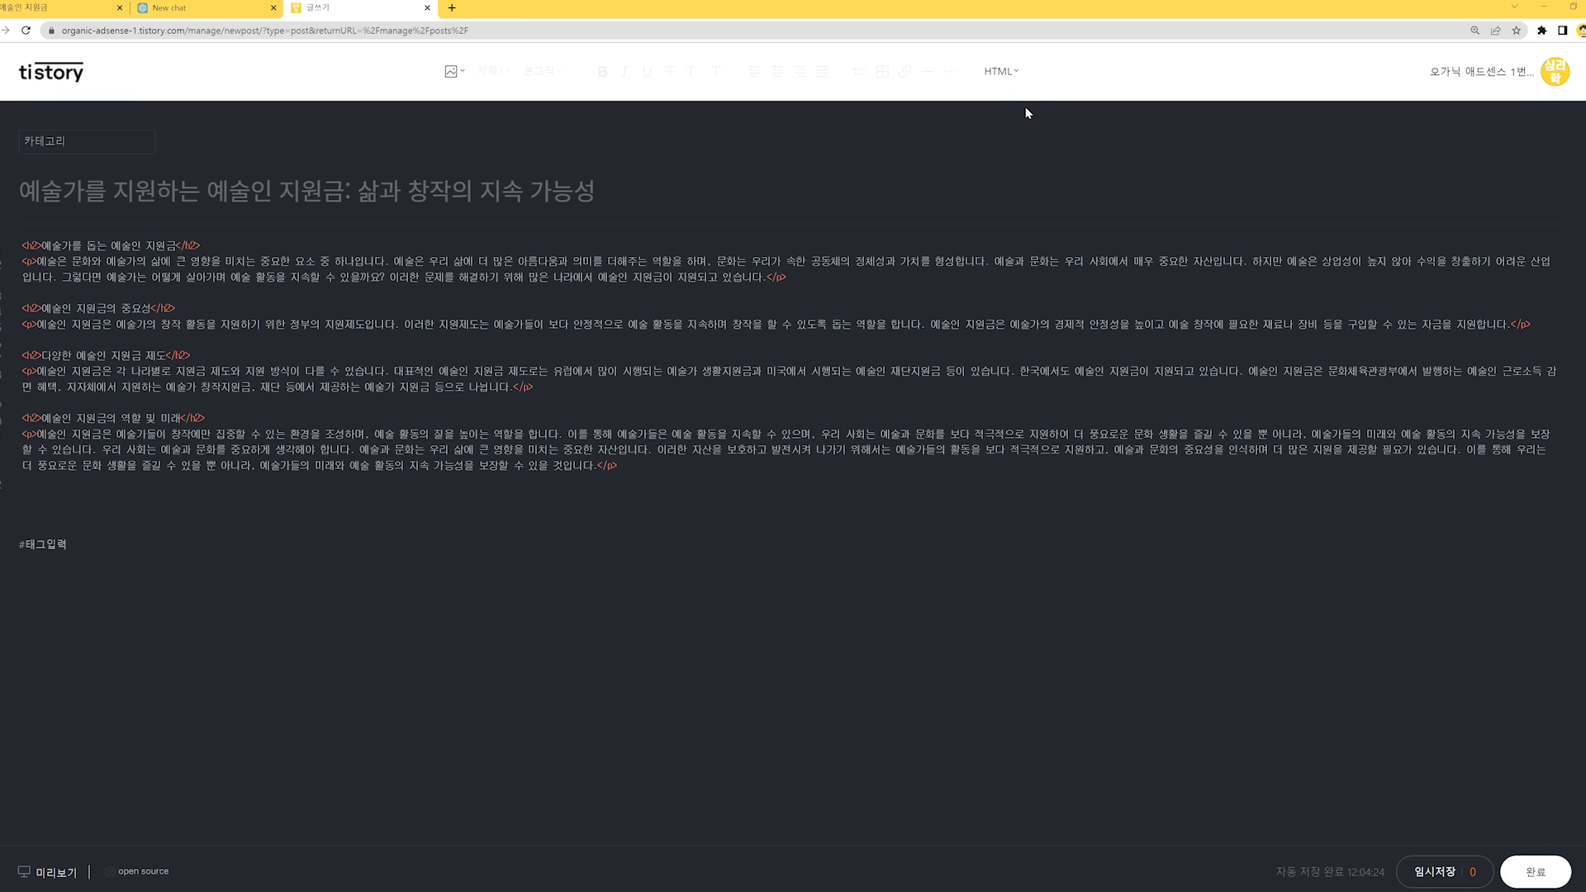
- Switch the post editor from HTML to 기본모드 and look through the formatted post
click(1000, 73)
click(1003, 111)
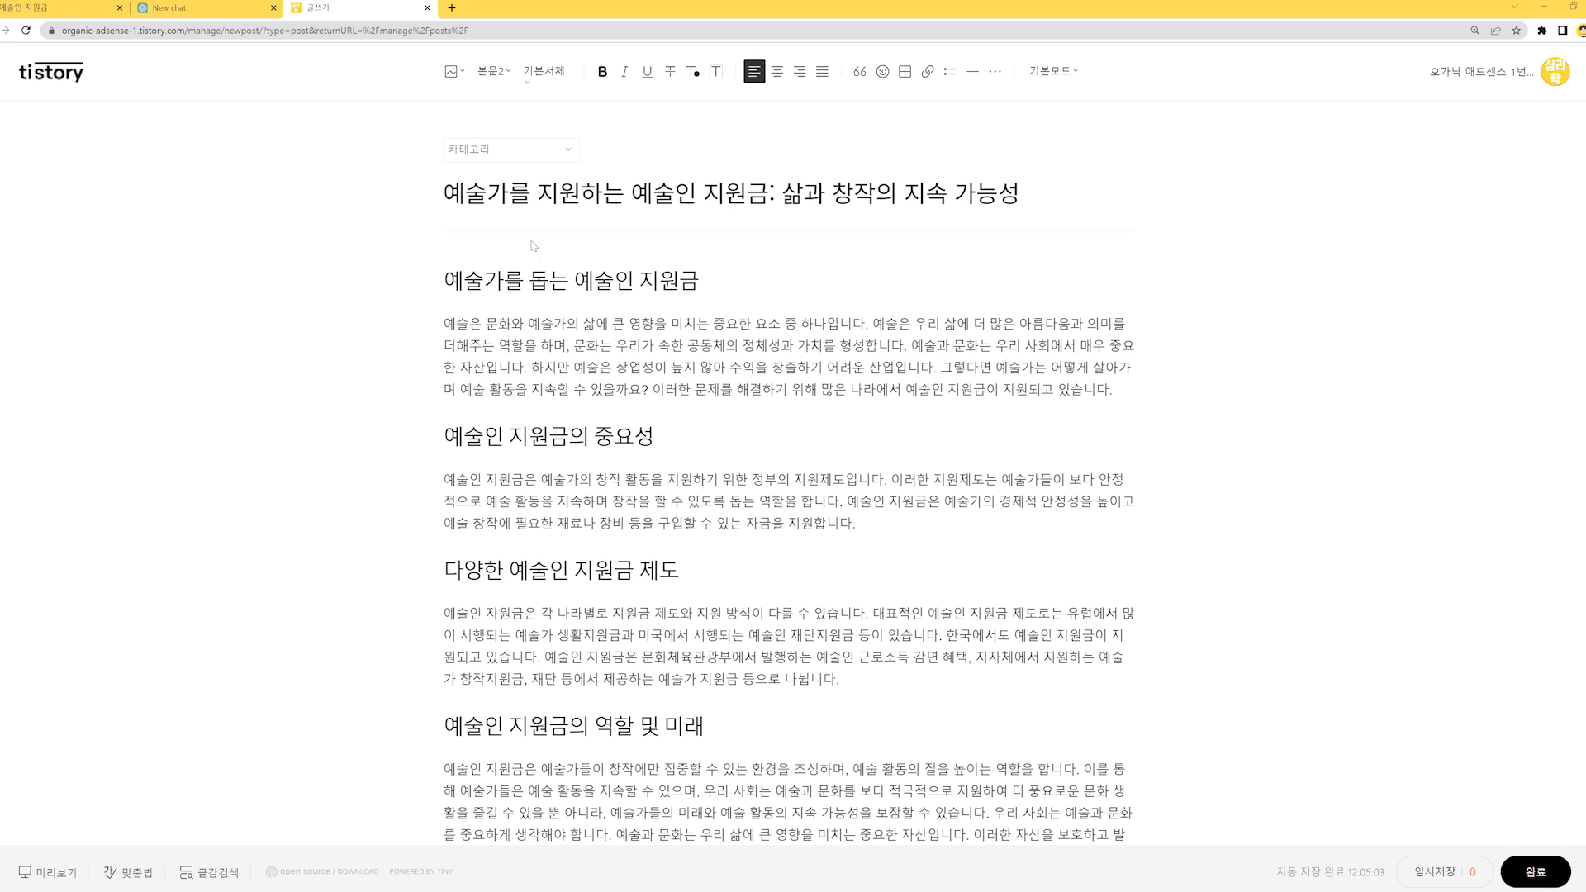
scroll(682, 345, down, 3)
scroll(909, 413, up, 3)
- Insert a blank line after the body text of each of the first three sections to separate them from the following subtitles
click(1124, 395)
key(Return)
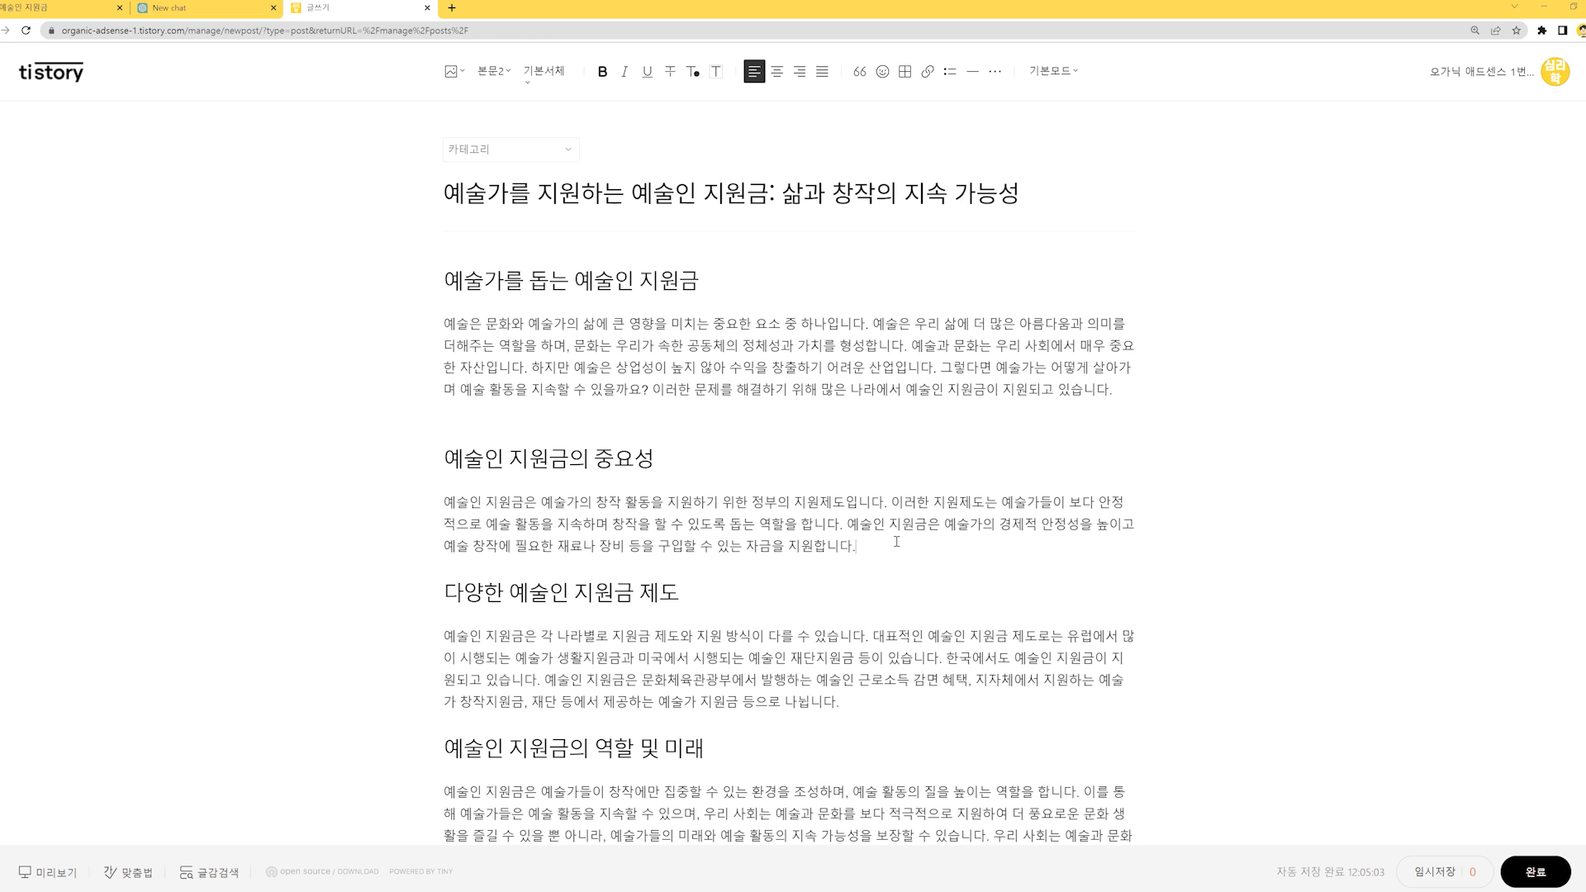
key(Return)
key(Return)
scroll(869, 720, down, 4)
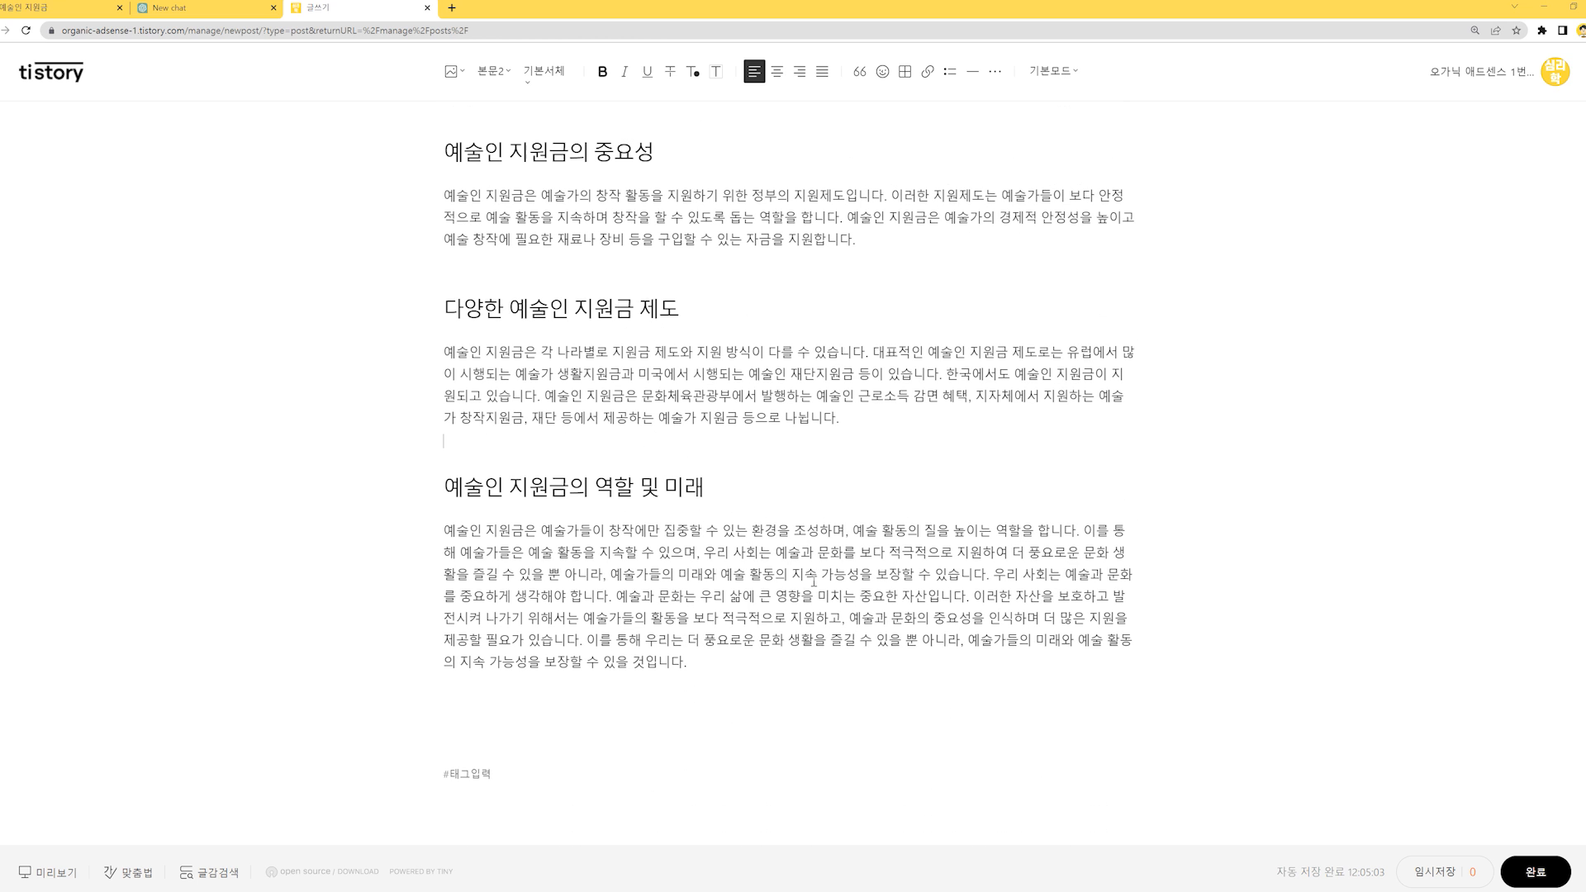
scroll(821, 658, up, 4)
- Split the first section's paragraph after "가치를 형성합니다." and the second's after "정부의 지원제도입니다.", leaving a blank line at each break
click(530, 457)
click(921, 347)
key(Return)
key(Return)
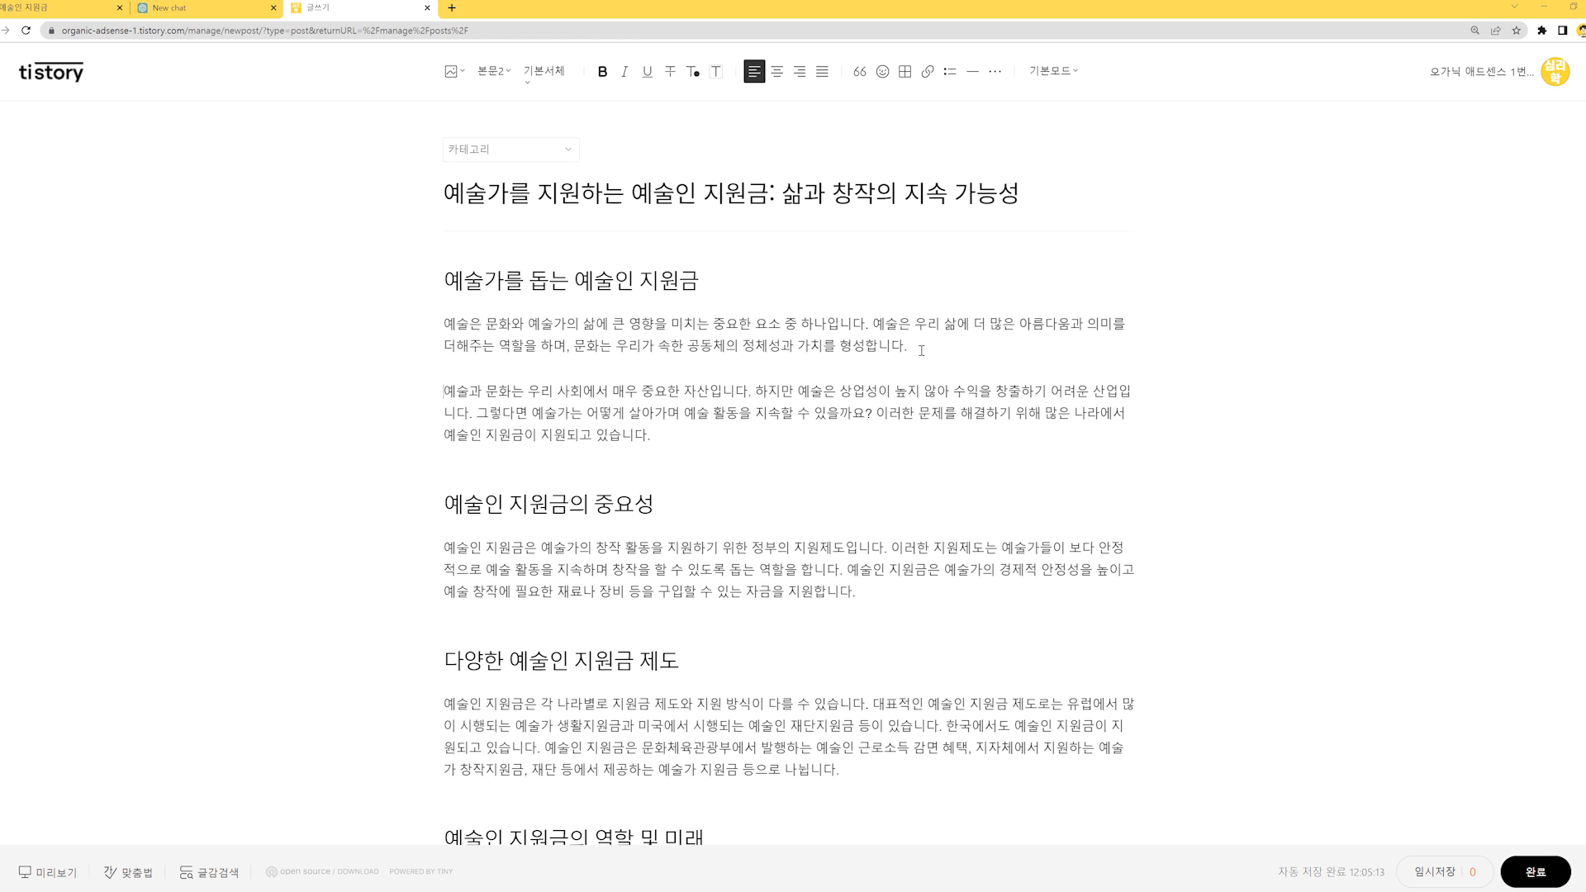
click(888, 549)
key(Return)
key(Return)
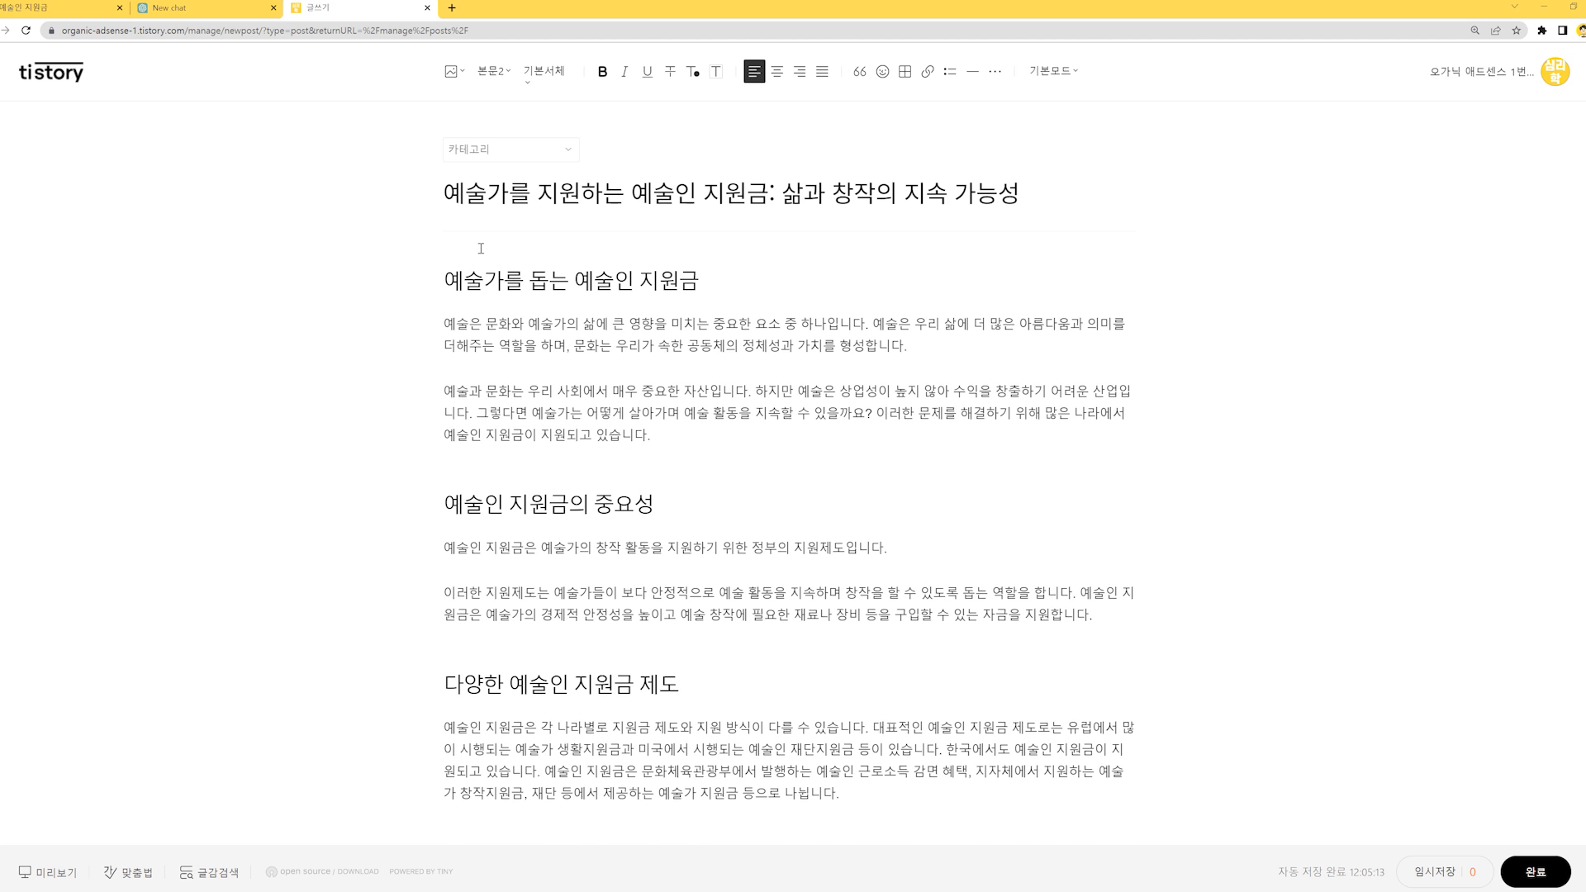
- Add a "[썸네일]" placeholder line above the first subtitle, with an empty paragraph above it for an introduction
click(480, 248)
key(Return)
click(482, 263)
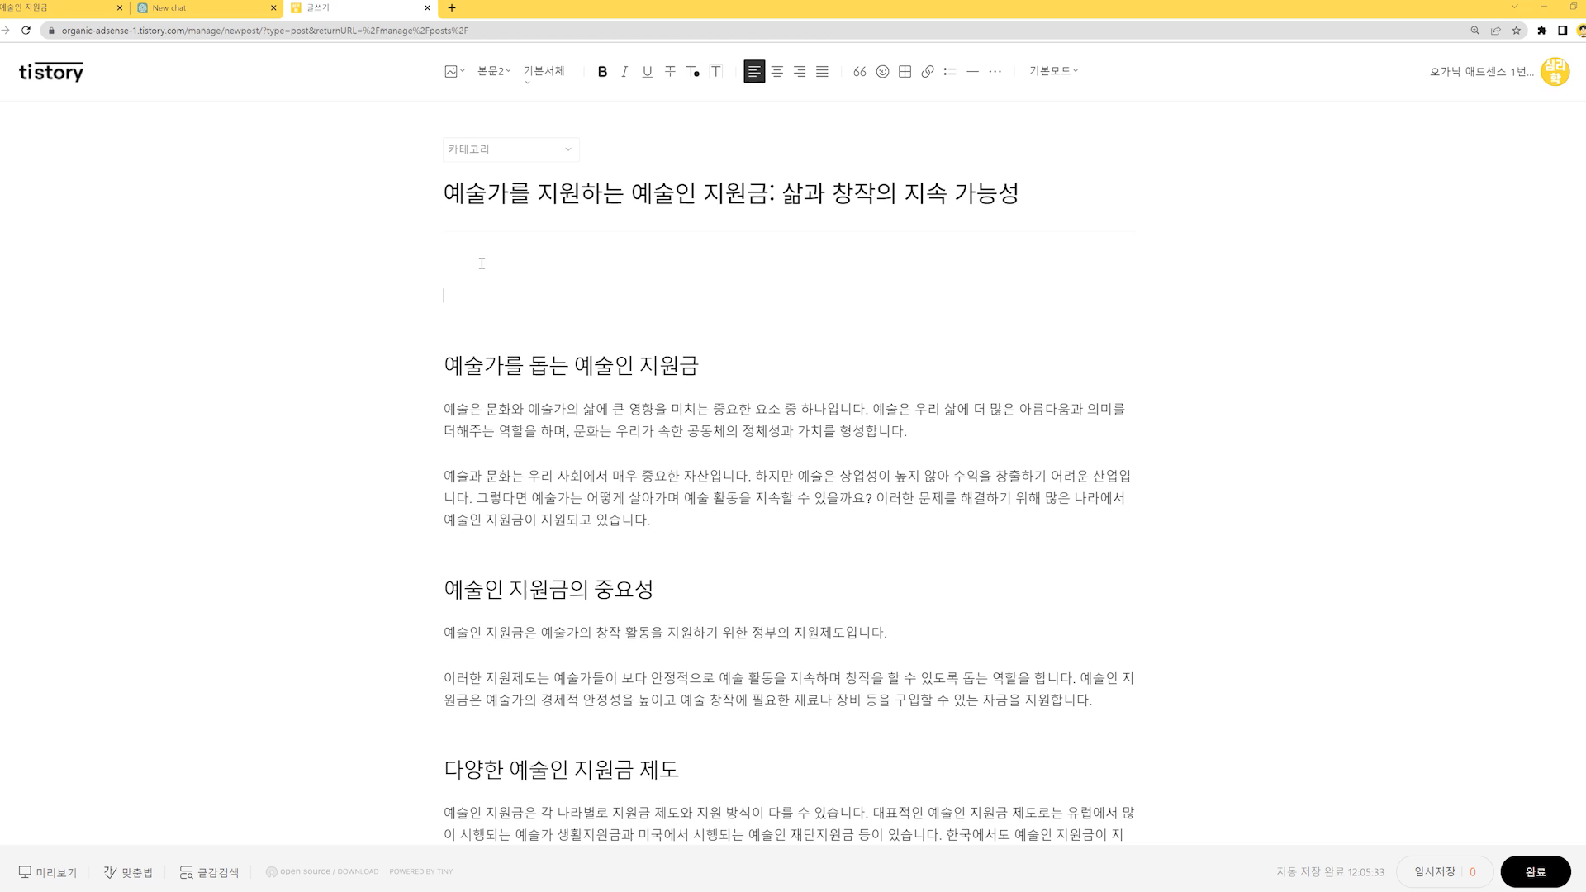
text([썸네이)
key(Return)
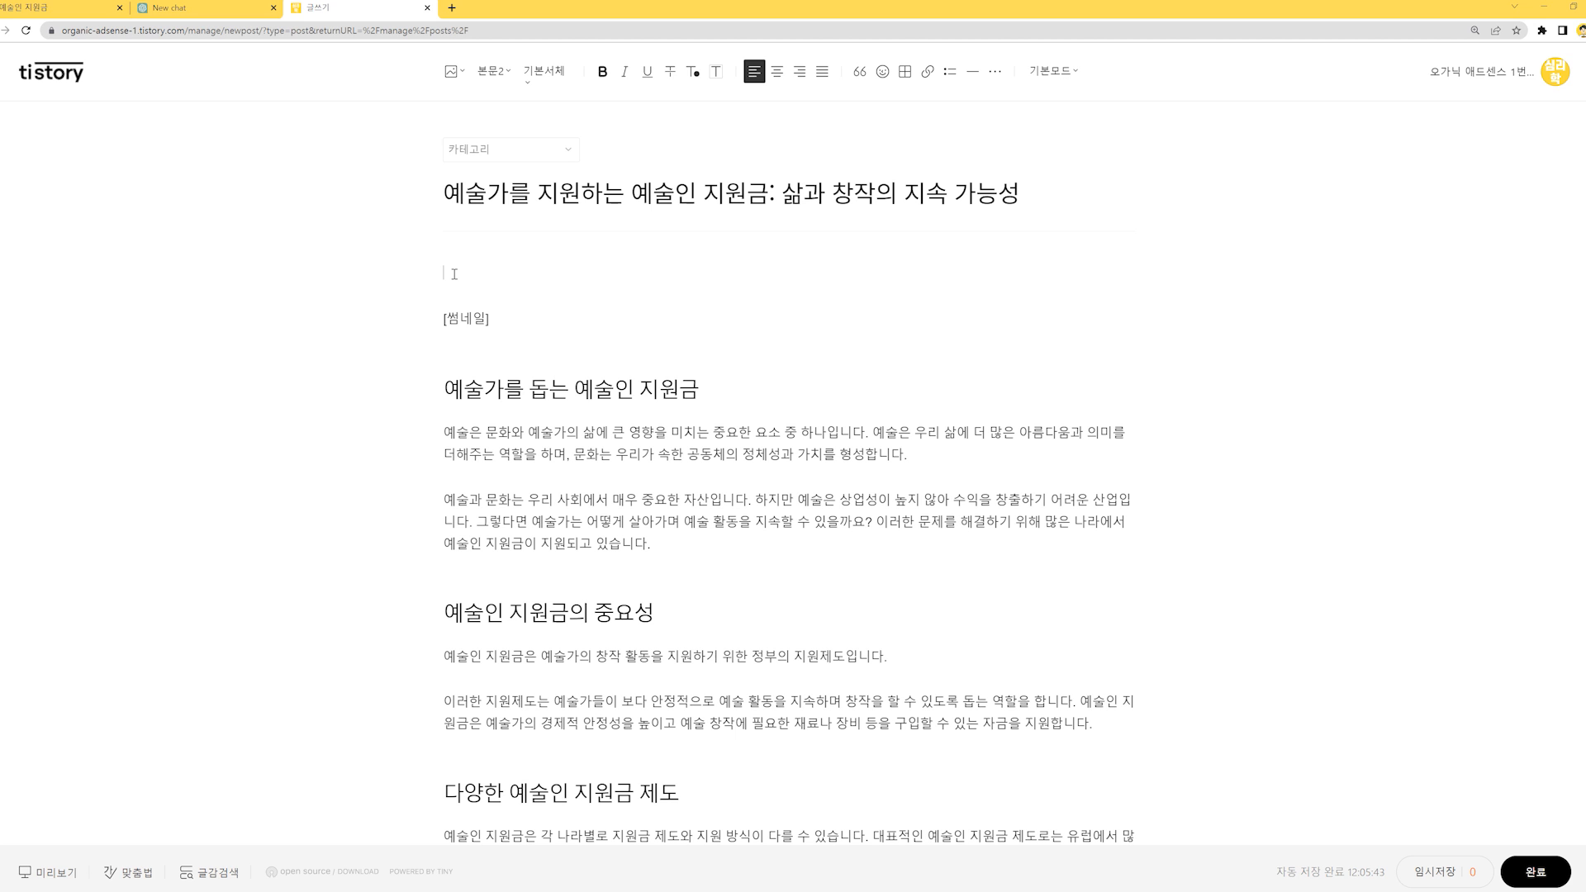
- Ask ChatGPT "첫문단으로 포스팅 내용에 대한 간략한 소개 글을 적어주면 좋겠어"
key(alt+Tab)
click(734, 848)
text(첫)
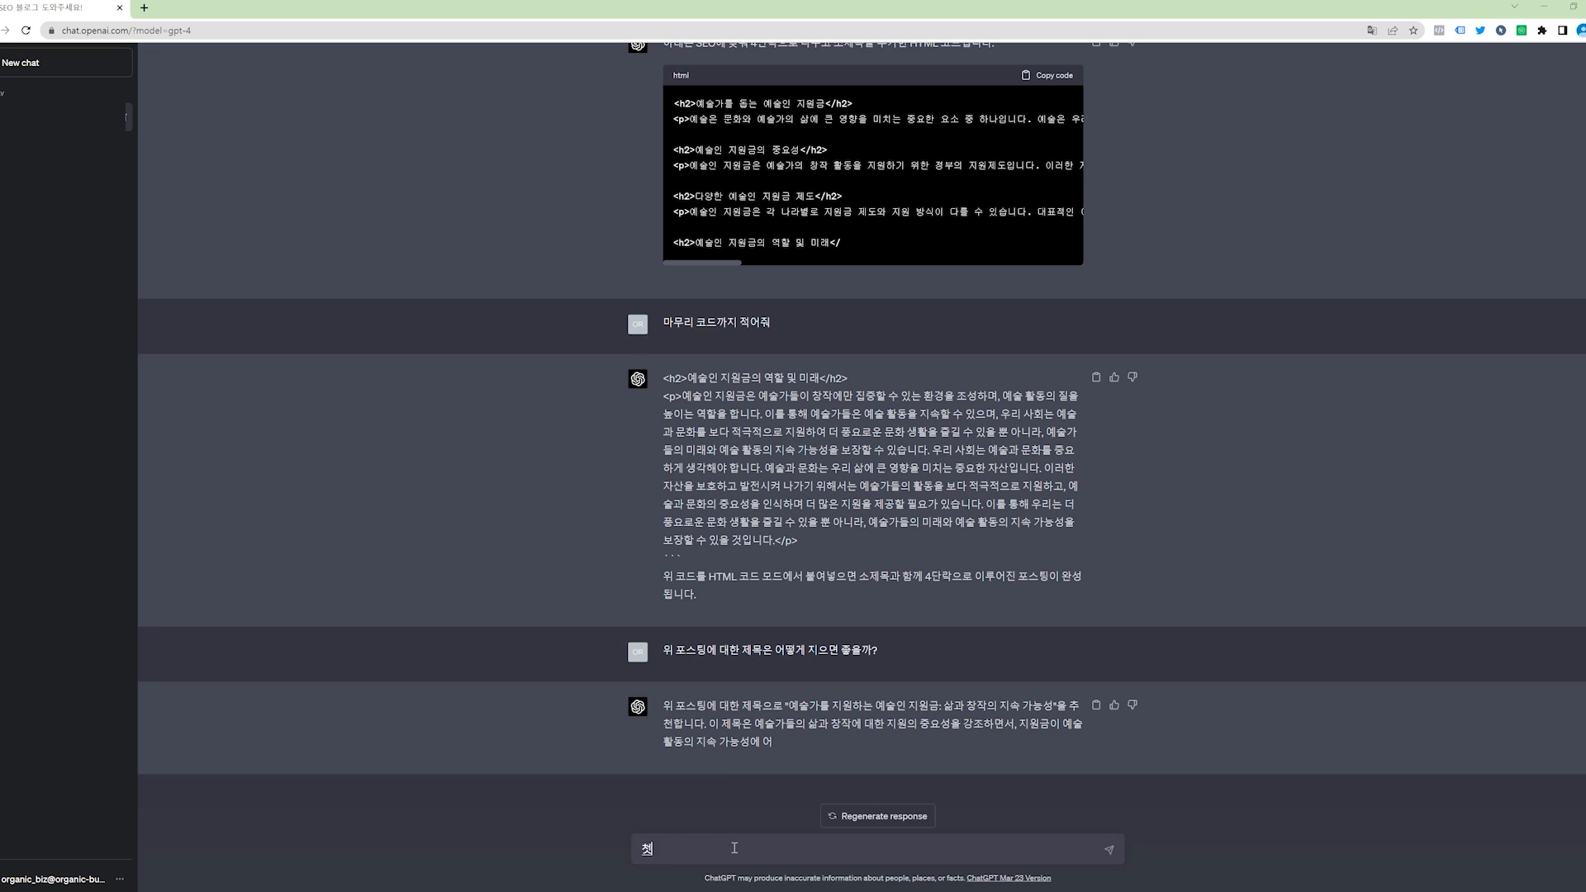
text(문단으로 쓸만한)
key(BackSpace)
key(BackSpace)
key(BackSpace)
key(BackSpace)
text(포스팅 내용에 대한)
text( 간략한 소)
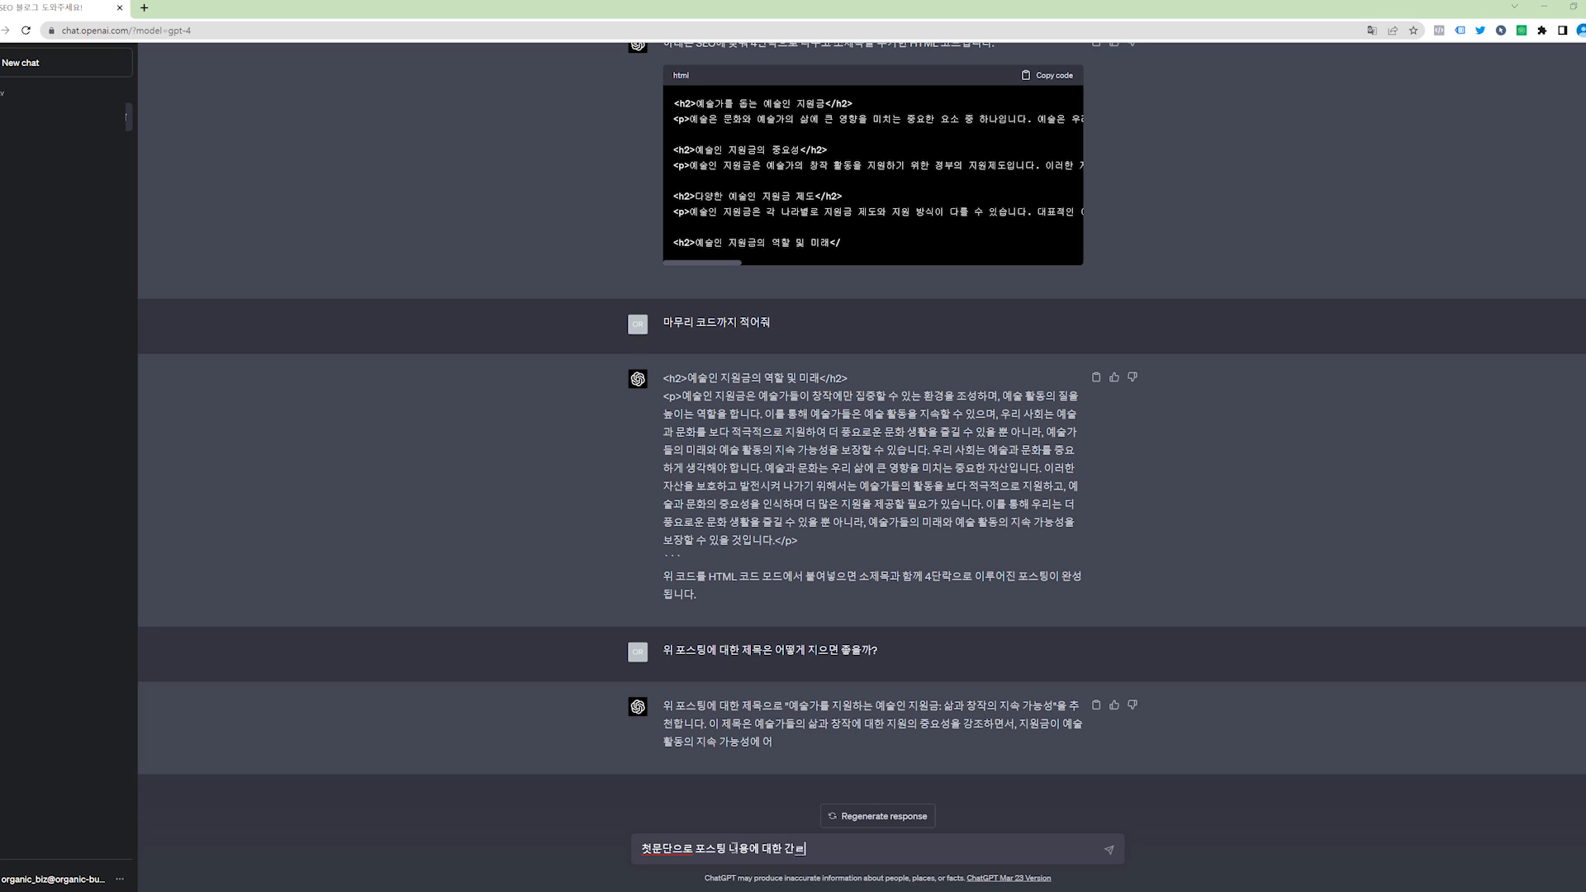
text(개 글을 적어주면 좋겠어)
key(Return)
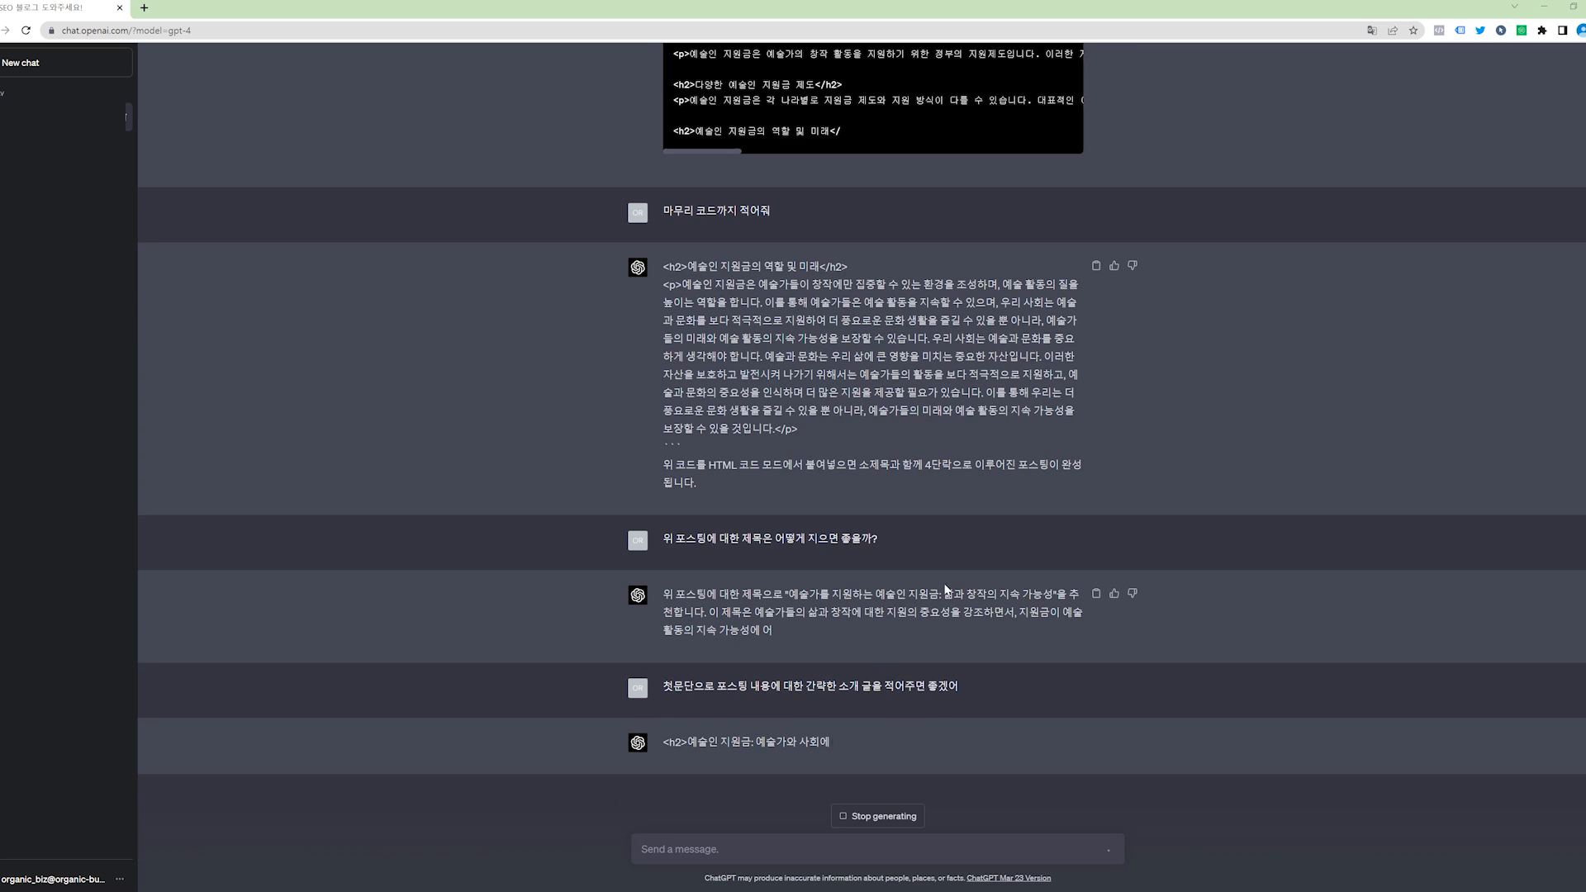
- Stop the response, copy the introduction's first sentence ending in "예술인 지원금에 대해 알아보겠습니다.", and return to the Tistory post
drag(663, 723, 847, 745)
click(942, 745)
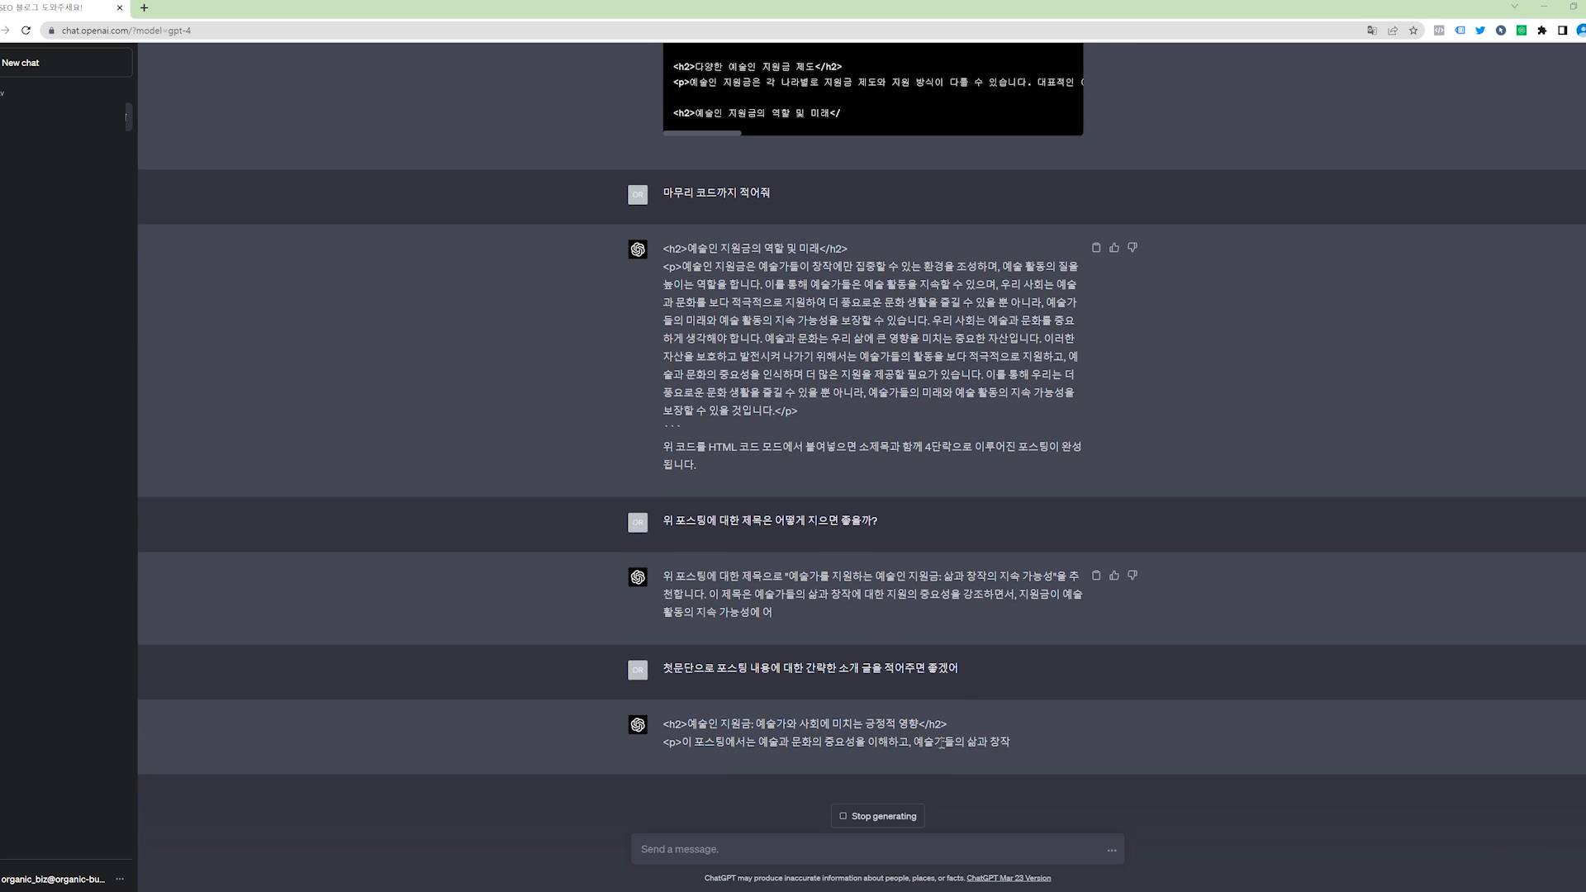
drag(667, 746, 899, 747)
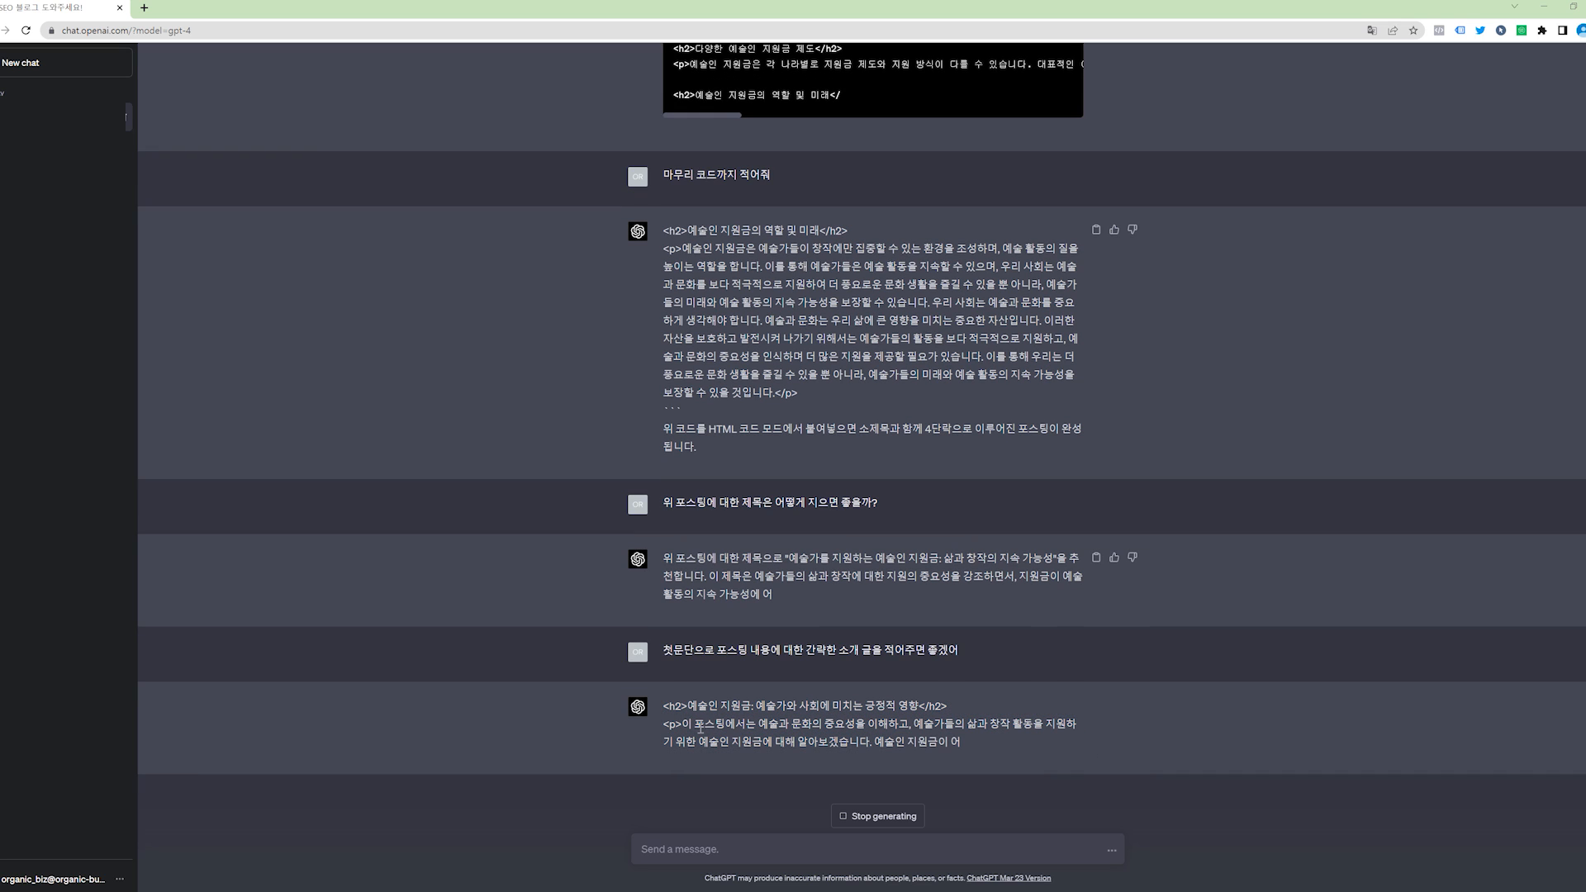
drag(664, 705, 871, 746)
click(883, 724)
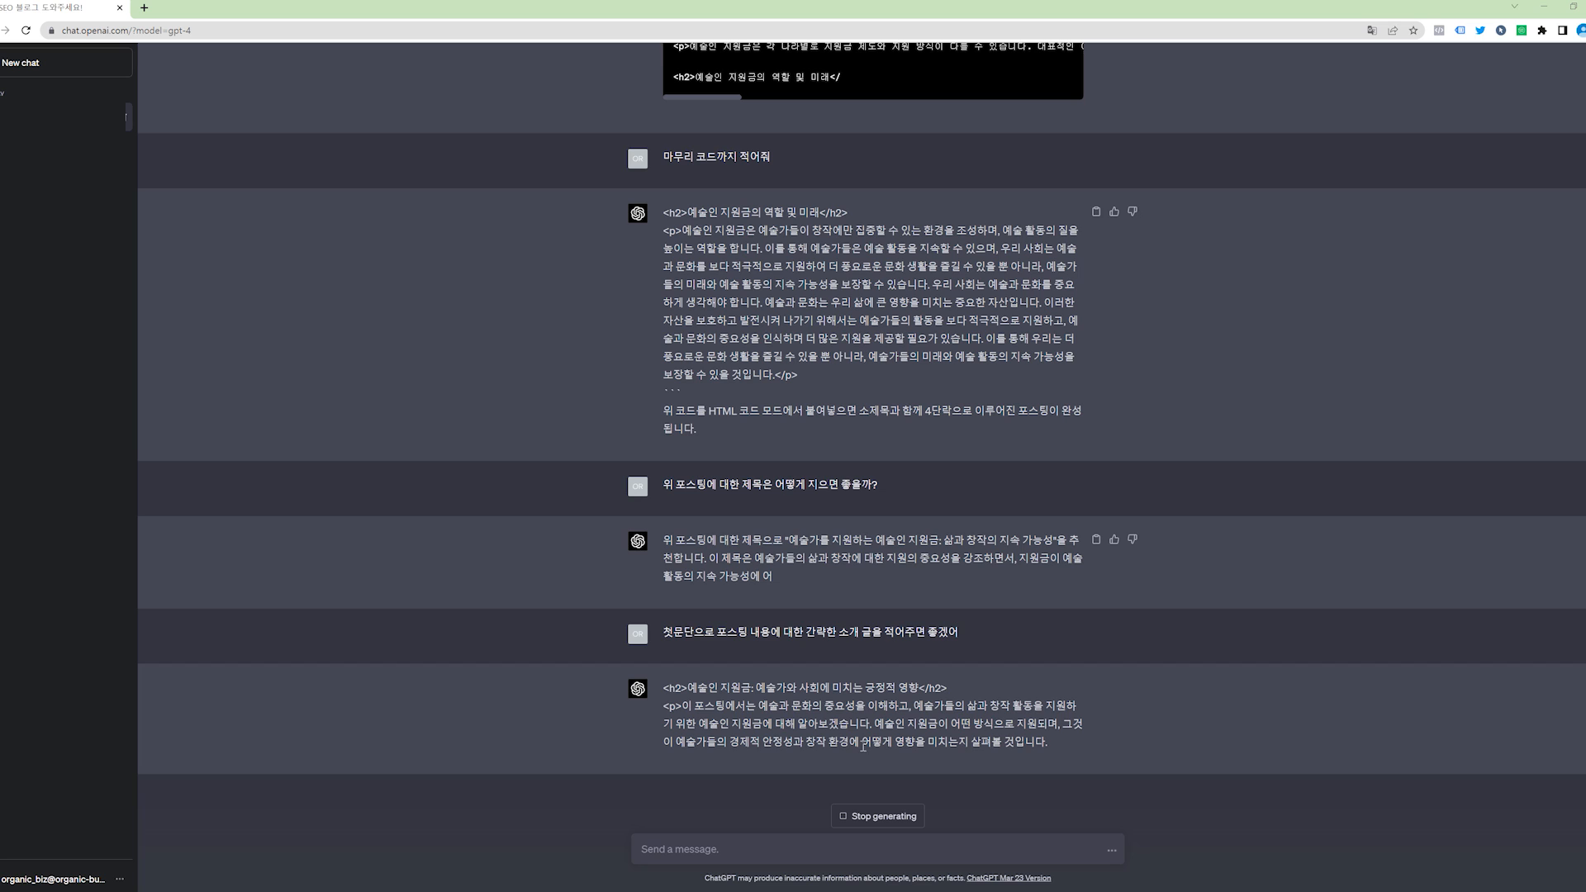
click(910, 818)
mouse_move(689, 687)
mouse_down()
mouse_move(1004, 724)
mouse_move(793, 724)
mouse_move(686, 688)
mouse_up()
key(ctrl+c)
click(874, 702)
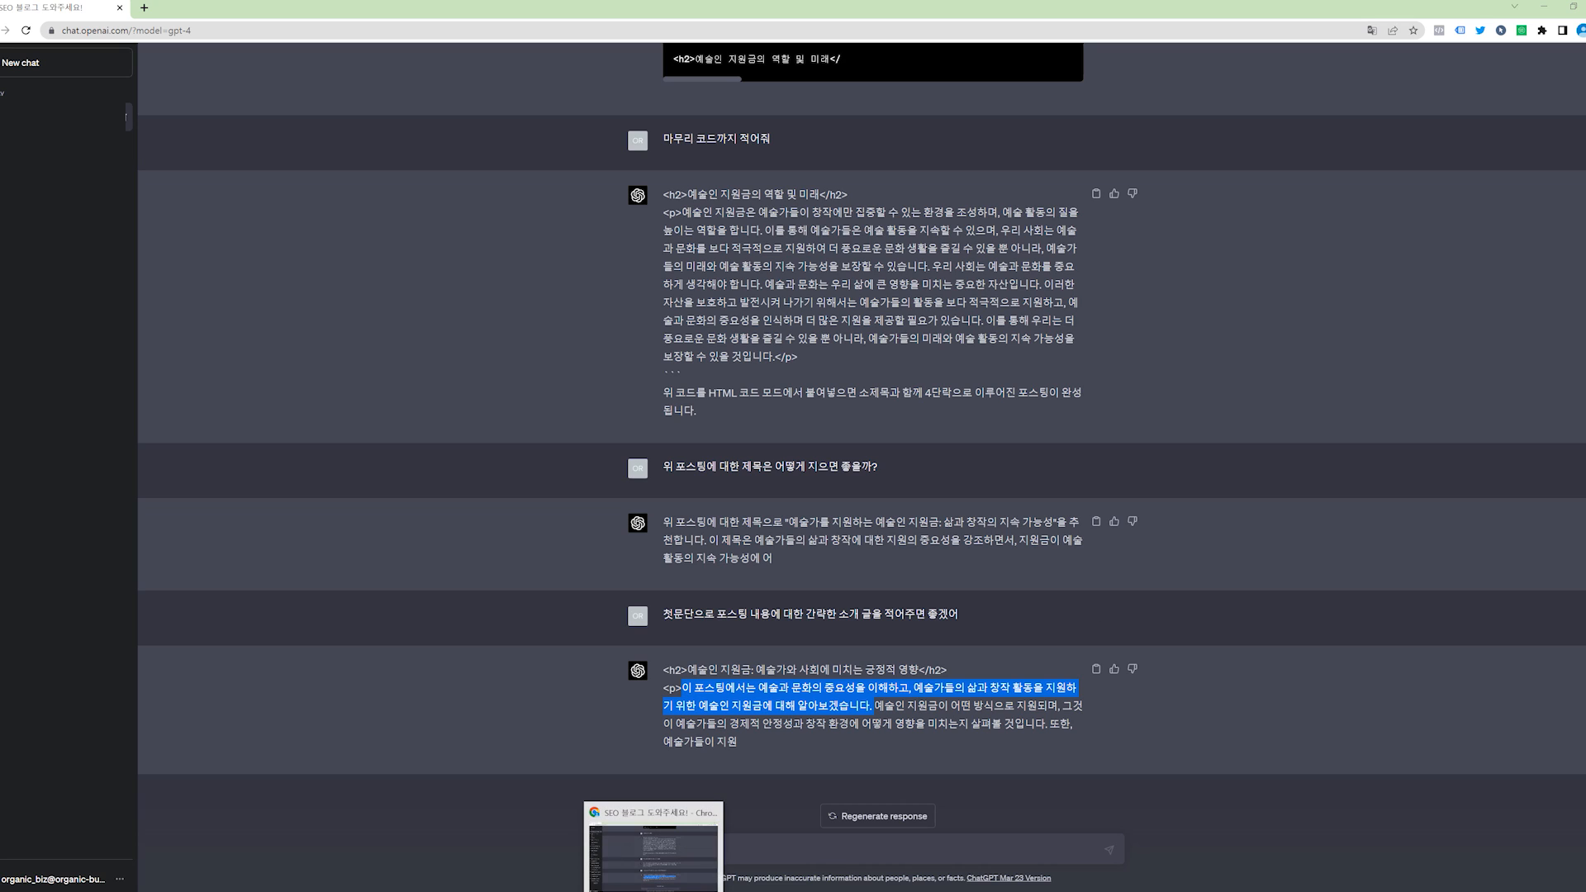
click(855, 704)
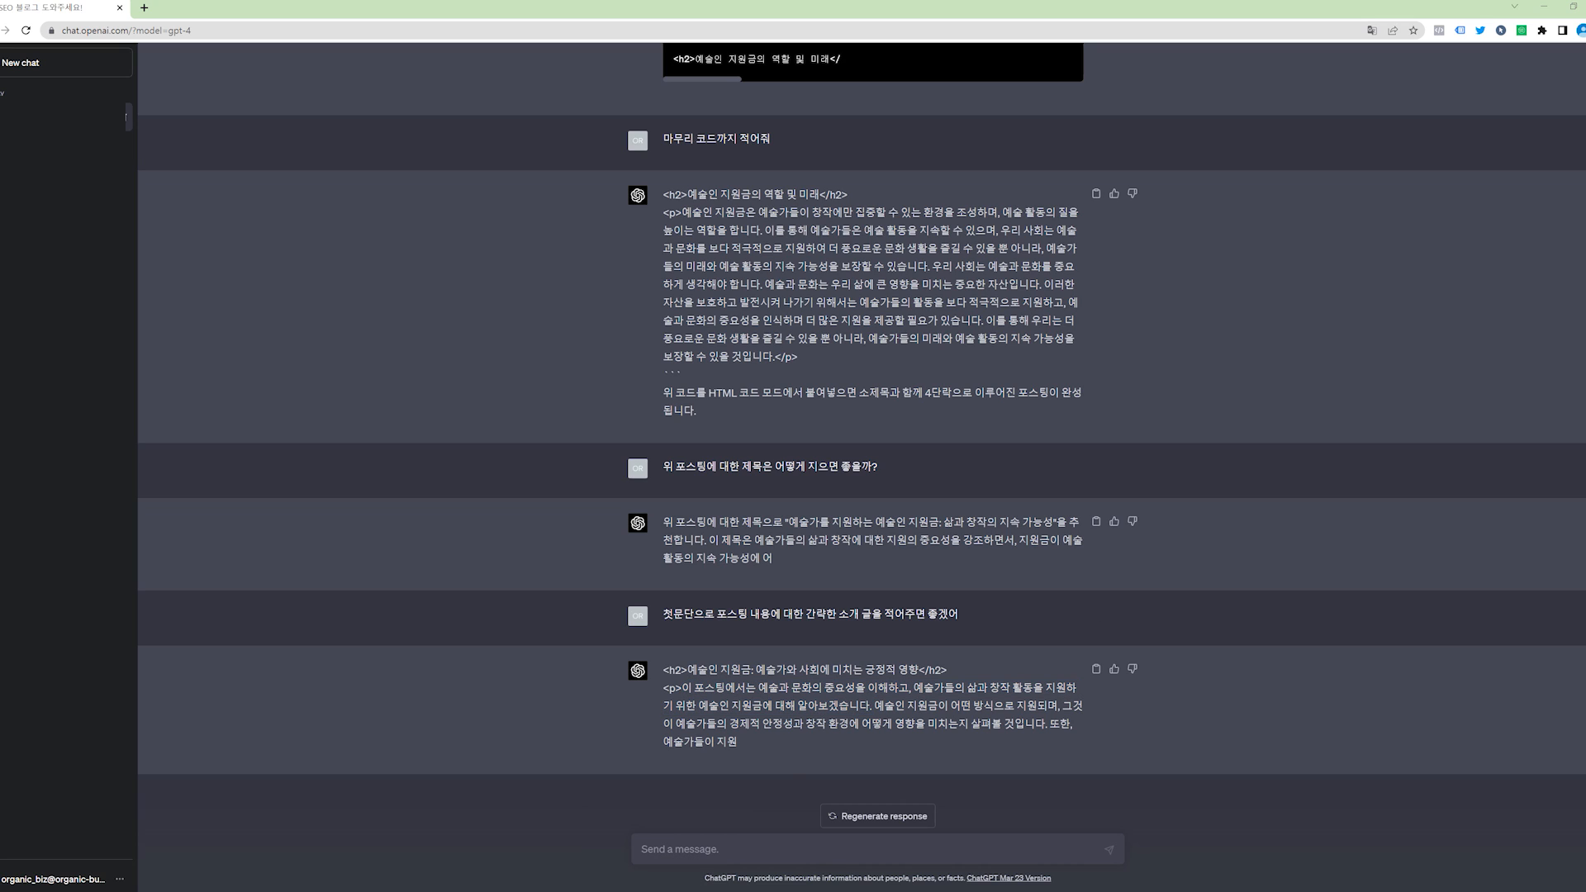
click(654, 839)
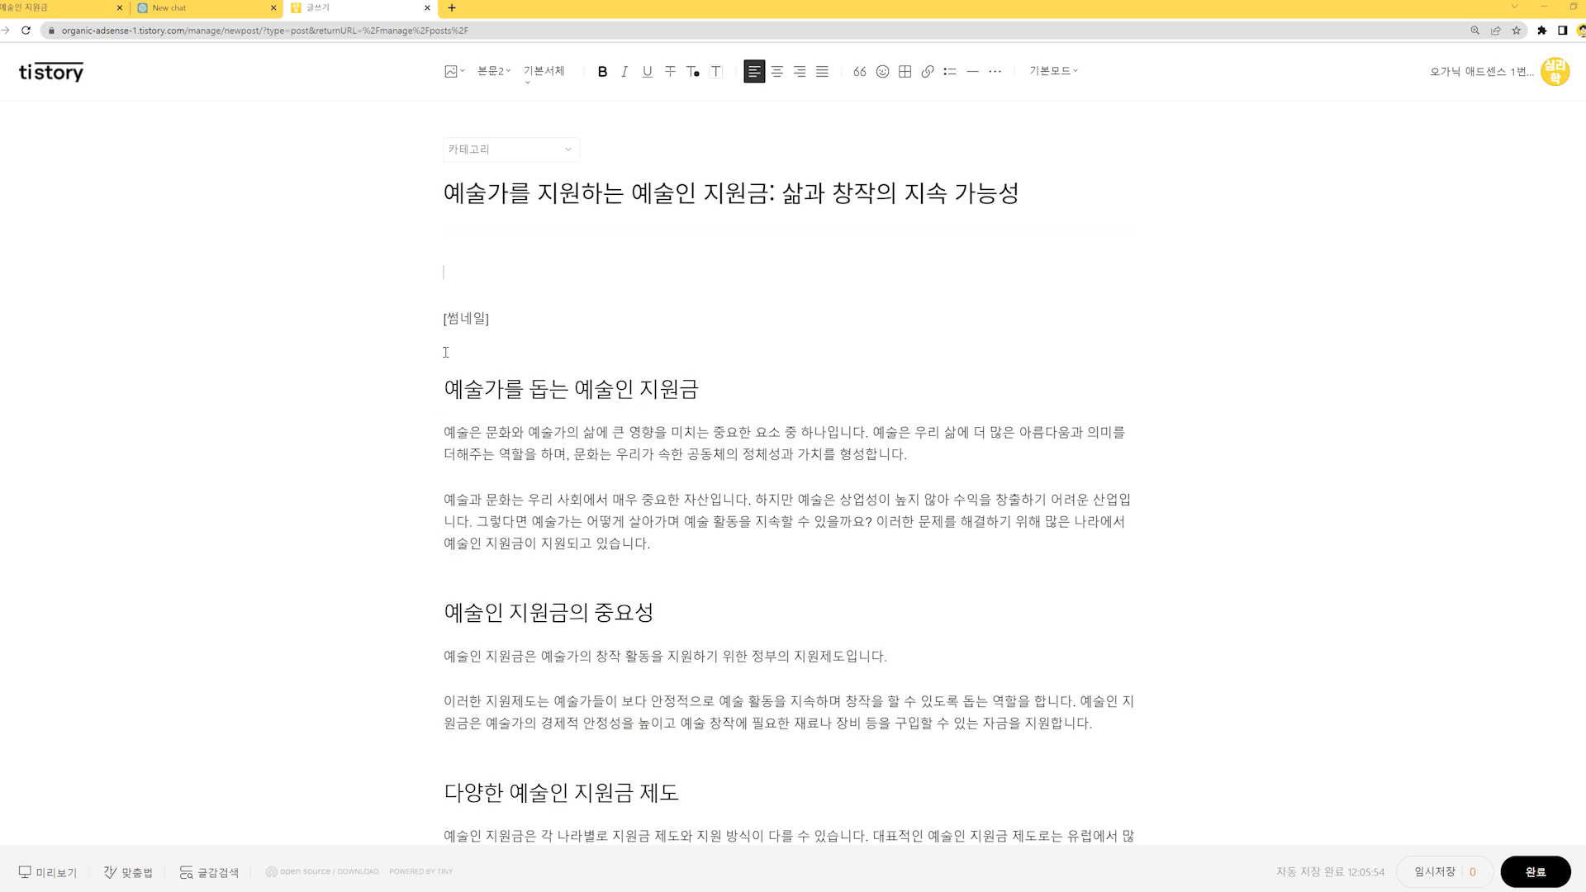
- Try to paste the copied introduction sentence above the "[썸네일]" line in 기본모드
key(ctrl+v)
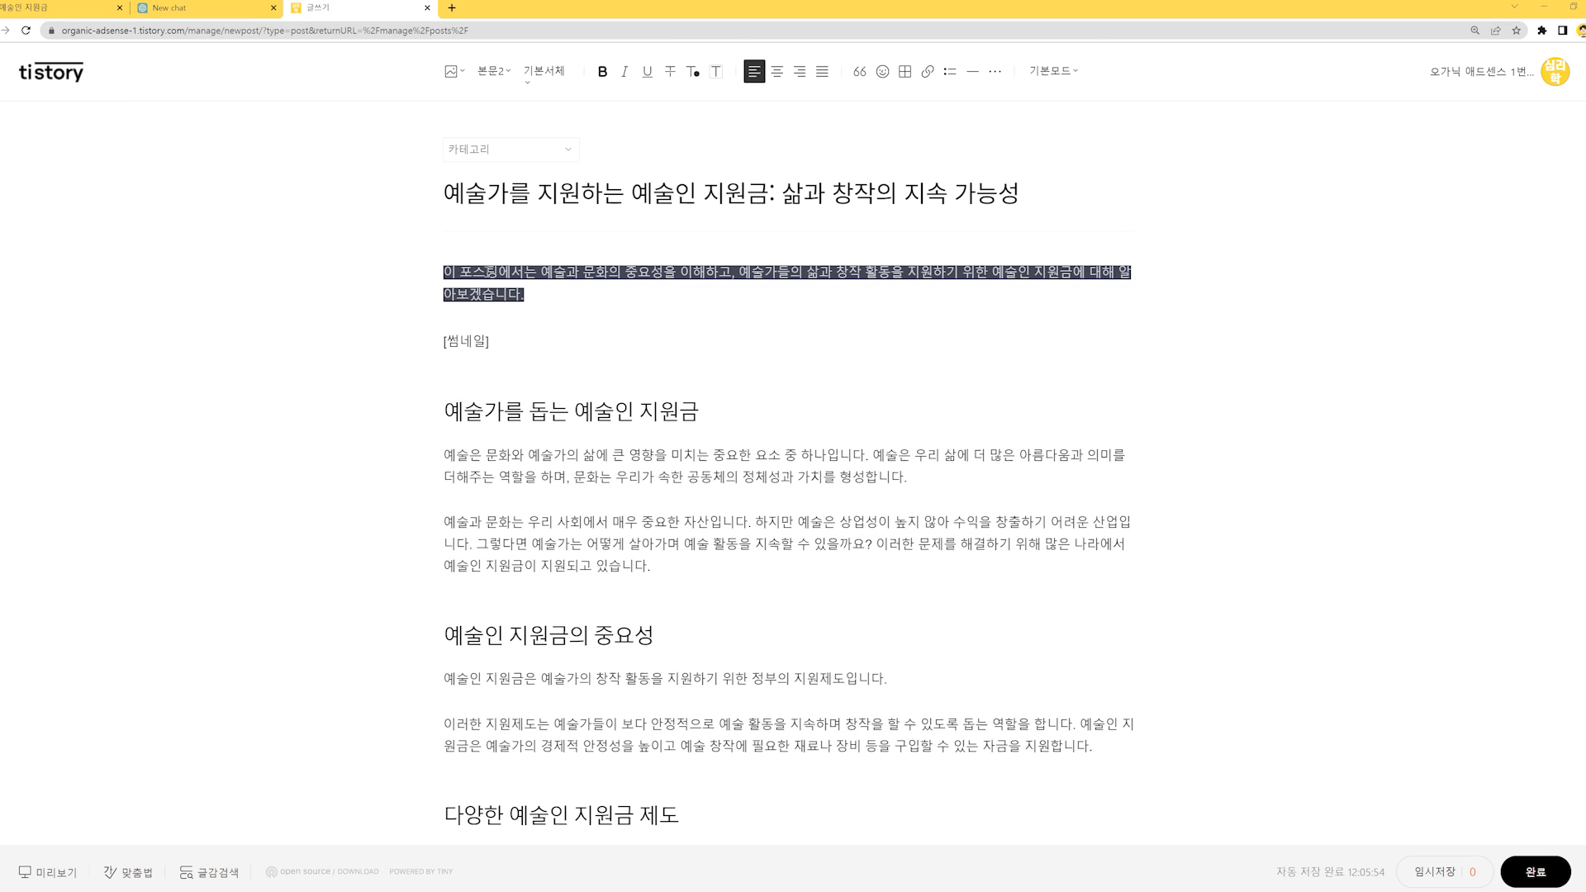
key(BackSpace)
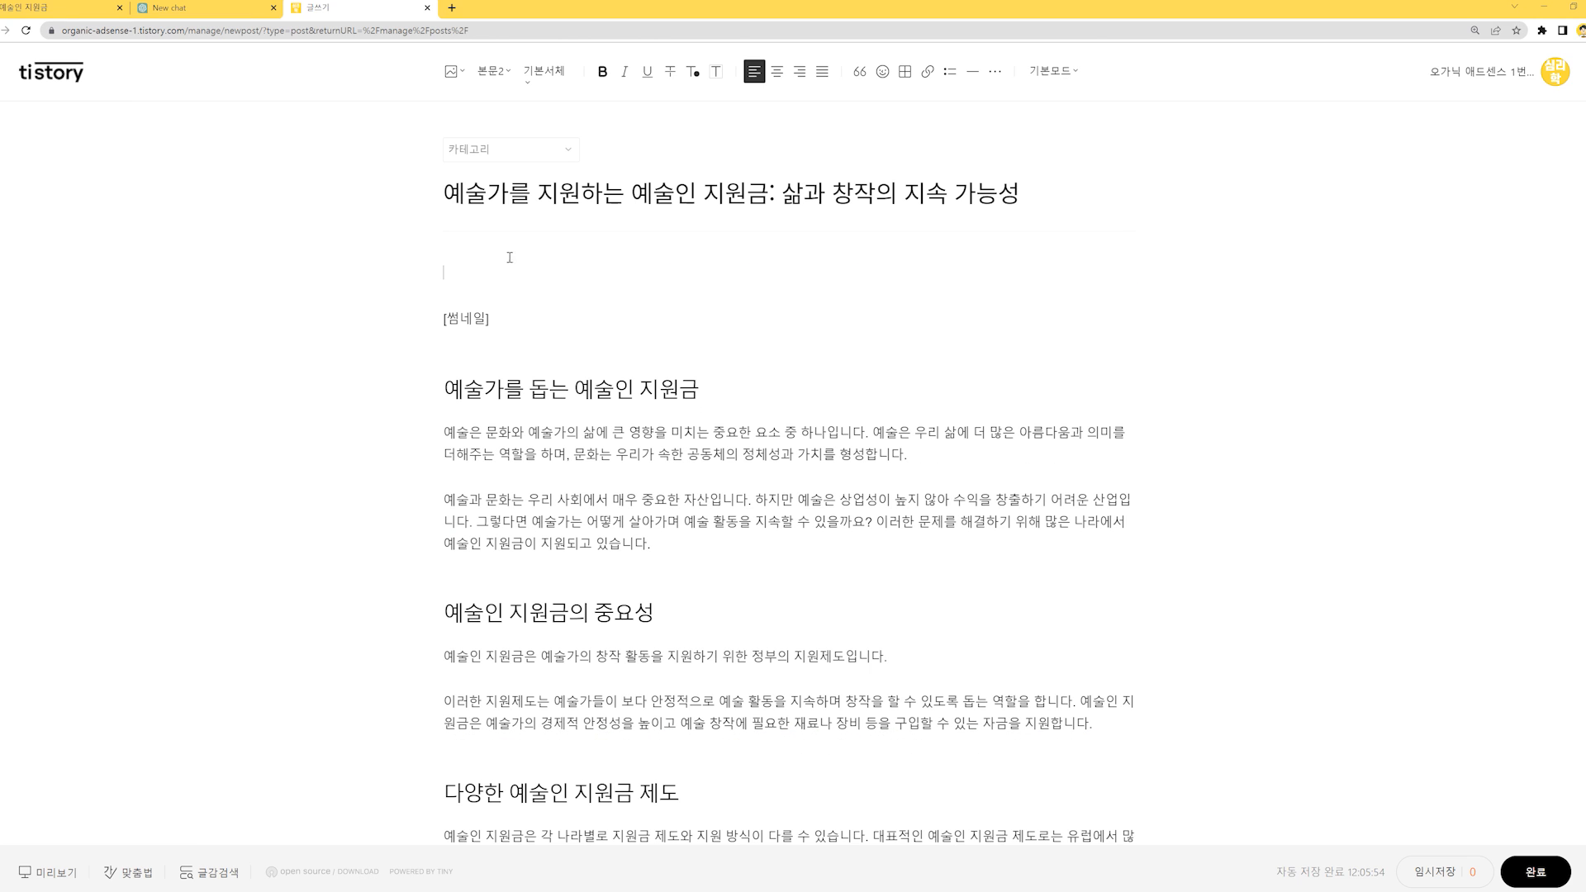
key(ctrl+v)
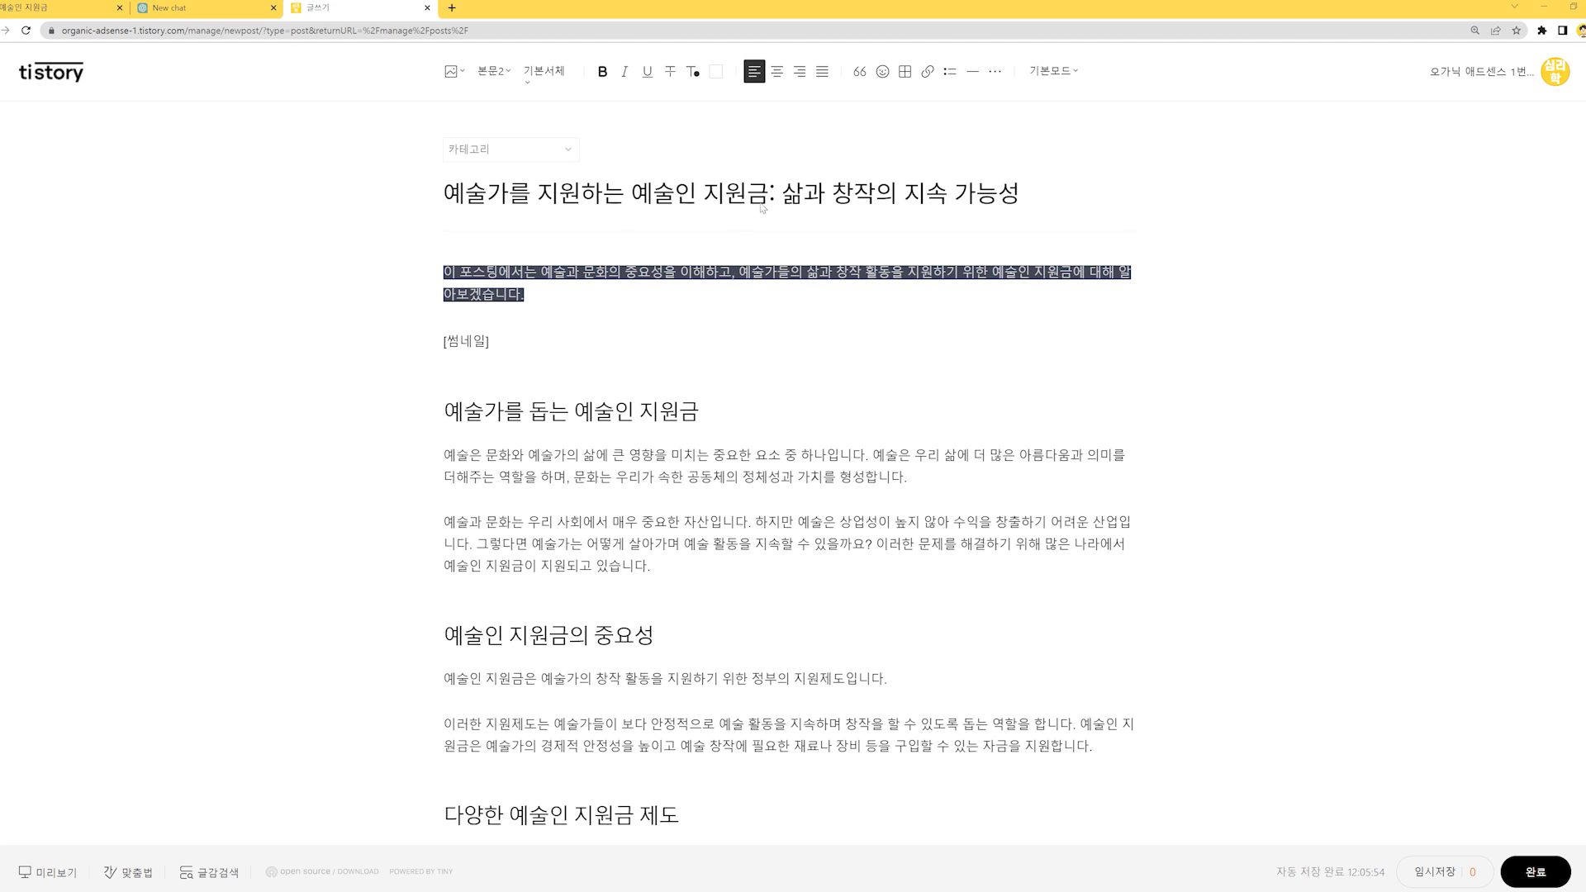
drag(537, 293, 408, 287)
key(BackSpace)
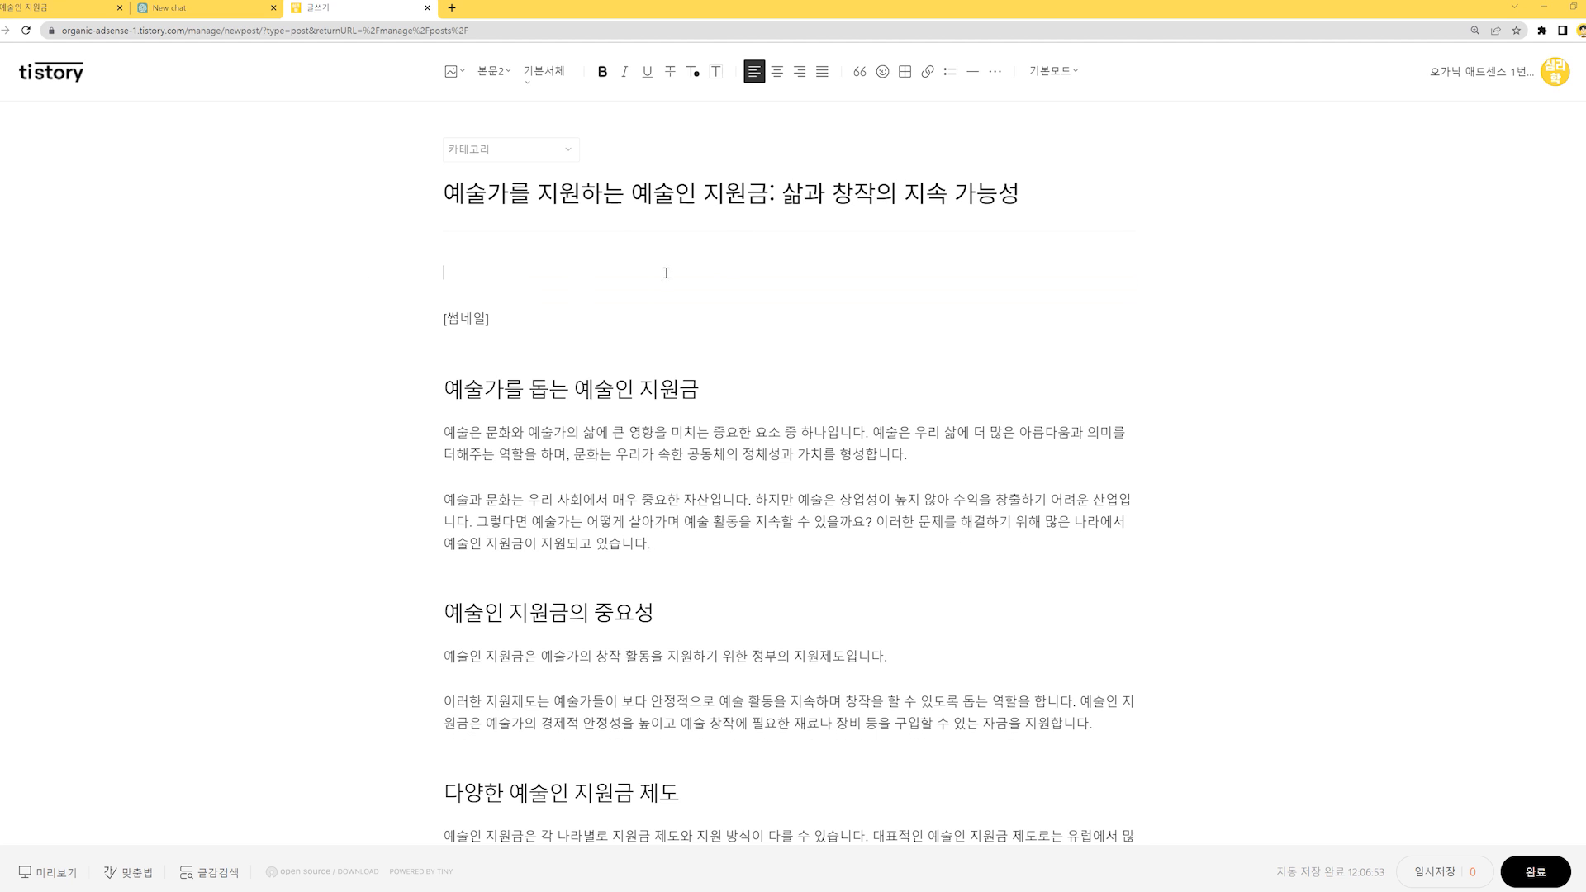
- In HTML mode, replace the first empty paragraph with the copied introduction sentence, and switch the editor back to 기본모드
click(1052, 71)
click(1055, 158)
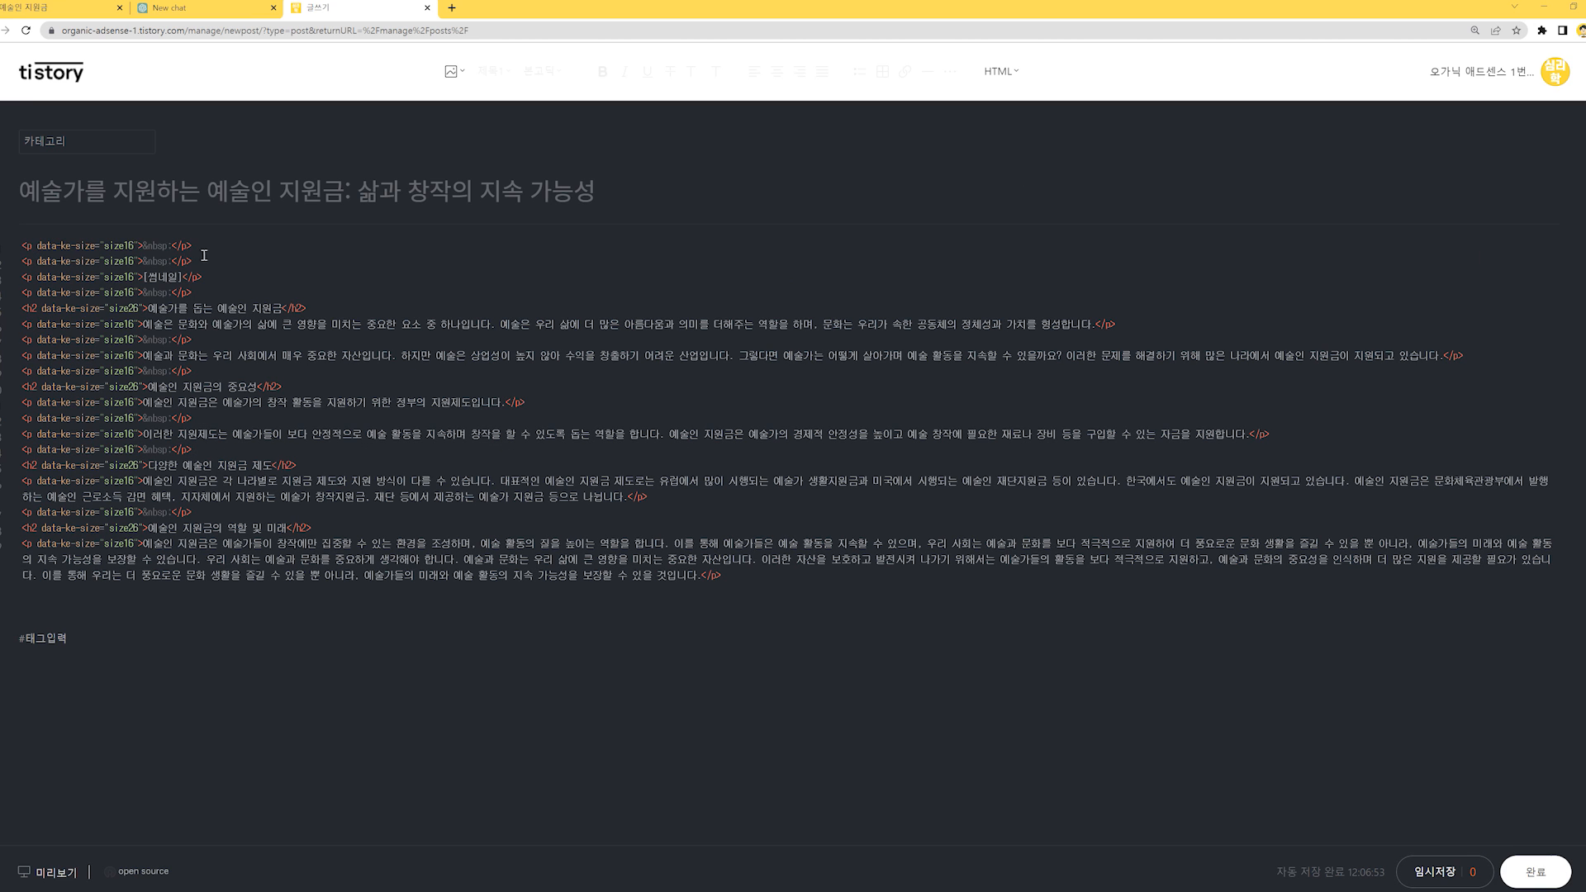
triple_click(230, 246)
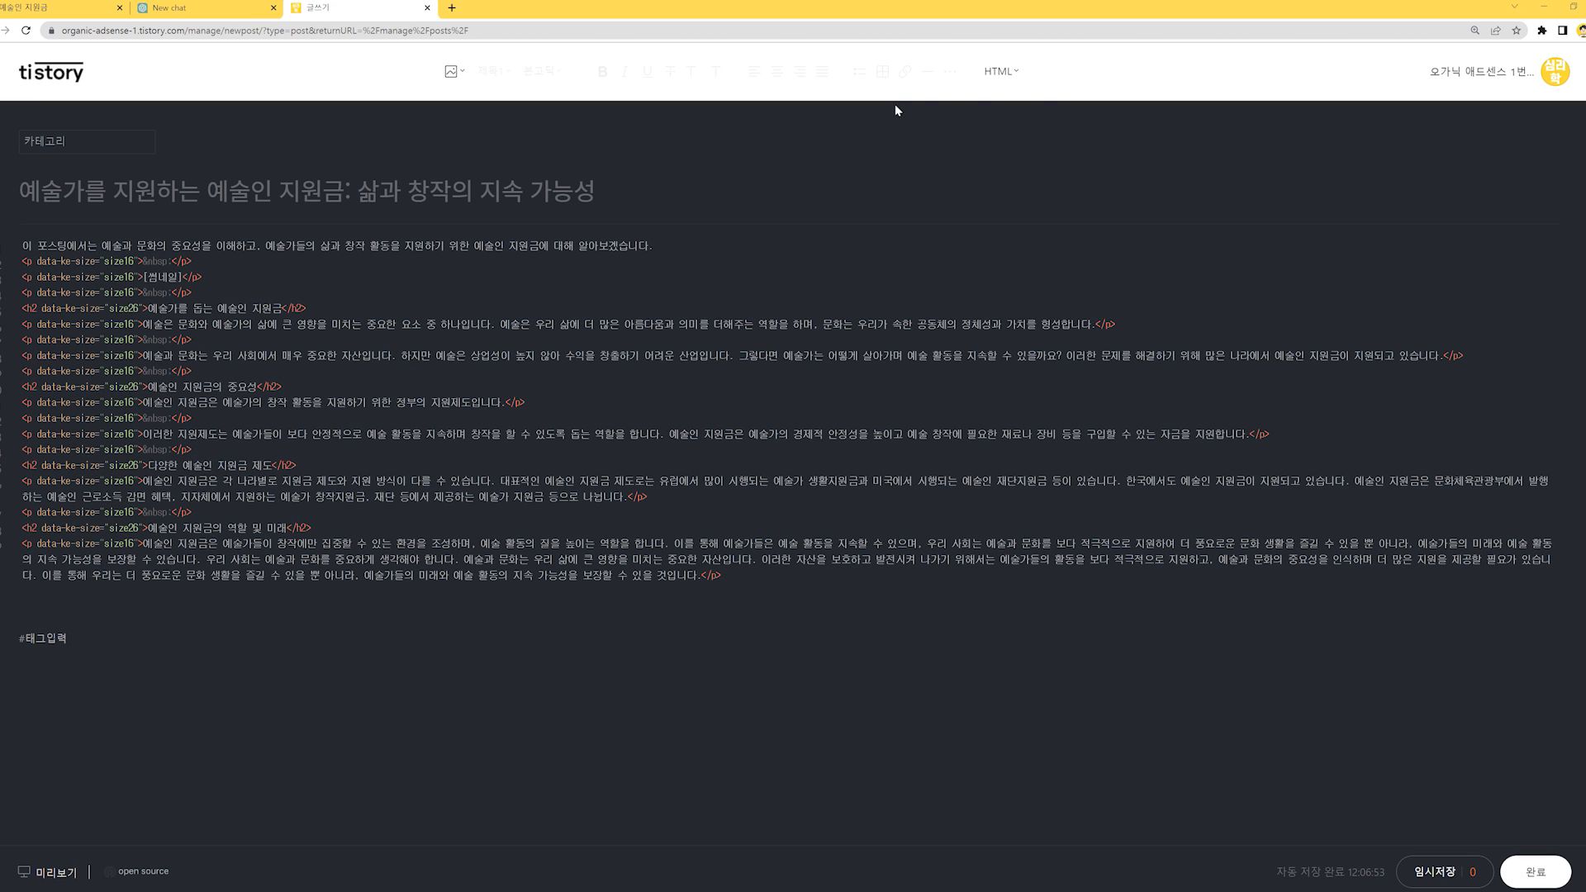
click(1001, 71)
click(1008, 112)
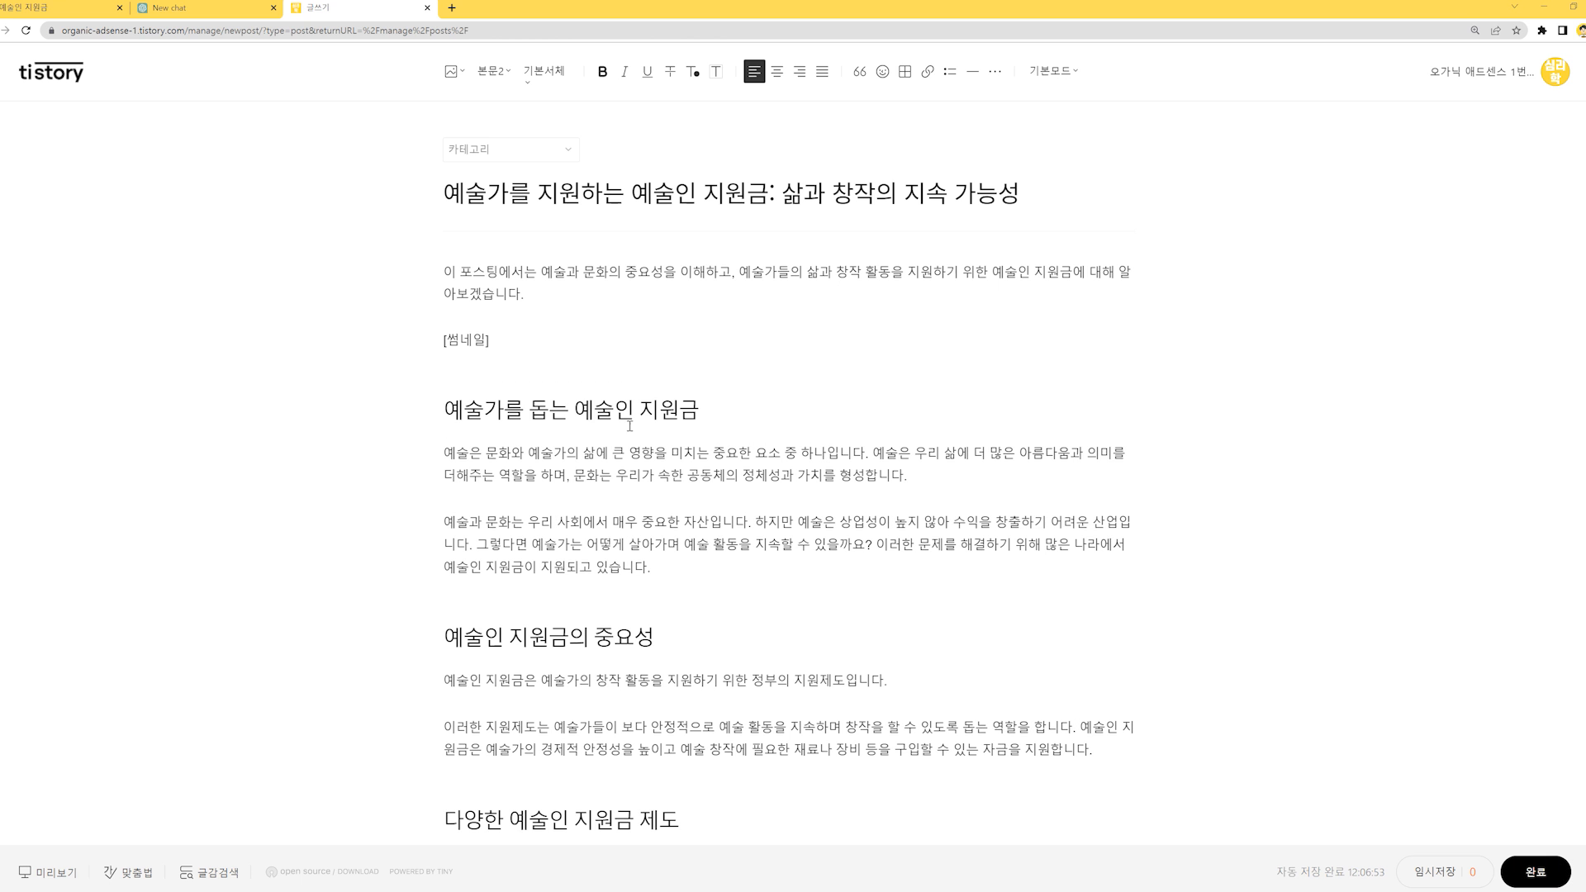
scroll(549, 274, down, 2)
scroll(570, 289, up, 3)
click(582, 295)
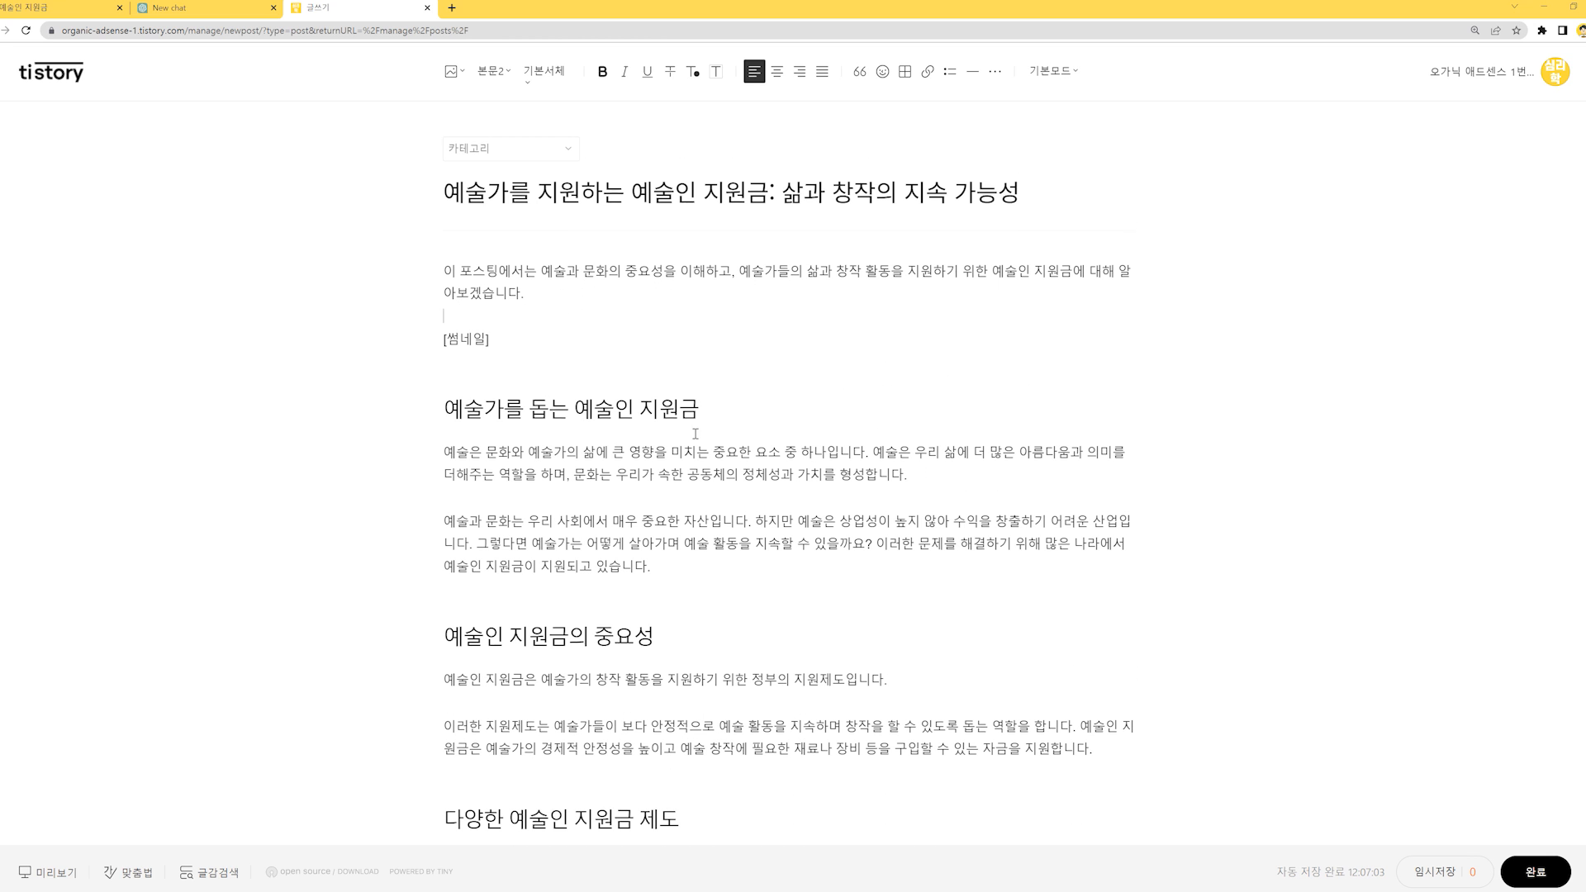
scroll(708, 436, down, 1)
click(460, 347)
click(513, 456)
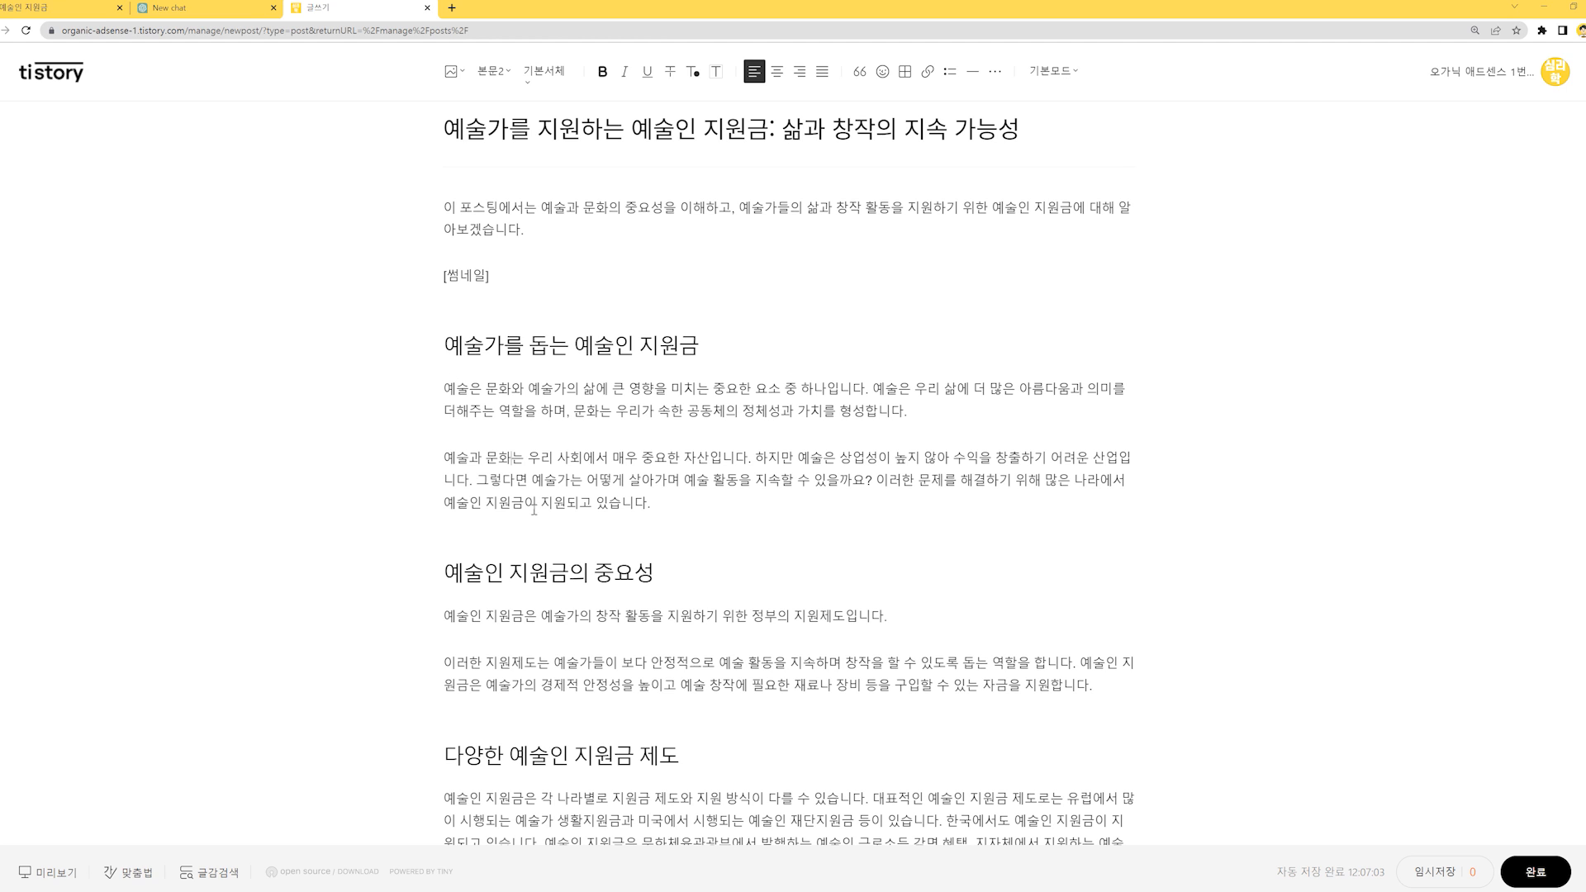
- Insert an ad placeholder line "[광고]" between the two paragraphs of the "예술가를 돕는 예술인 지원금" section
key(Return)
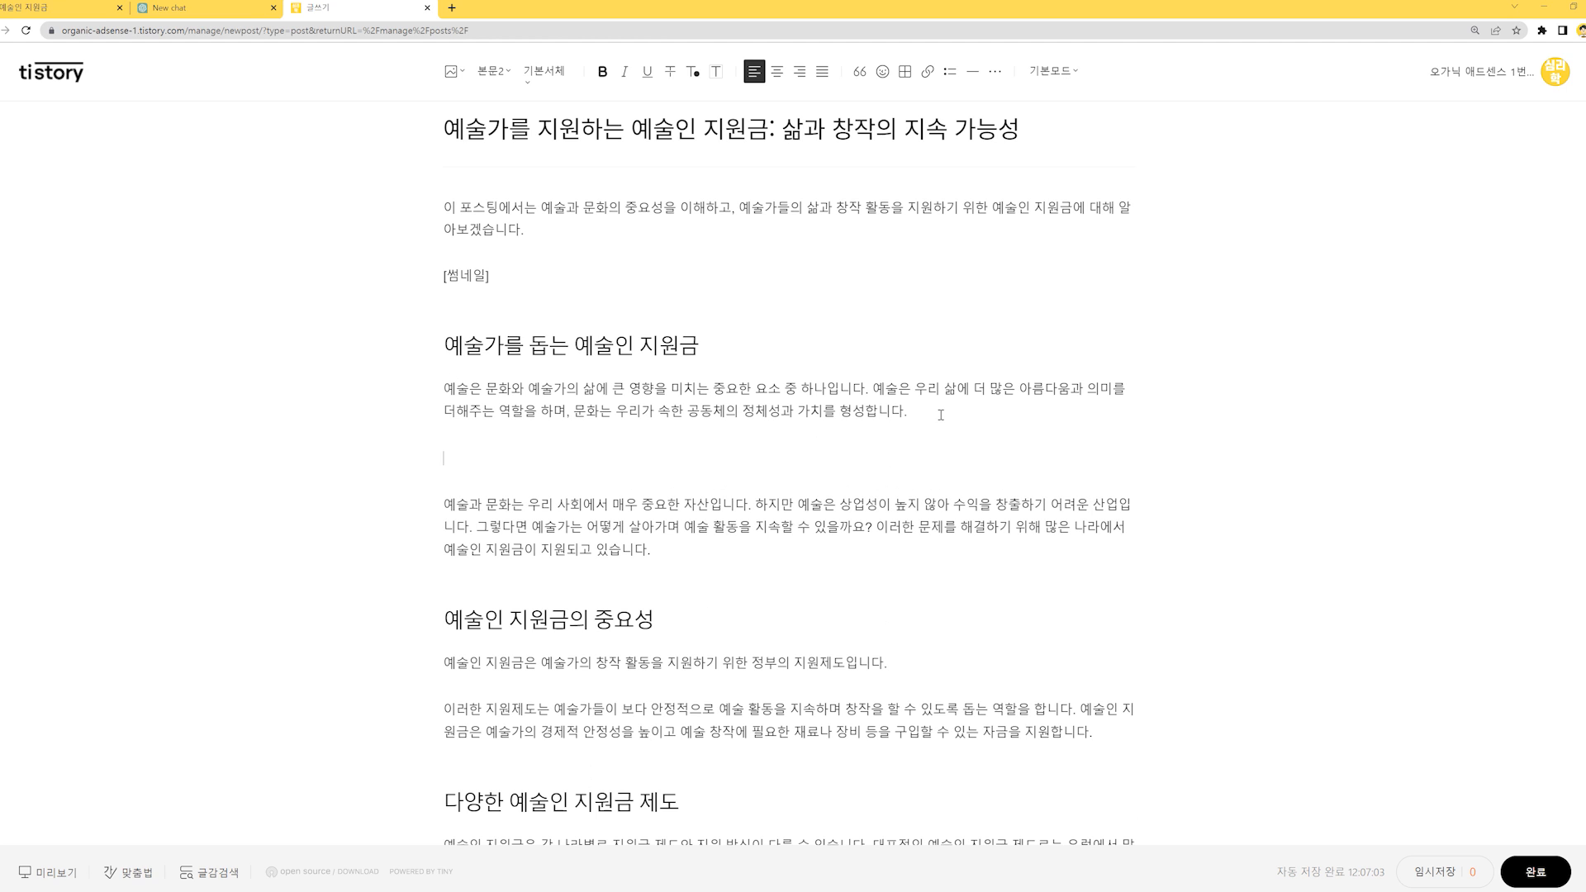
text([광고])
triple_click(460, 457)
click(527, 463)
drag(511, 465, 417, 465)
click(475, 460)
scroll(512, 455, down, 3)
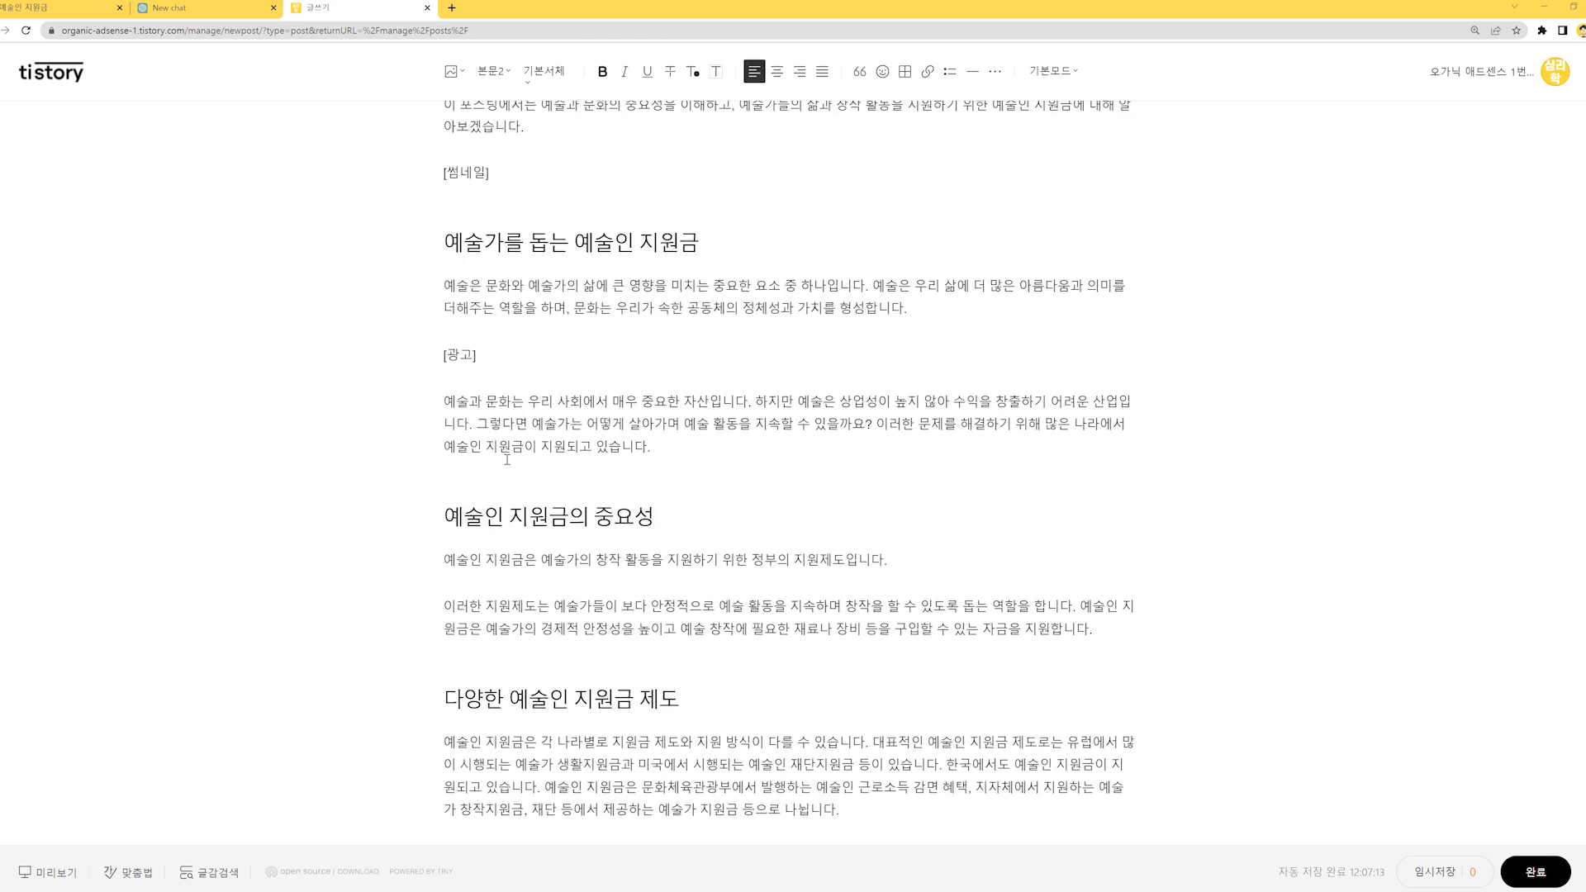
scroll(508, 450, up, 3)
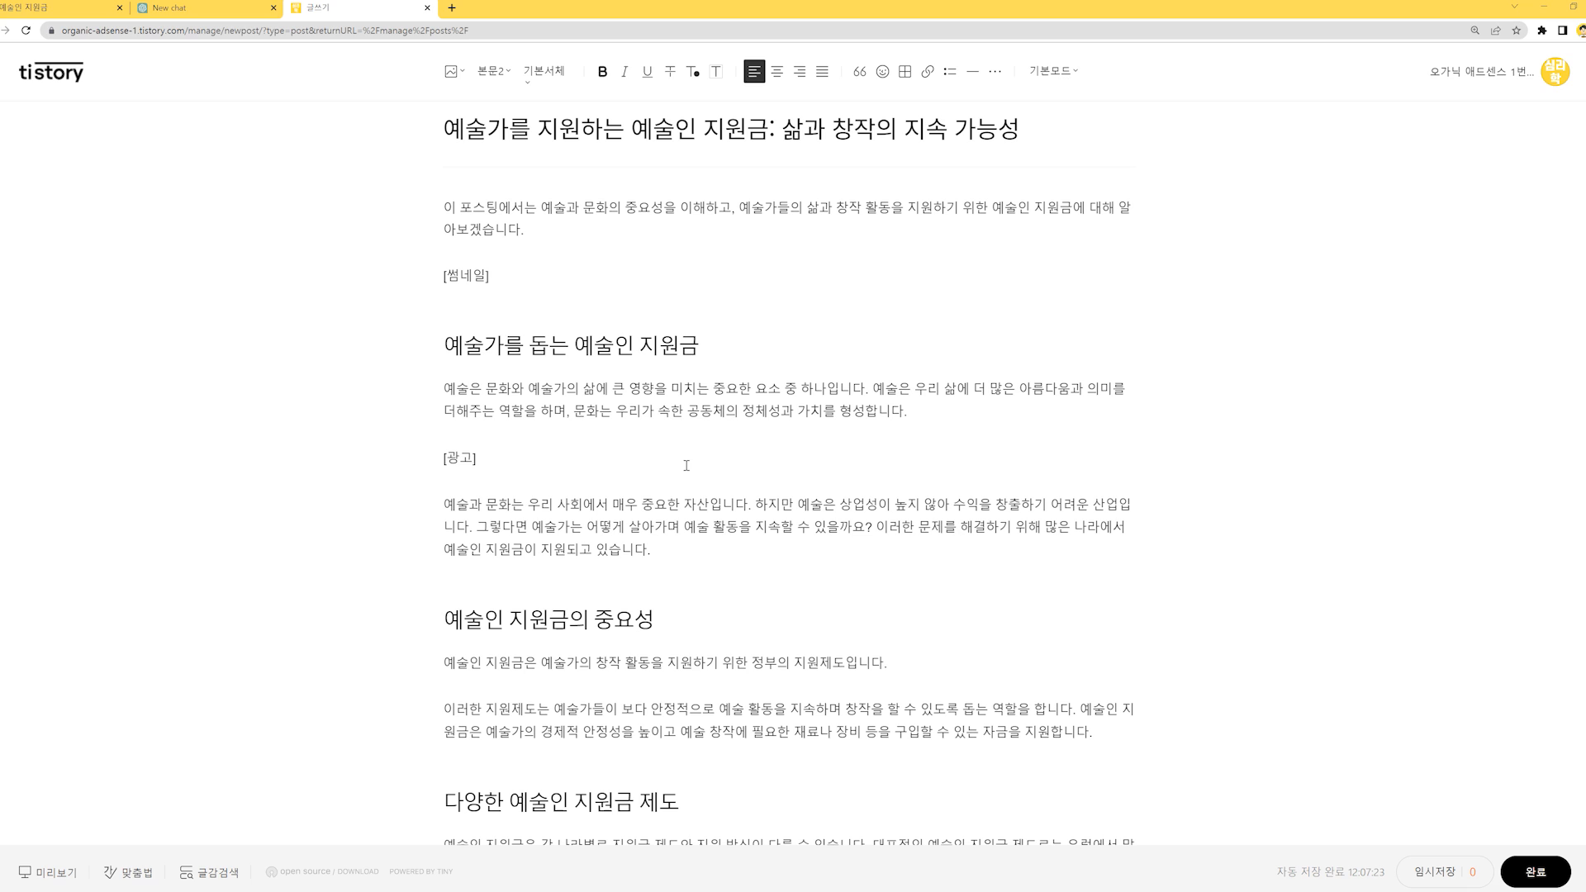
click(503, 422)
drag(510, 462, 440, 463)
click(495, 461)
scroll(495, 461, down, 2)
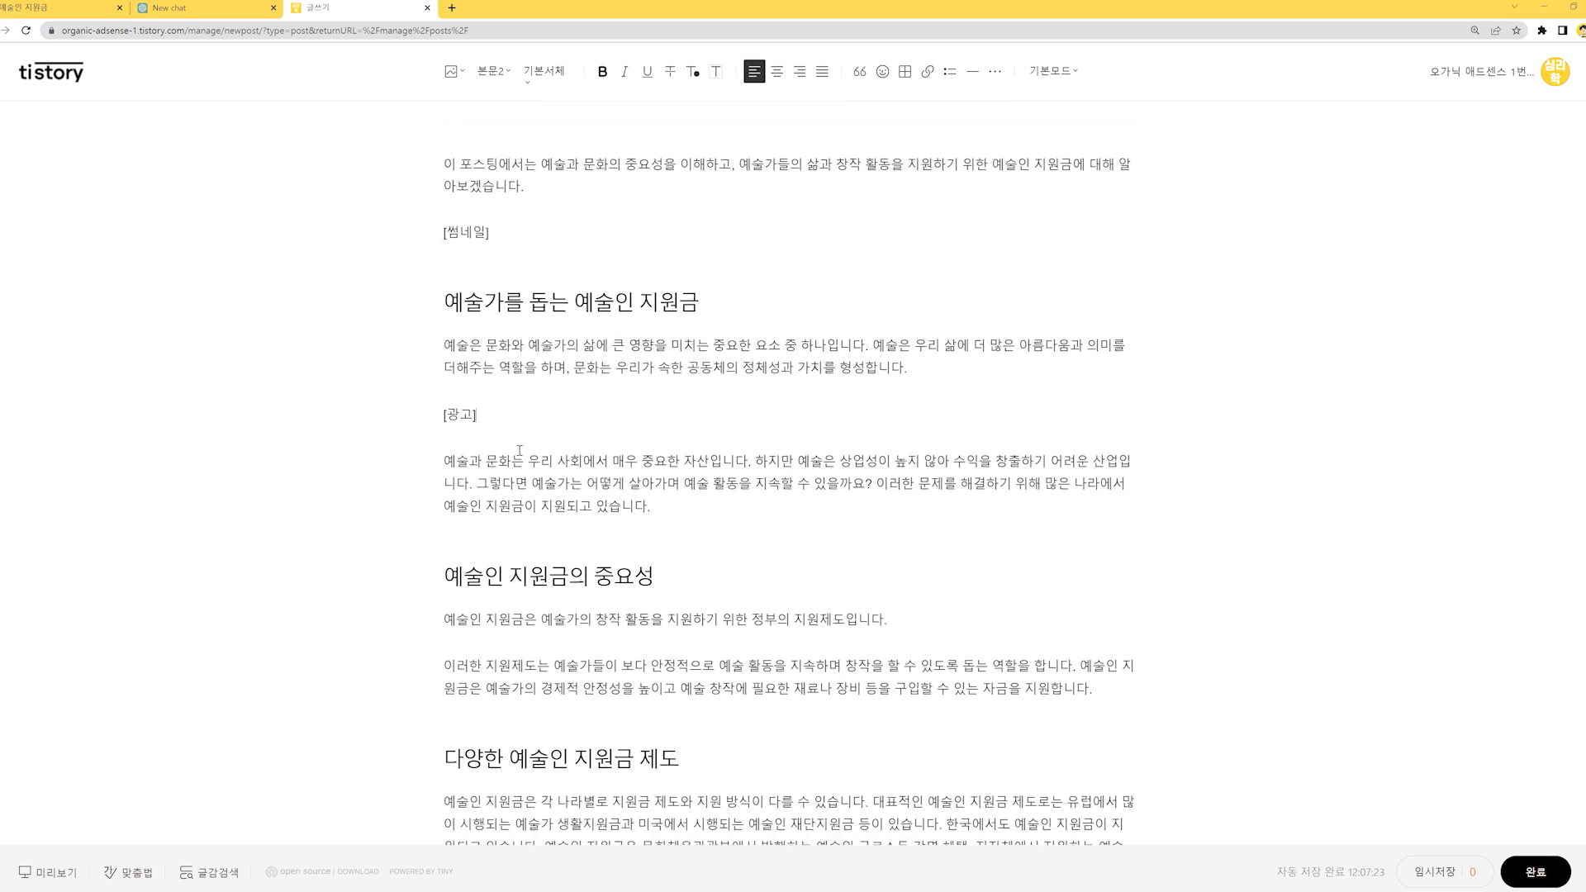
click(937, 547)
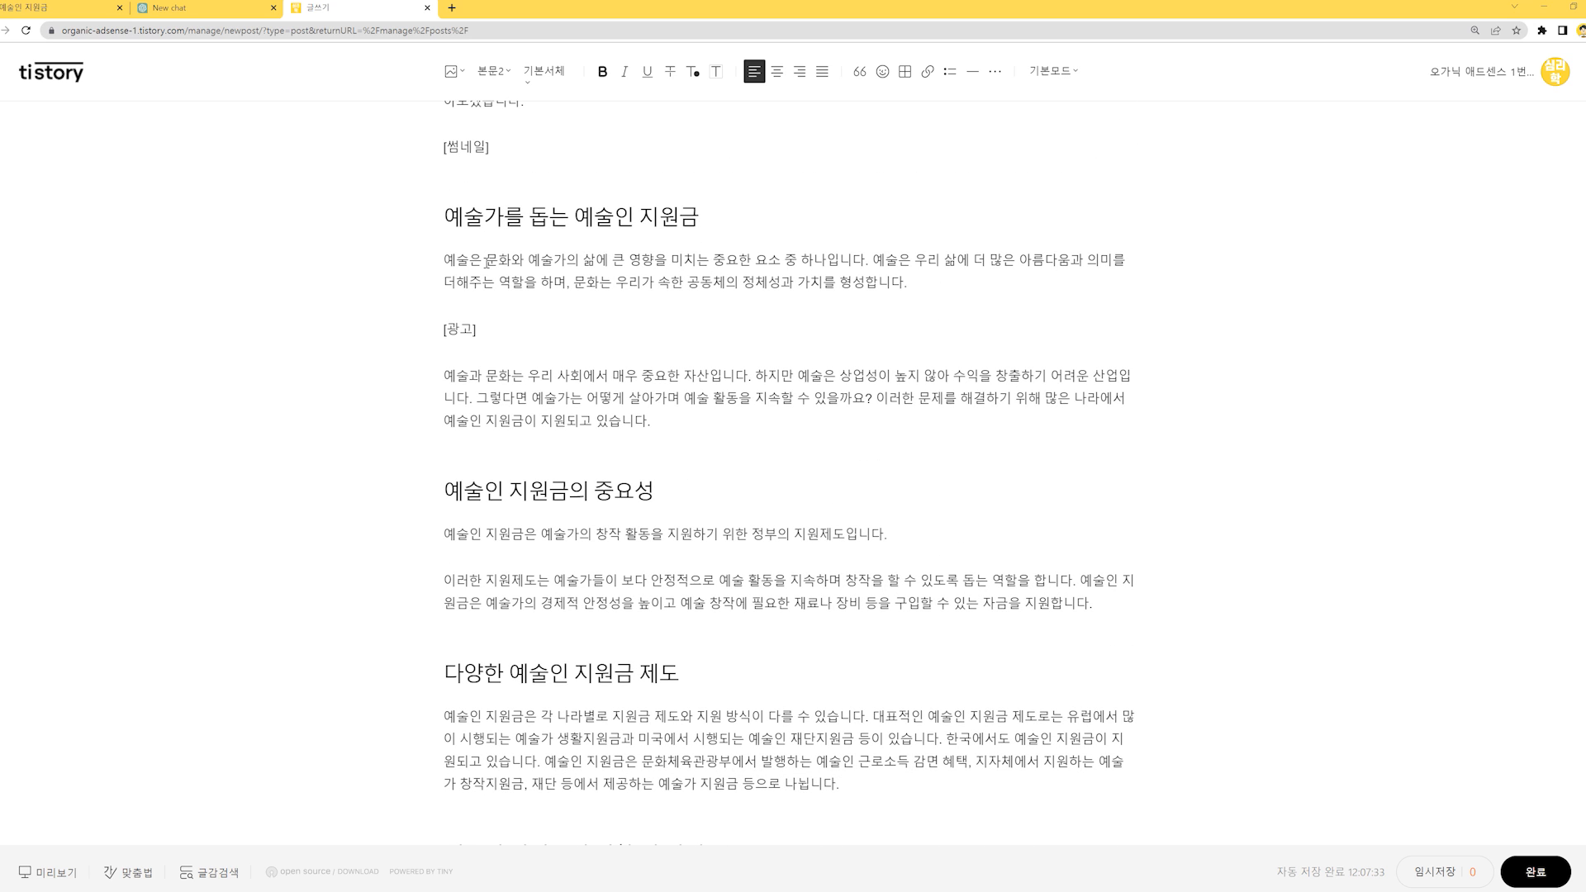
- Reword the ending of the paragraph above the first "[광고]" line to "형성하니 예술인 지원금에 대해 확인해보시기 바랍니다"
scroll(533, 462, down, 1)
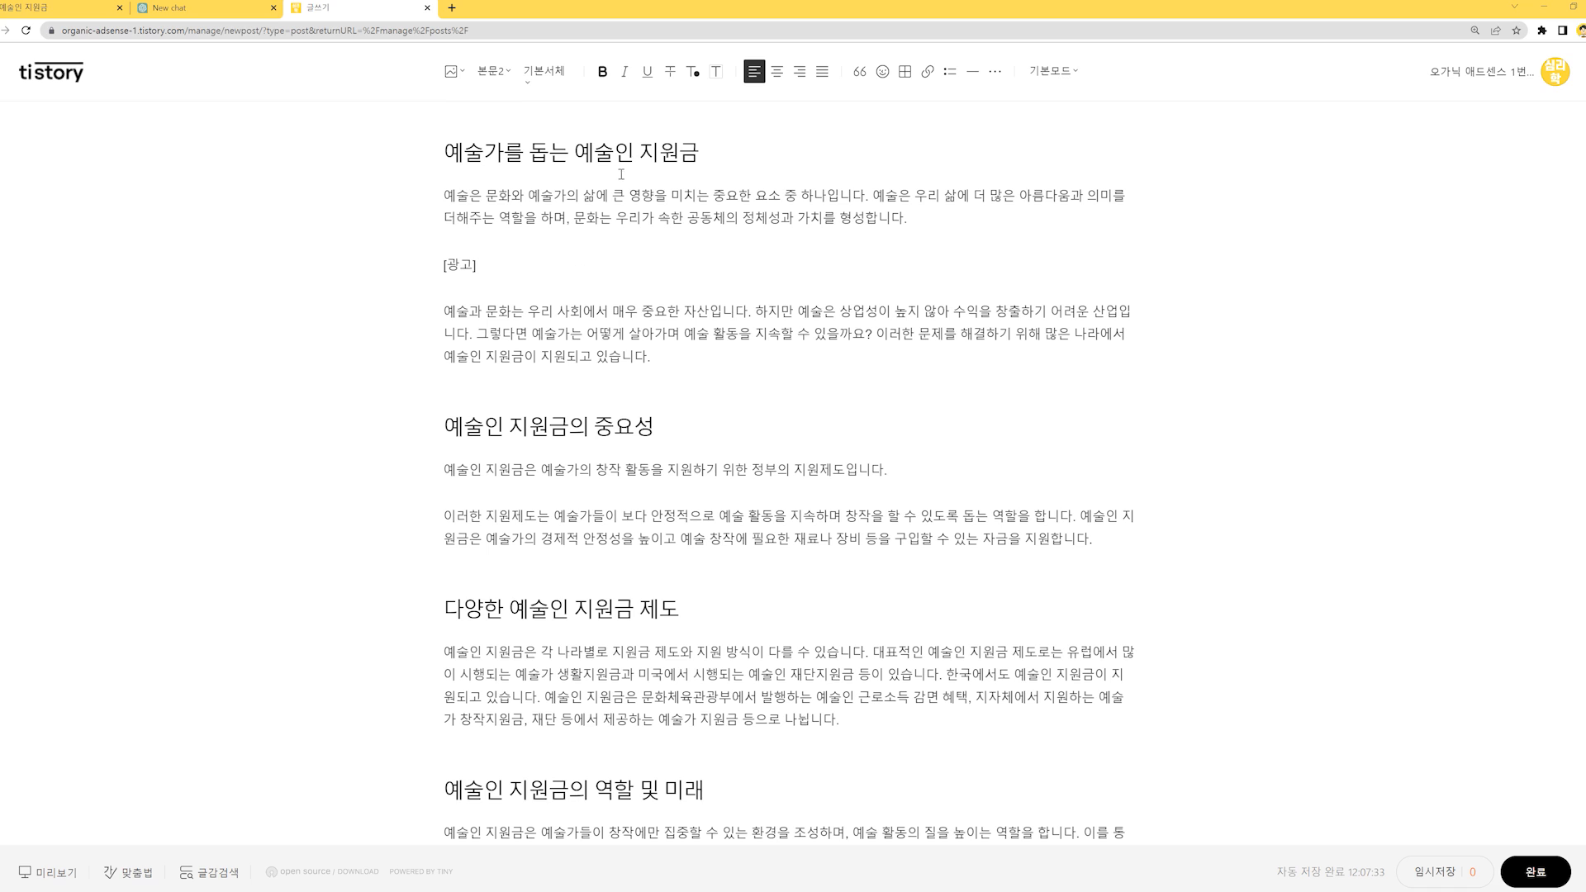
click(869, 199)
drag(910, 219, 871, 219)
key(BackSpace)
text(하니 예술인 지금)
key(BackSpace)
text(원금에 대해)
text( 확인해보시기 바랍ㄴ)
text(ㅣ다)
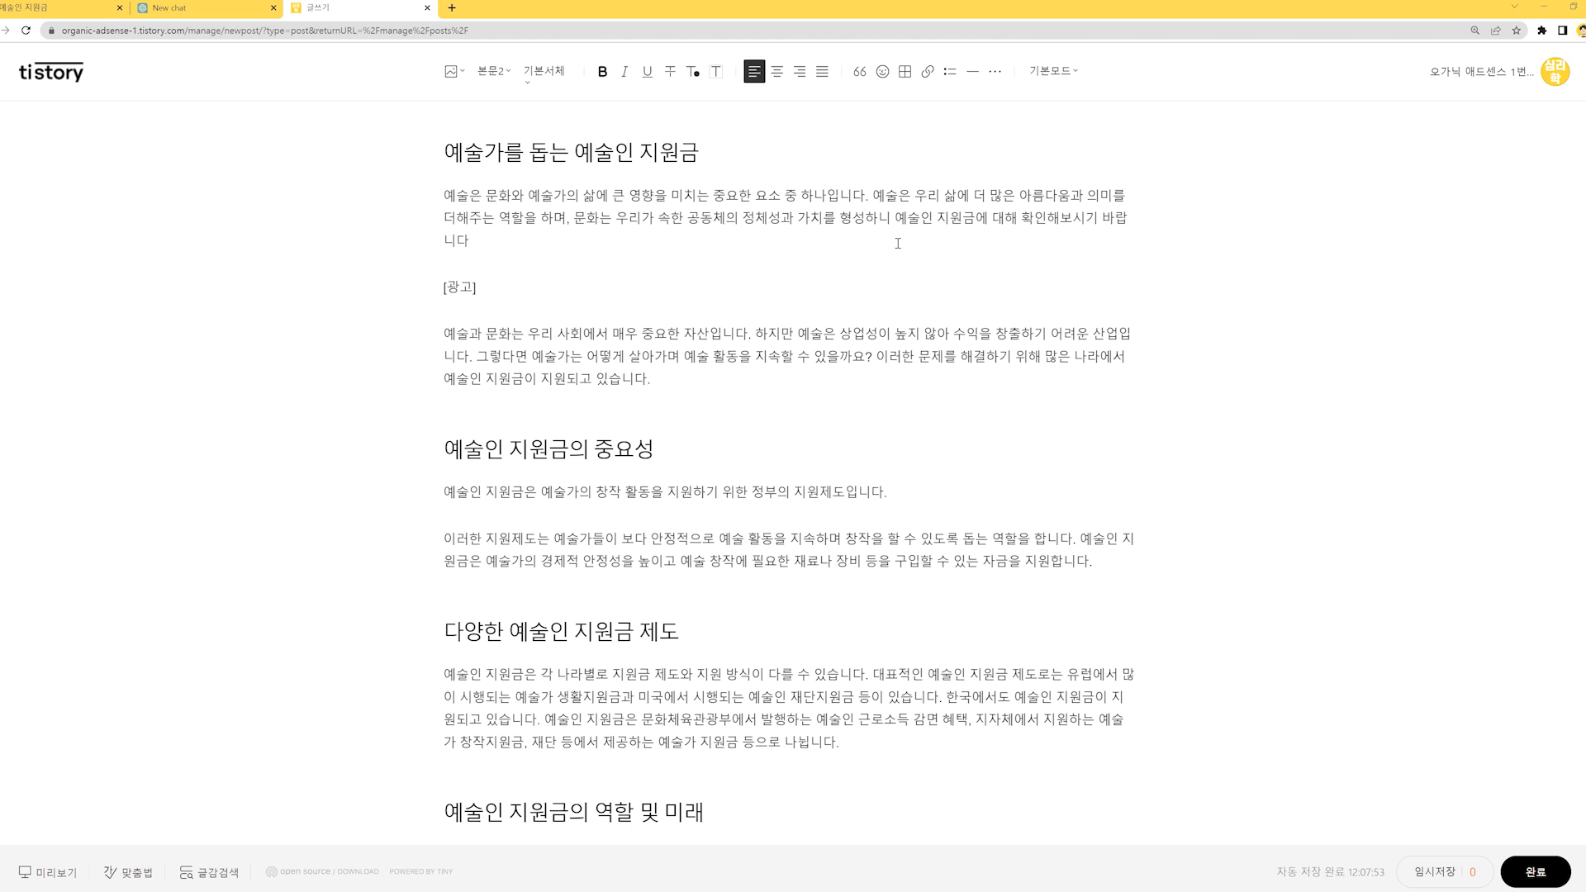
drag(897, 219, 956, 232)
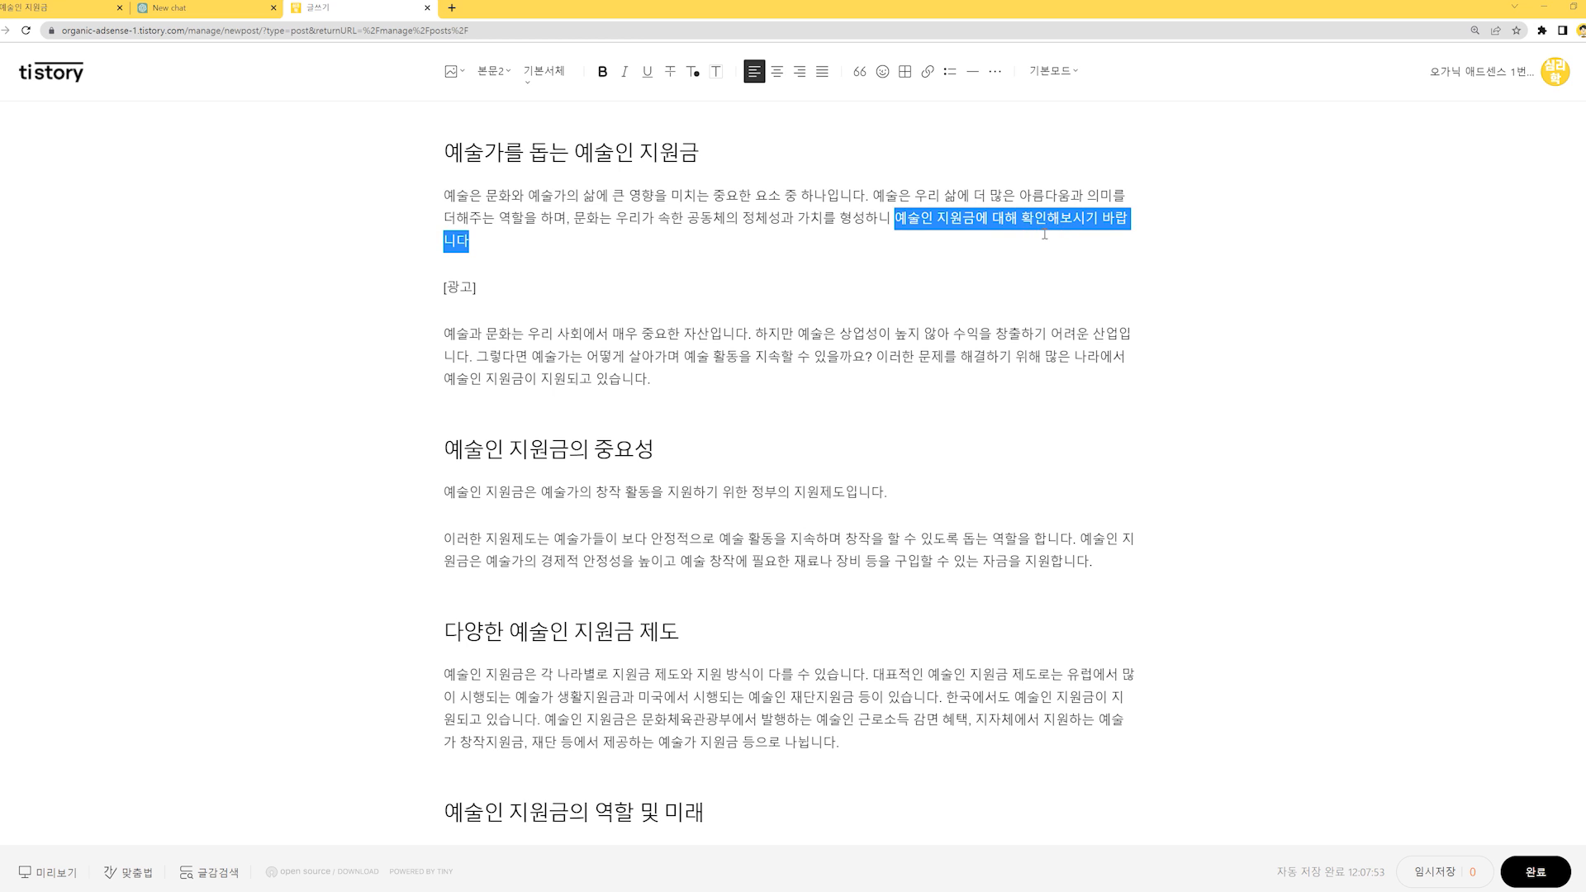
click(591, 249)
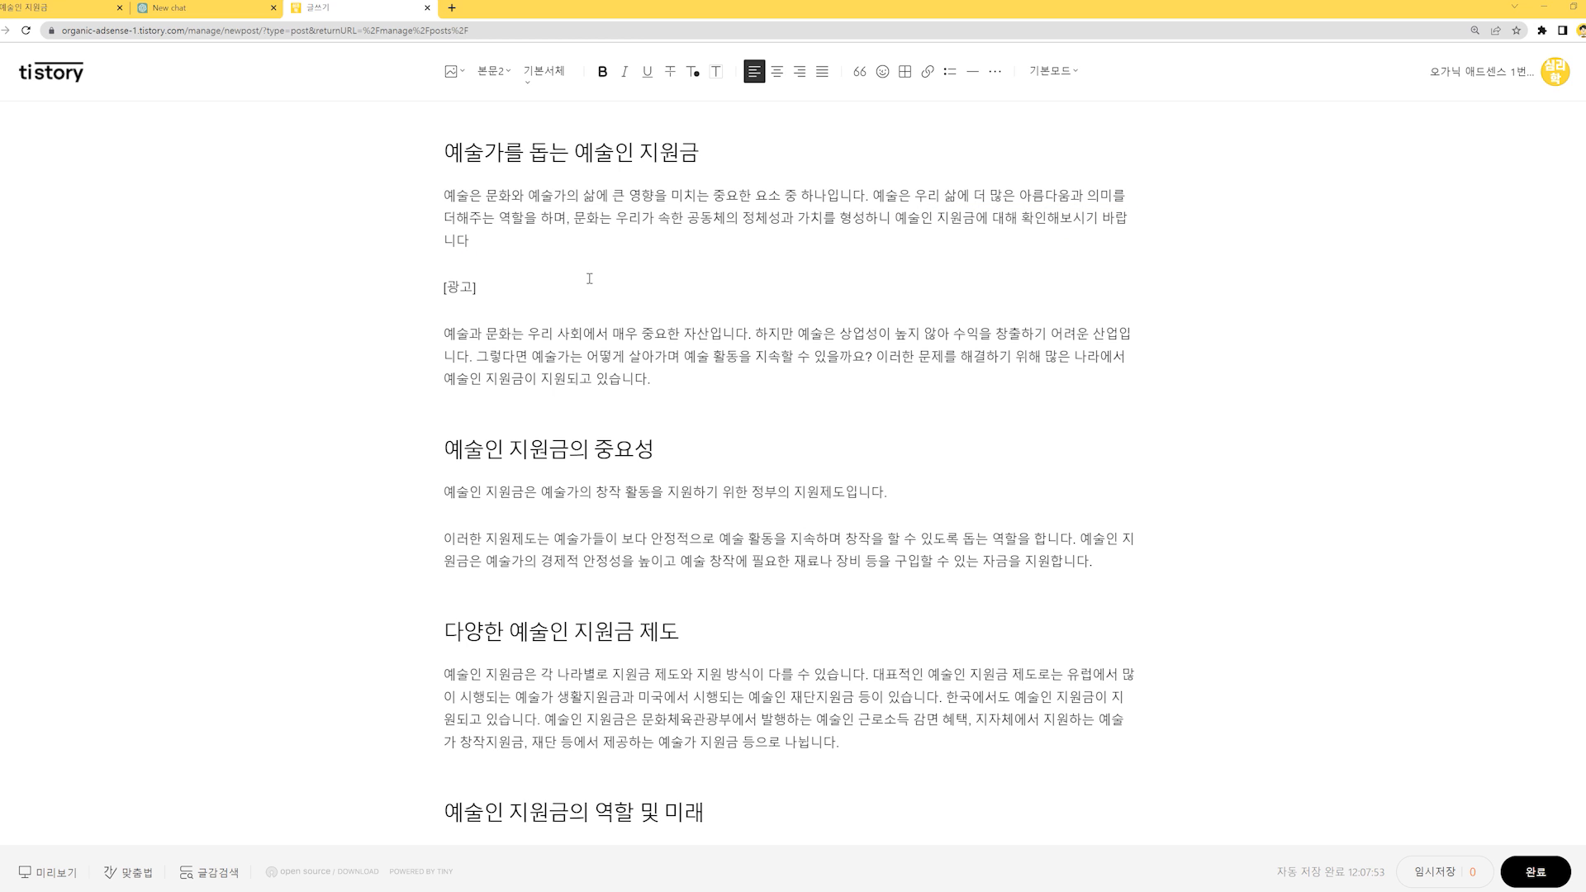
- Add "[광고]" lines after the first sentence of "예술인 지원금의 중요성" and after "재단지원금 등이 있습니다." in "다양한 예술인 지원금 제도"
scroll(931, 496, down, 2)
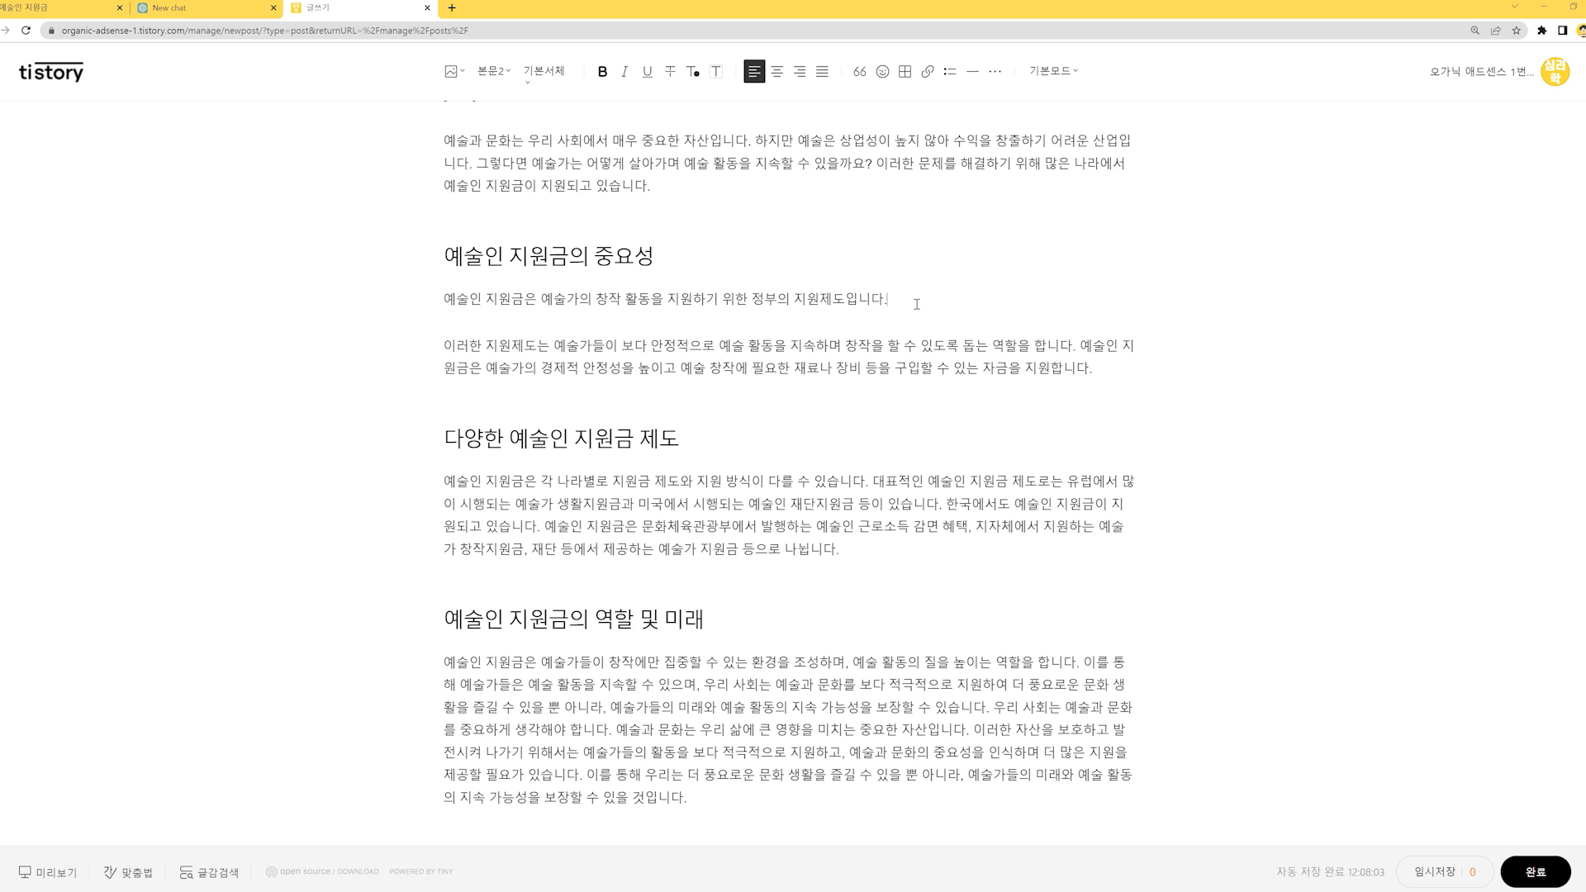
key(Return)
text([광고])
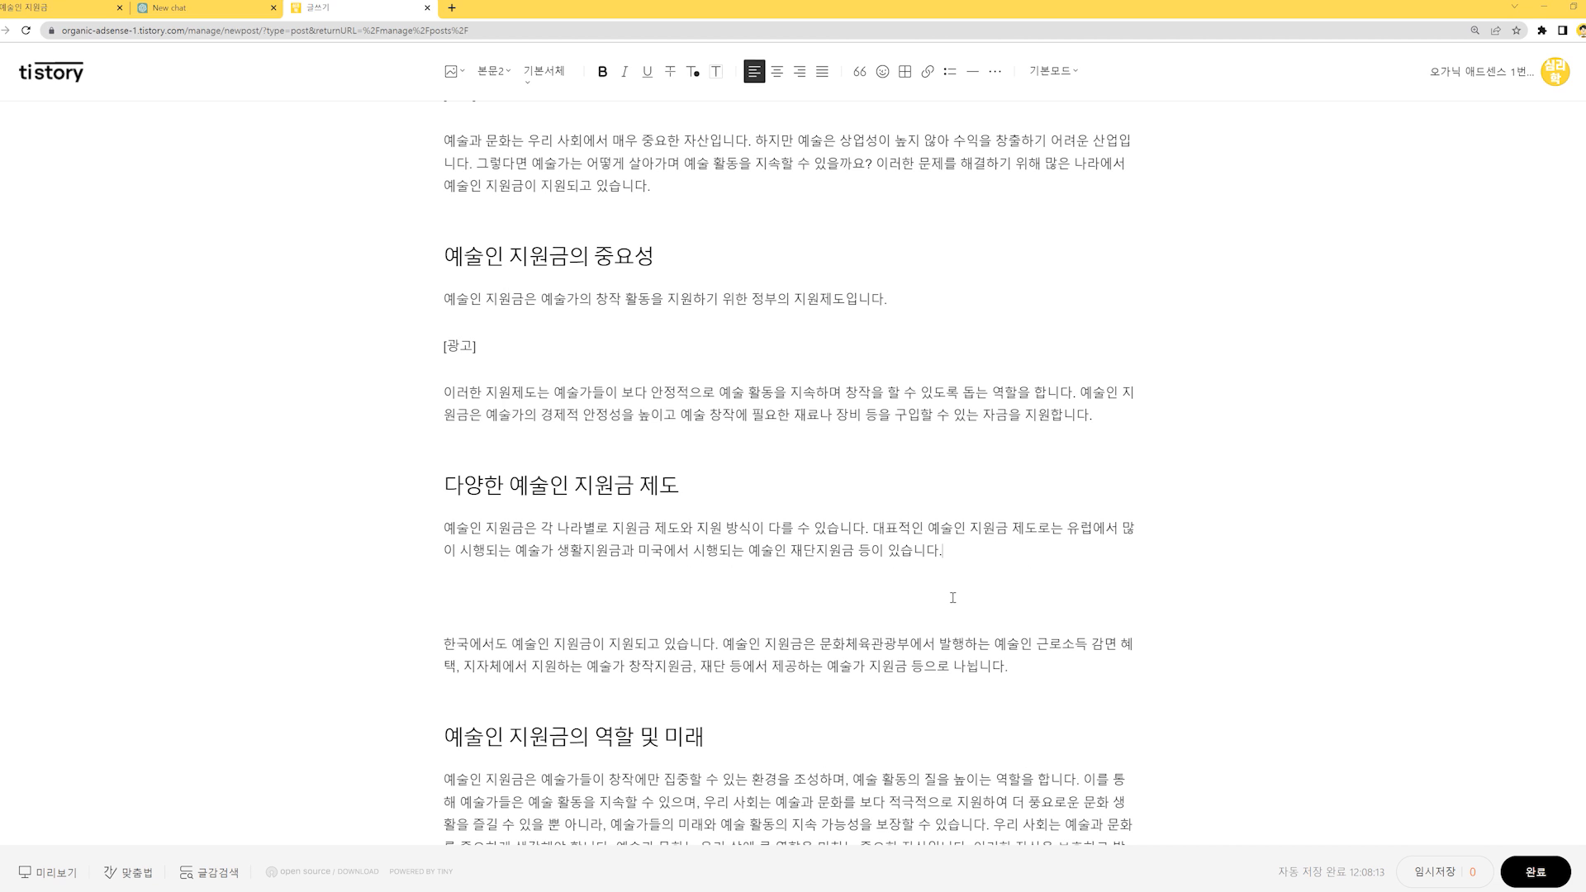
click(929, 594)
text([광고])
- Add empty lines below the last paragraph of the "예술인 지원금의 중요성" section
key(Return)
key(Return)
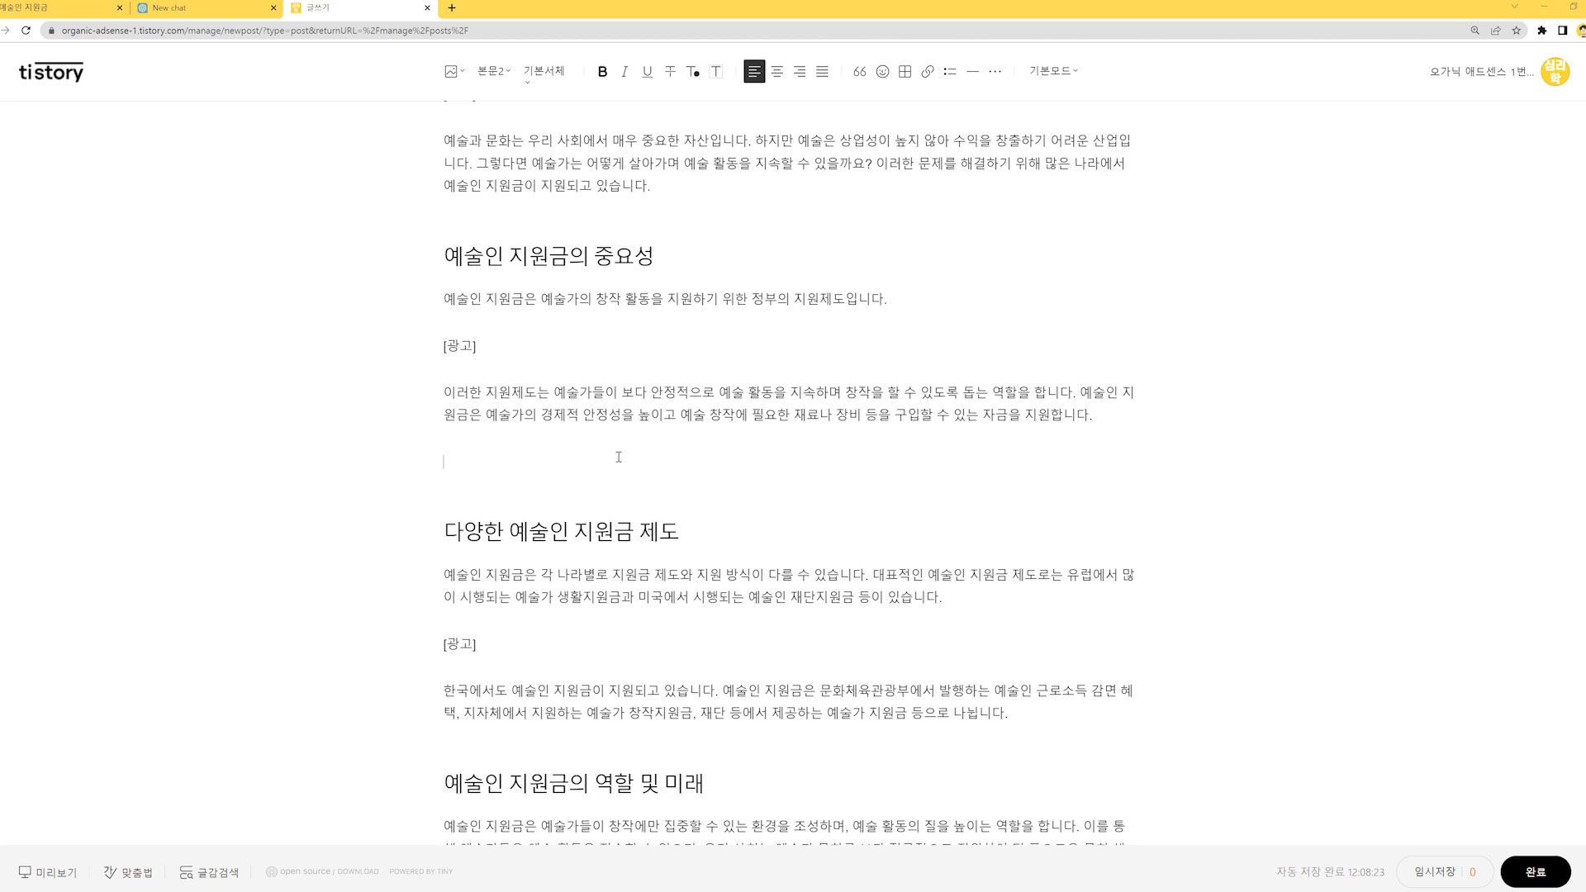
key(Return)
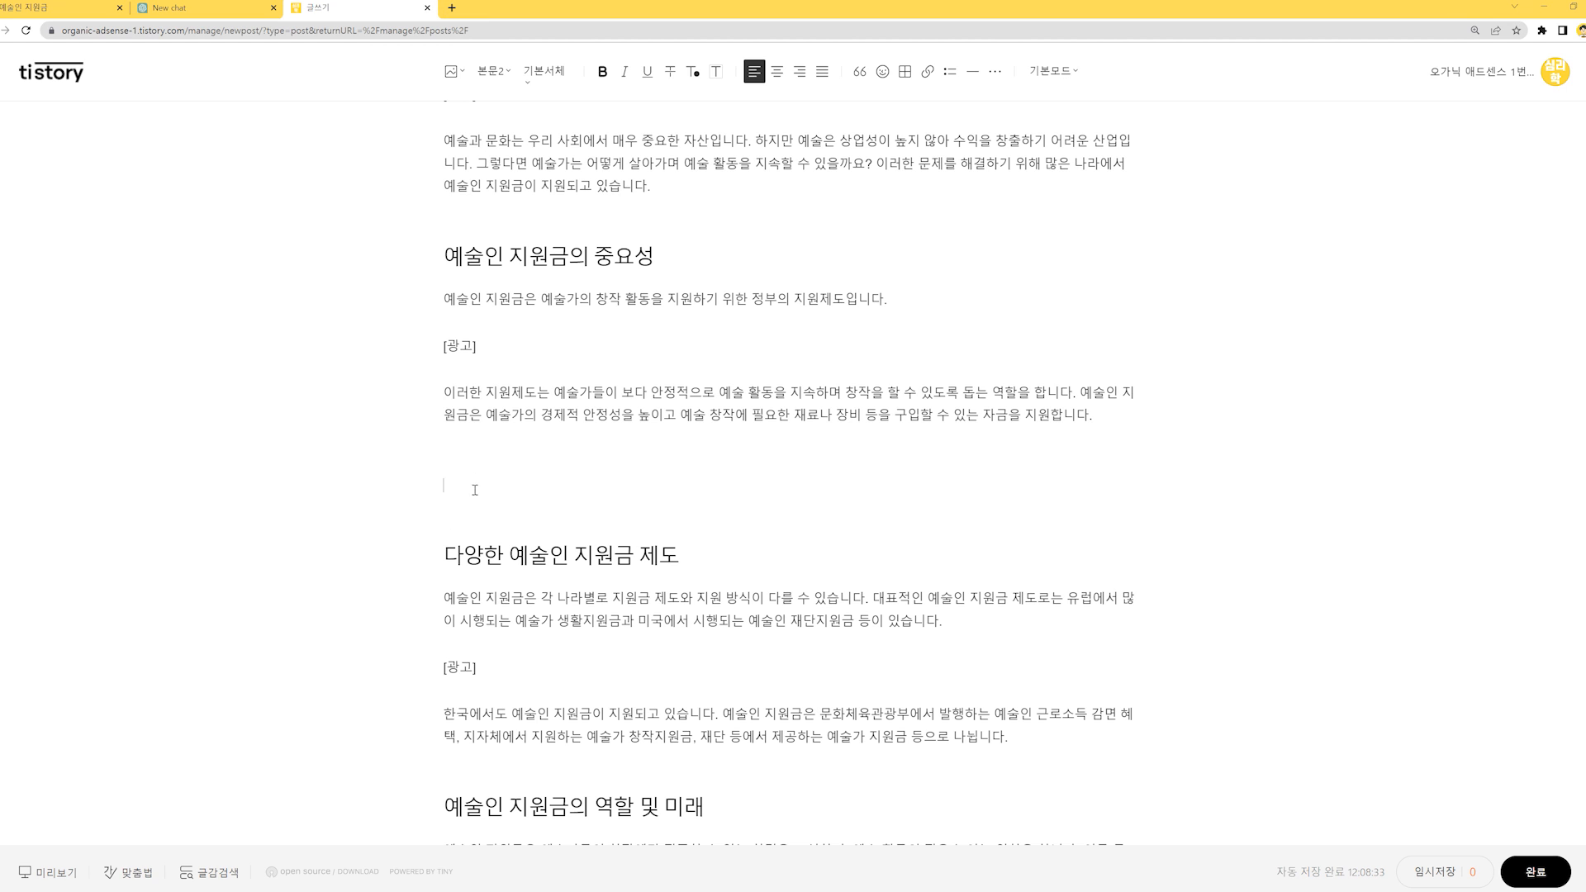
- Search Google for "무료이미지" in a new browser tab and open the Pexels site from the results
key(ctrl+t)
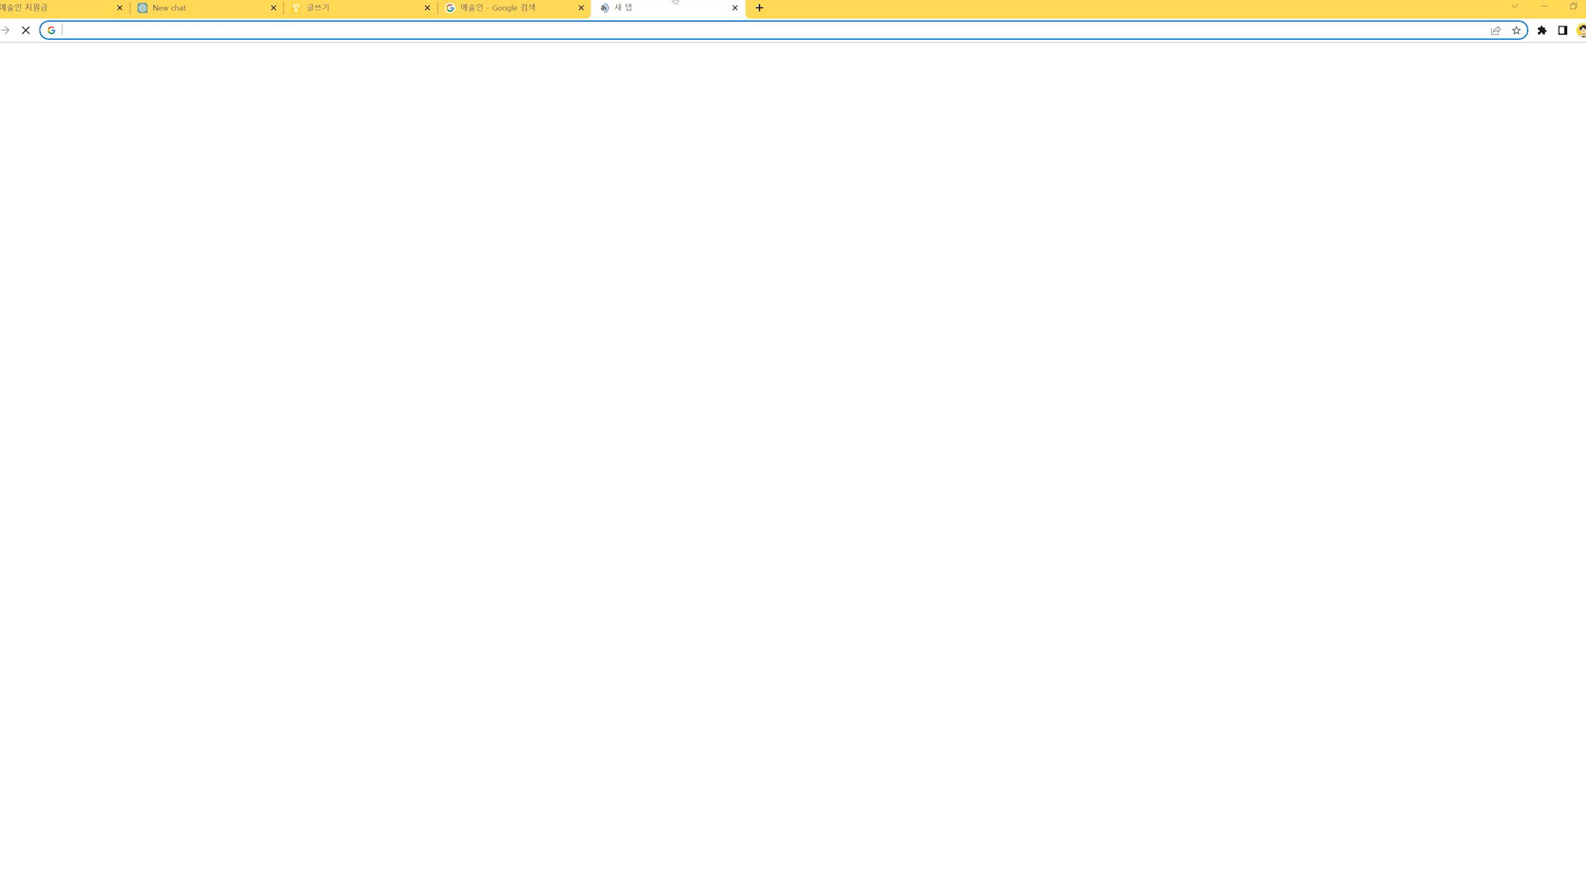
text(무료)
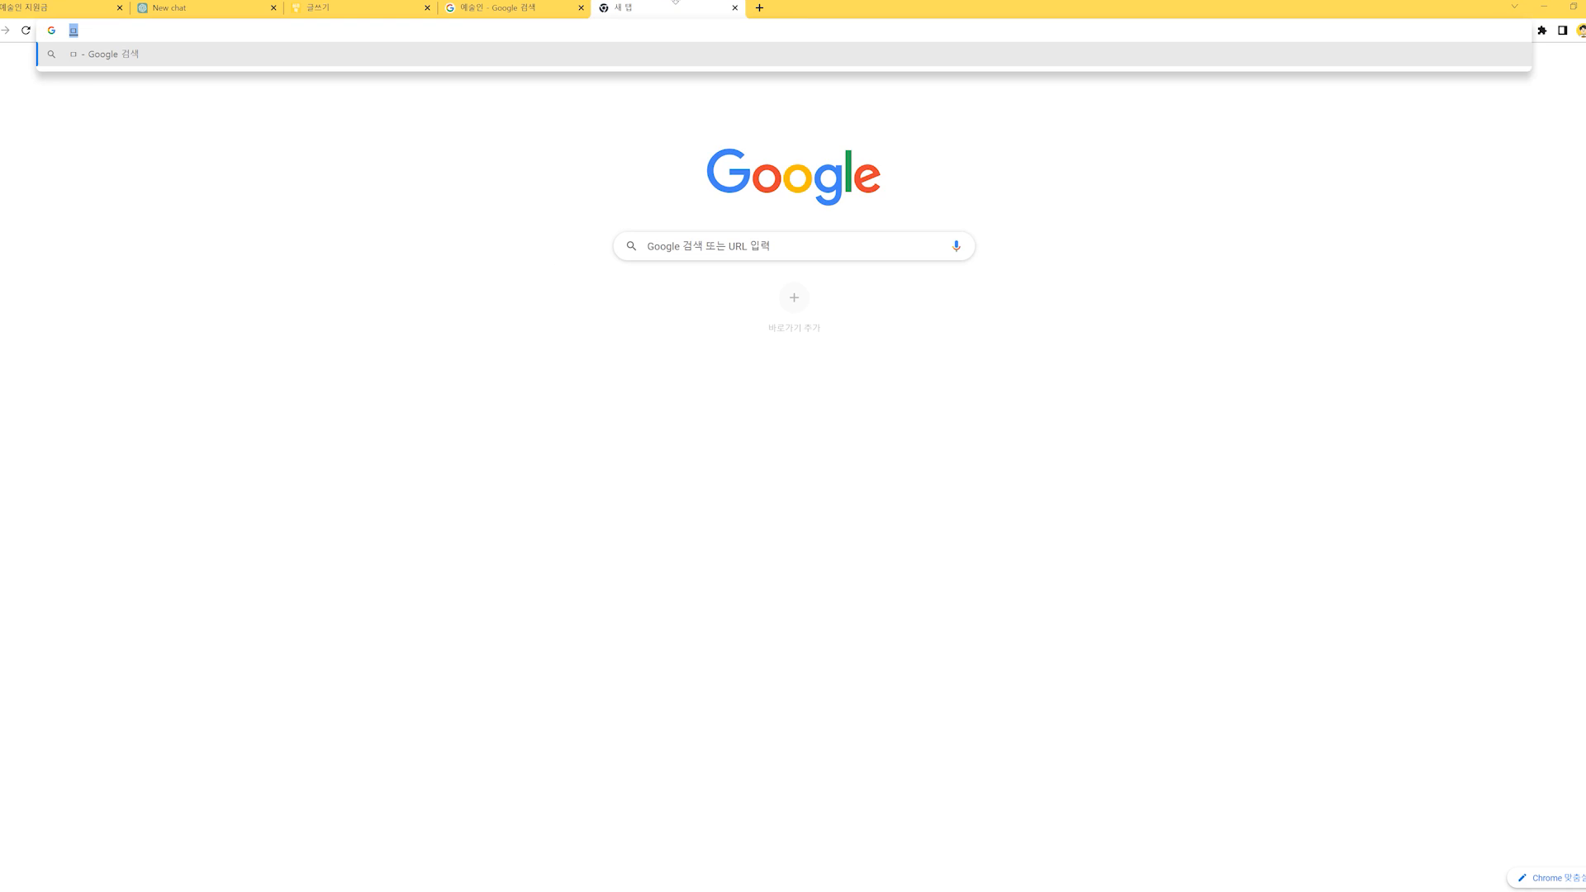
text(이미지)
key(Return)
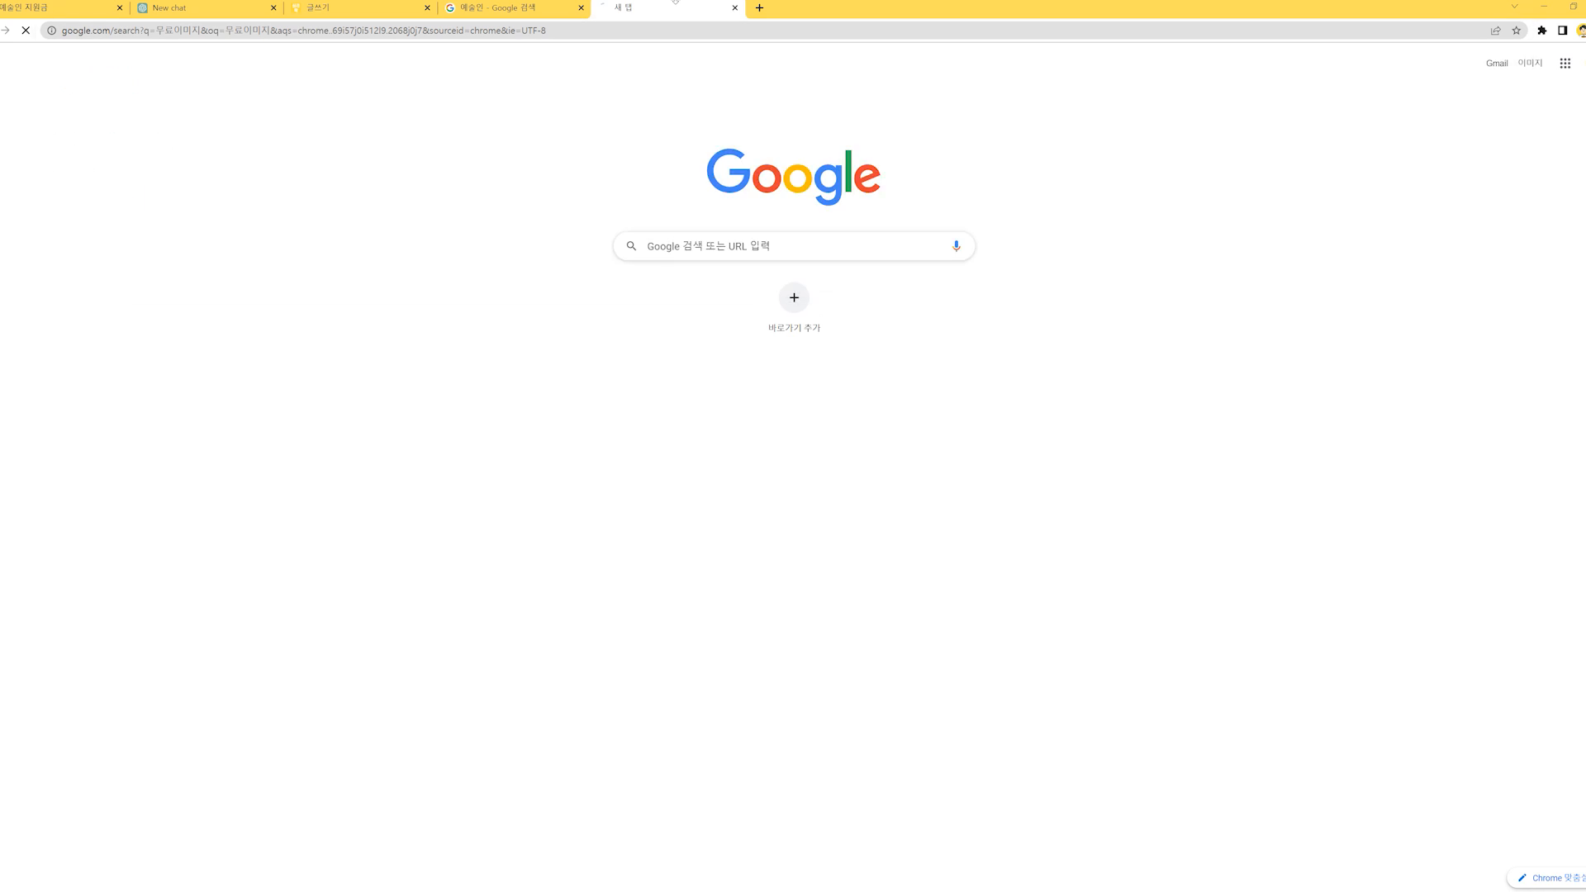
scroll(262, 432, down, 2)
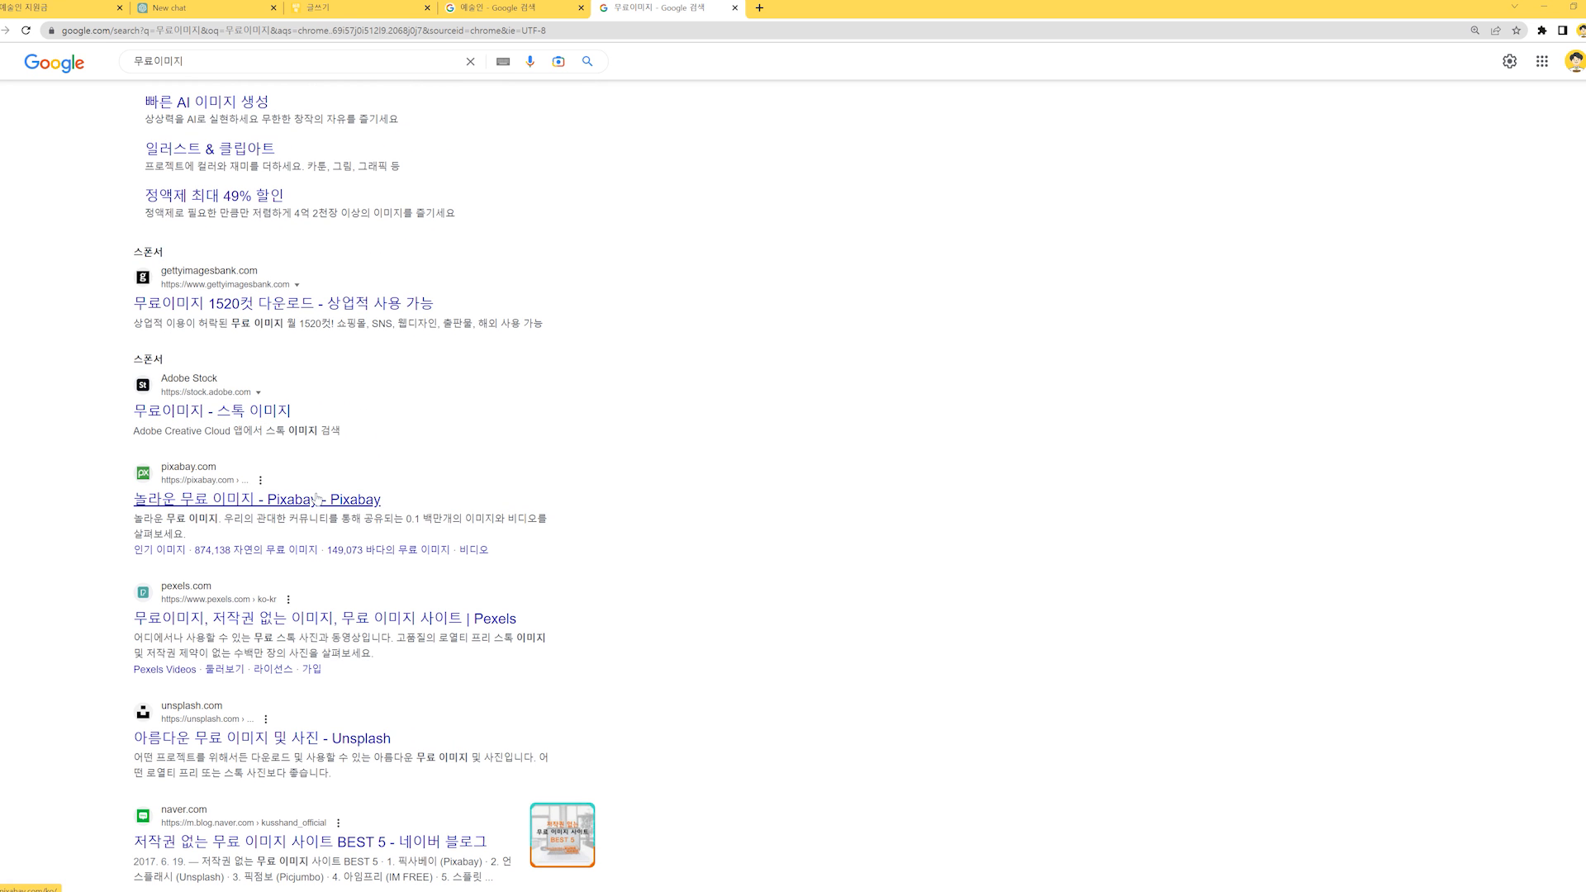
click(363, 619)
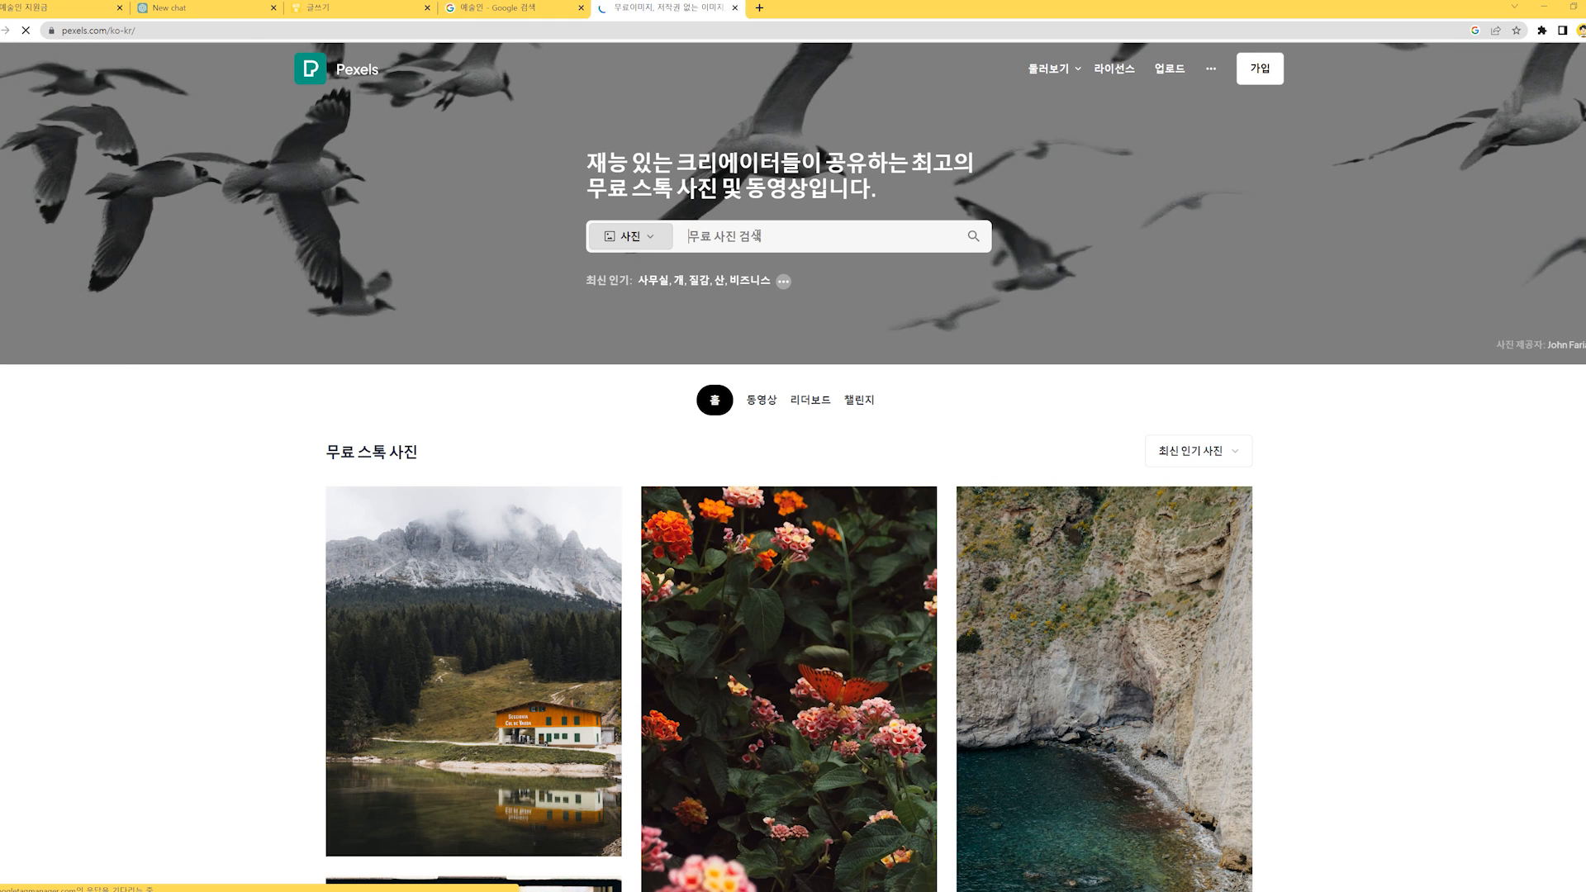
- Search Pexels photos for "예술인"
click(756, 236)
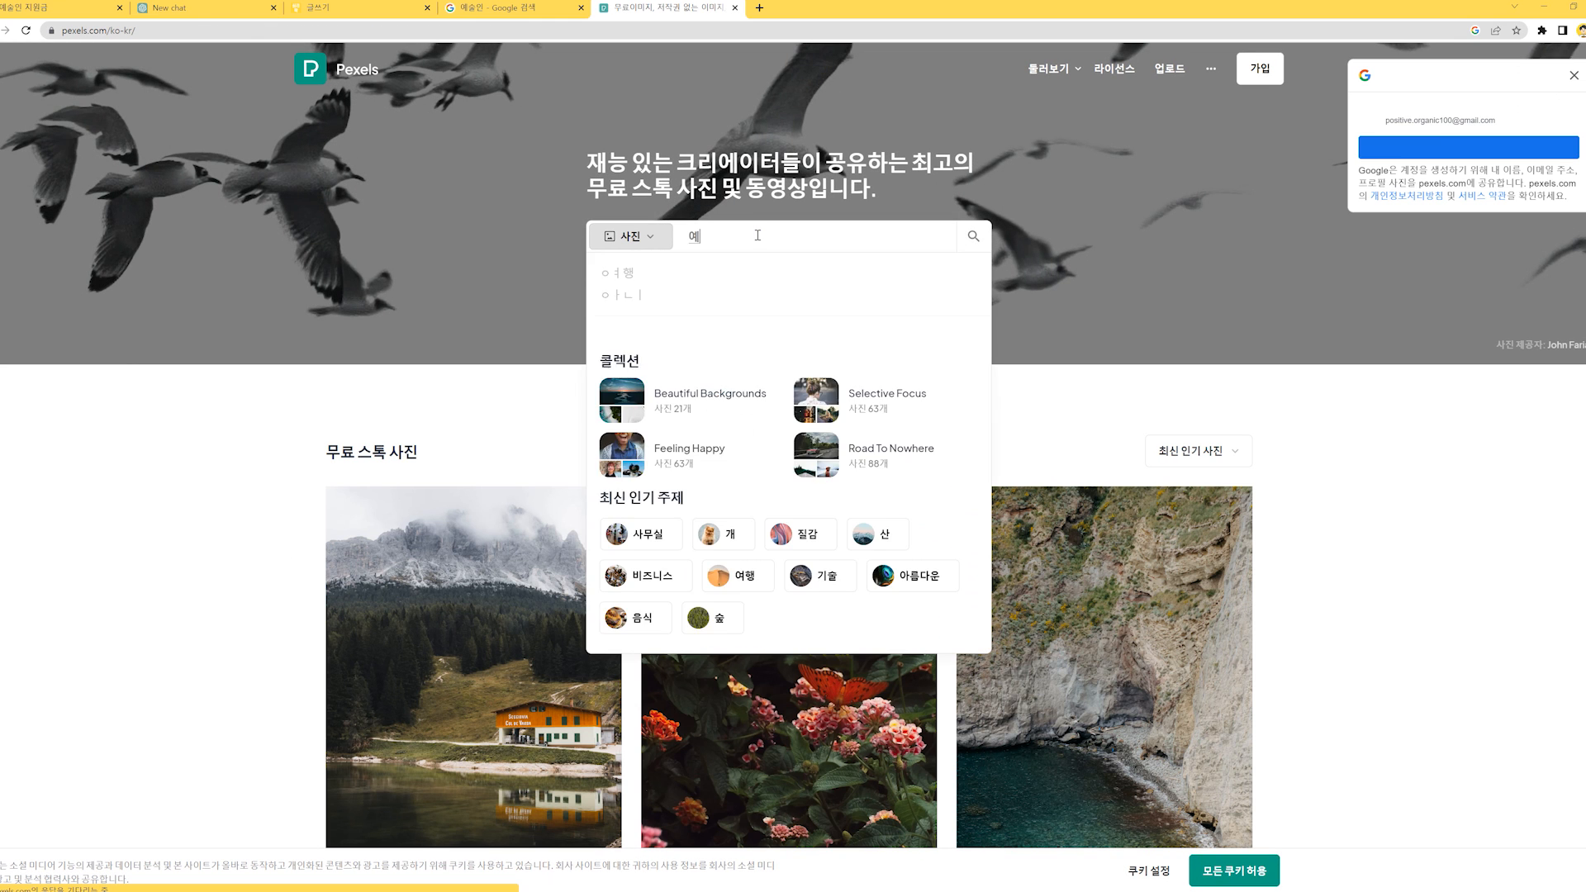
text(예술이)
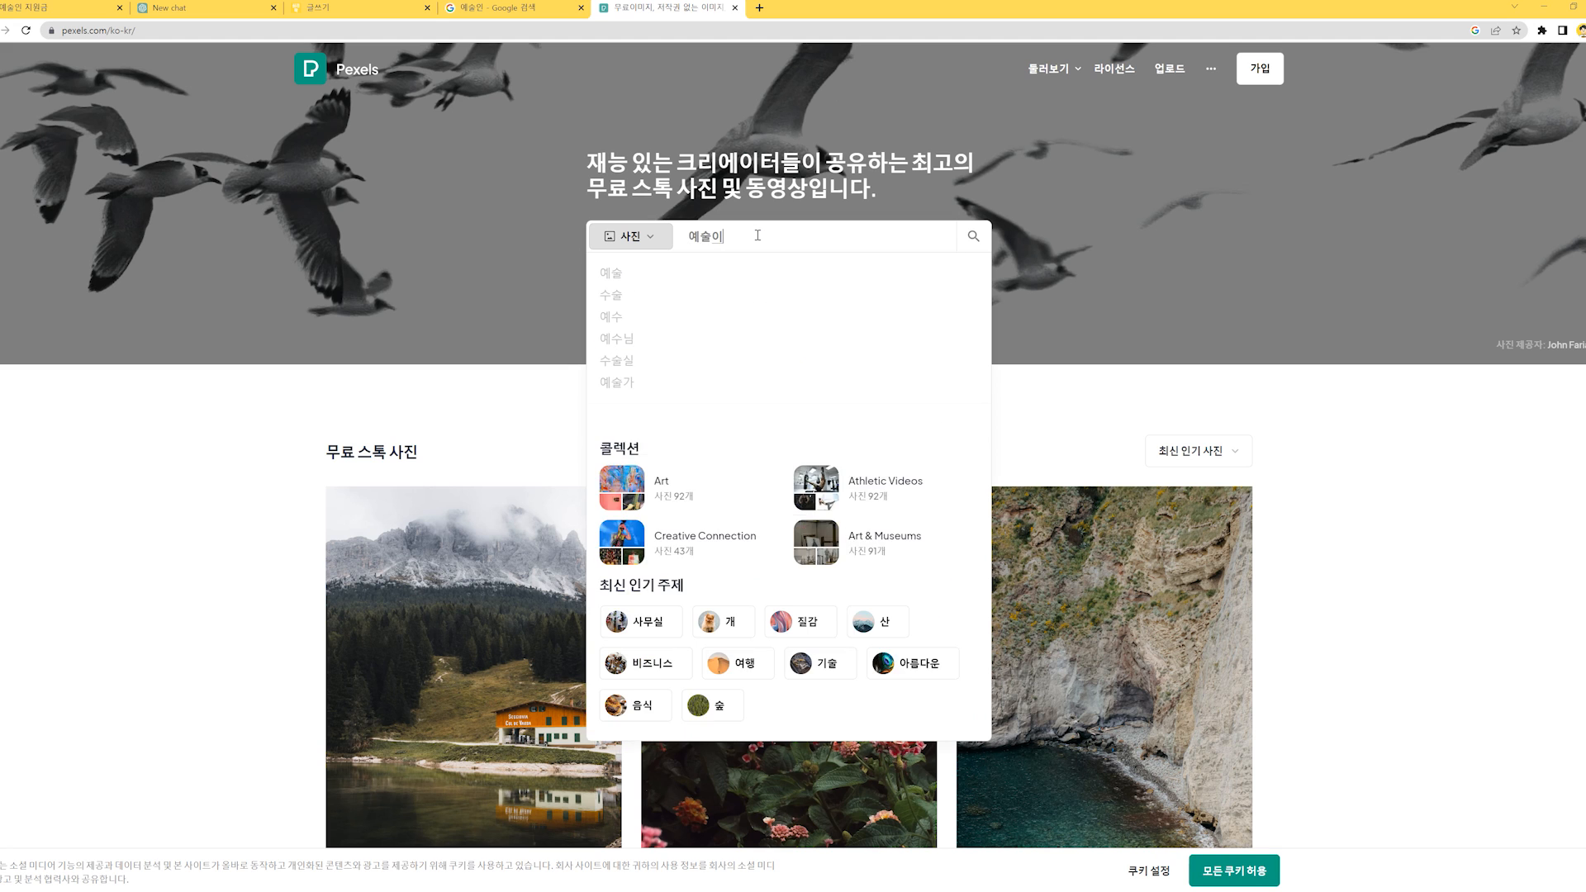
text(ㄴ)
key(Return)
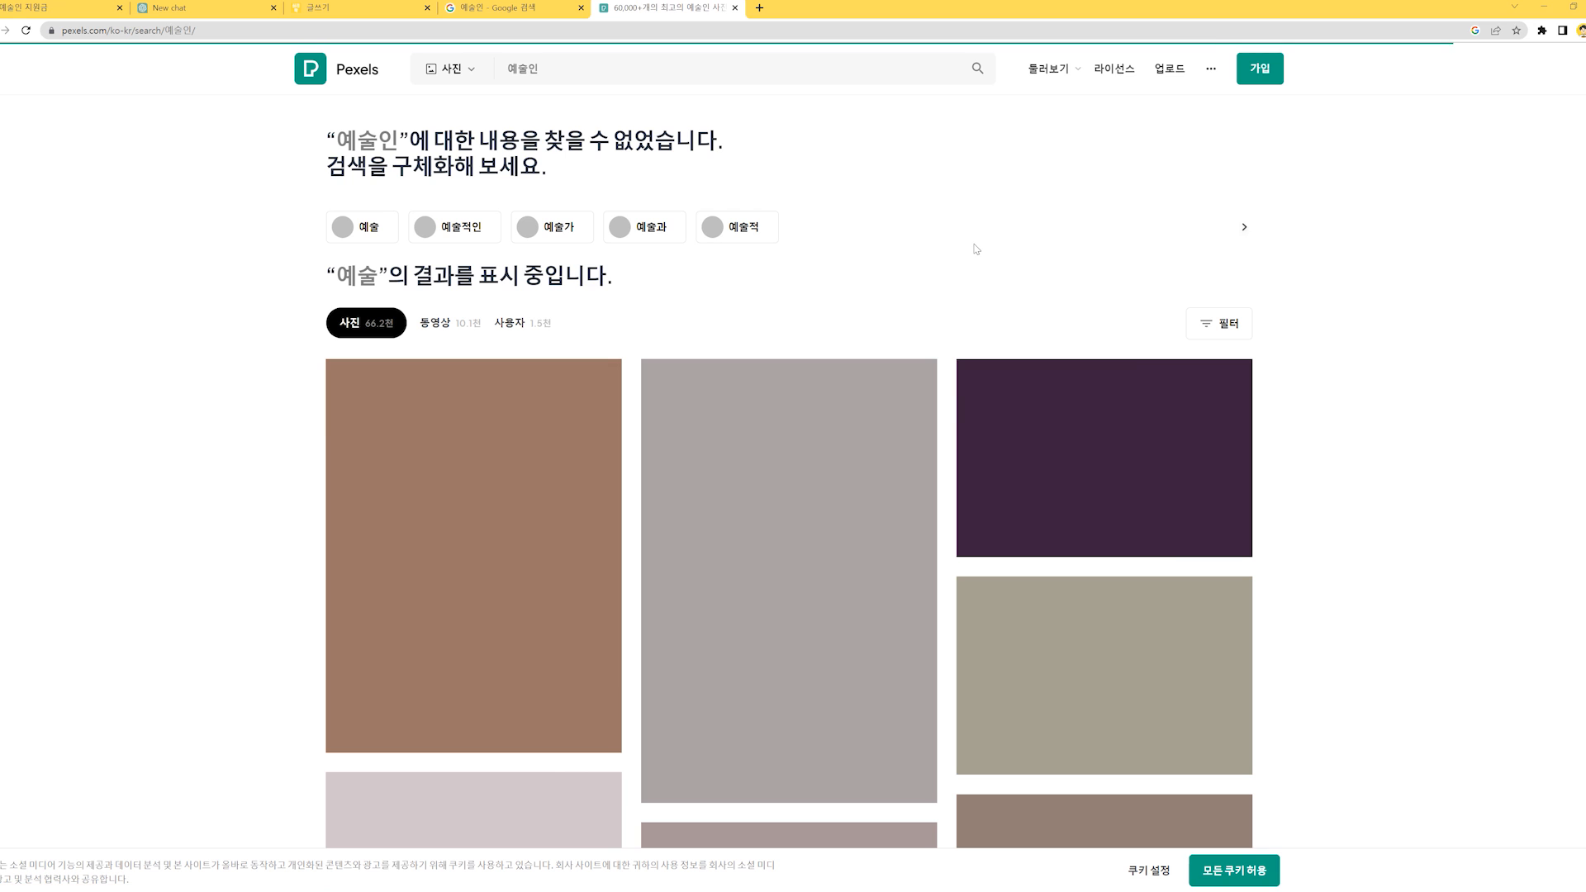
- Open the photo of paintbrushes in transparent plastic paint cups and copy the image
scroll(1349, 388, down, 1)
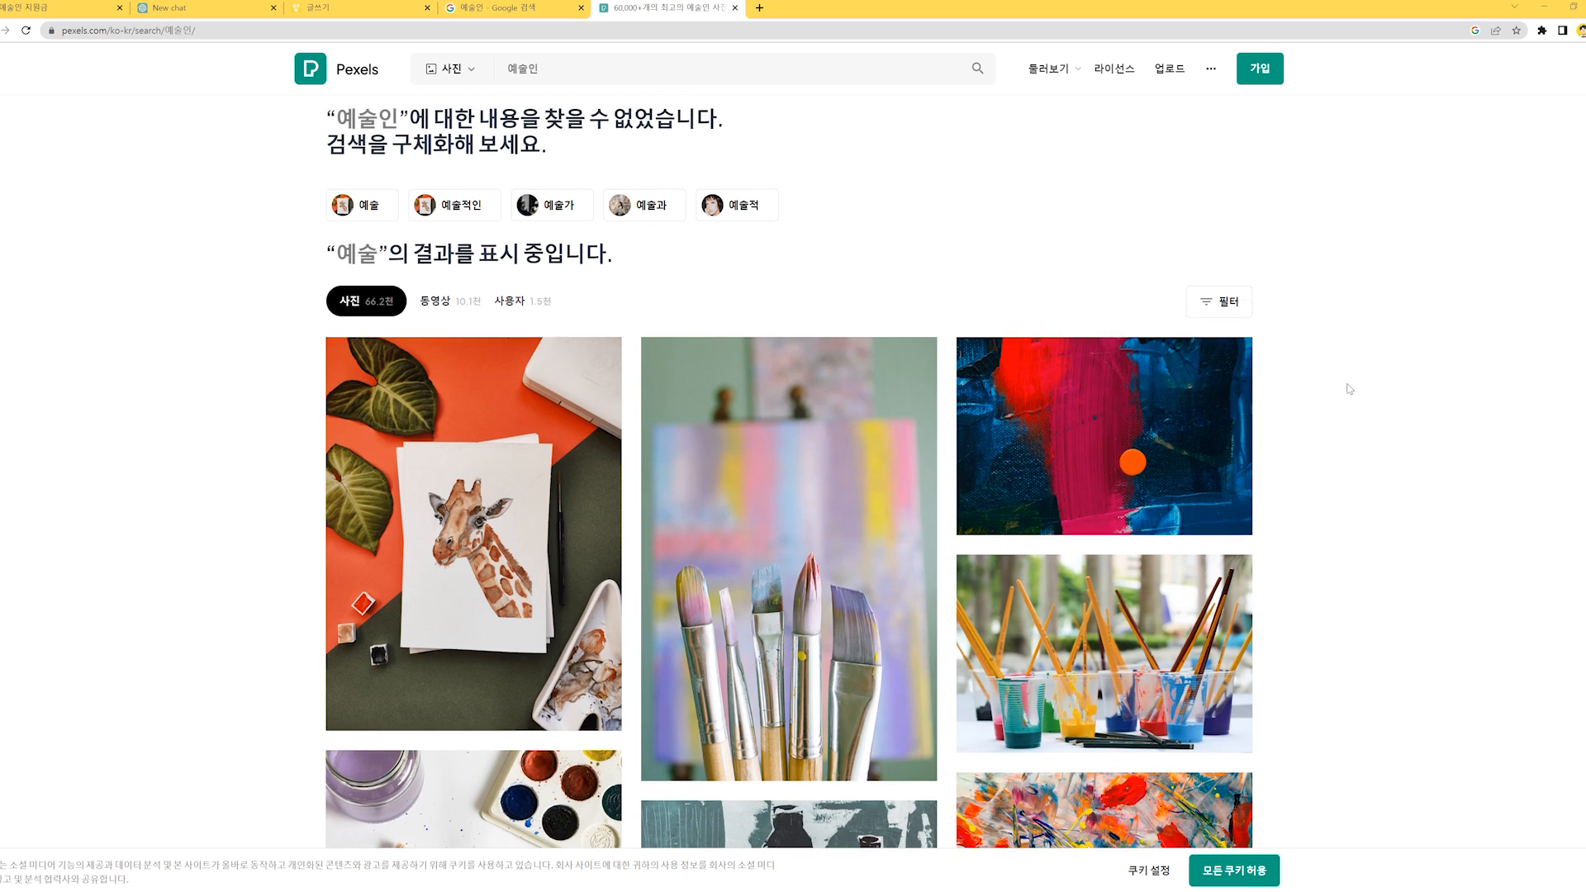
scroll(1359, 365, down, 5)
scroll(1404, 389, up, 3)
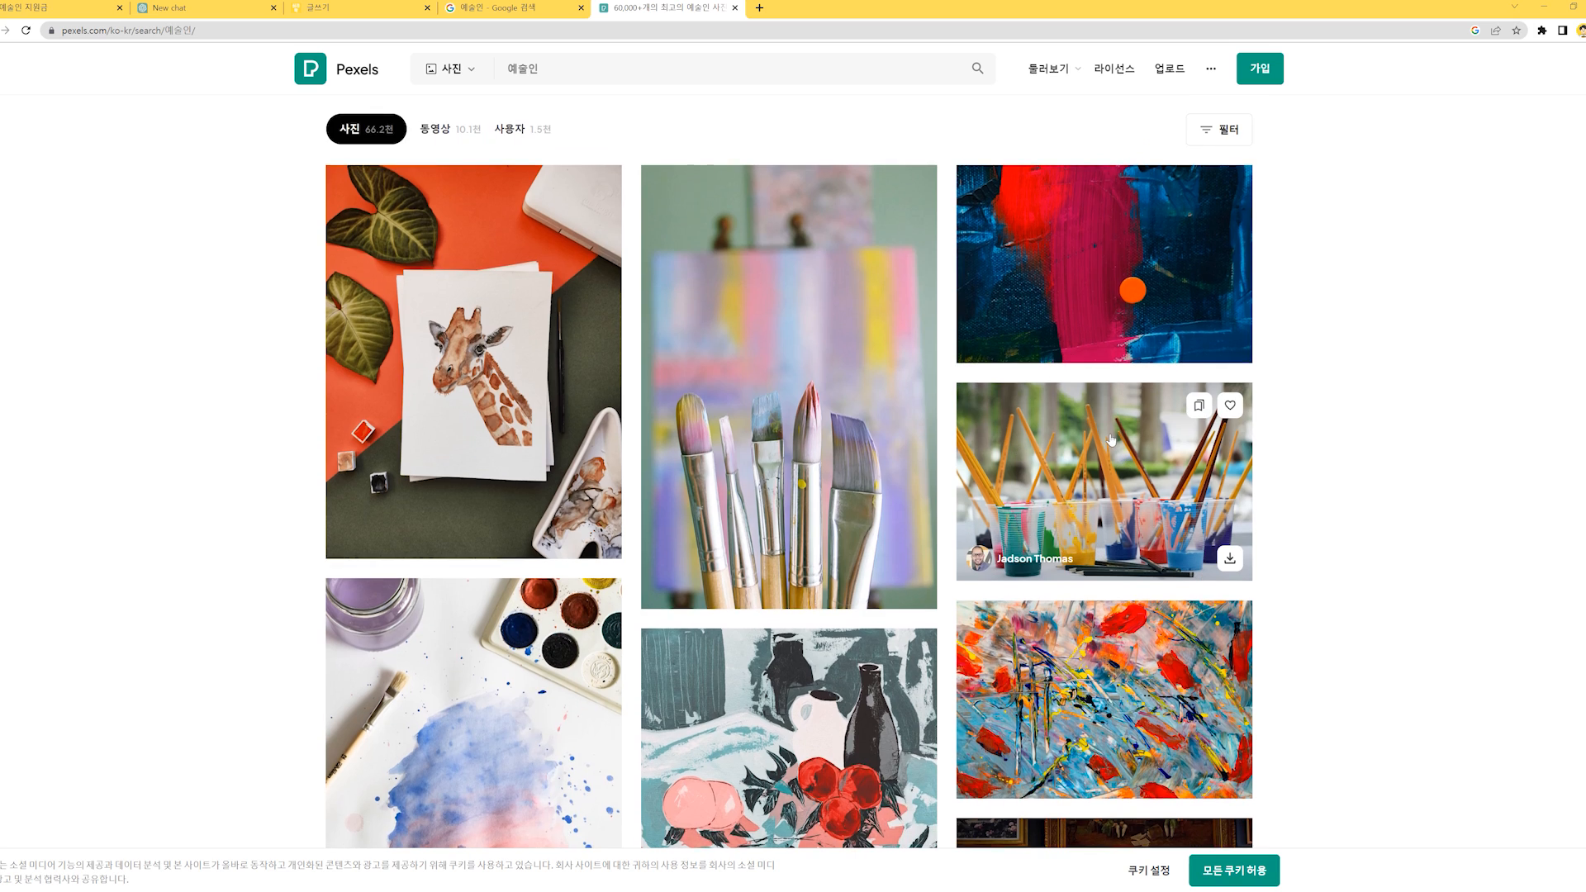
scroll(1107, 371, down, 2)
click(1099, 308)
right_click(634, 349)
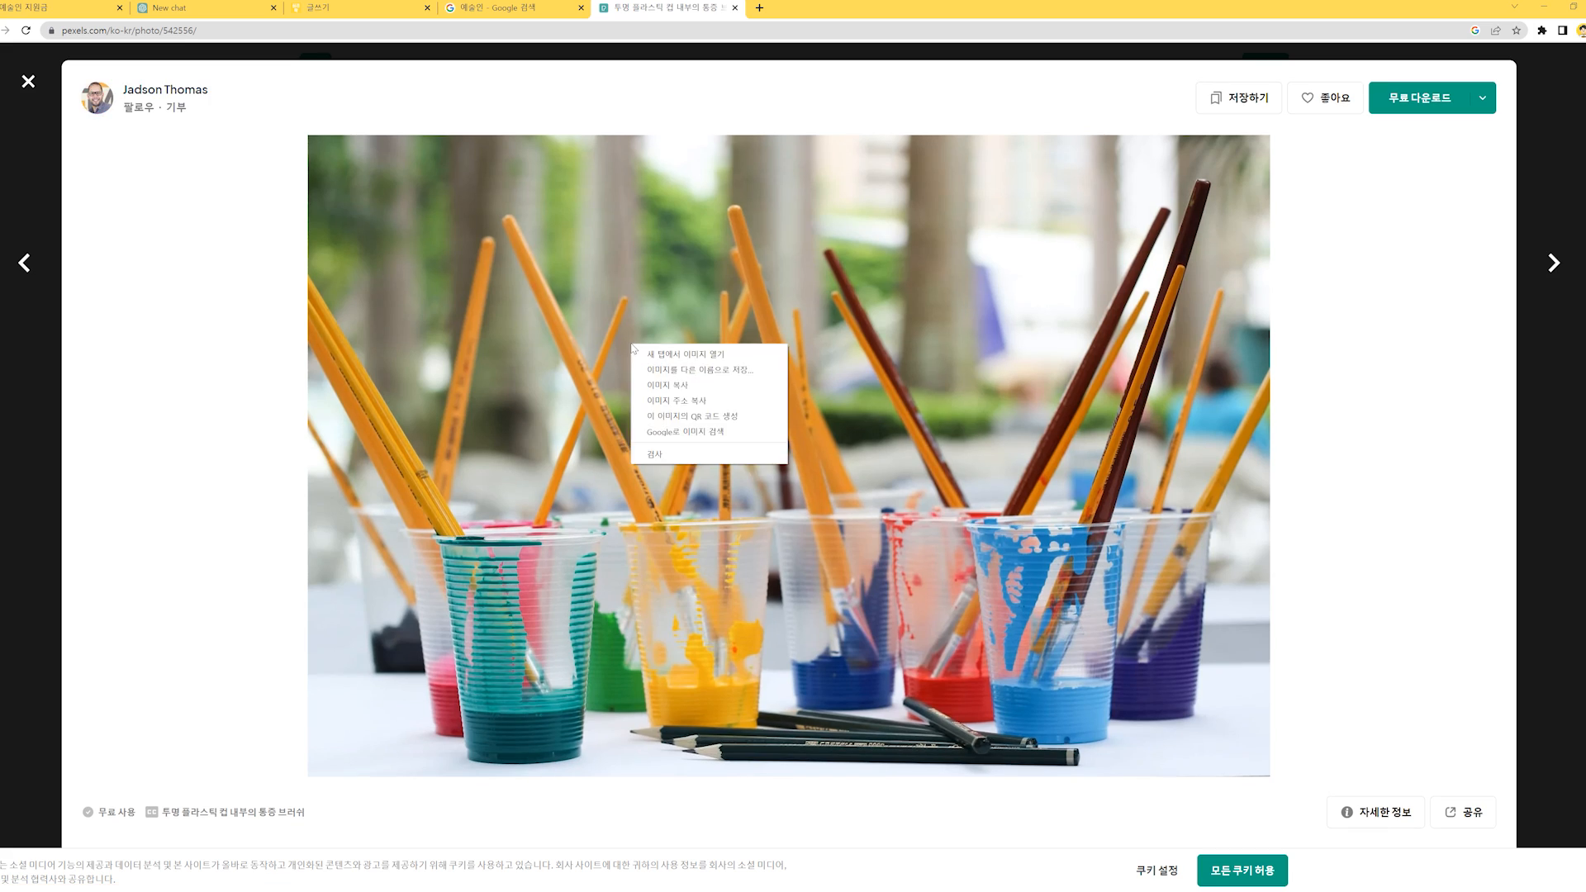
click(721, 385)
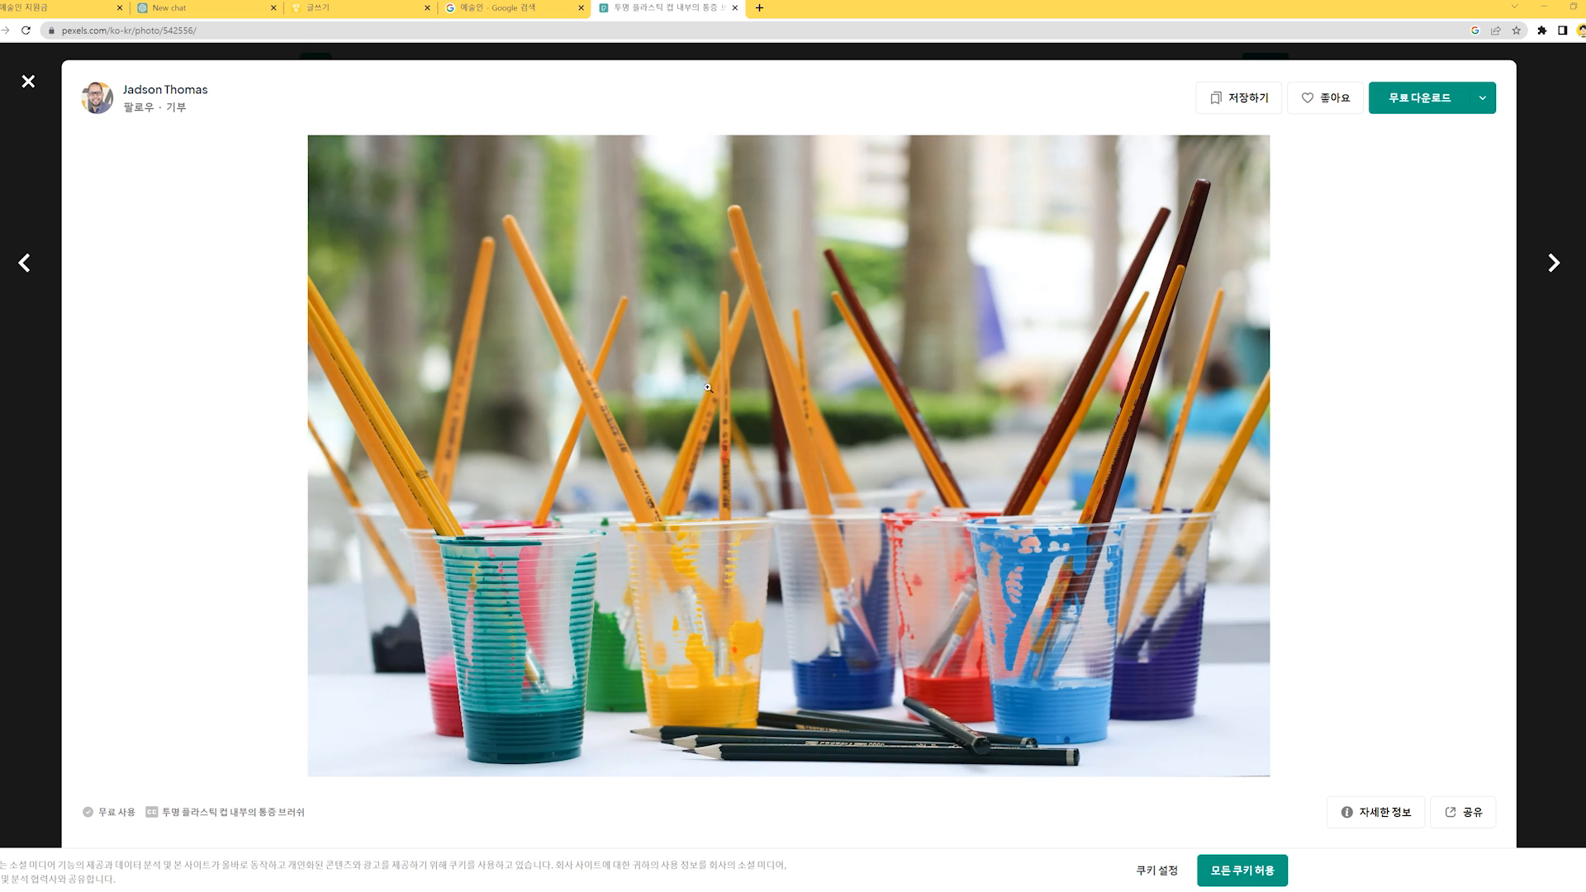
- Return to the Tistory post and paste the copied photo into the empty line above the "다양한 예술인 지원금 제도" heading
click(355, 9)
click(502, 490)
key(ctrl+v)
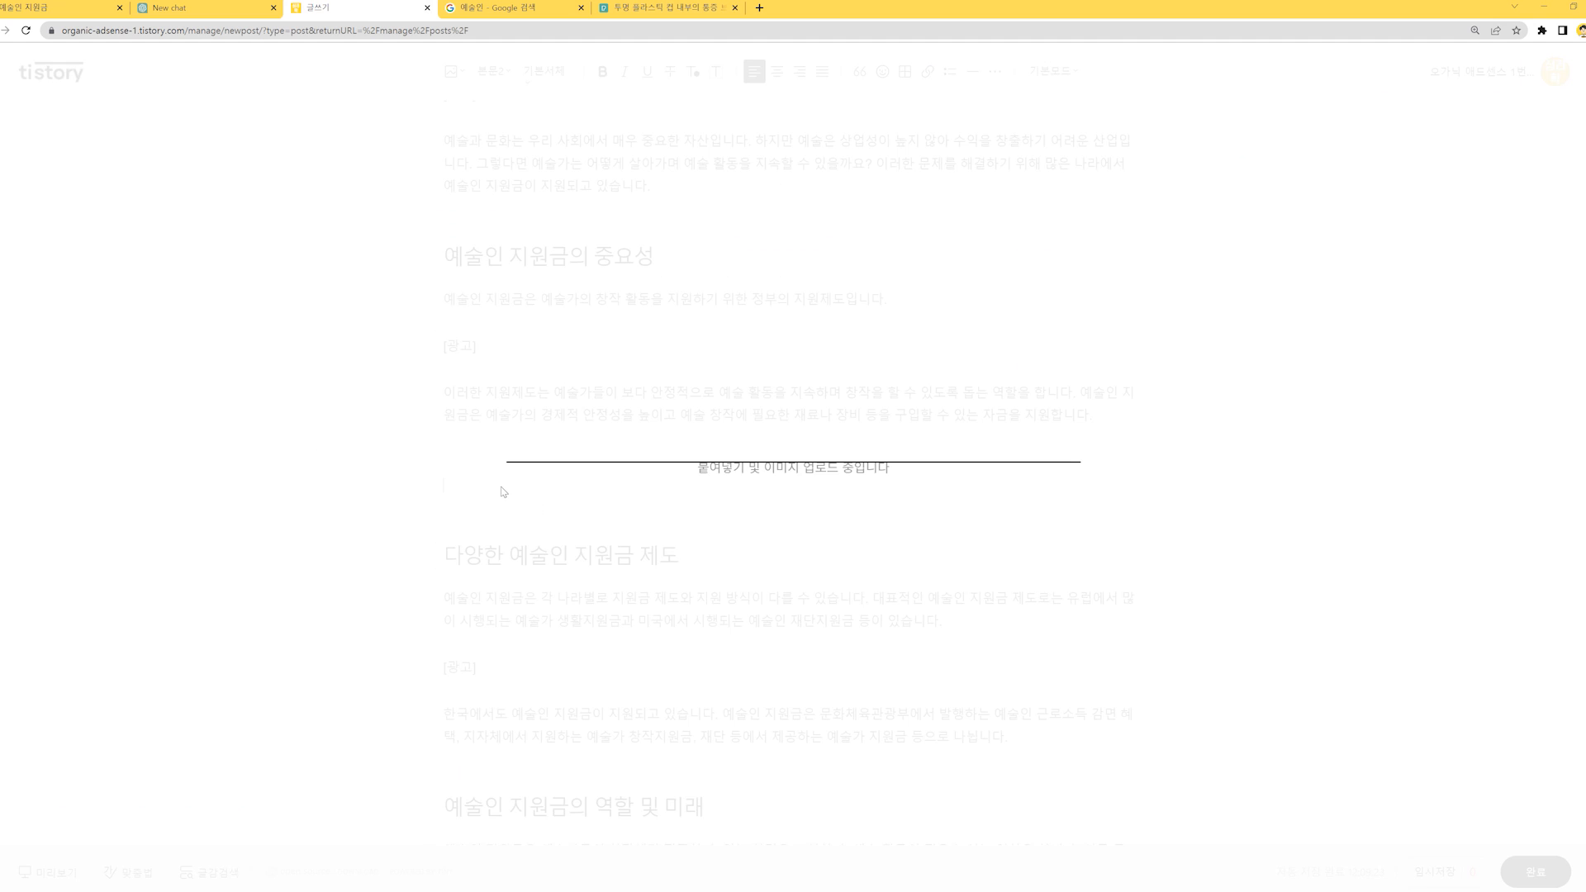
scroll(998, 562, up, 2)
scroll(826, 413, down, 3)
scroll(672, 263, up, 3)
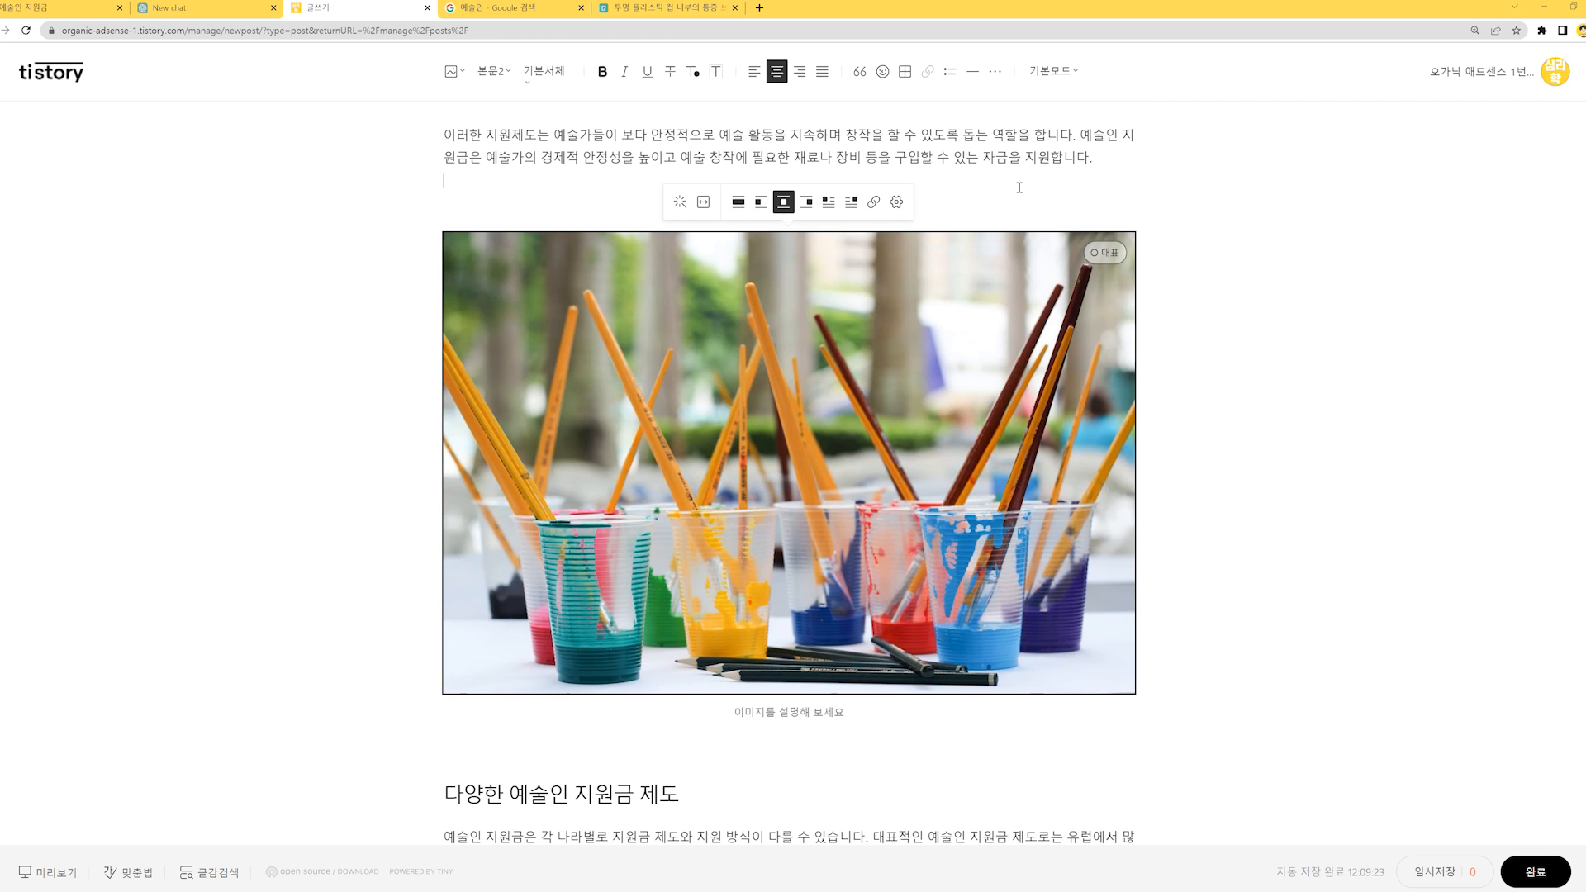
- Change the first ad placeholder in the post to "[애드센스 광고]"
scroll(672, 263, up, 8)
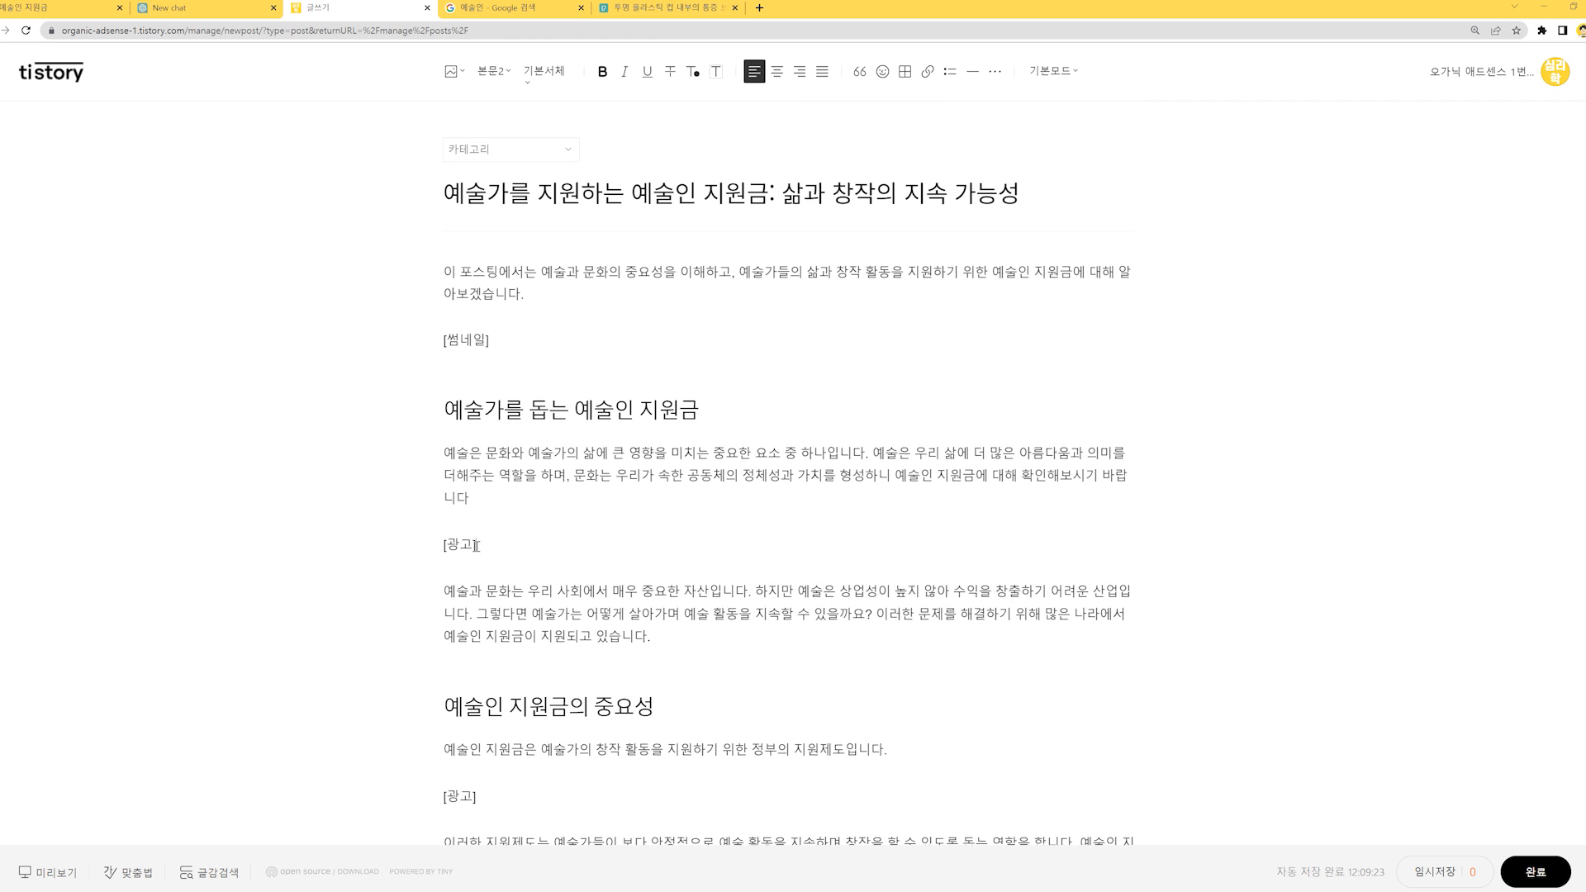
text(애드센스)
click(540, 525)
- Review the placement of the ad placeholders, photo, and sections down to the end of the post
scroll(555, 272, down, 12)
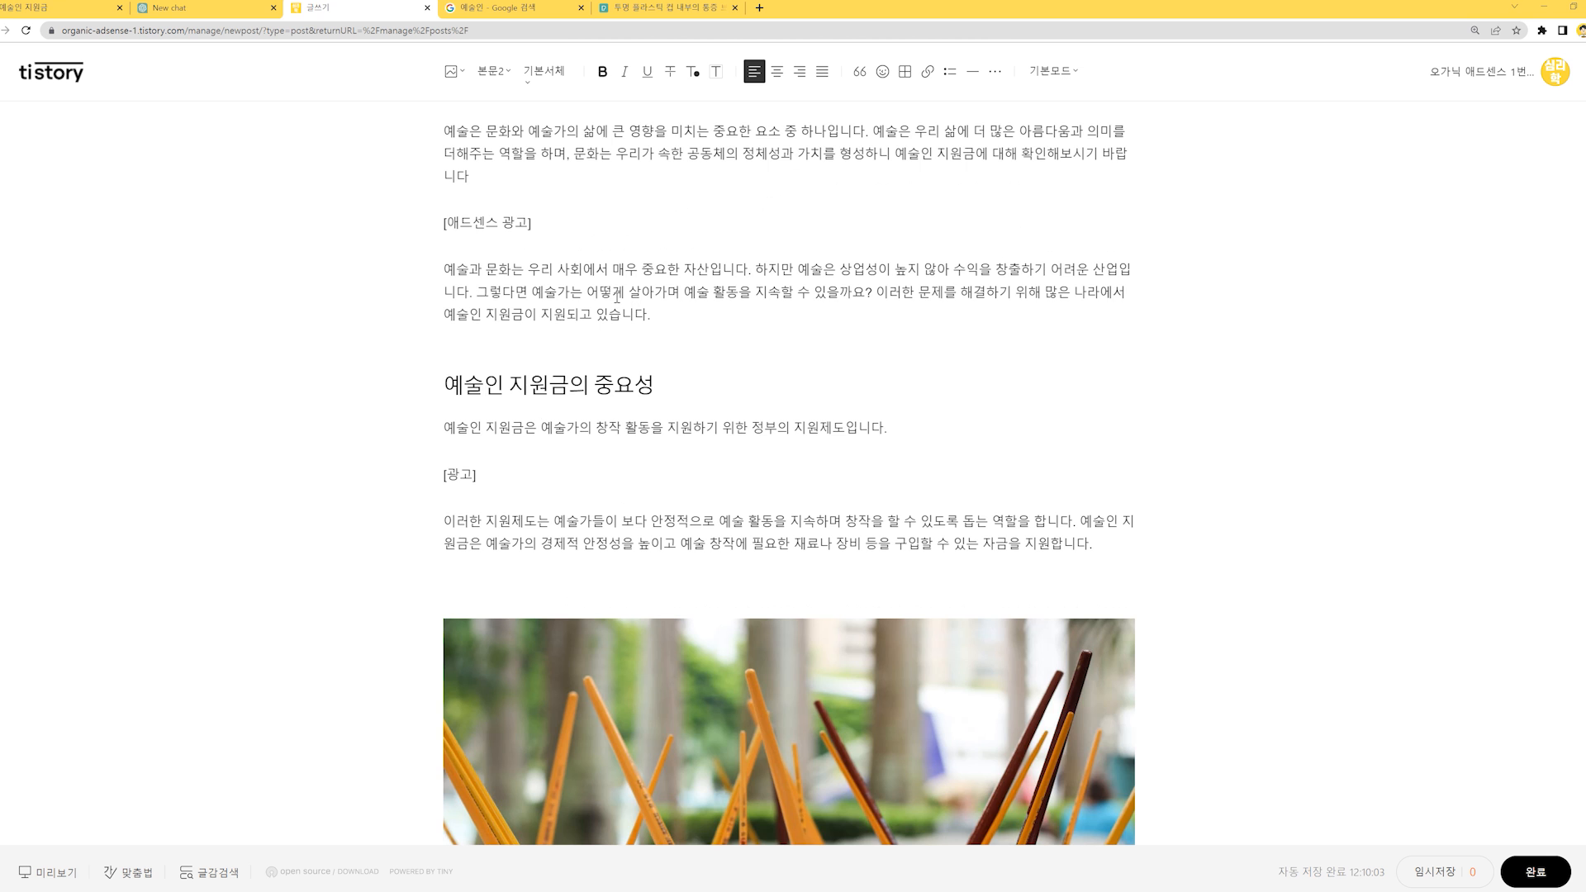
scroll(673, 502, down, 2)
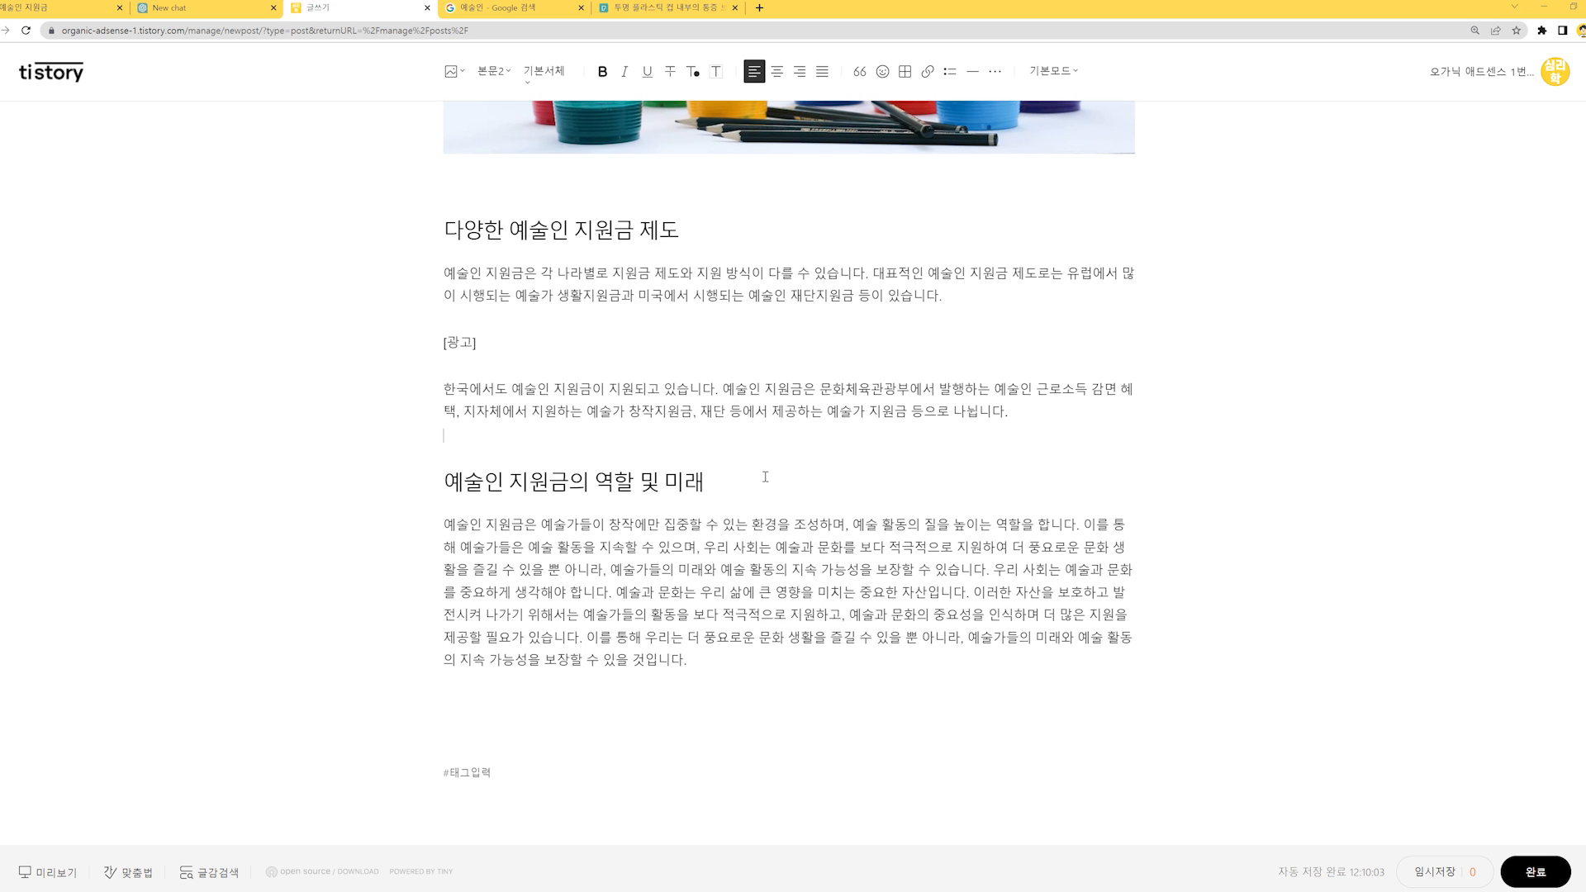
scroll(765, 476, up, 4)
scroll(591, 574, down, 4)
scroll(657, 544, down, 5)
scroll(665, 388, up, 7)
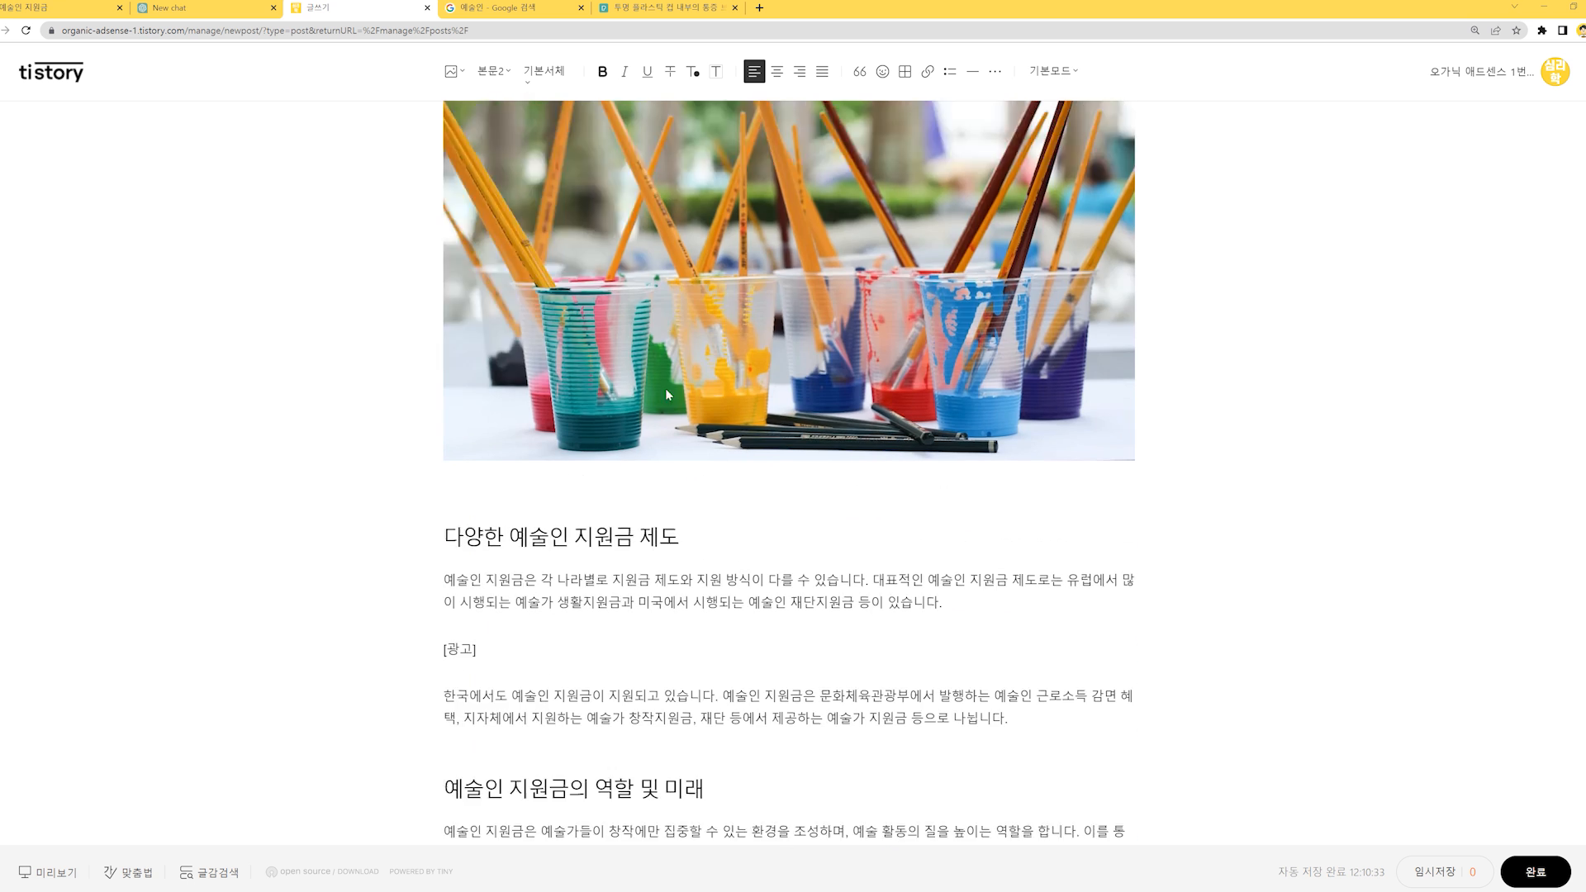
scroll(611, 578, down, 3)
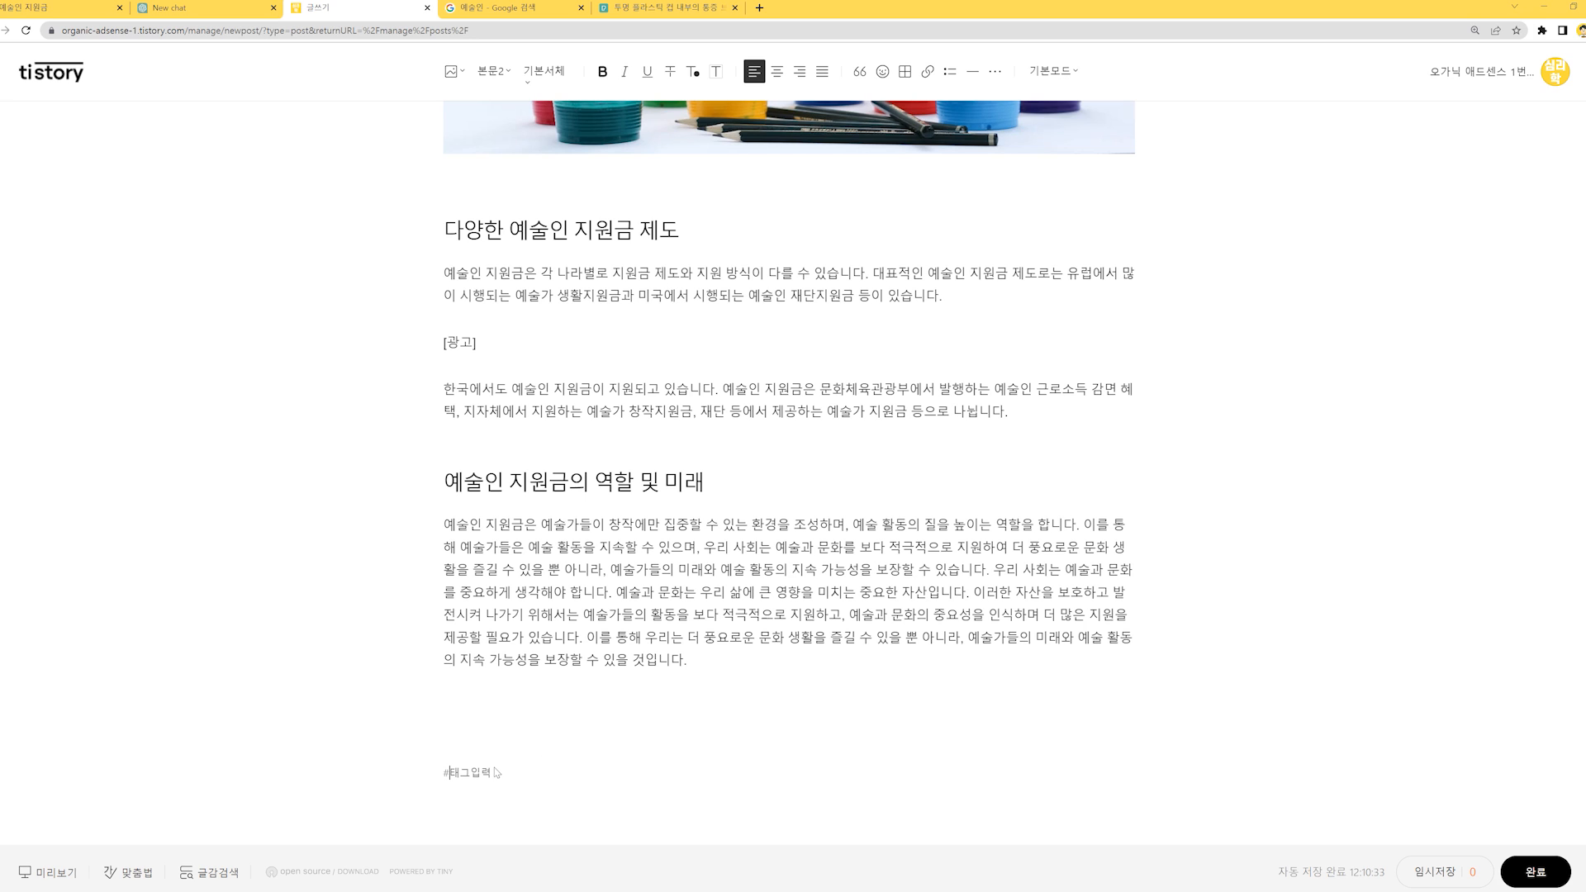
- Add the tags "예술인 지원금", "예술인 복지재단" and "예술인 지원금 신청방법" to the end of the post
click(469, 772)
text(예술)
text(인 지워)
text(ㄴ금)
key(Return)
text(예술ㅇ인 복지재단)
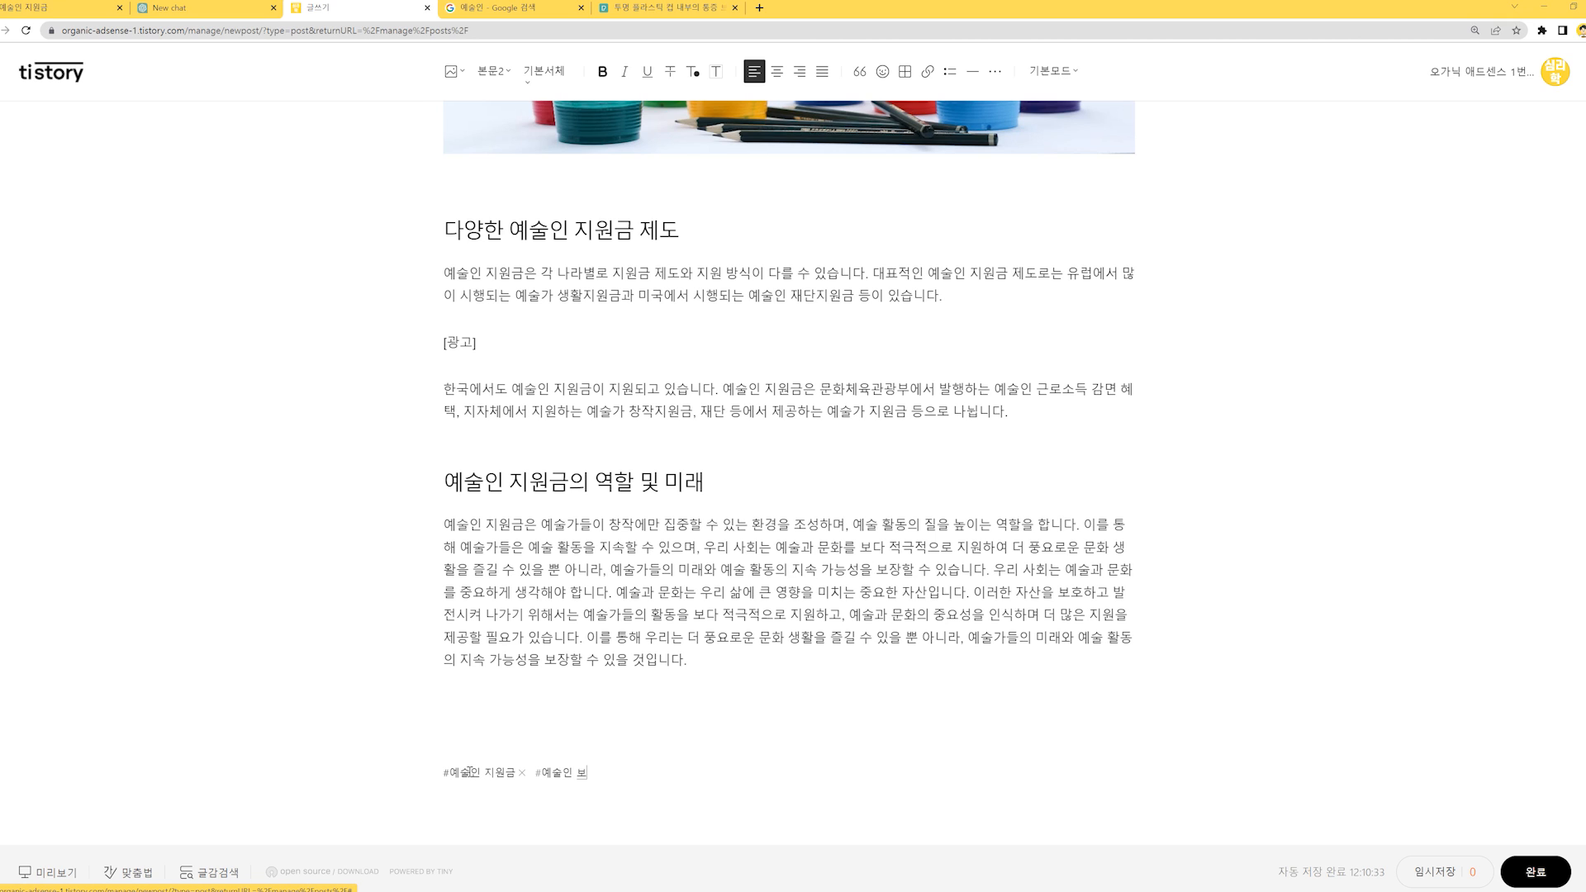
key(Return)
text(ㅇ예술인 지원금 신ㅊ)
text(ㅓㅇ방법)
key(Return)
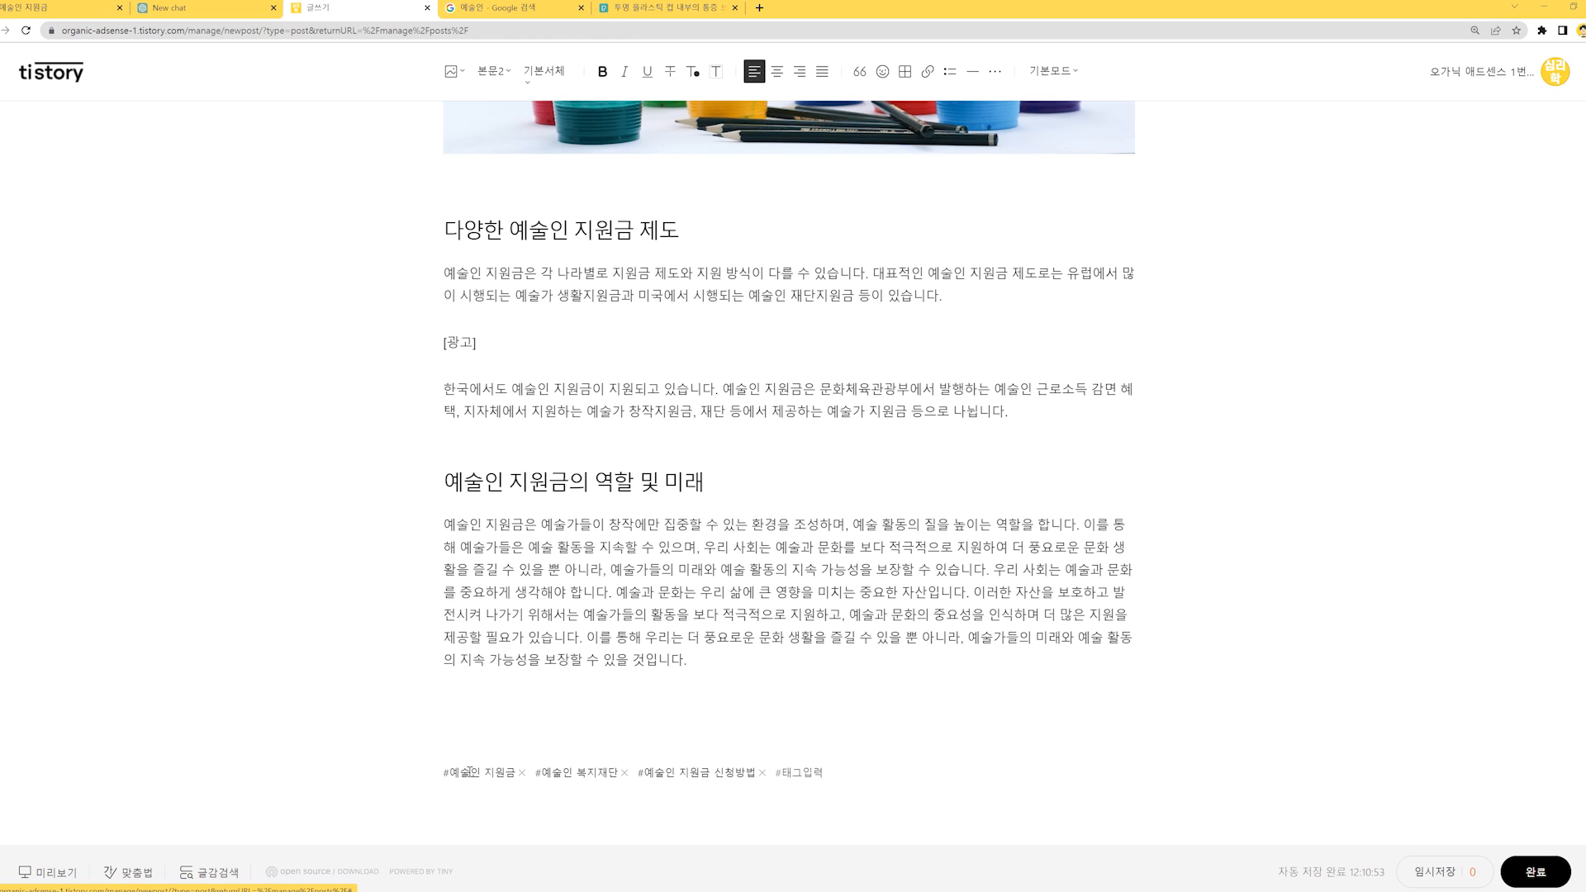
- Add two more tags to the post: "예술인 창작지원금" and "예술인 지원"
text(ㅇ)
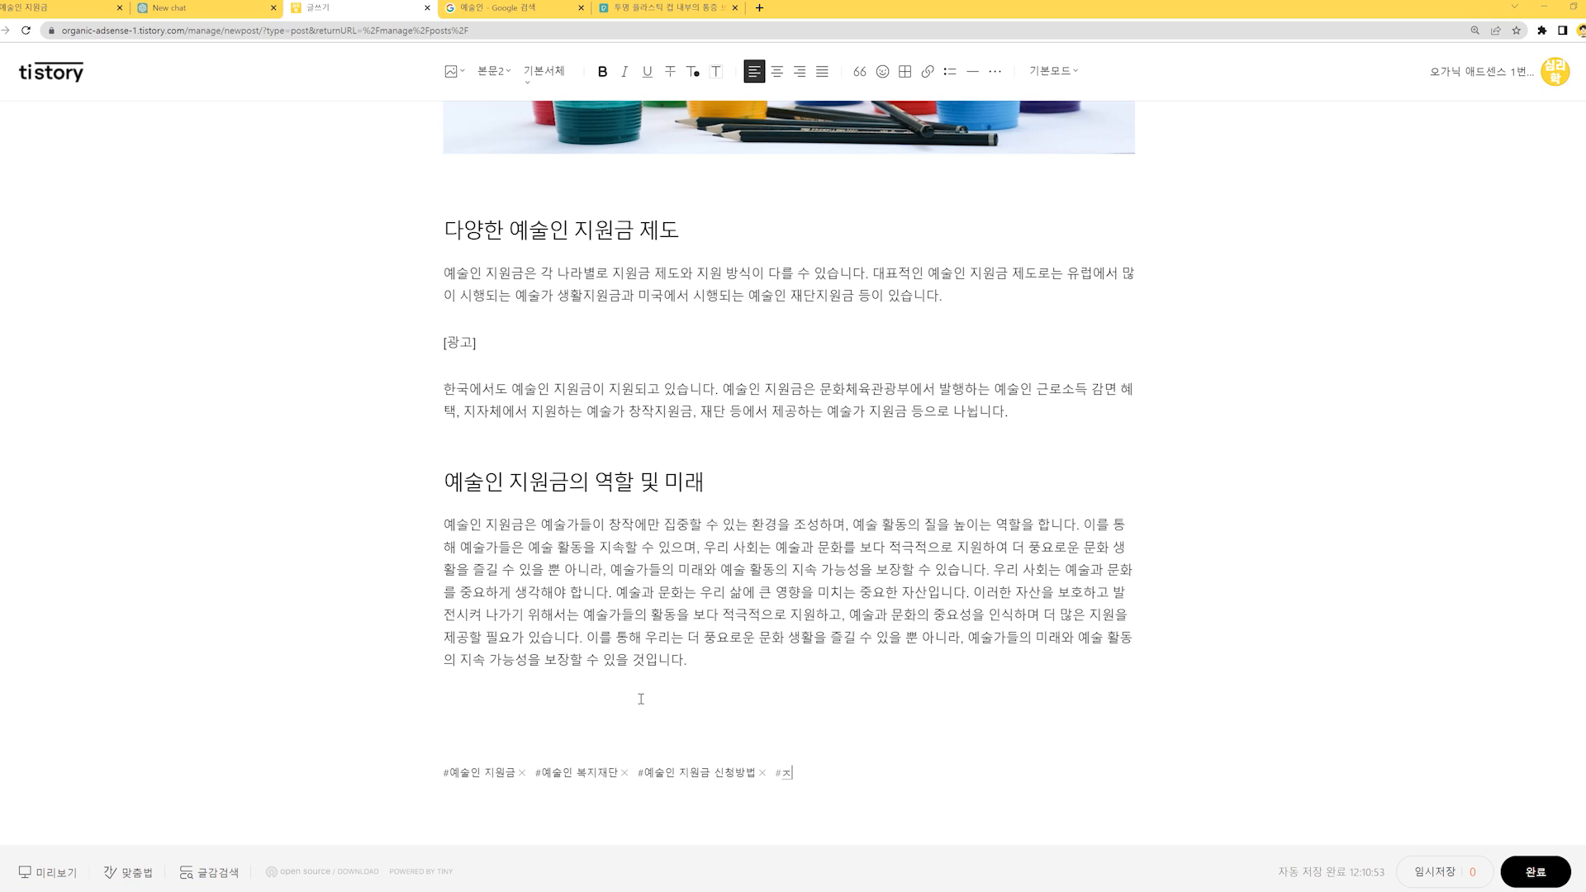
text(ㅖㅅㅜ링ㅇㅣㄴ ㅈㅏㅇㅈㅏㄱㅈㅣㅇㅝㄴㄱㅡㅁ)
key(Return)
text(ㅇㅖㅅㅜㄹㅇㅣㄴ ㅈㅣㅇㅝㄴ)
key(Return)
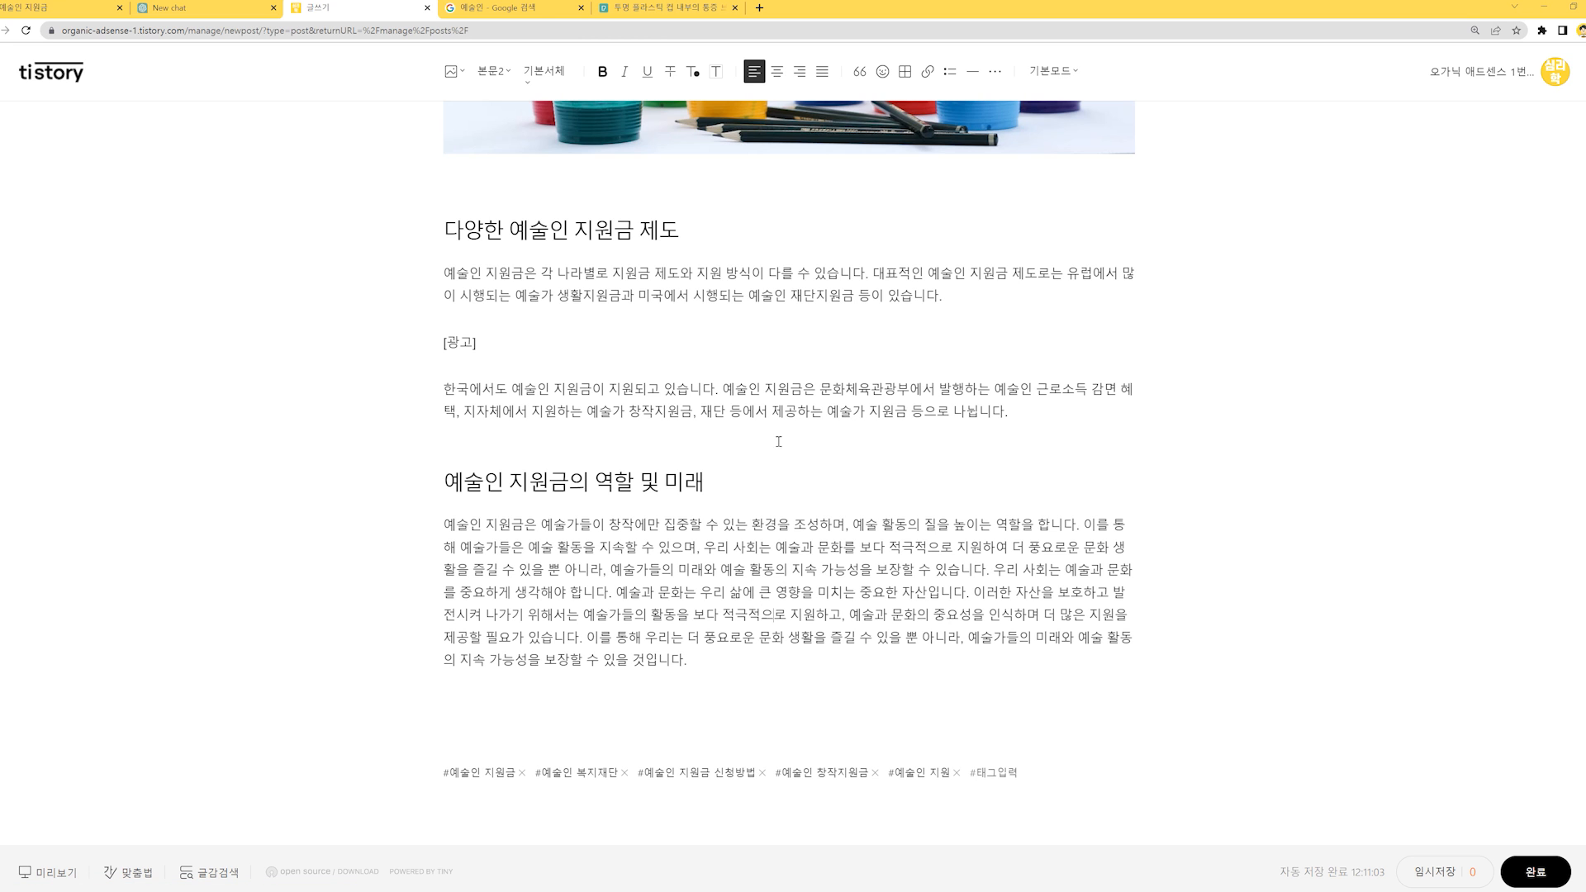
- Copy the sentence starting "예술은 우리 삶에 더 많은 아름다움과" from the post's first section and search Google for it in a new tab
scroll(744, 496, up, 20)
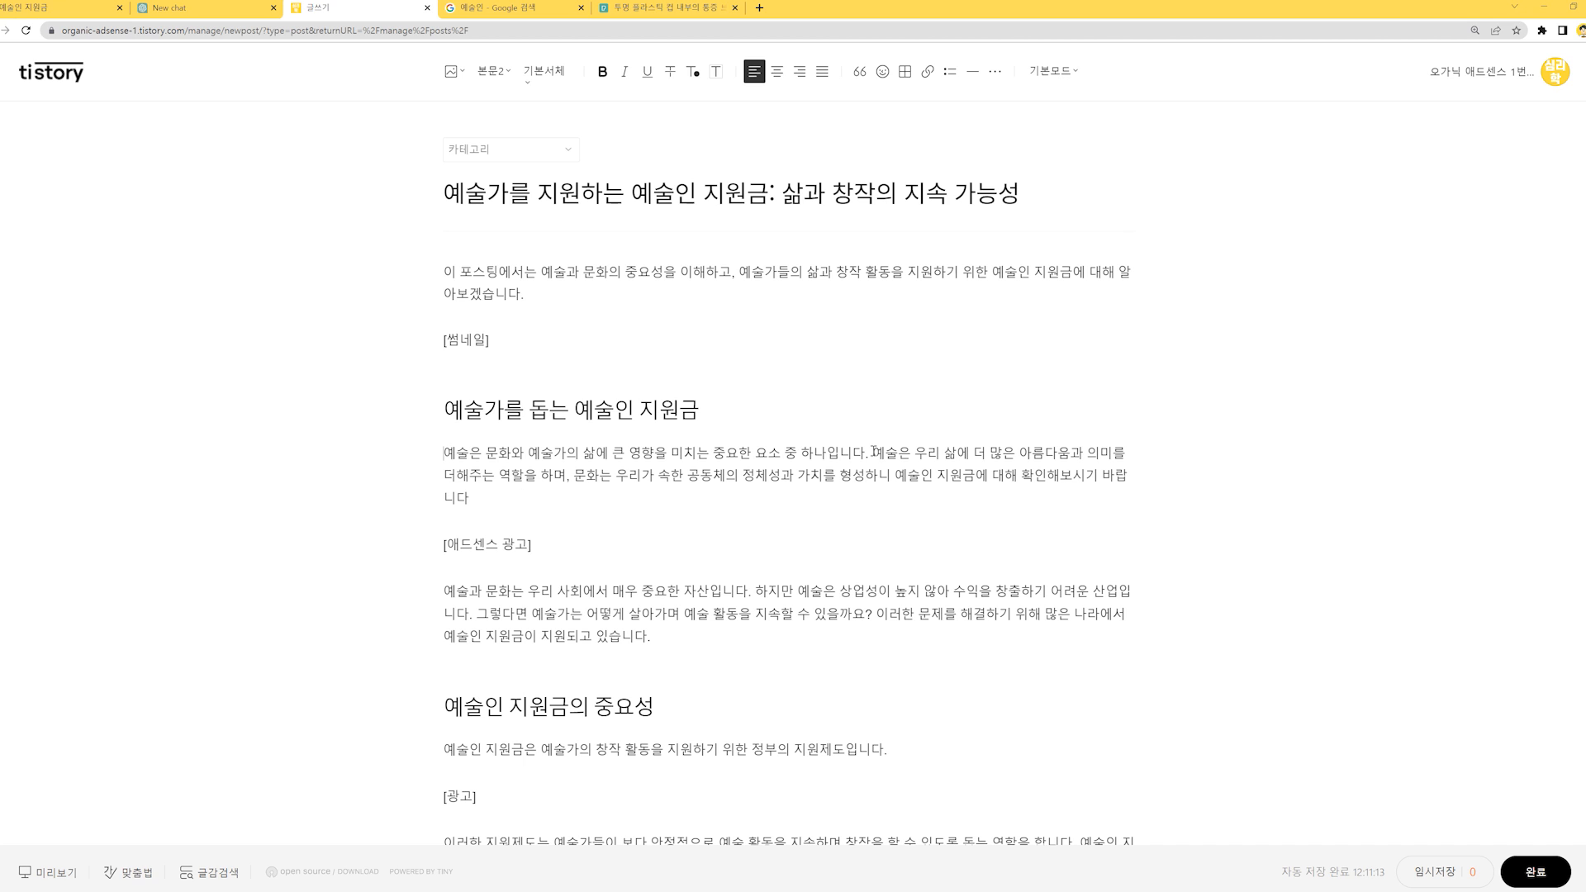
drag(874, 452, 805, 454)
key(ctrl+c)
click(759, 7)
key(ctrl+v)
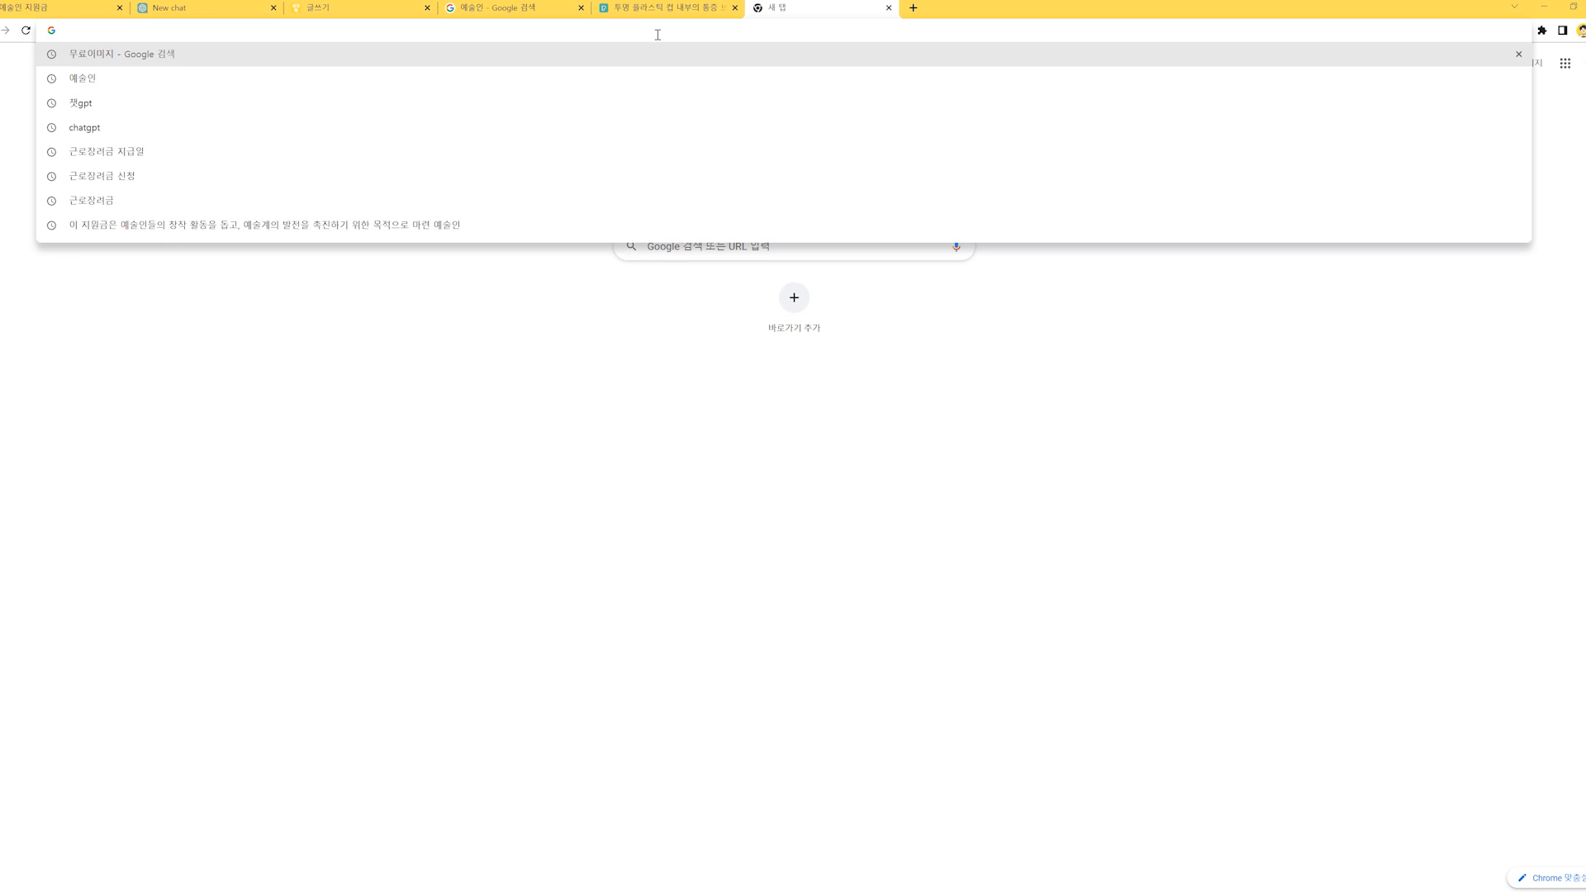
key(Return)
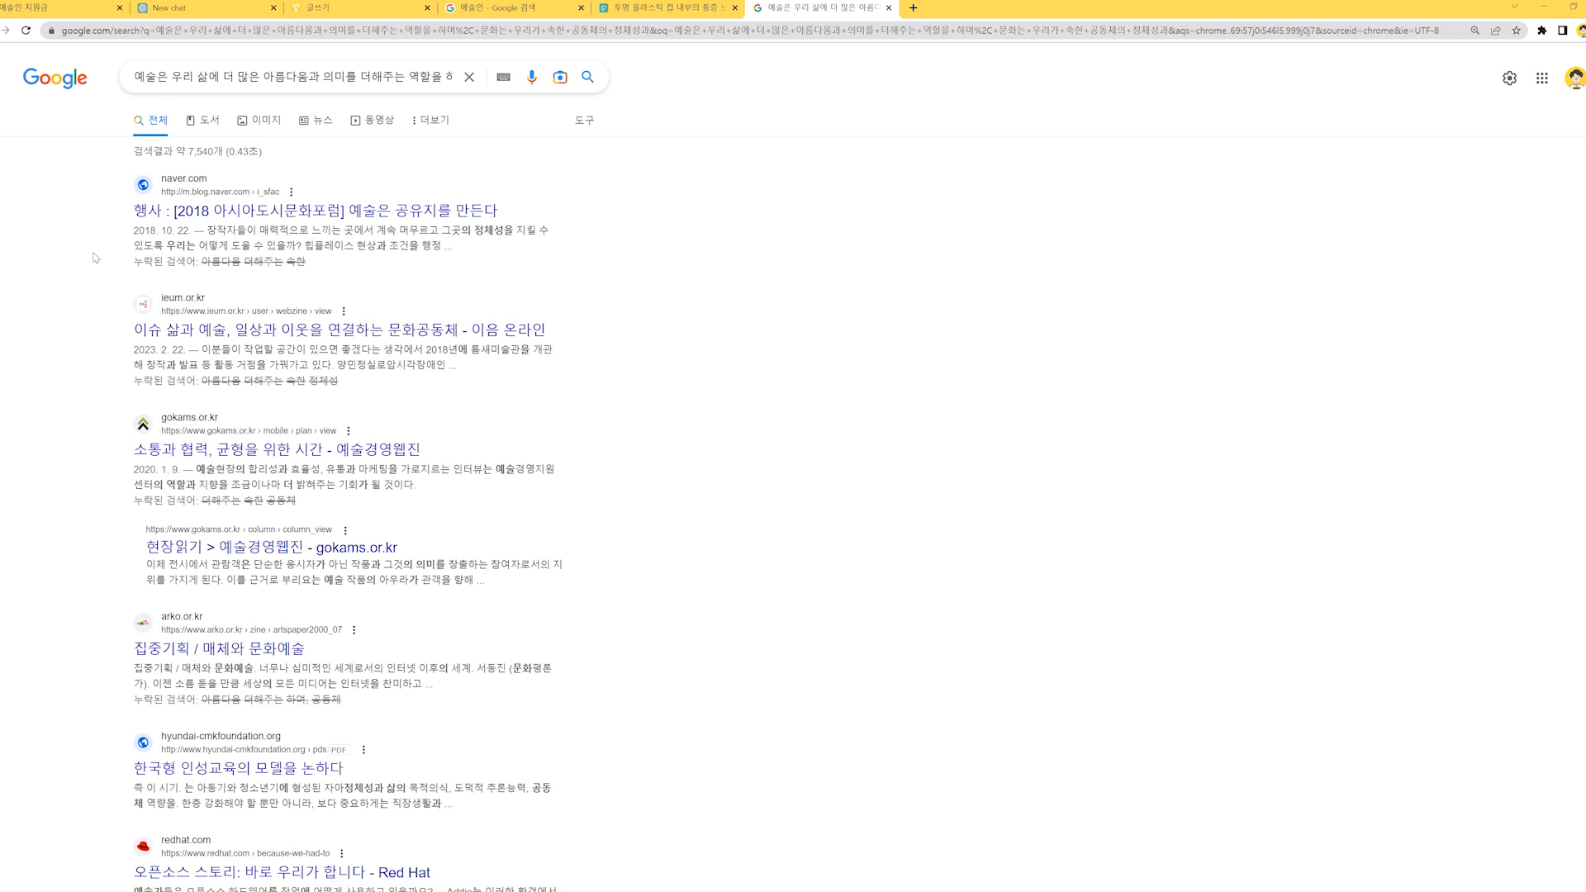
- Examine the Google results for pages containing wording that duplicates the copied sentence
scroll(91, 236, down, 1)
scroll(95, 241, down, 3)
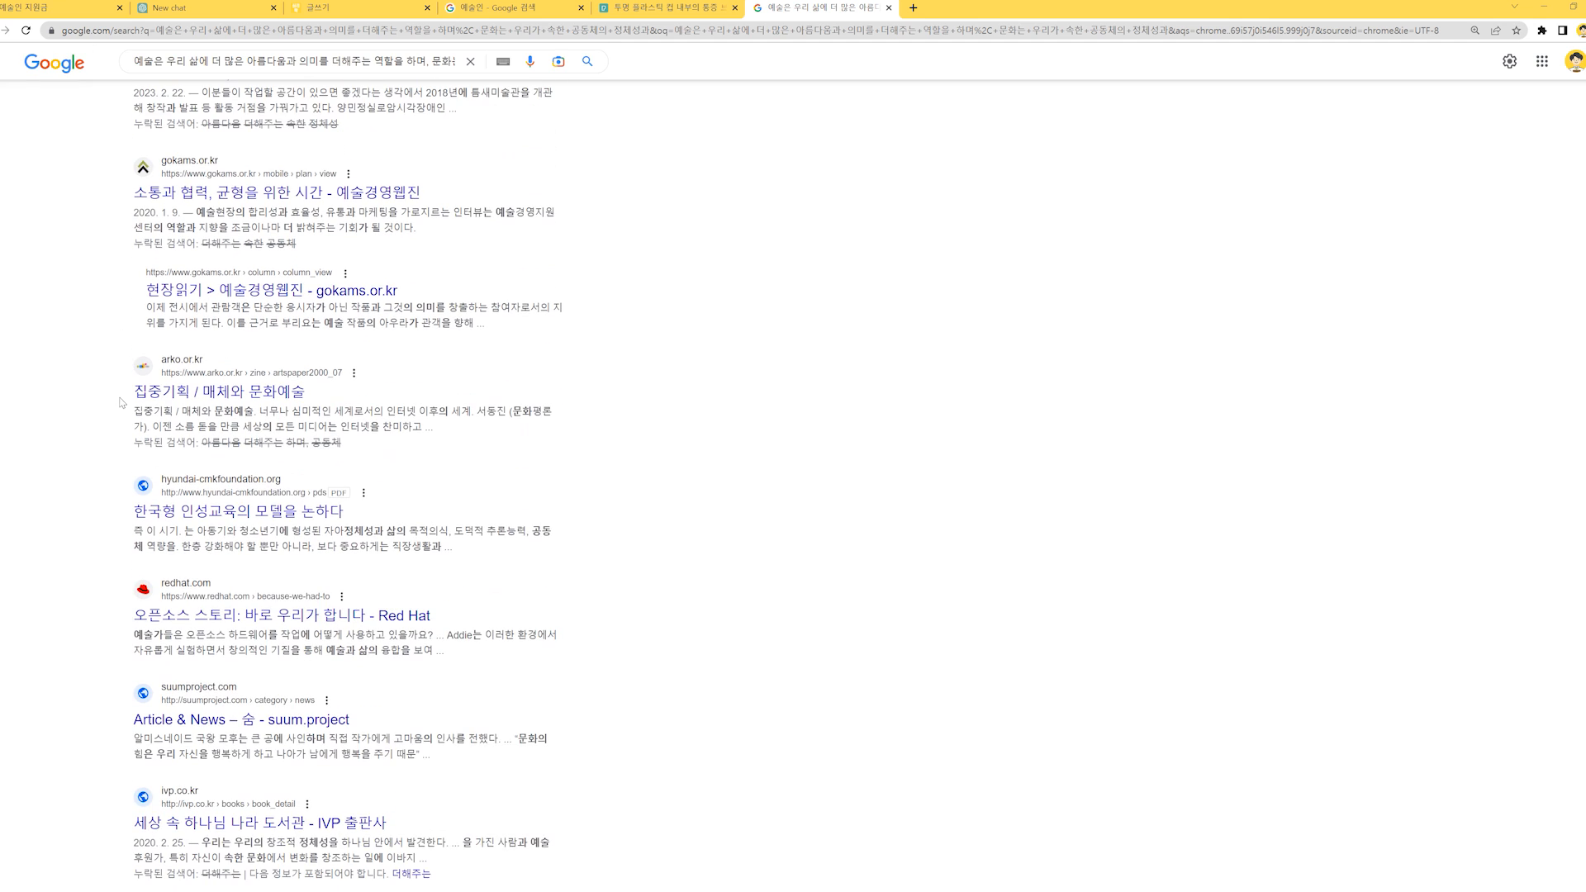
scroll(66, 385, up, 4)
drag(194, 469, 370, 471)
click(291, 480)
drag(196, 470, 369, 486)
click(431, 498)
scroll(405, 483, down, 2)
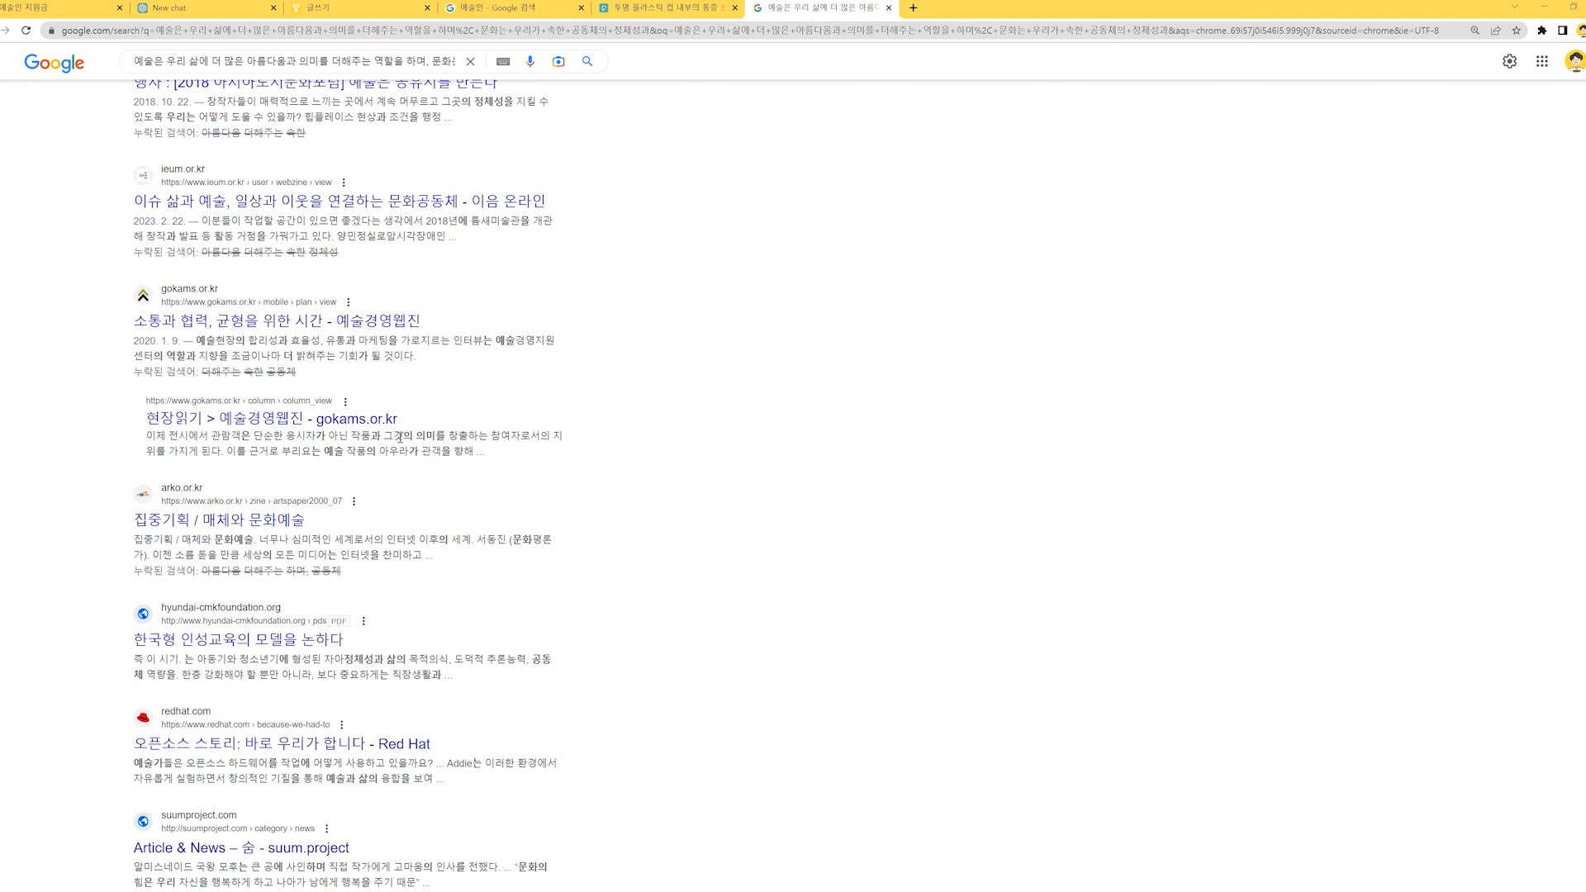
scroll(495, 439, down, 5)
scroll(533, 394, up, 5)
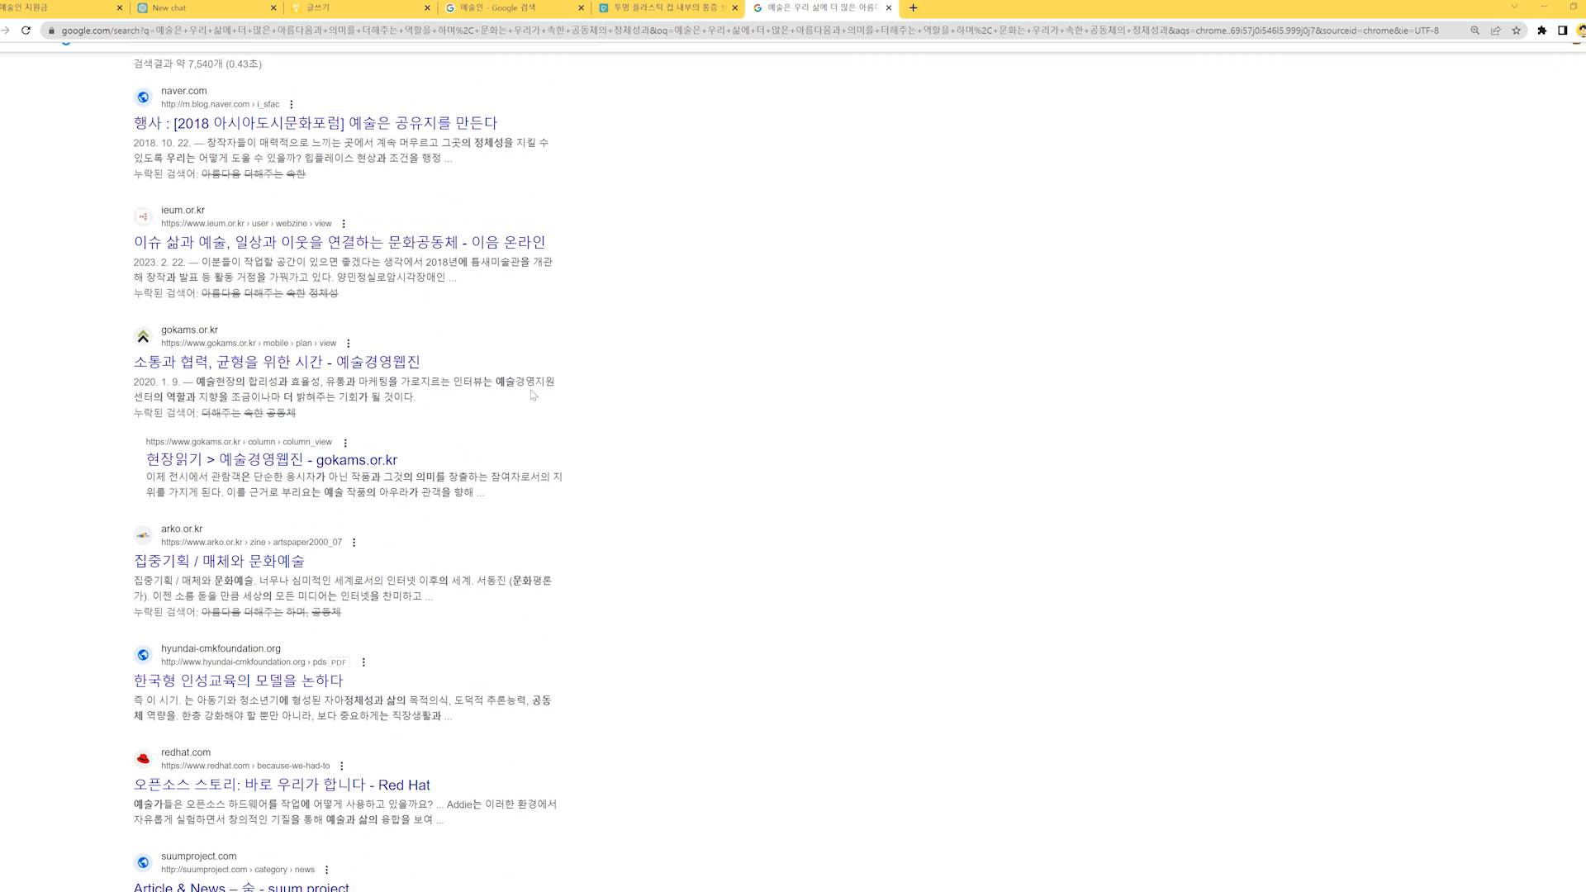
- Return to the Tistory post and publish it as 공개 with the home topic left at "선택 안 함"
click(331, 9)
drag(654, 451, 898, 452)
click(945, 451)
scroll(898, 405, down, 15)
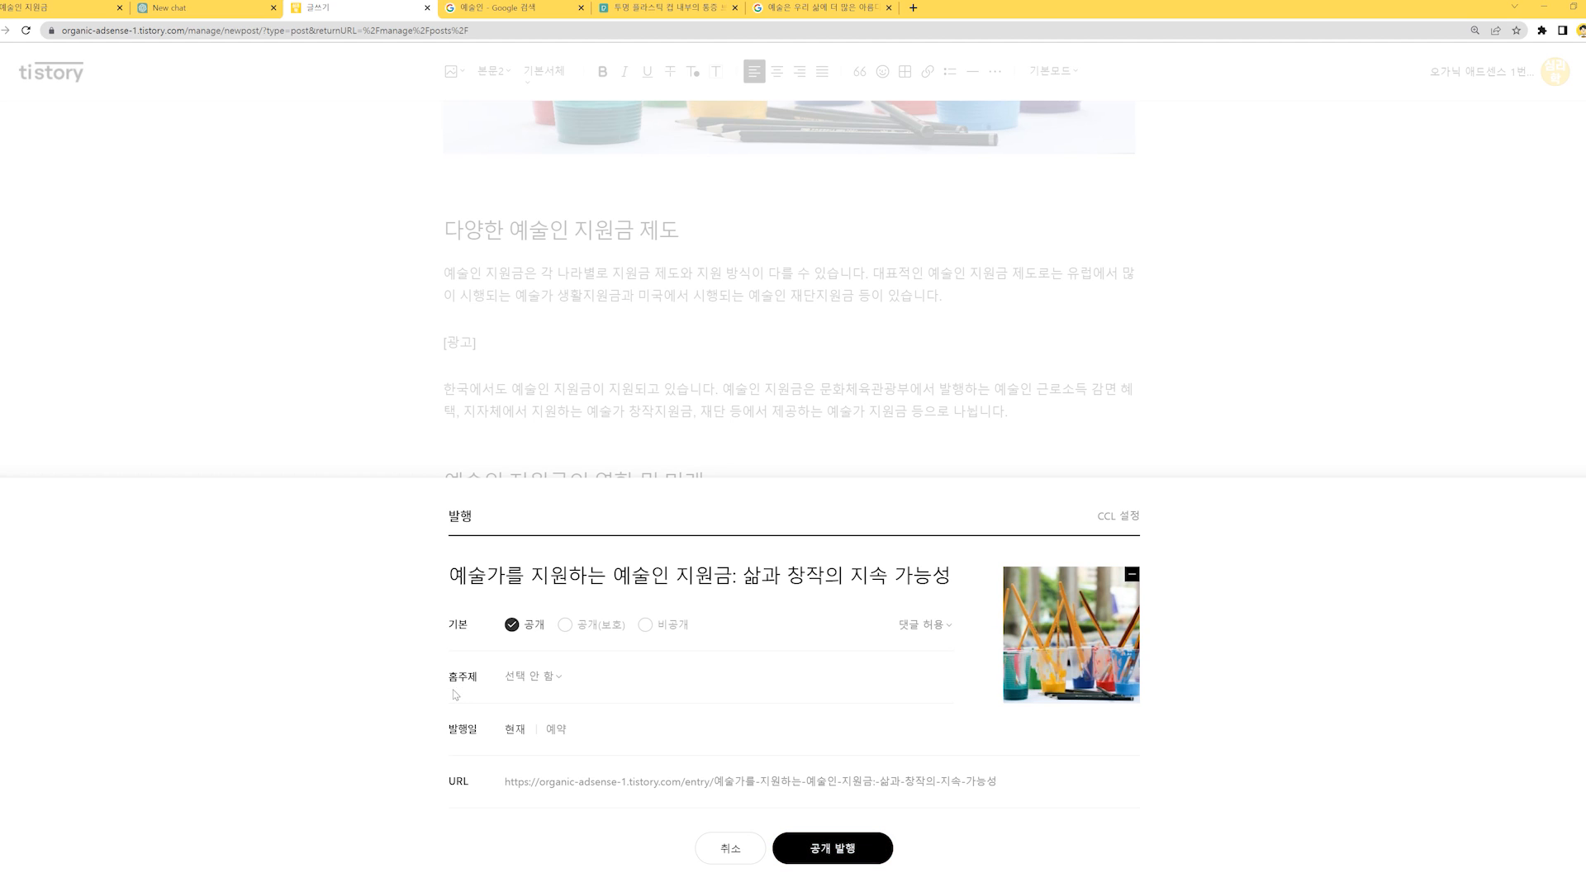
click(530, 682)
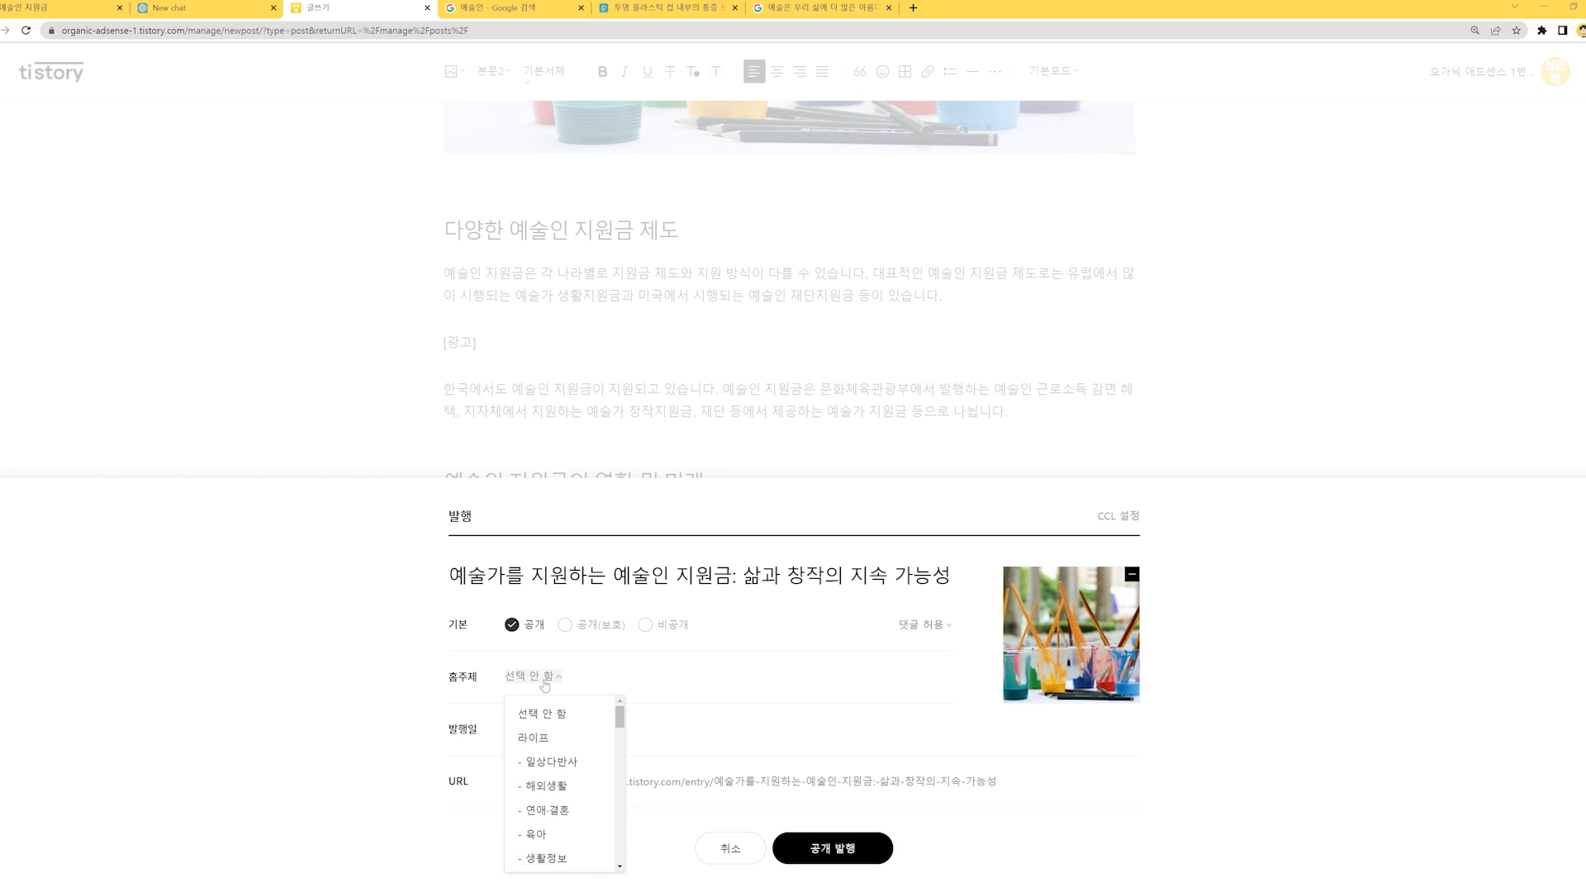
click(544, 682)
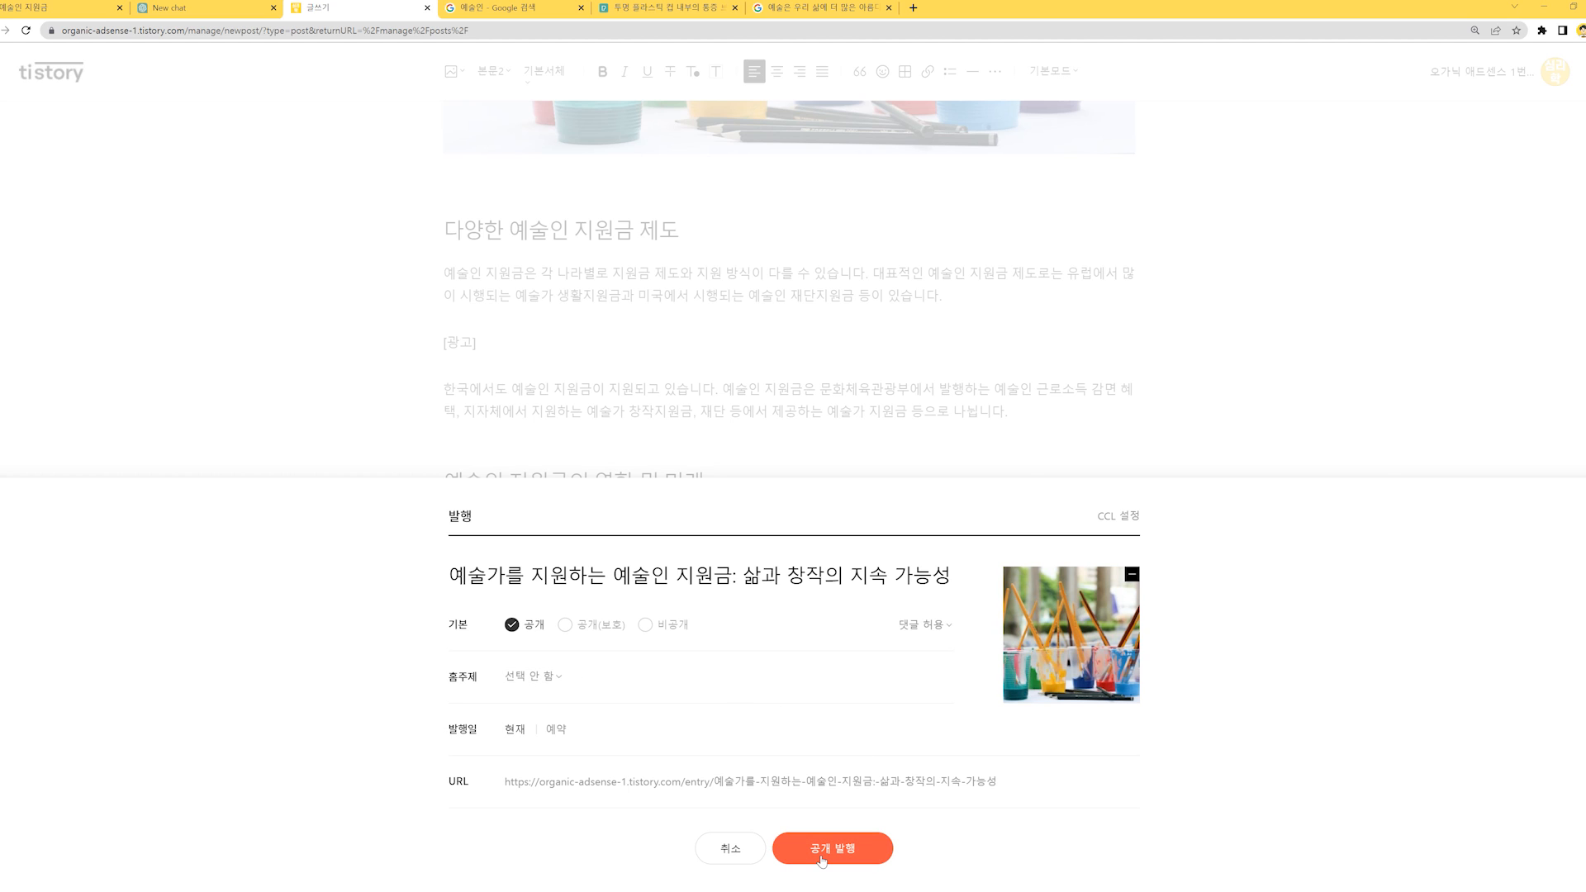
click(822, 857)
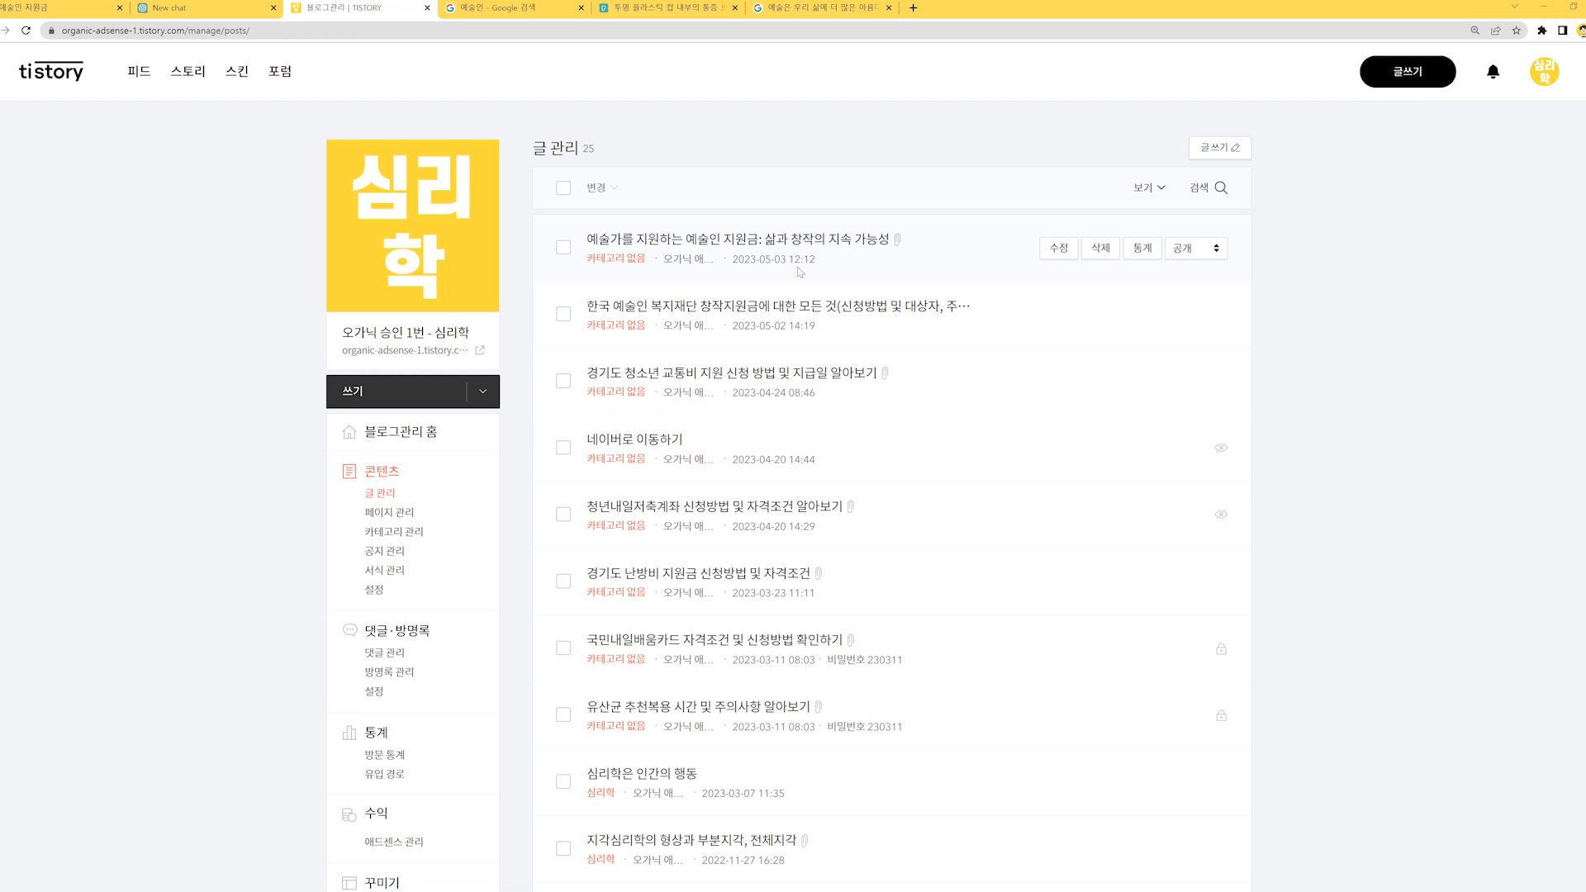
- Open the published post "예술가를 지원하는 예술인 지원금: 삶과 창작의 지속 가능성" and check its title and opening sections
click(824, 245)
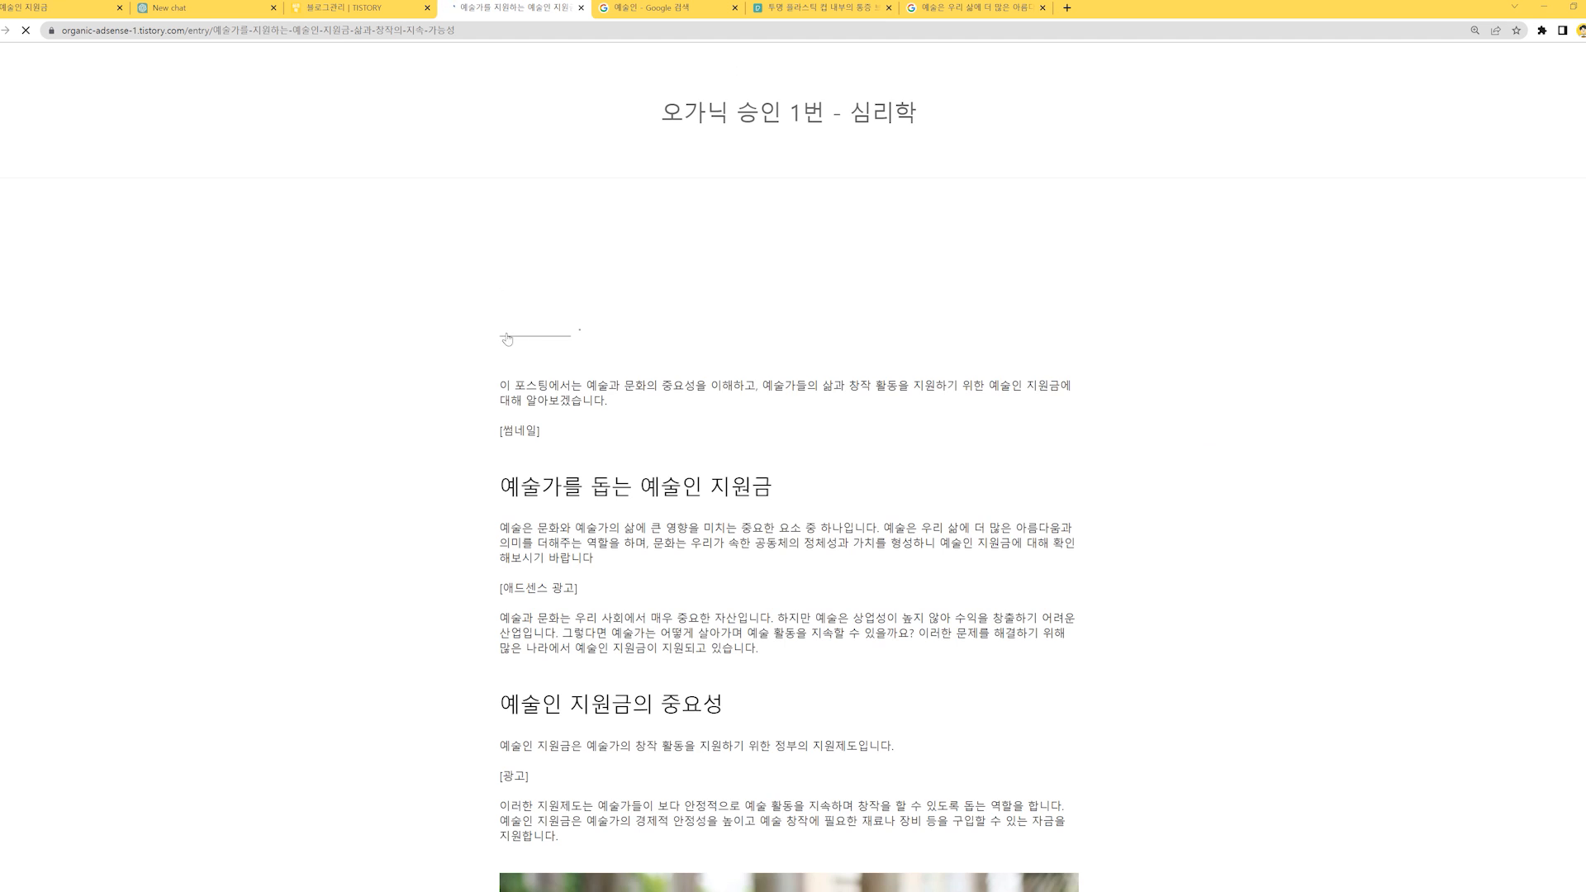
scroll(508, 337, down, 1)
drag(503, 335, 948, 581)
click(951, 596)
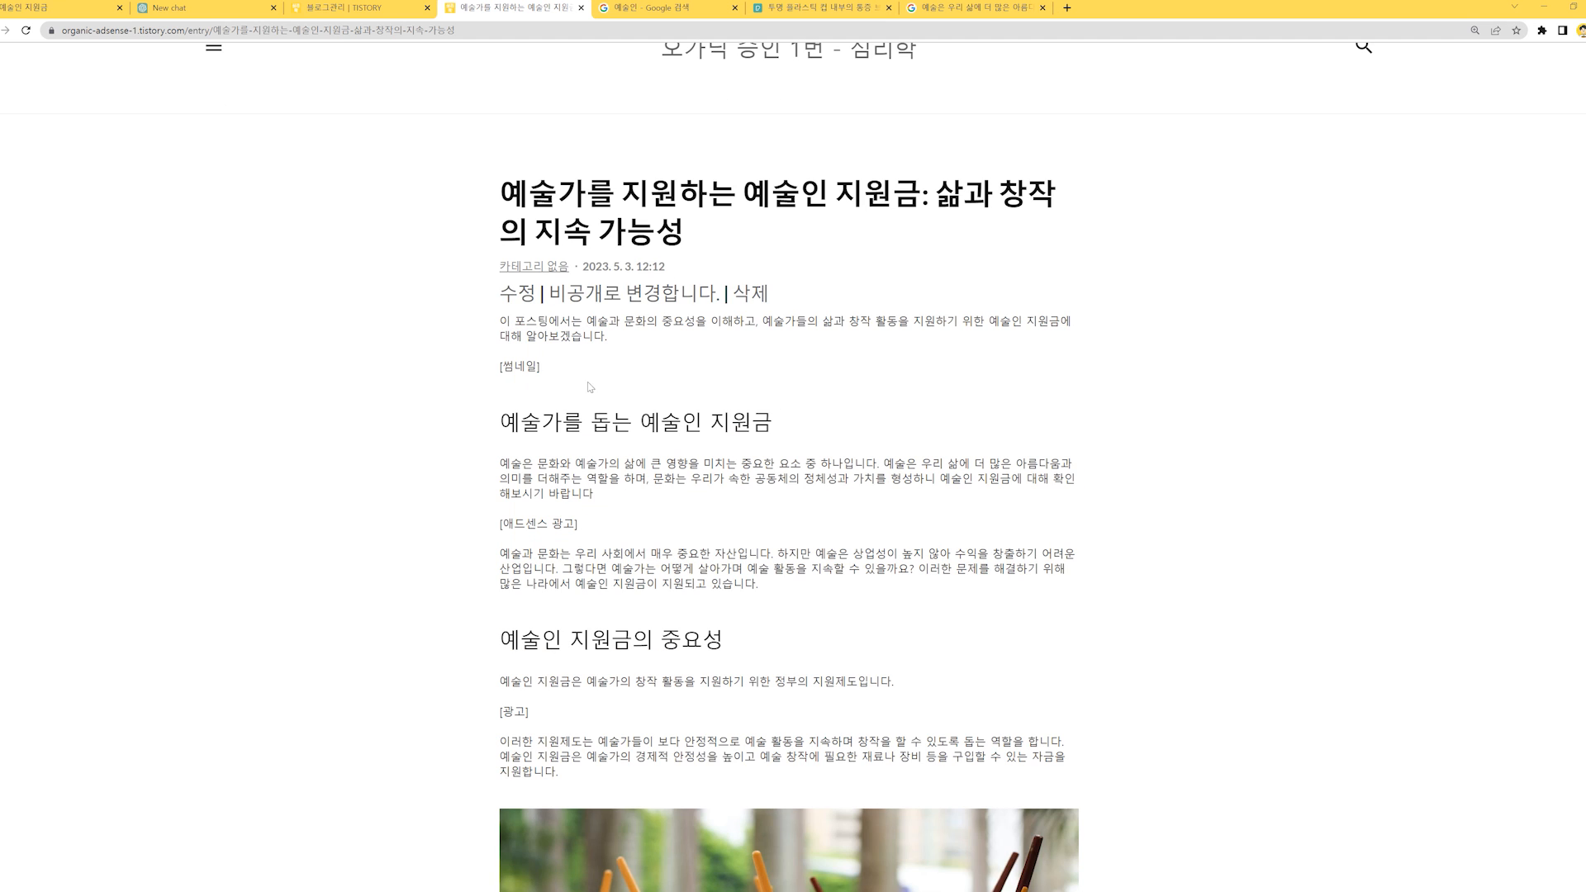